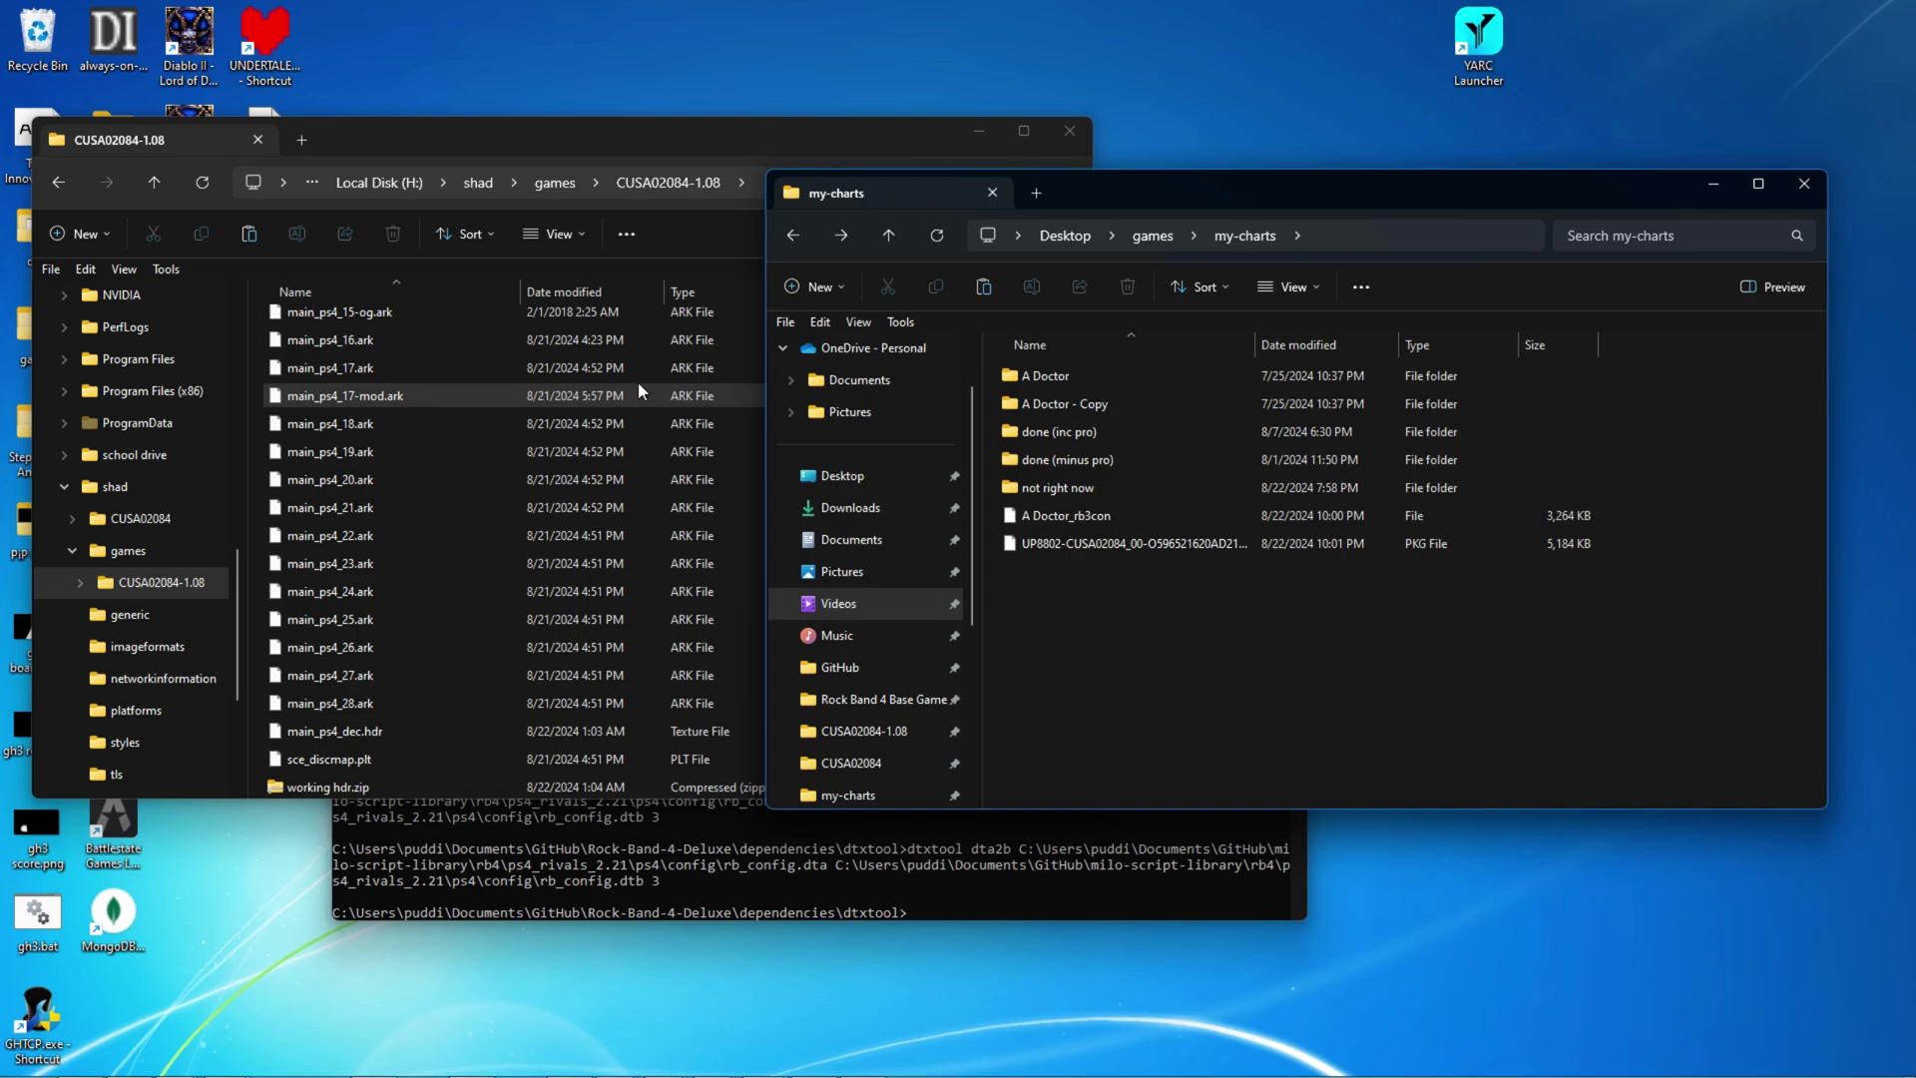
Step: Select the UP8802 .pkg file in my-charts and widen the Name column to show its full name
{"action": "left_click", "coordinate": [1137, 542]}
{"action": "left_click_drag", "start_coordinate": [1255, 345], "coordinate": [1337, 344]}
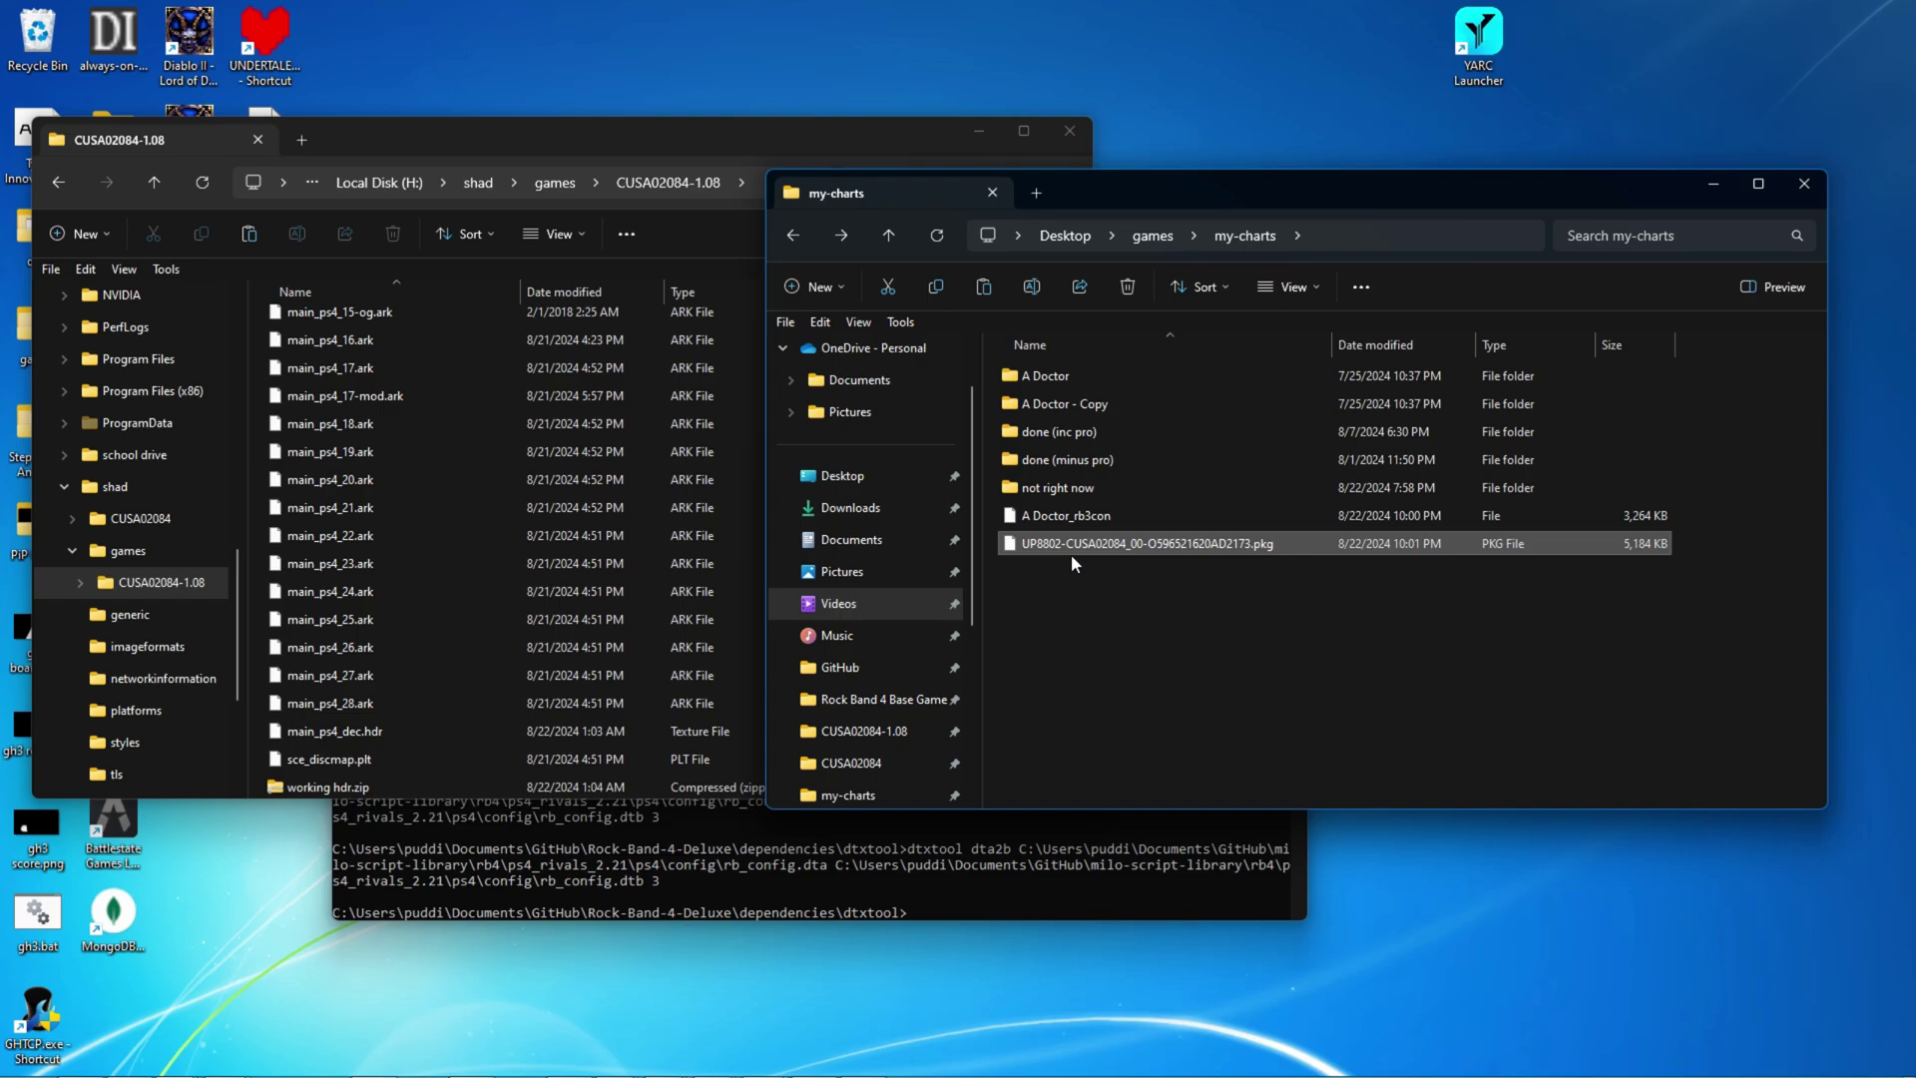
Step: Launch PS4 Package Viewer via 'ps4pkg' search and load the A Doctor - Harmonix package into it
{"action": "key", "text": "super"}
{"action": "type", "text": "ps4p"}
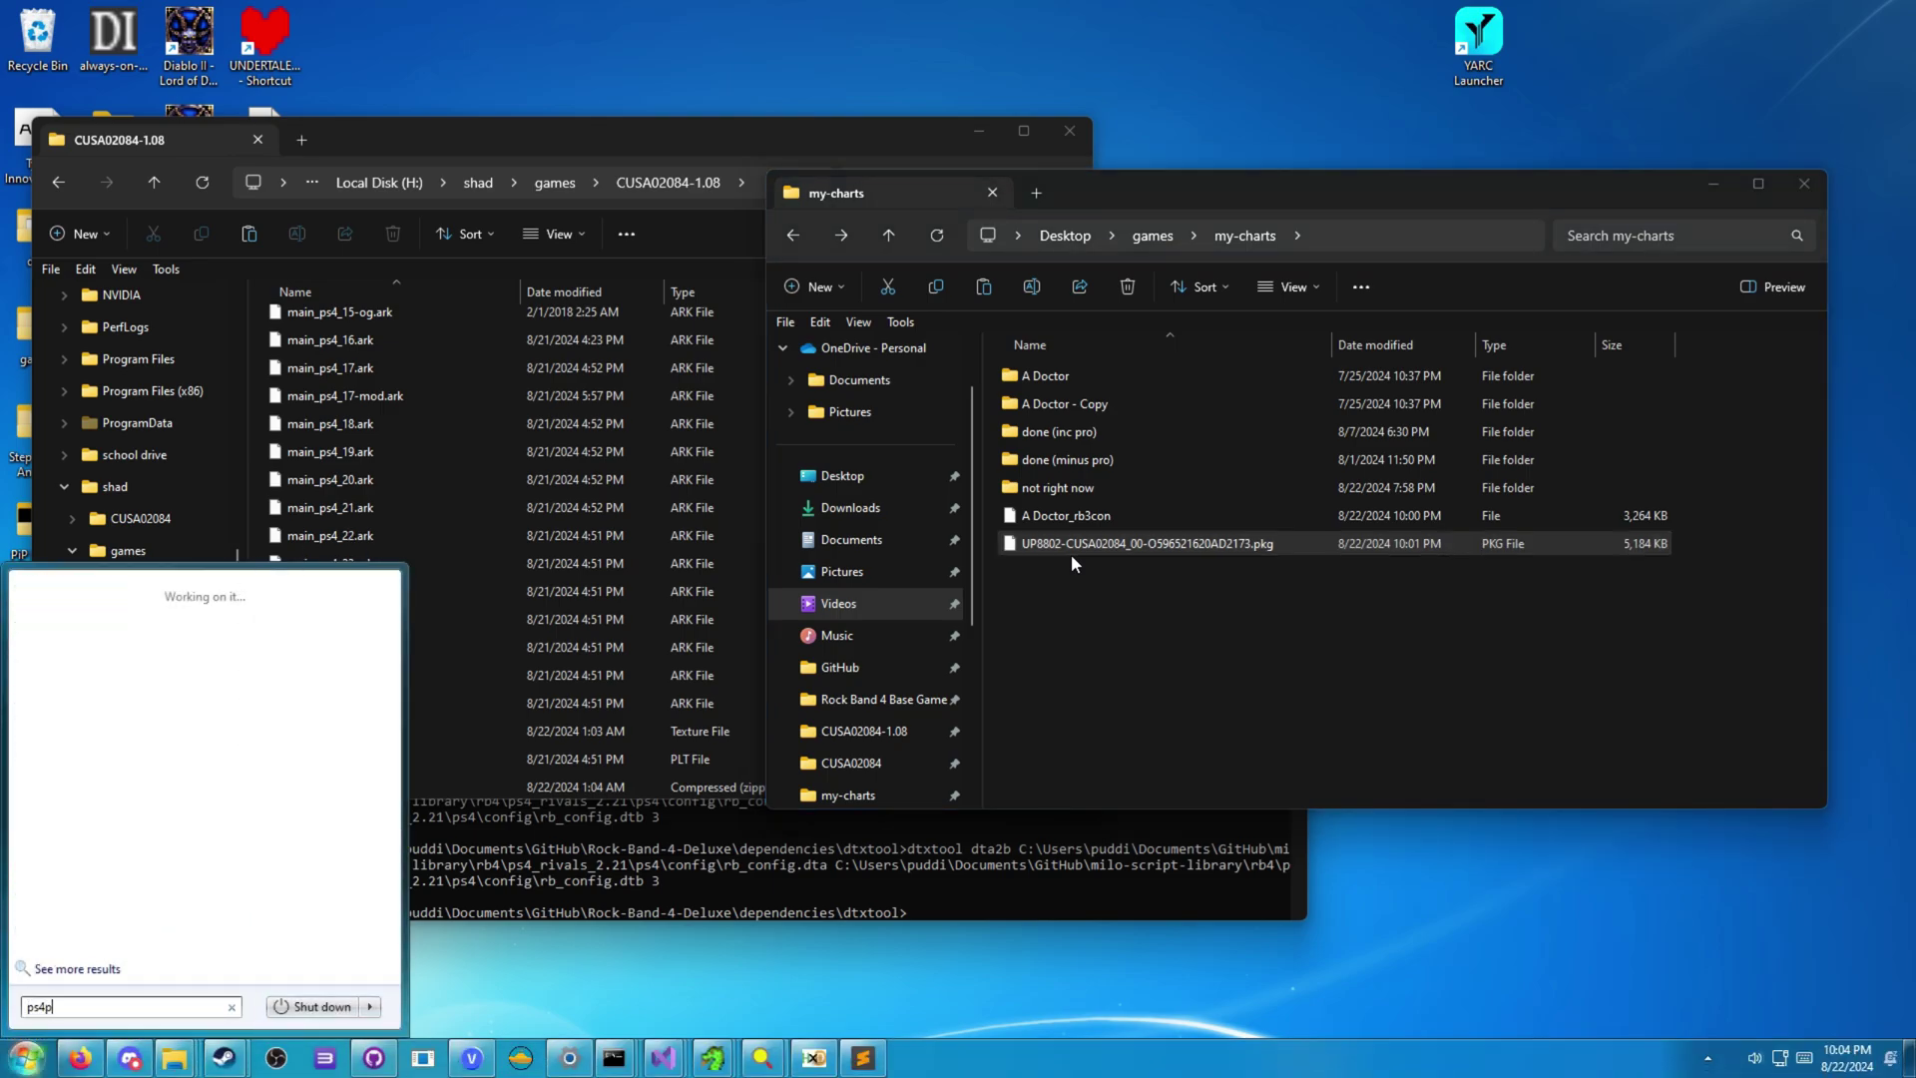
{"action": "type", "text": "kg"}
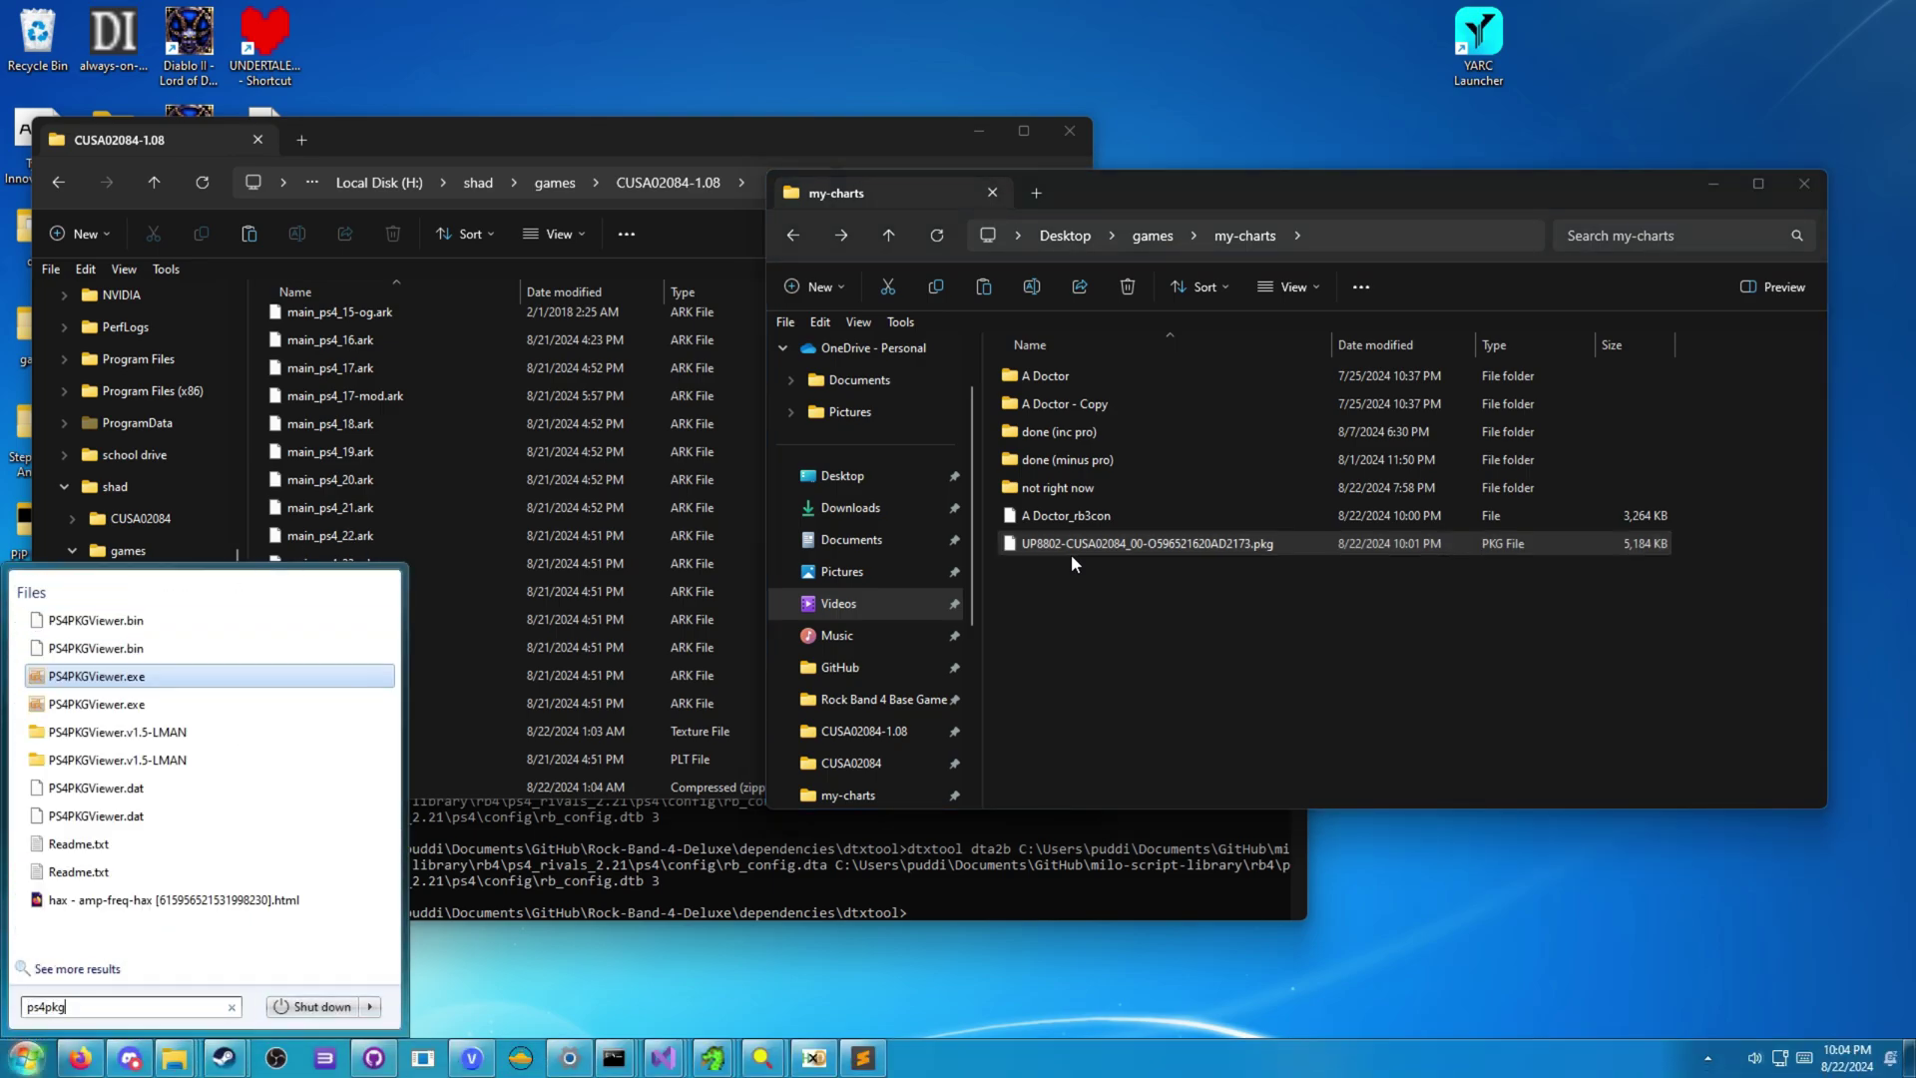
{"action": "key", "text": "Return"}
{"action": "left_click_drag", "start_coordinate": [1219, 554], "coordinate": [674, 562]}
{"action": "left_click", "coordinate": [521, 431]}
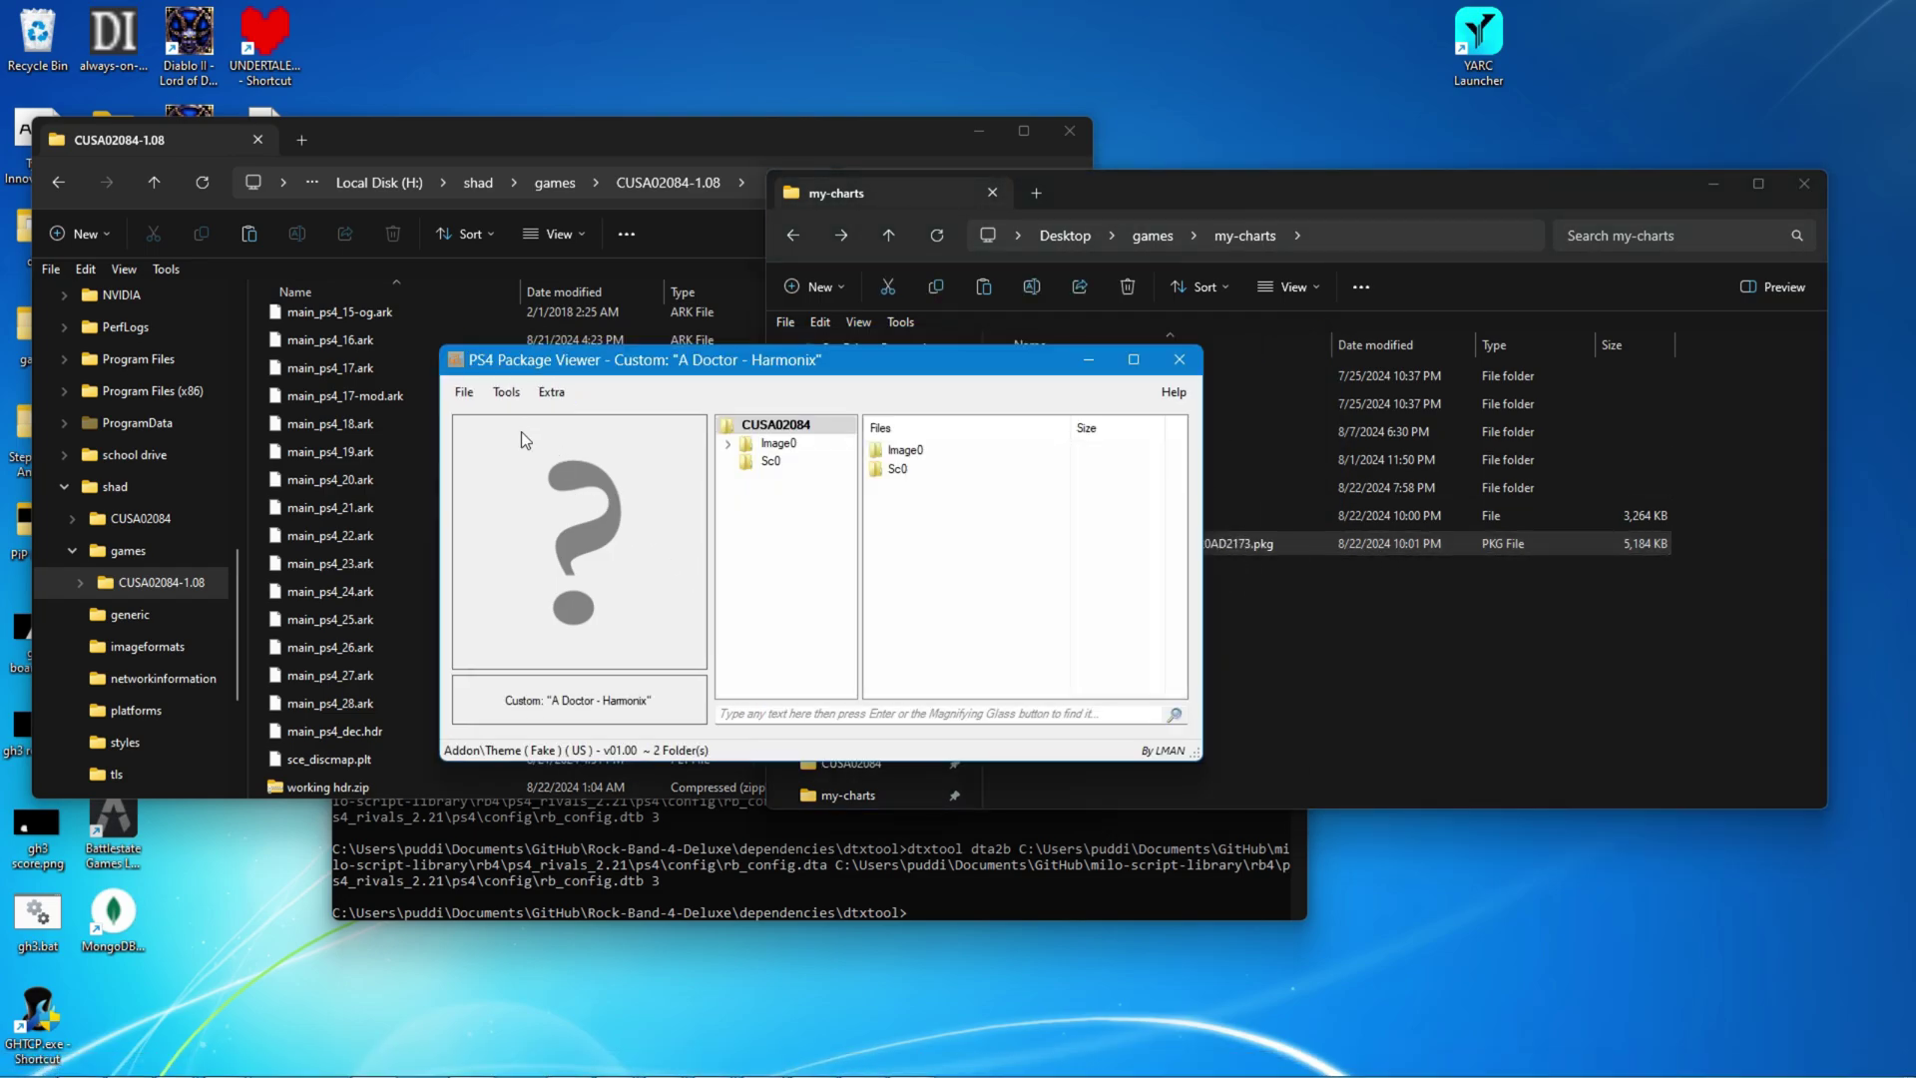
Step: Extract the package contents into the my-charts folder
{"action": "left_click", "coordinate": [552, 391]}
{"action": "left_click", "coordinate": [606, 486]}
{"action": "left_click", "coordinate": [1055, 775]}
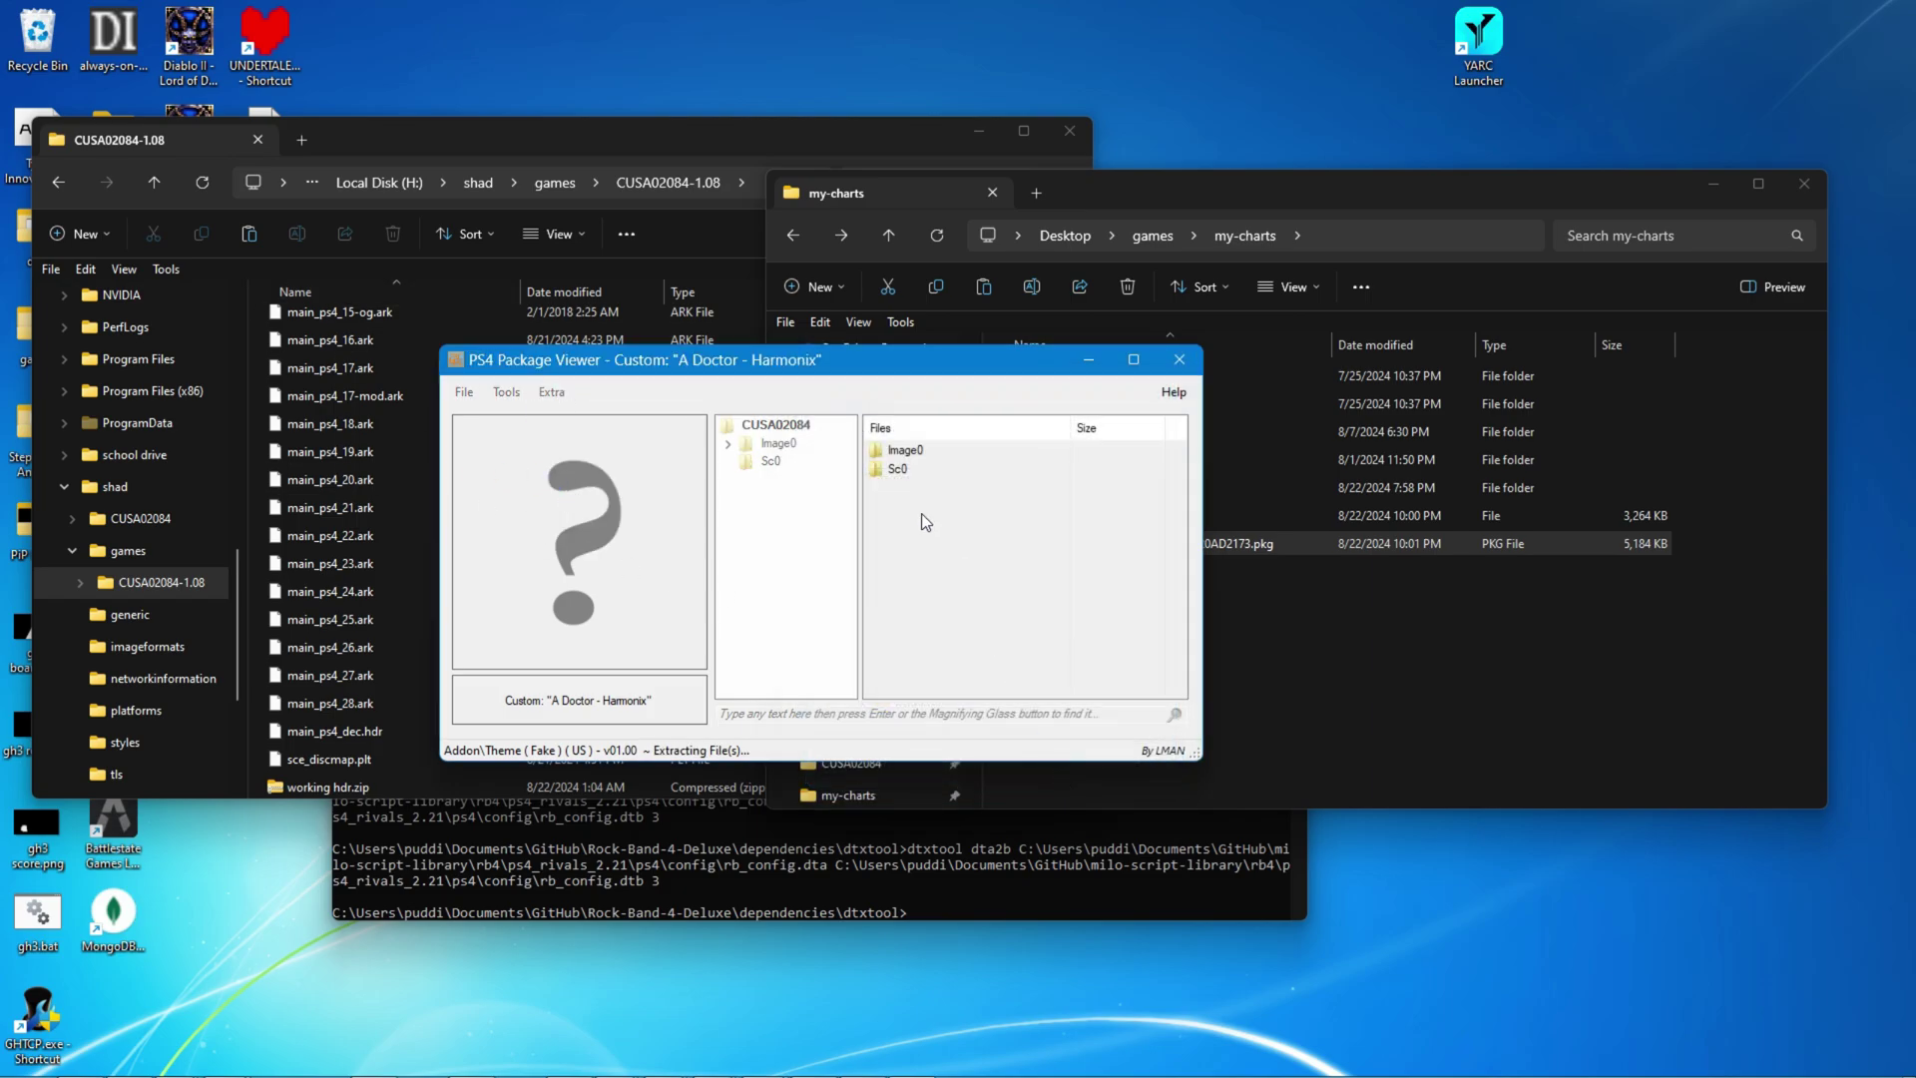
Step: Close the viewer and open the extracted Image0\songs\o596521620_adoctor_harmoni folder
{"action": "left_click", "coordinate": [1184, 369]}
{"action": "double_click", "coordinate": [1077, 514]}
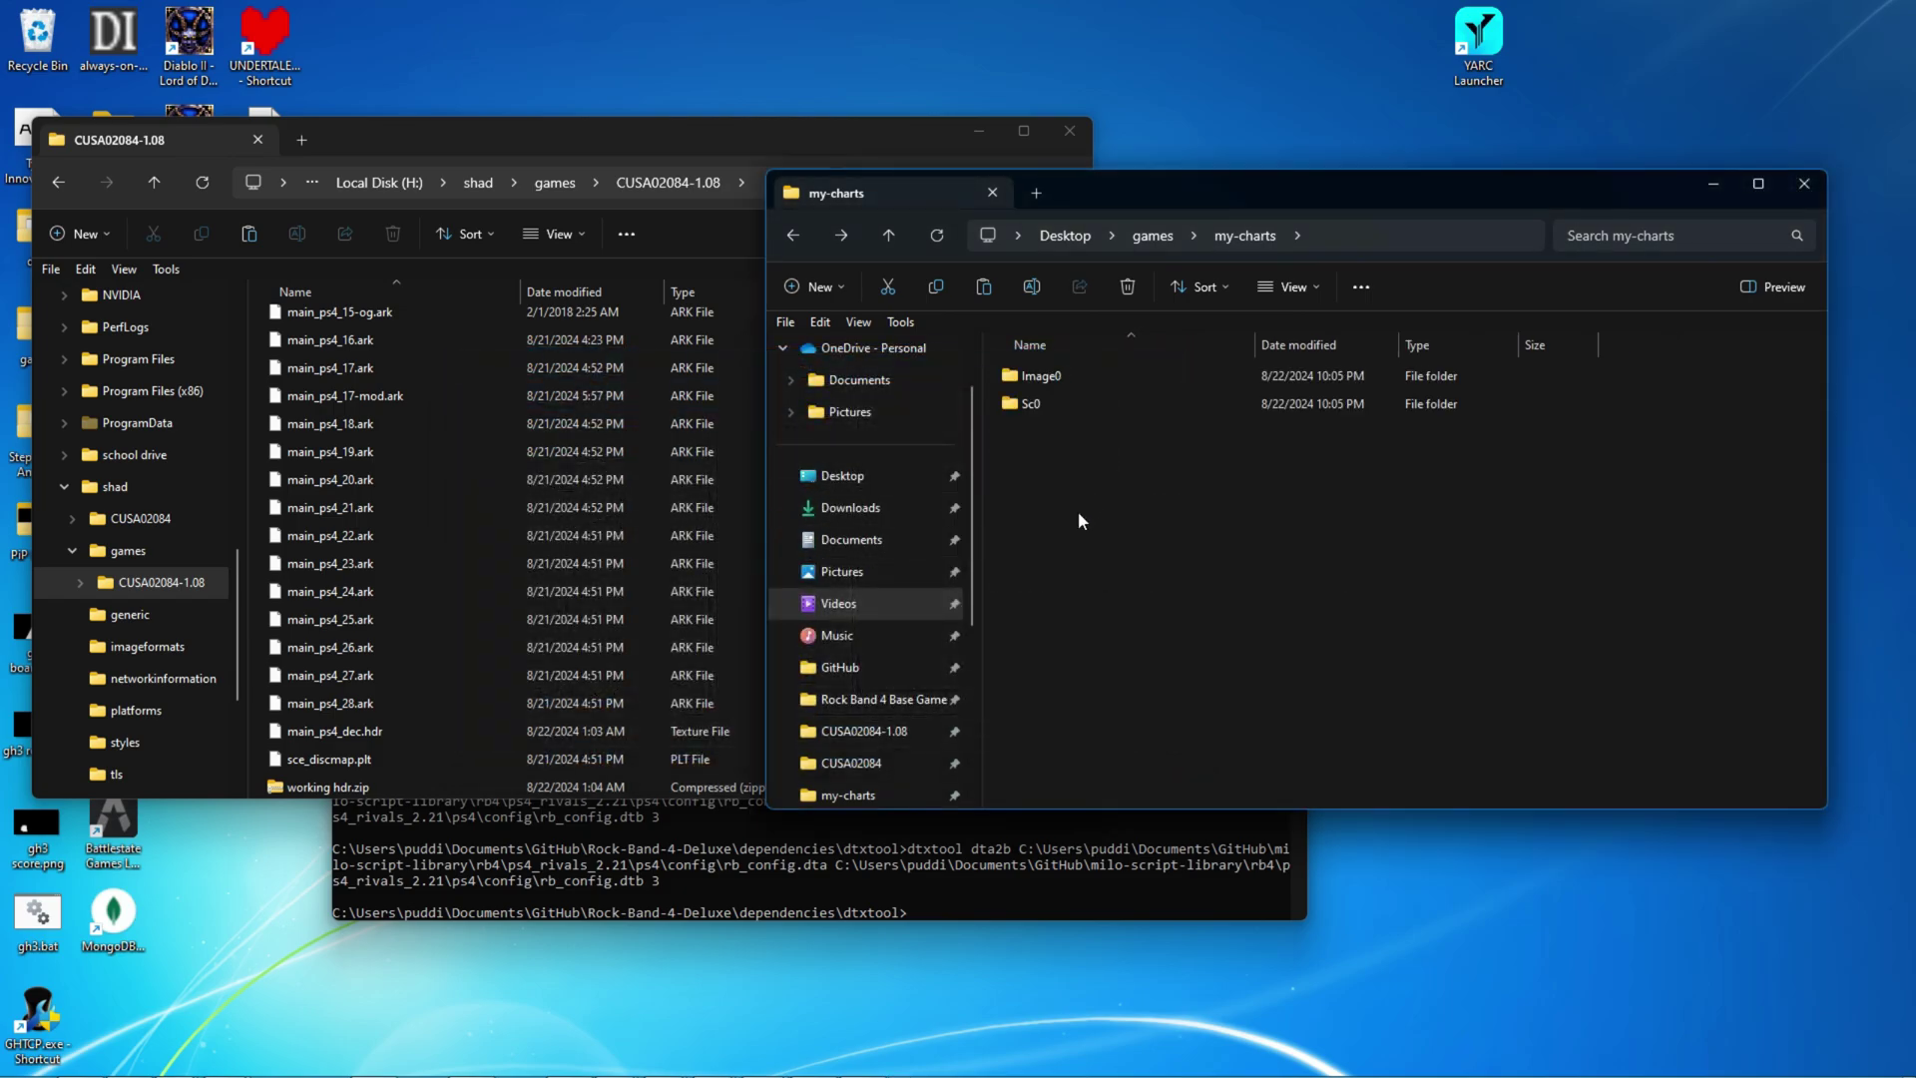
{"action": "double_click", "coordinate": [1063, 381]}
{"action": "double_click", "coordinate": [1056, 399]}
{"action": "key", "text": "Down"}
{"action": "key", "text": "Return"}
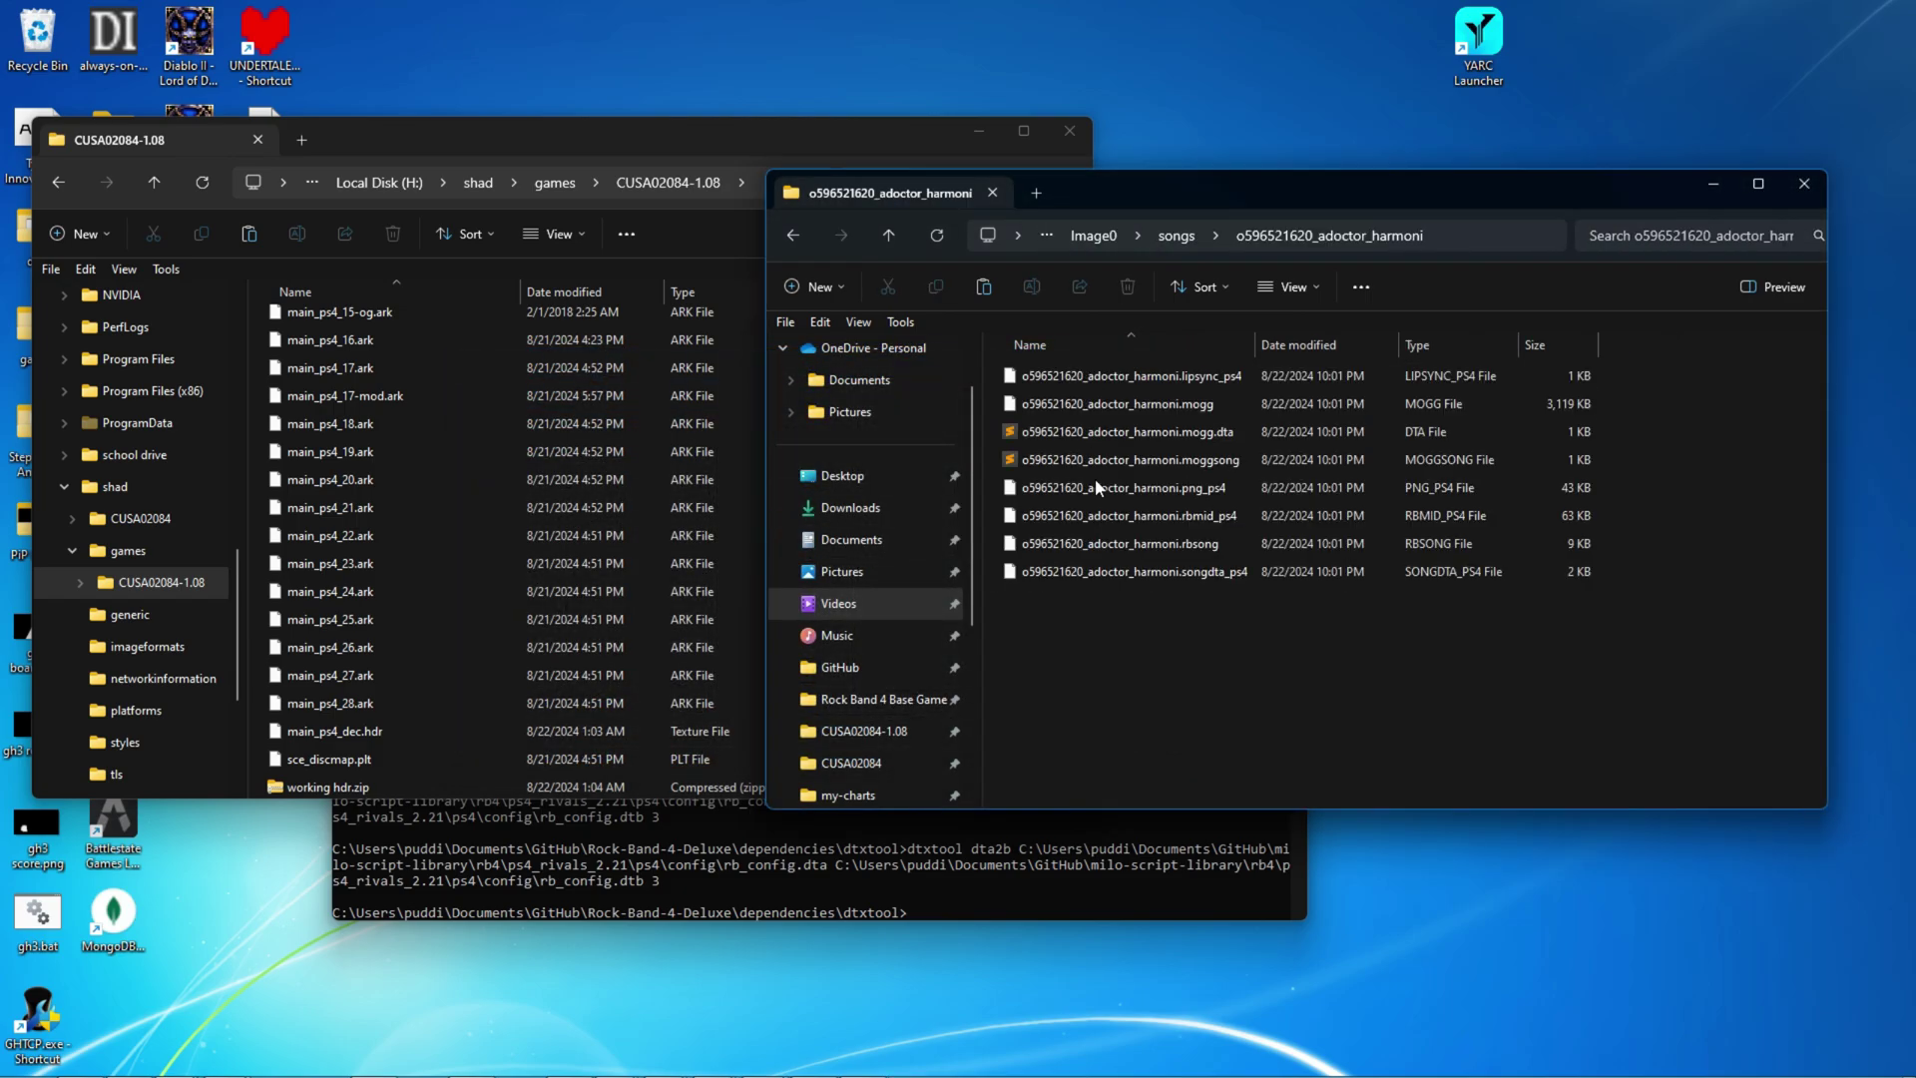
Step: Select the song's .mogg and mogg.dta files, then bring the CUSA02084-1.08 game folder forward
{"action": "left_click_drag", "start_coordinate": [1197, 617], "coordinate": [1128, 386]}
{"action": "left_click_drag", "start_coordinate": [1136, 601], "coordinate": [1195, 316]}
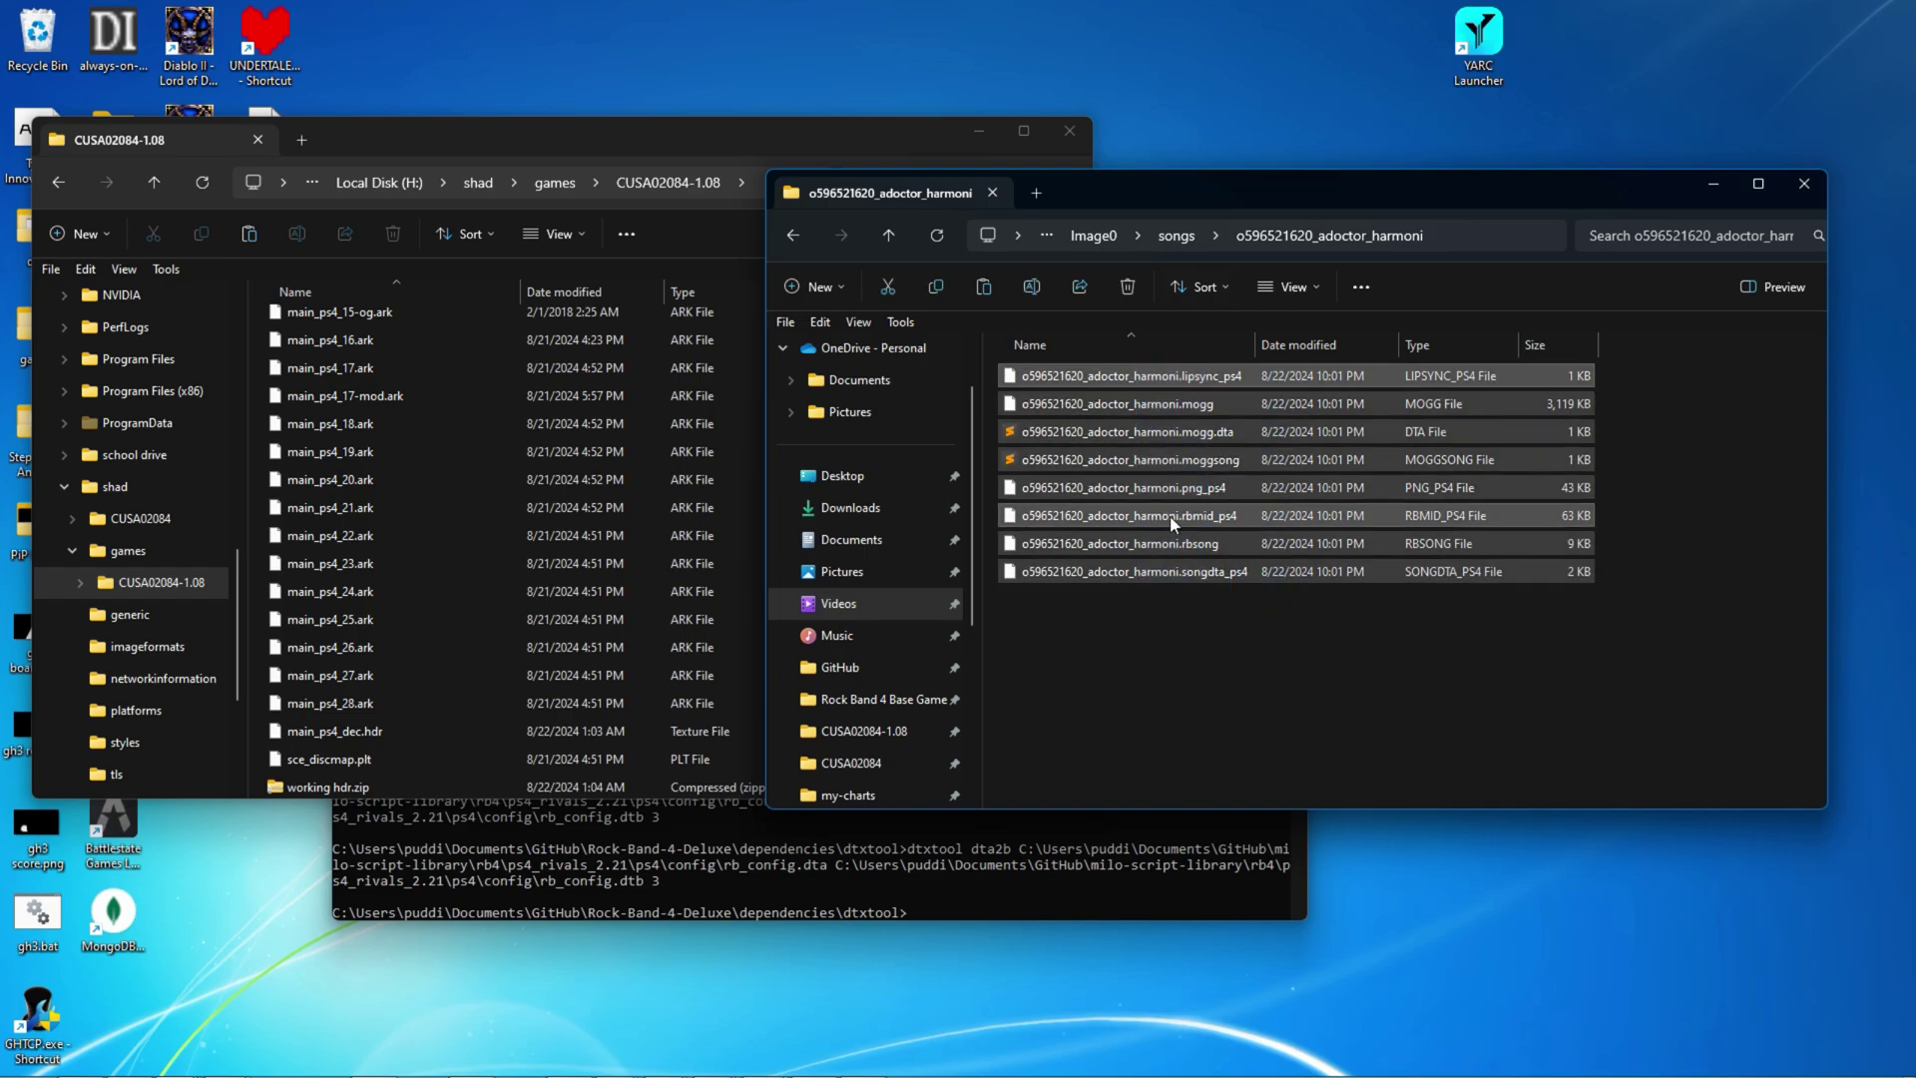
{"action": "left_click", "coordinate": [1127, 403]}
{"action": "left_click", "coordinate": [1127, 431], "text": "shift"}
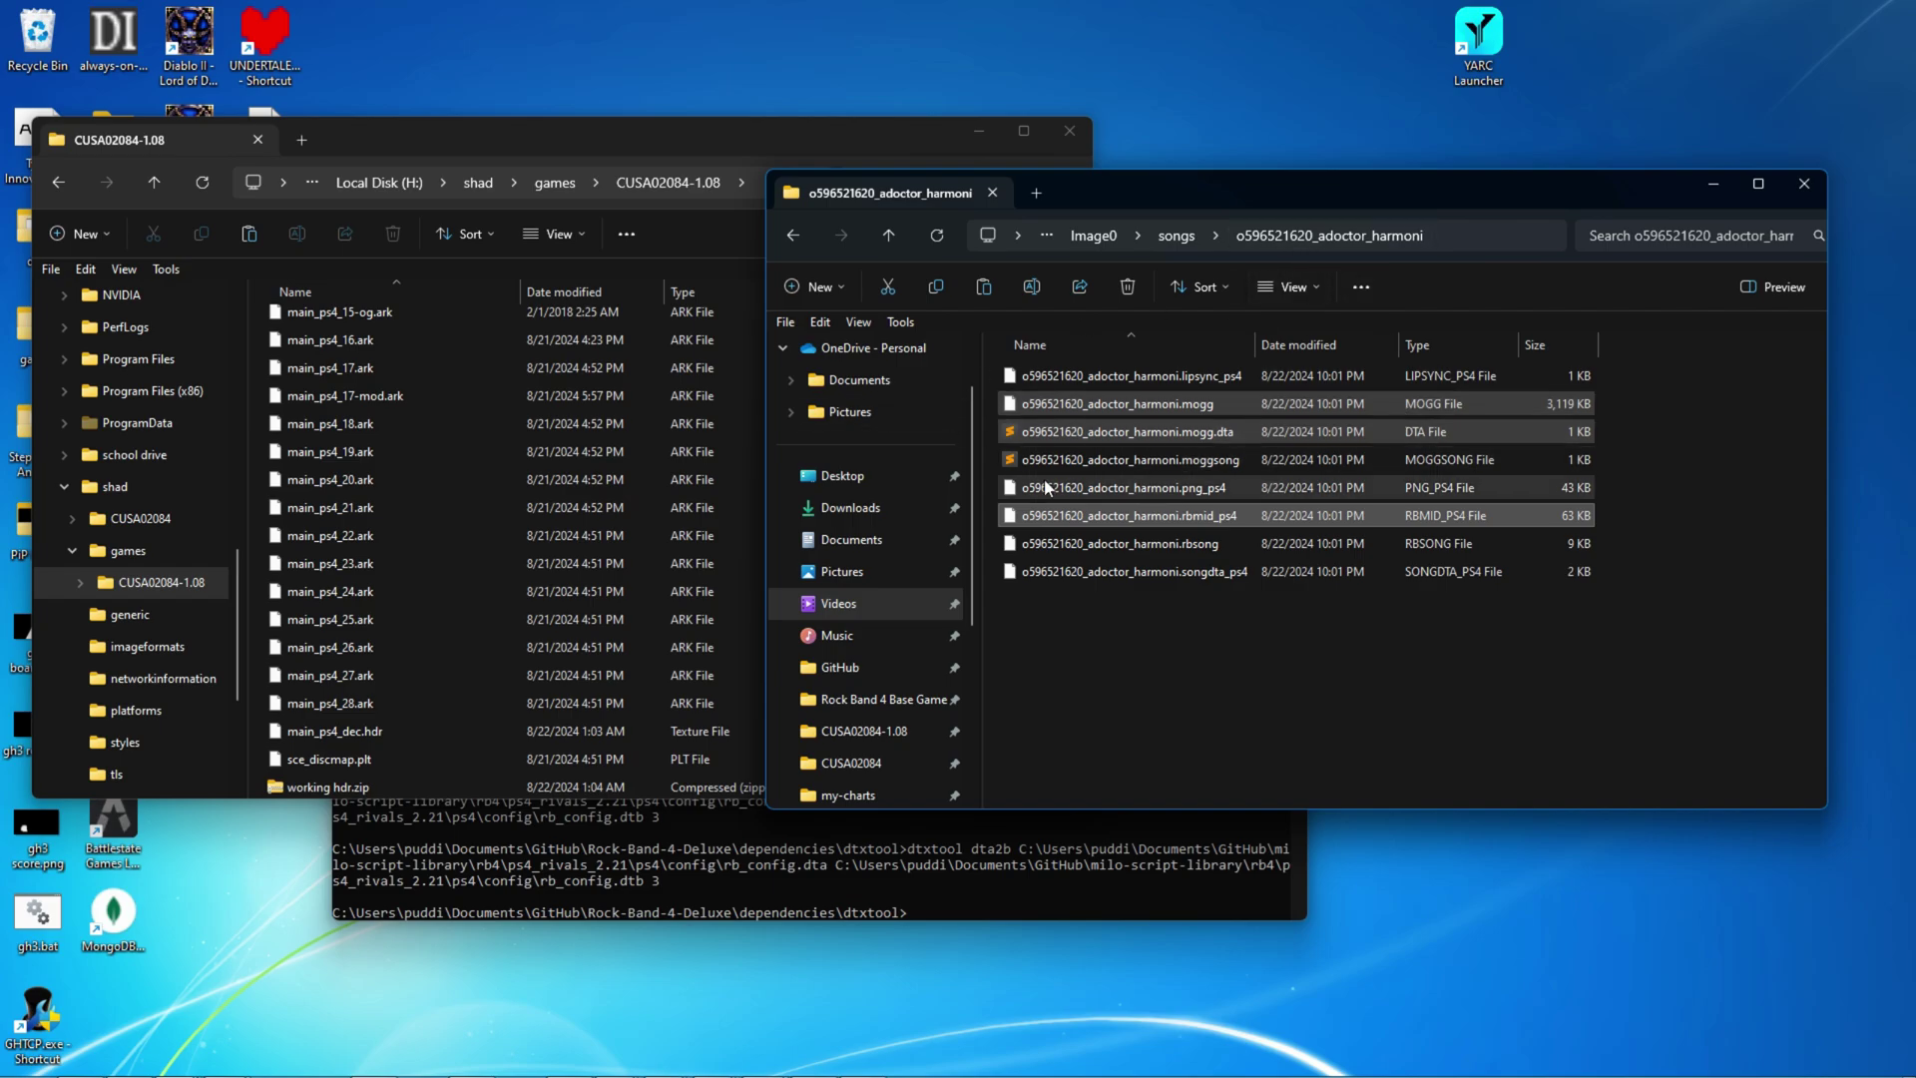
{"action": "left_click", "coordinate": [574, 524]}
{"action": "scroll", "coordinate": [555, 517], "scroll_direction": "up", "scroll_amount": 10}
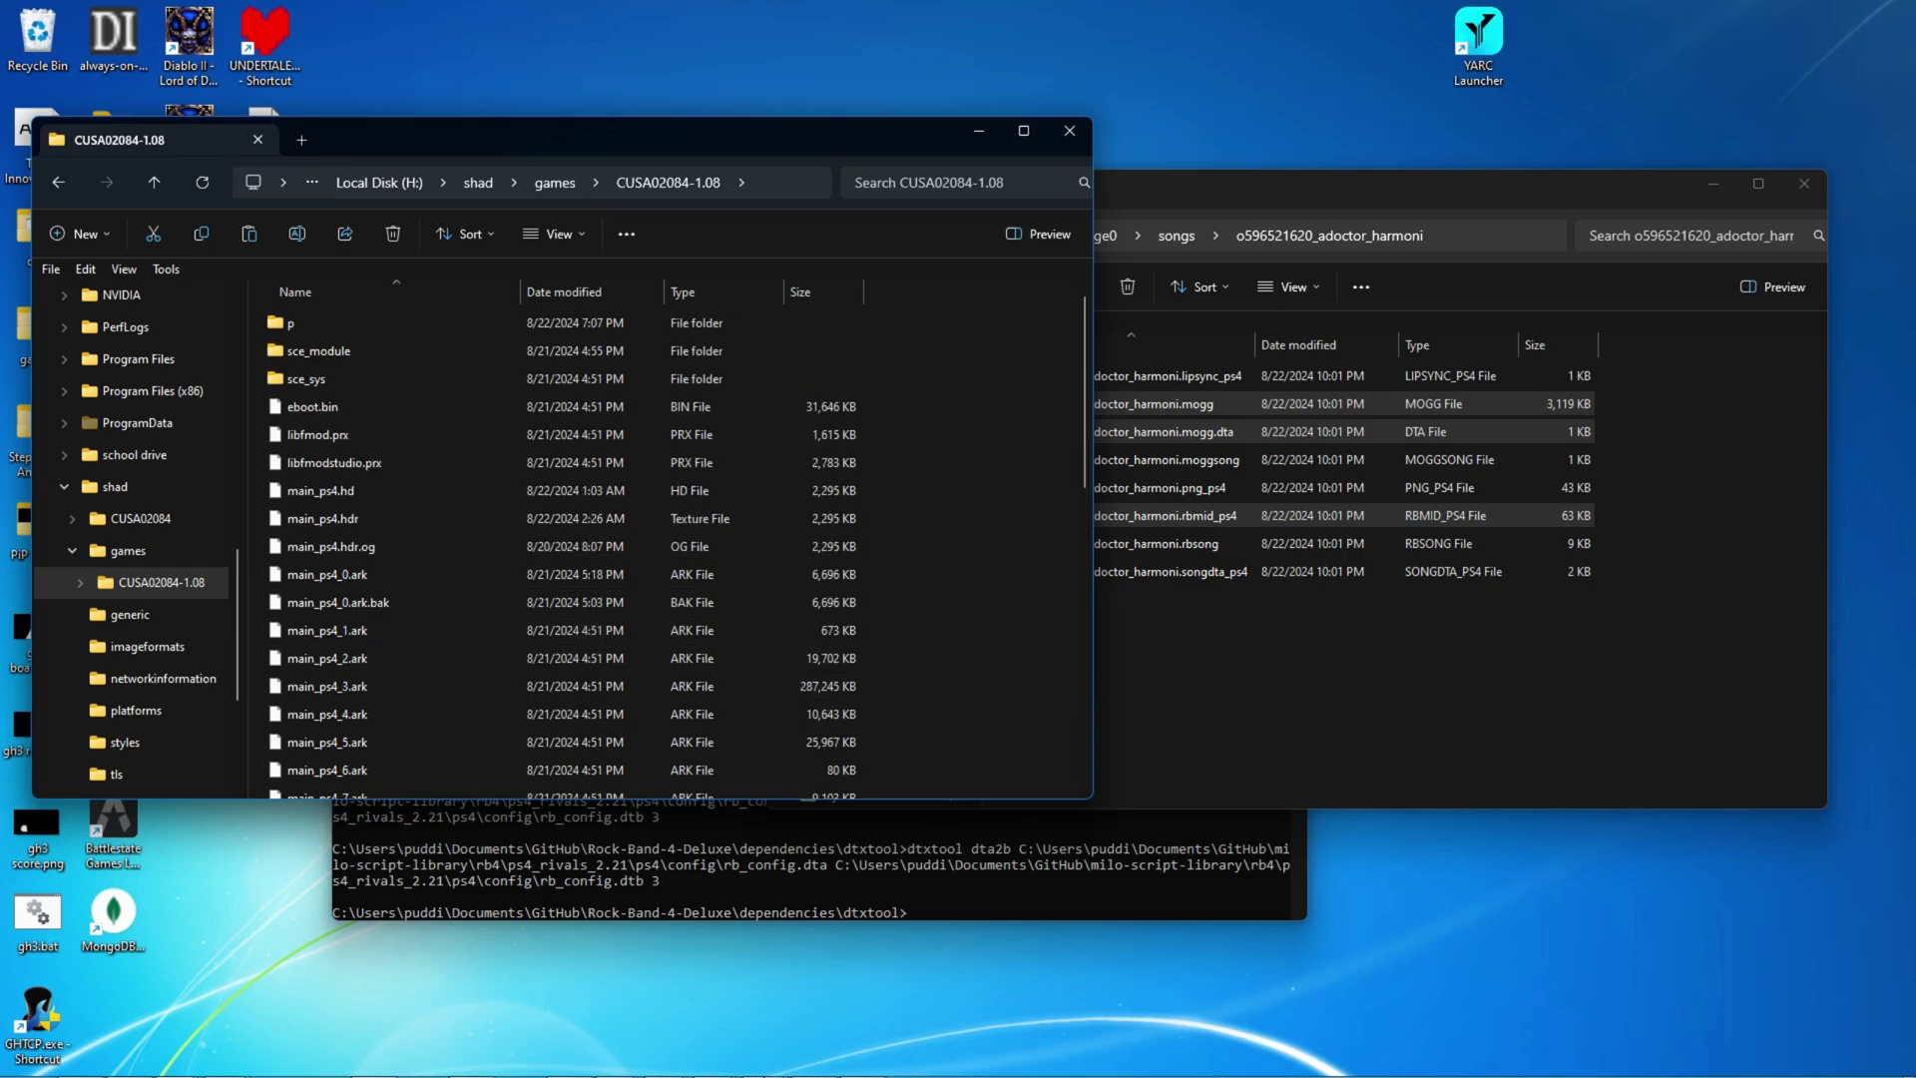
Step: Bring up the Command Prompt window and move it lower down beside Explorer
{"action": "mouse_move", "coordinate": [629, 1067]}
{"action": "left_click", "coordinate": [616, 968]}
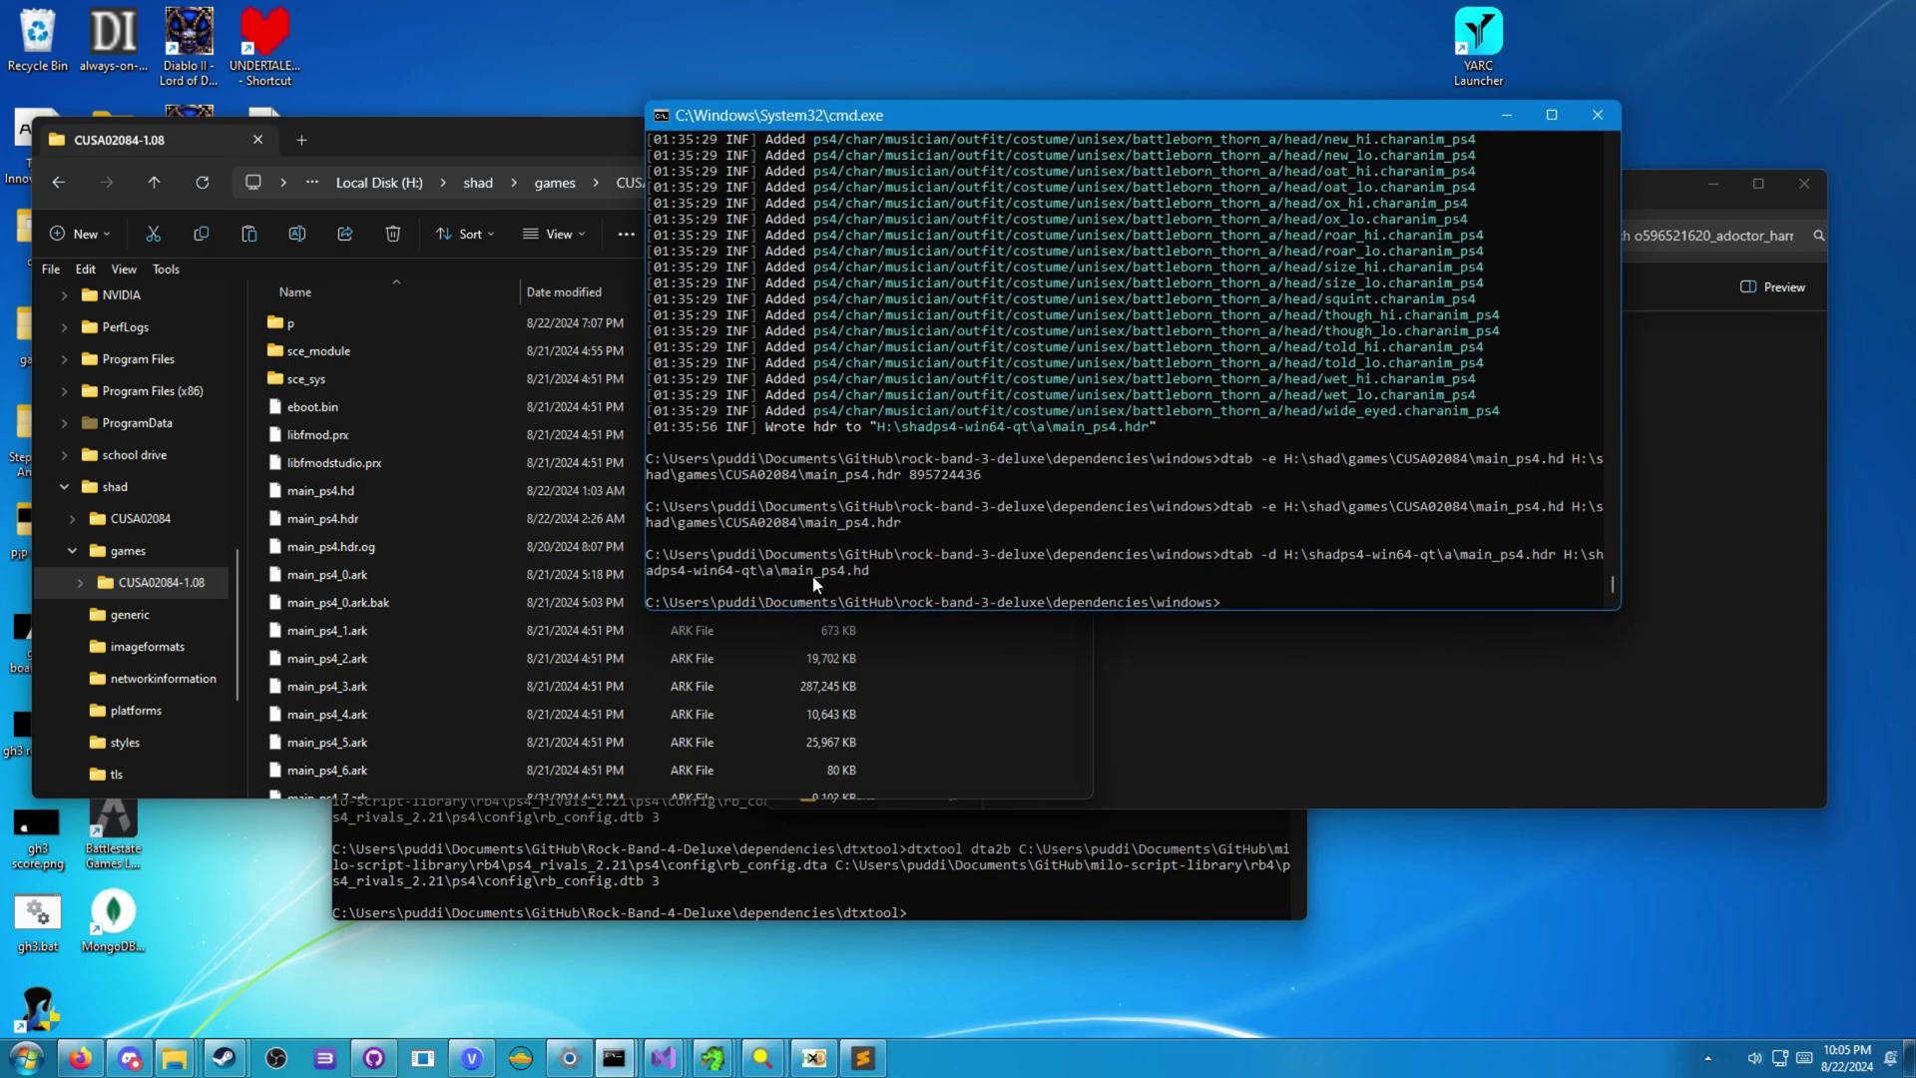
{"action": "left_click_drag", "start_coordinate": [1059, 111], "coordinate": [1199, 373]}
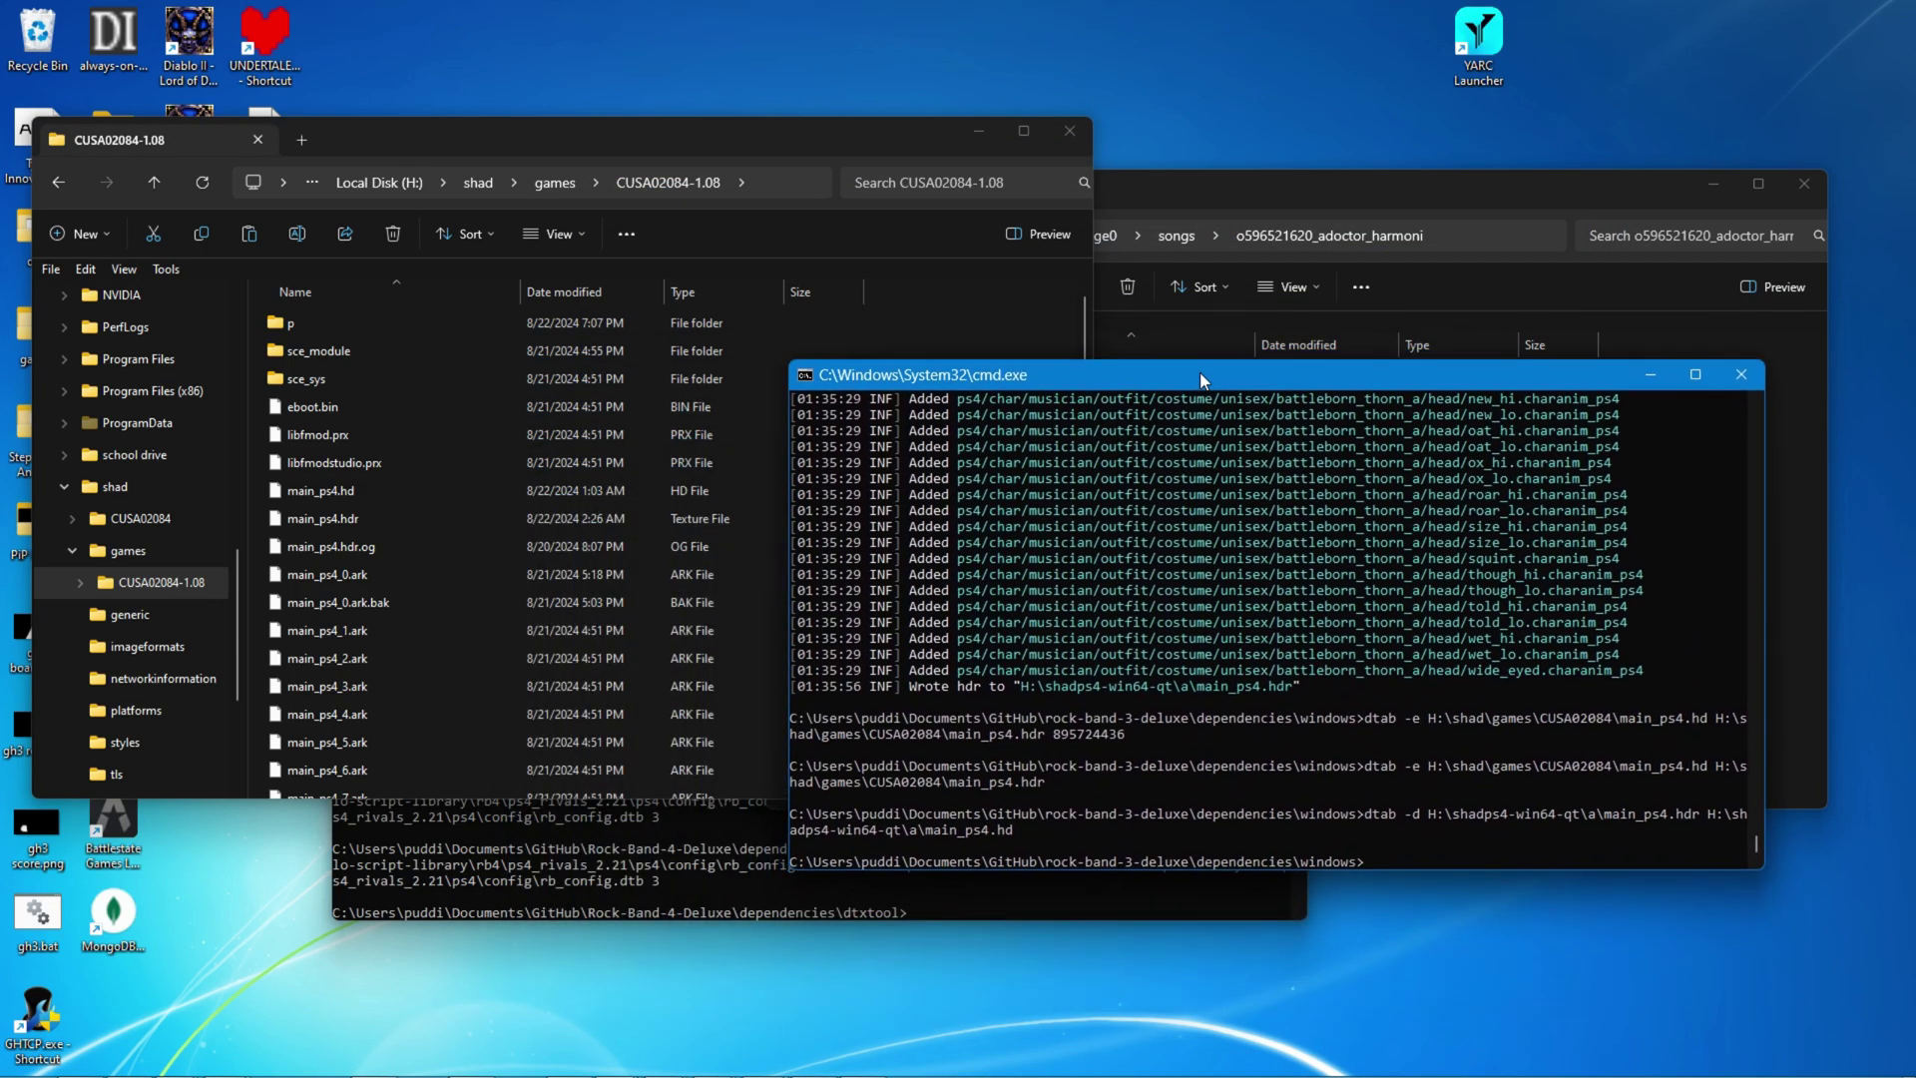
{"action": "left_click", "coordinate": [314, 542]}
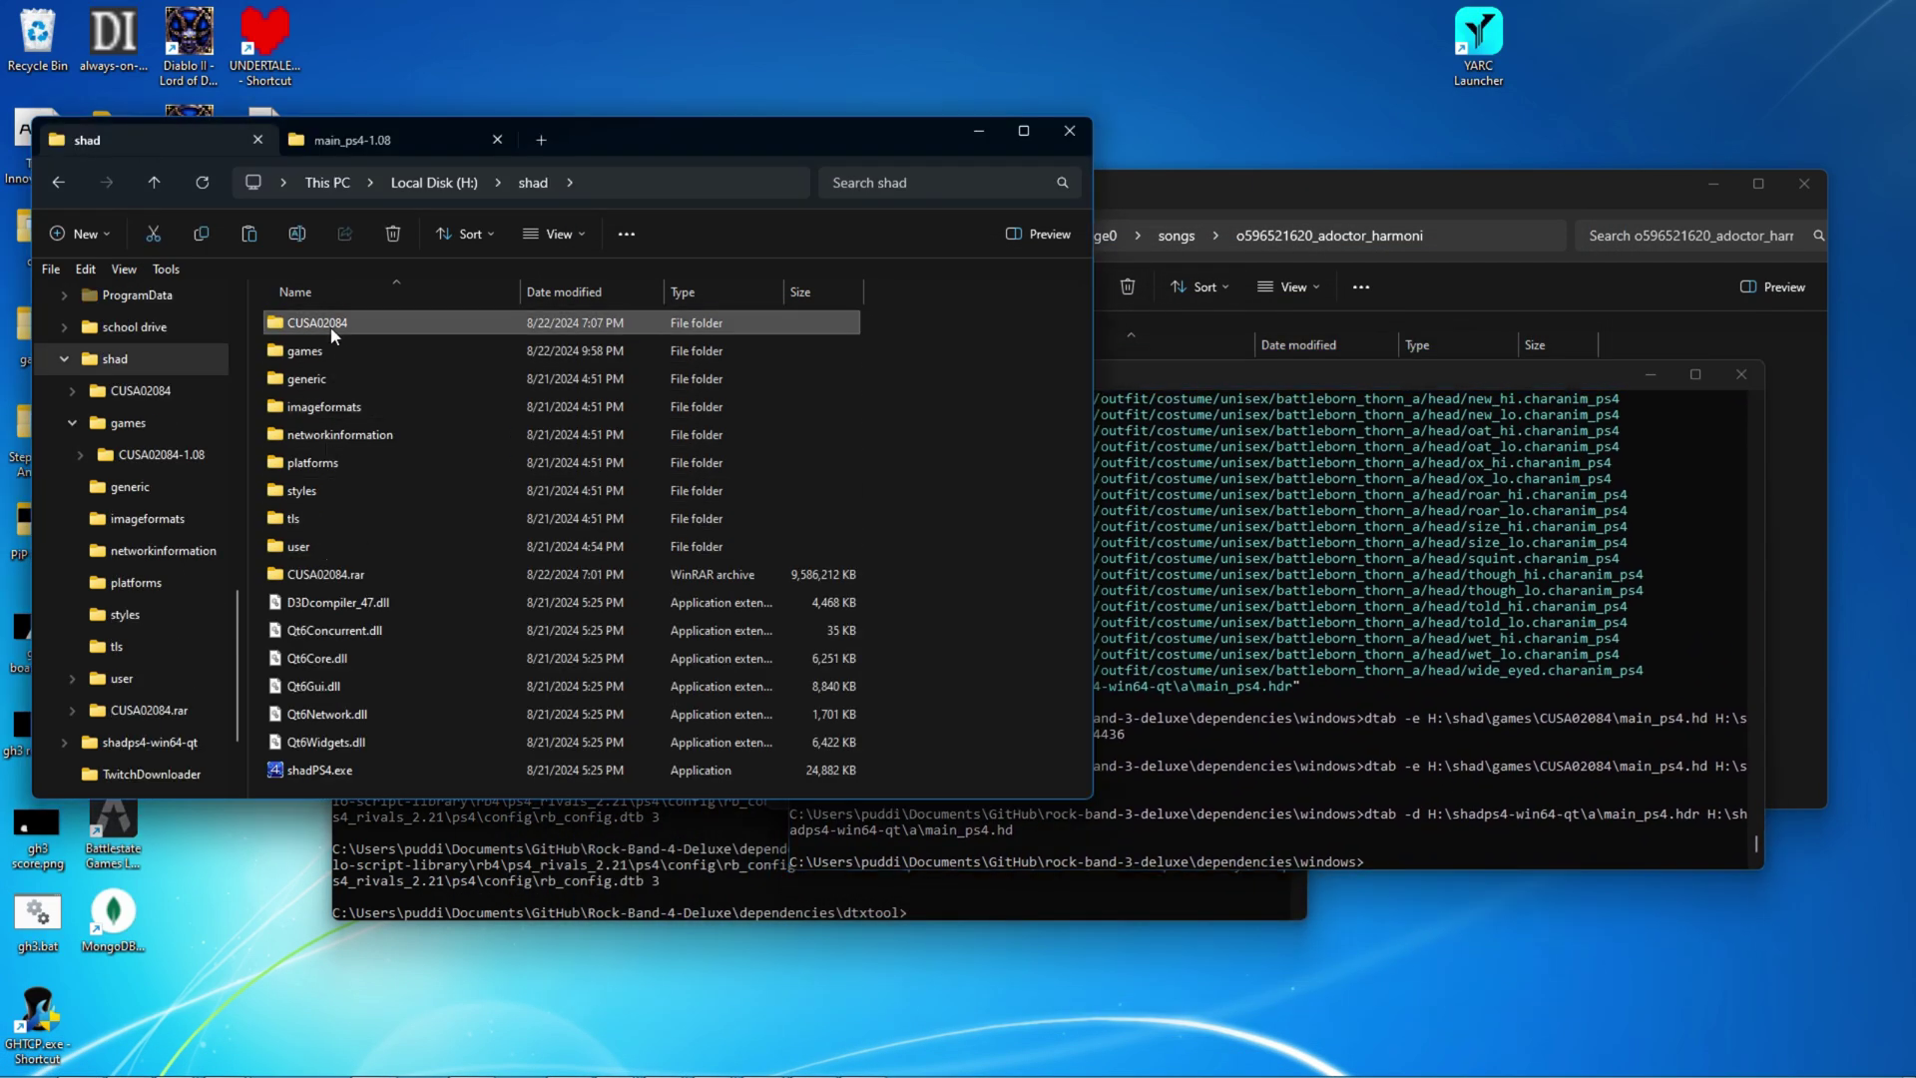
Step: In the CUSA02084 folder, inspect patch_main_ps4_0 through patch_main_ps4_4.ark by selecting them
{"action": "double_click", "coordinate": [330, 312]}
{"action": "scroll", "coordinate": [369, 583], "scroll_direction": "down", "scroll_amount": 6}
{"action": "scroll", "coordinate": [371, 583], "scroll_direction": "down", "scroll_amount": 10}
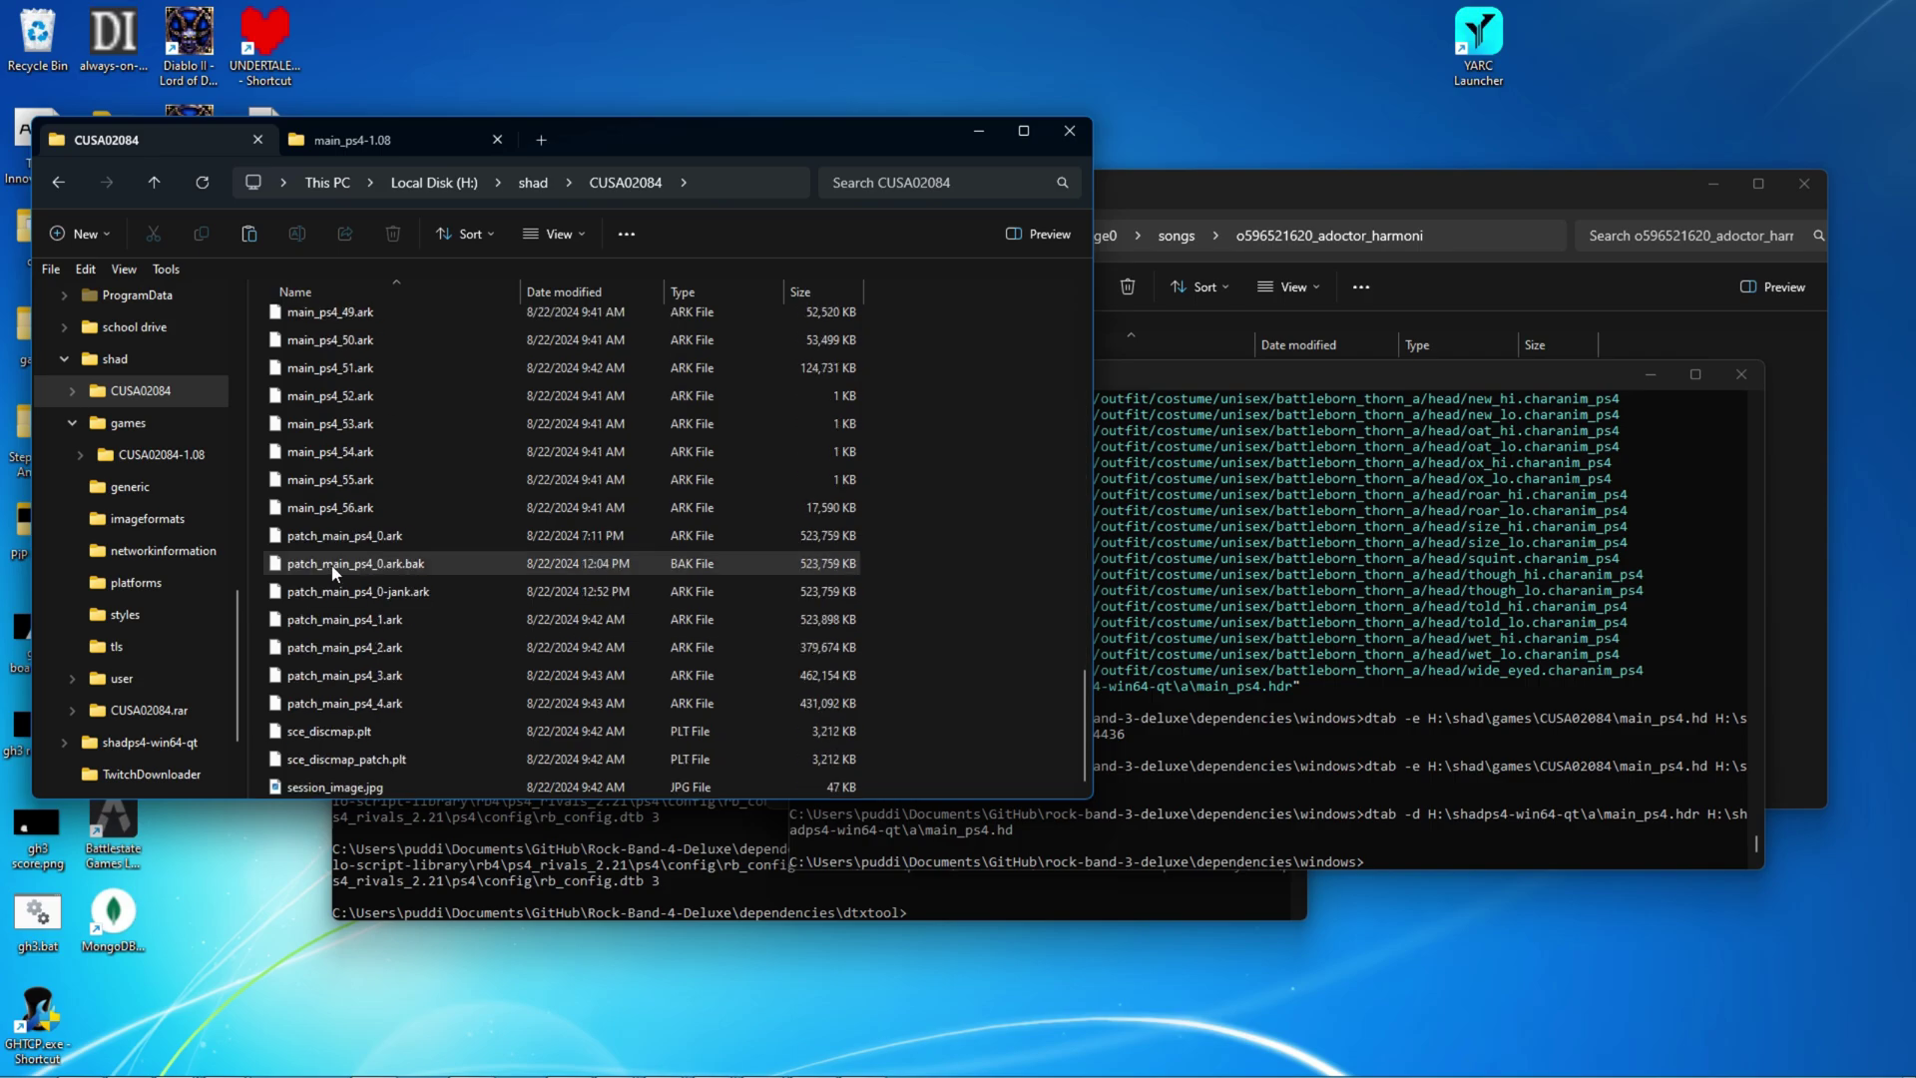
{"action": "scroll", "coordinate": [331, 565], "scroll_direction": "up", "scroll_amount": 20}
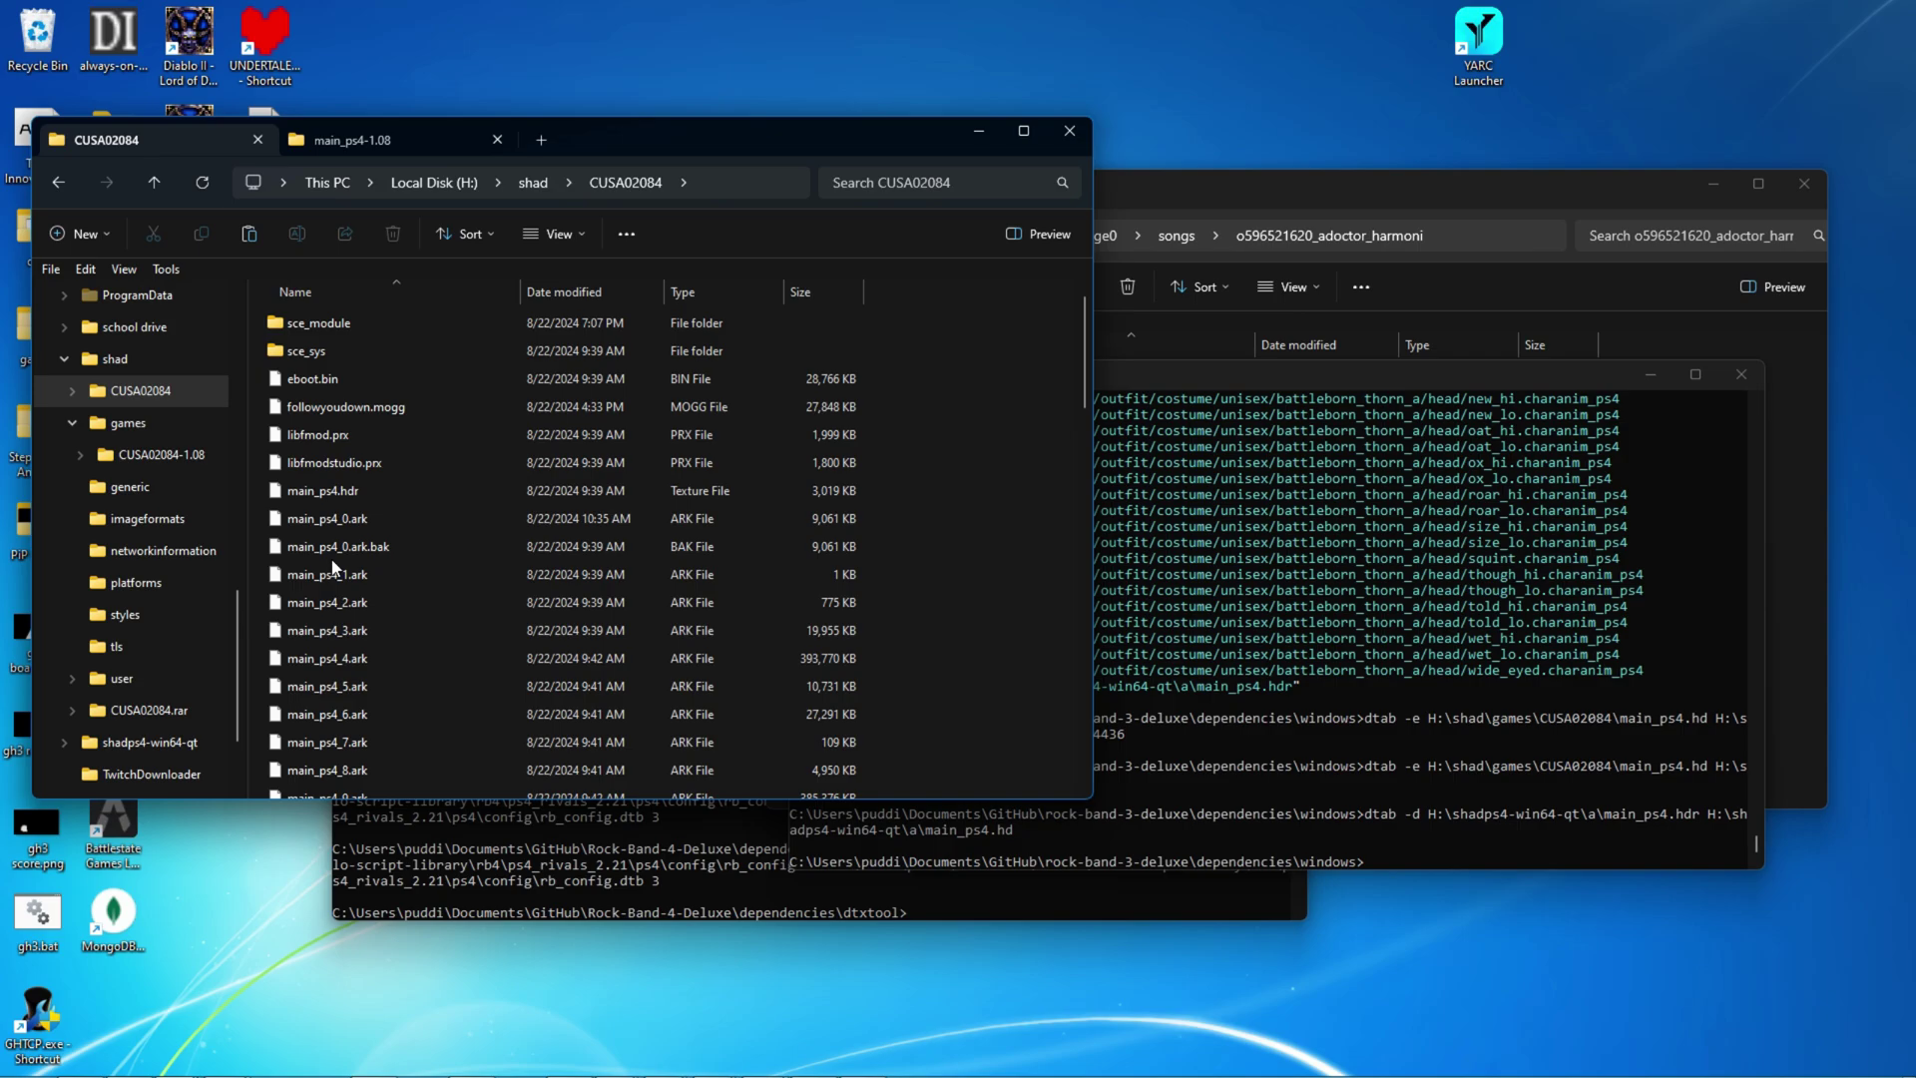
{"action": "scroll", "coordinate": [332, 566], "scroll_direction": "down", "scroll_amount": 15}
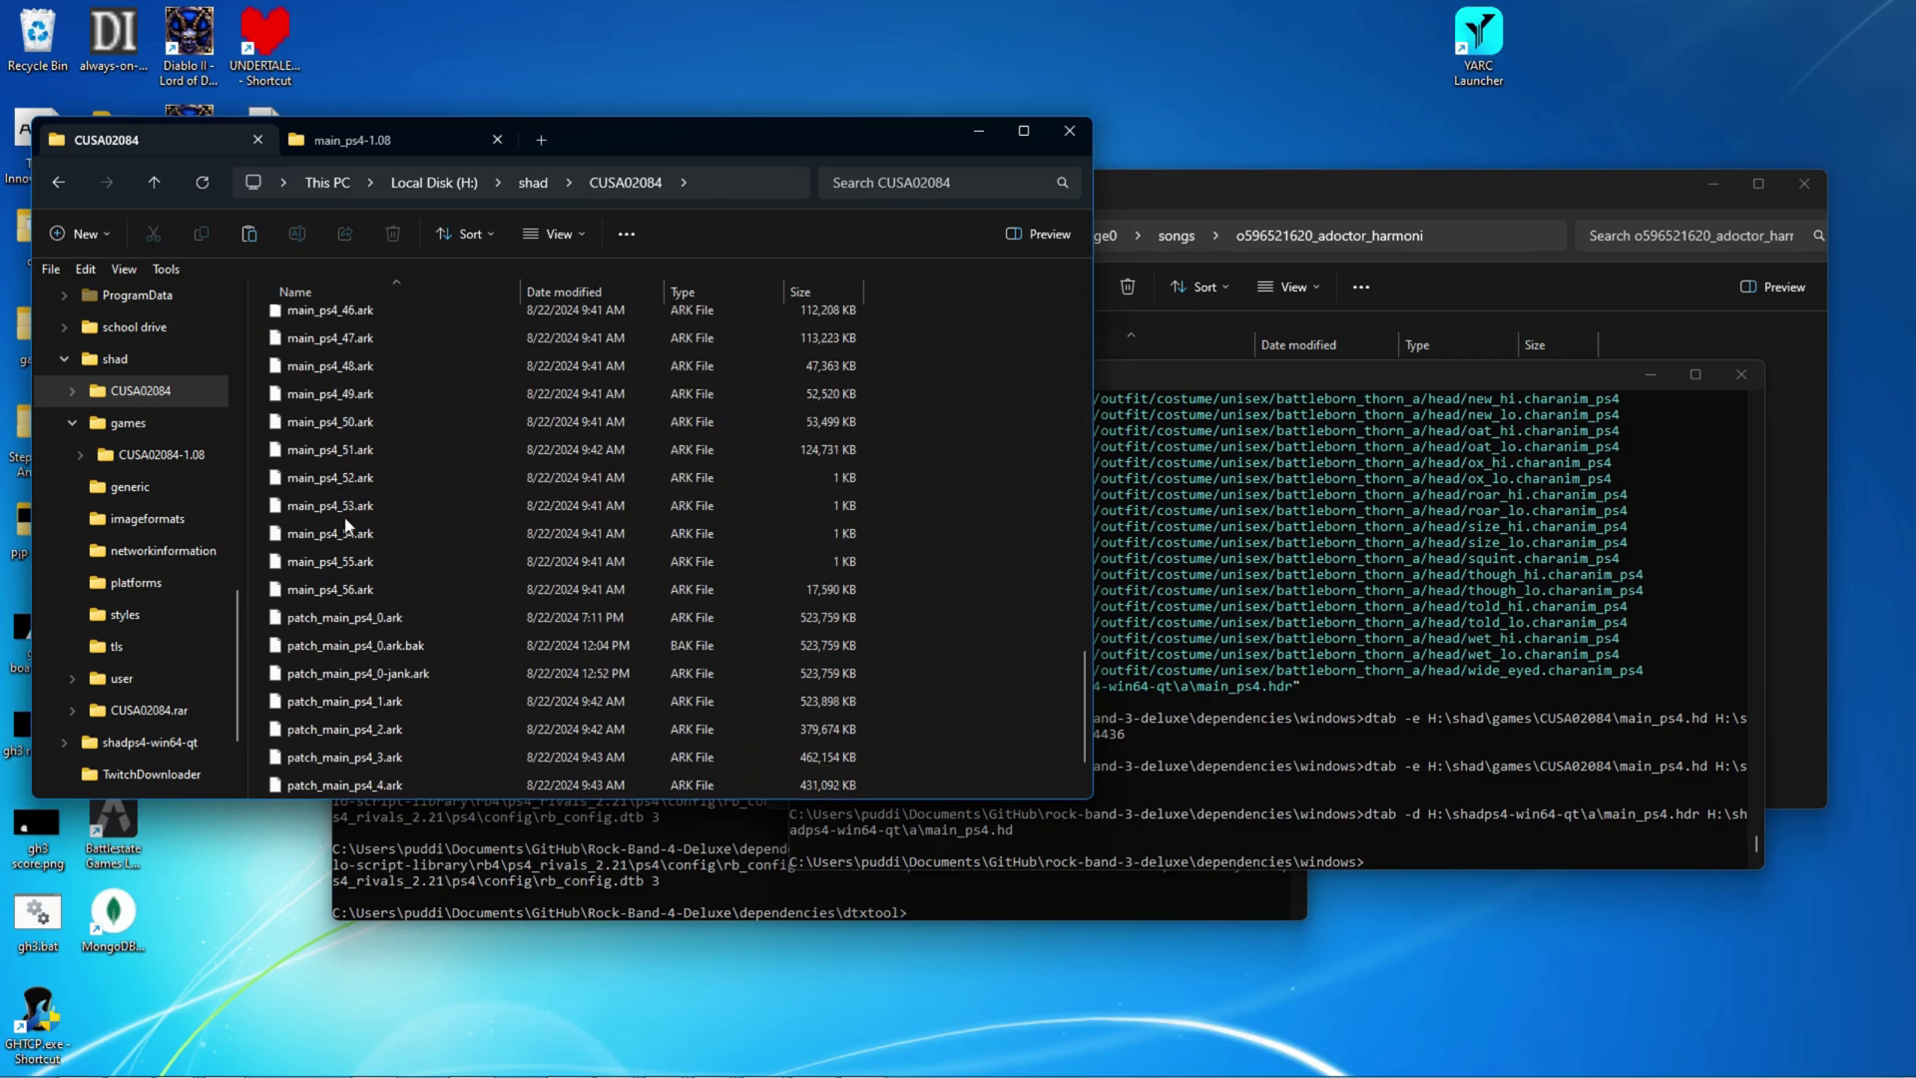
{"action": "left_click", "coordinate": [325, 620]}
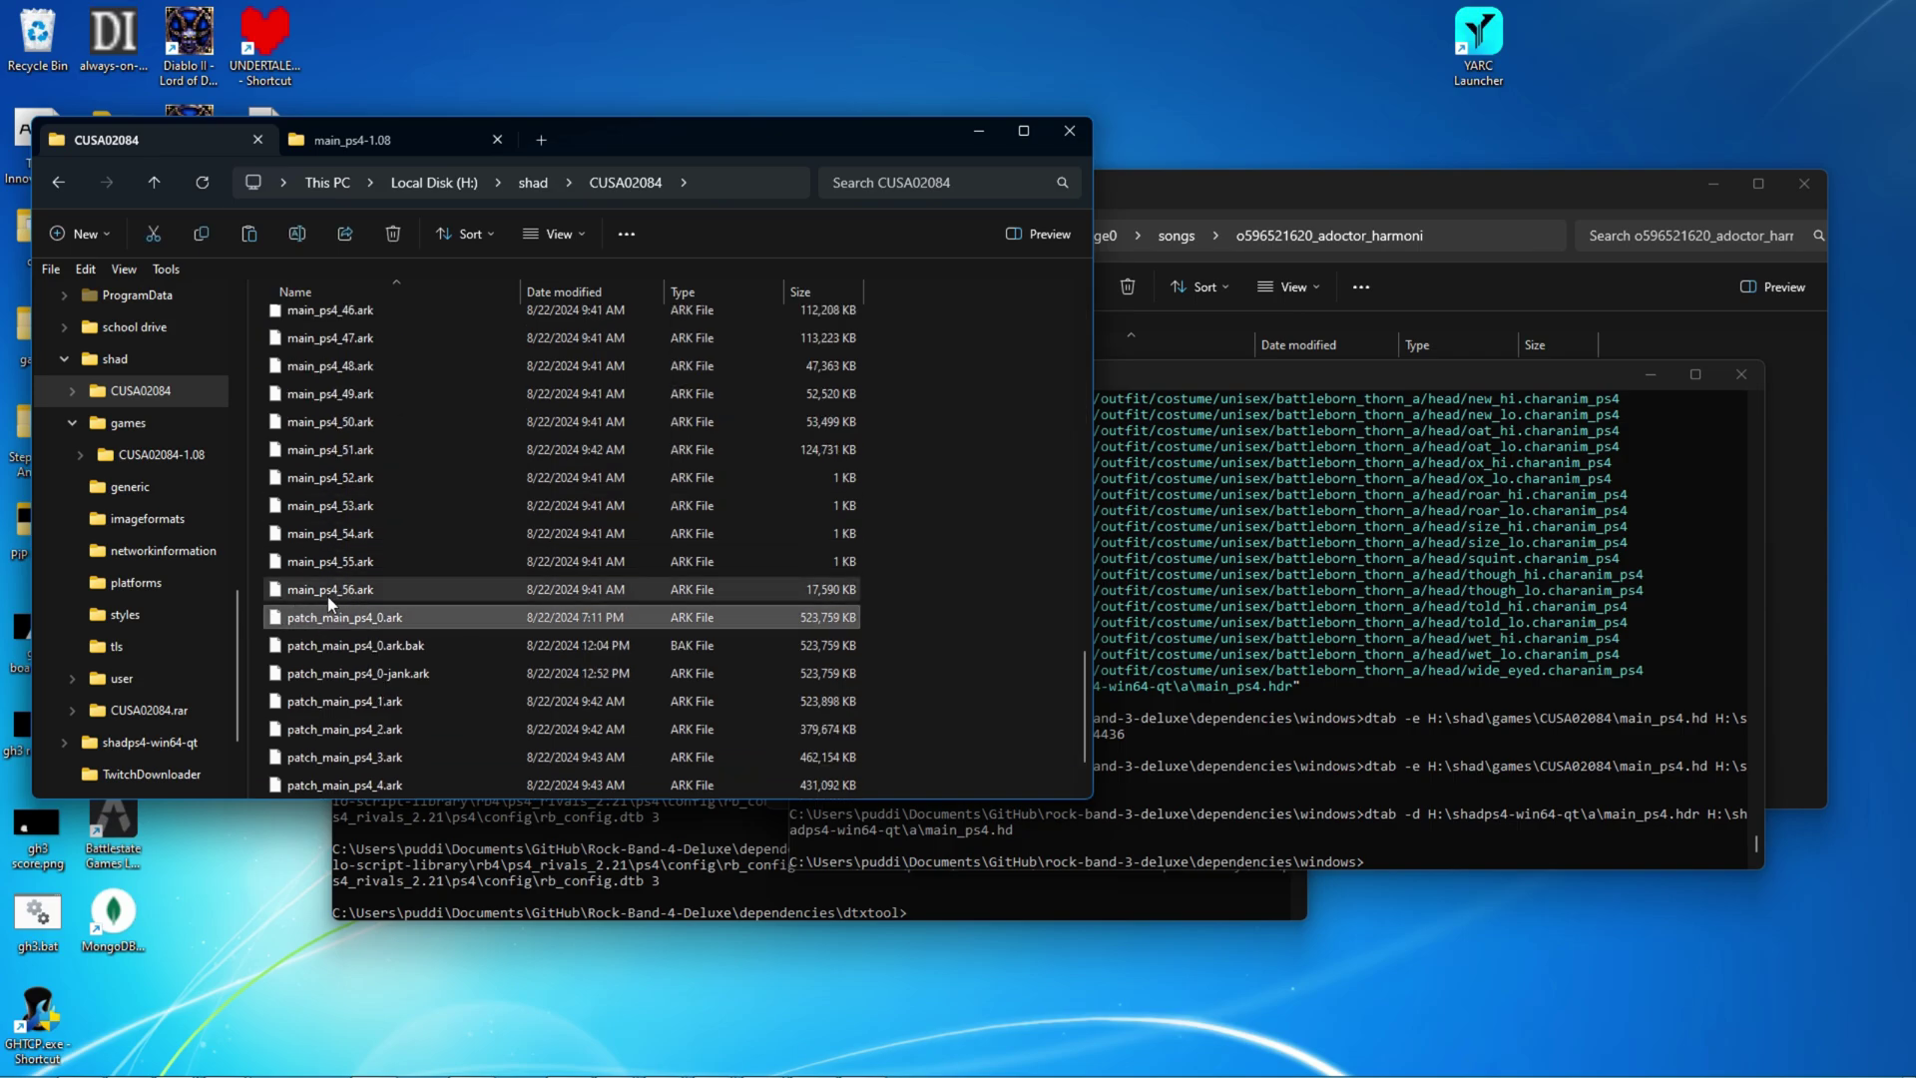
{"action": "left_click", "coordinate": [336, 700], "text": "ctrl"}
{"action": "left_click", "coordinate": [337, 728], "text": "ctrl"}
{"action": "left_click", "coordinate": [341, 785], "text": "ctrl"}
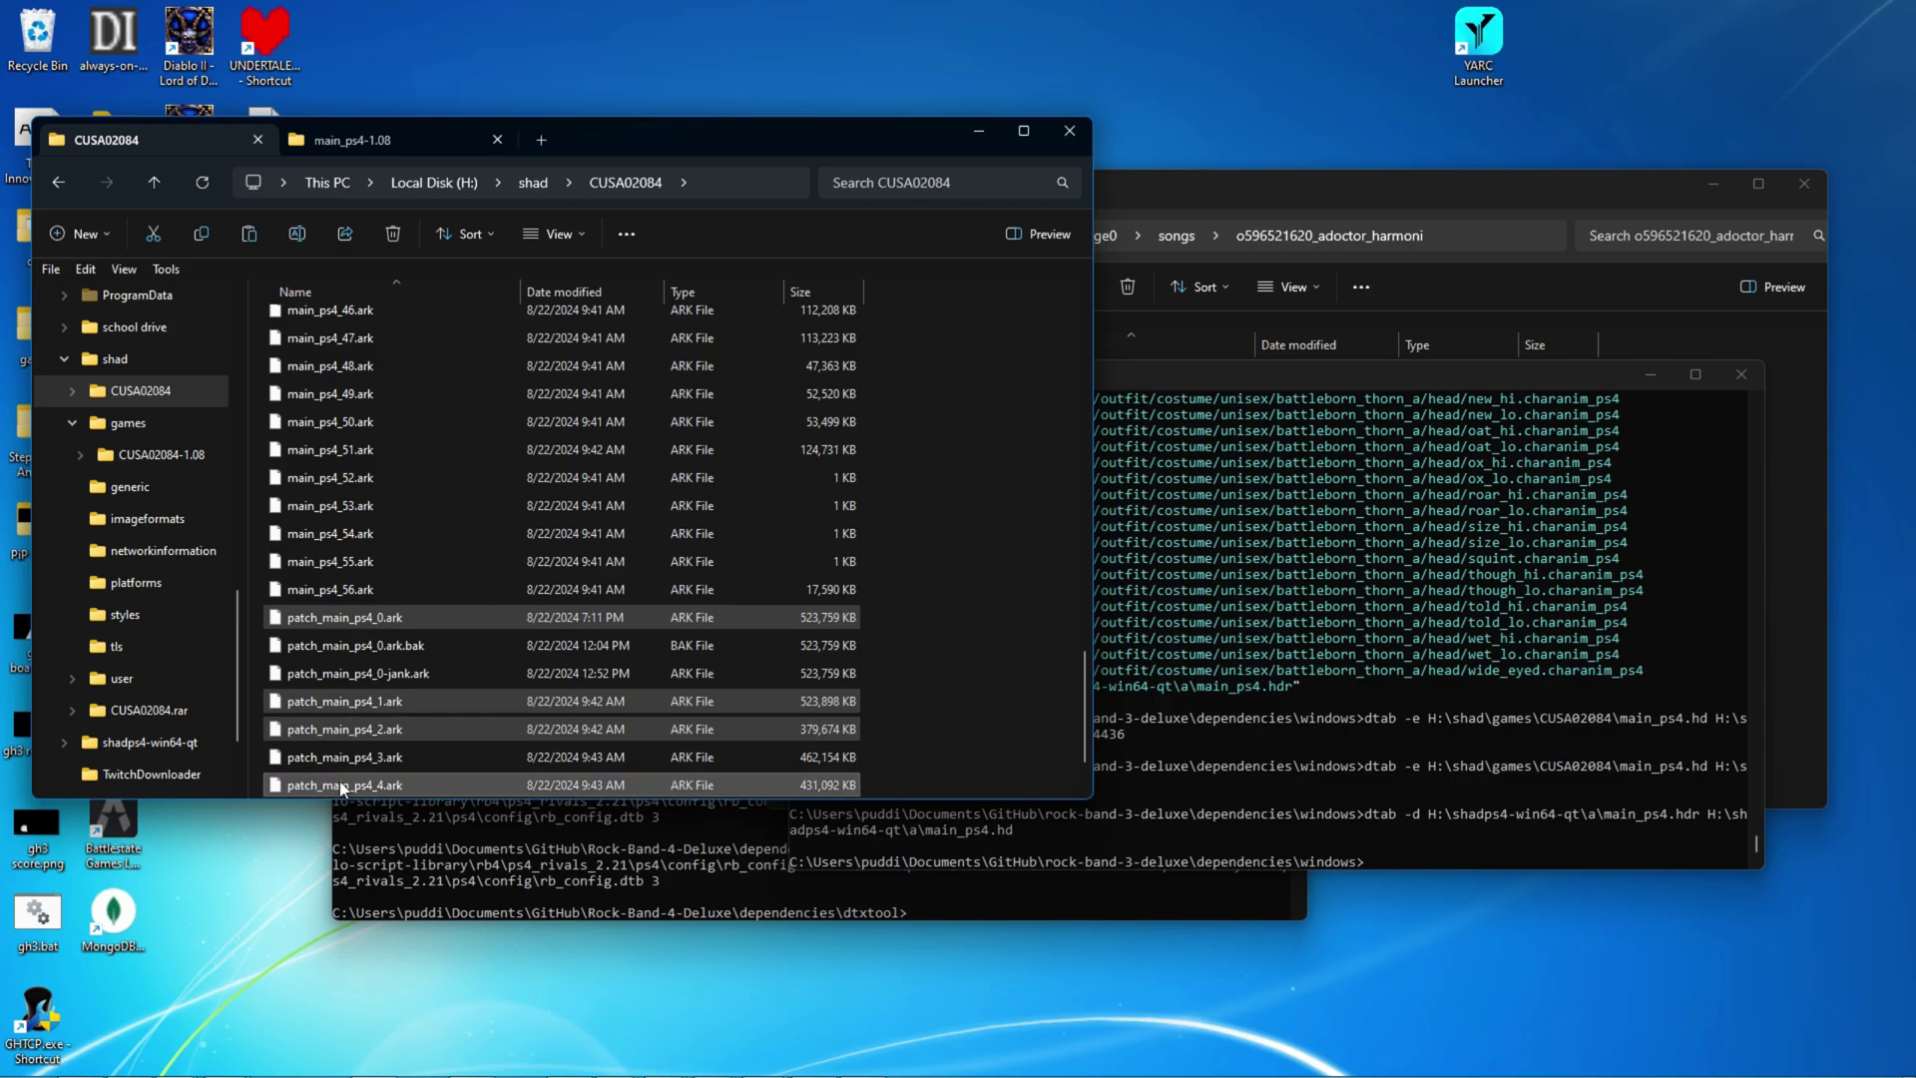
{"action": "left_click", "coordinate": [339, 757], "text": "ctrl"}
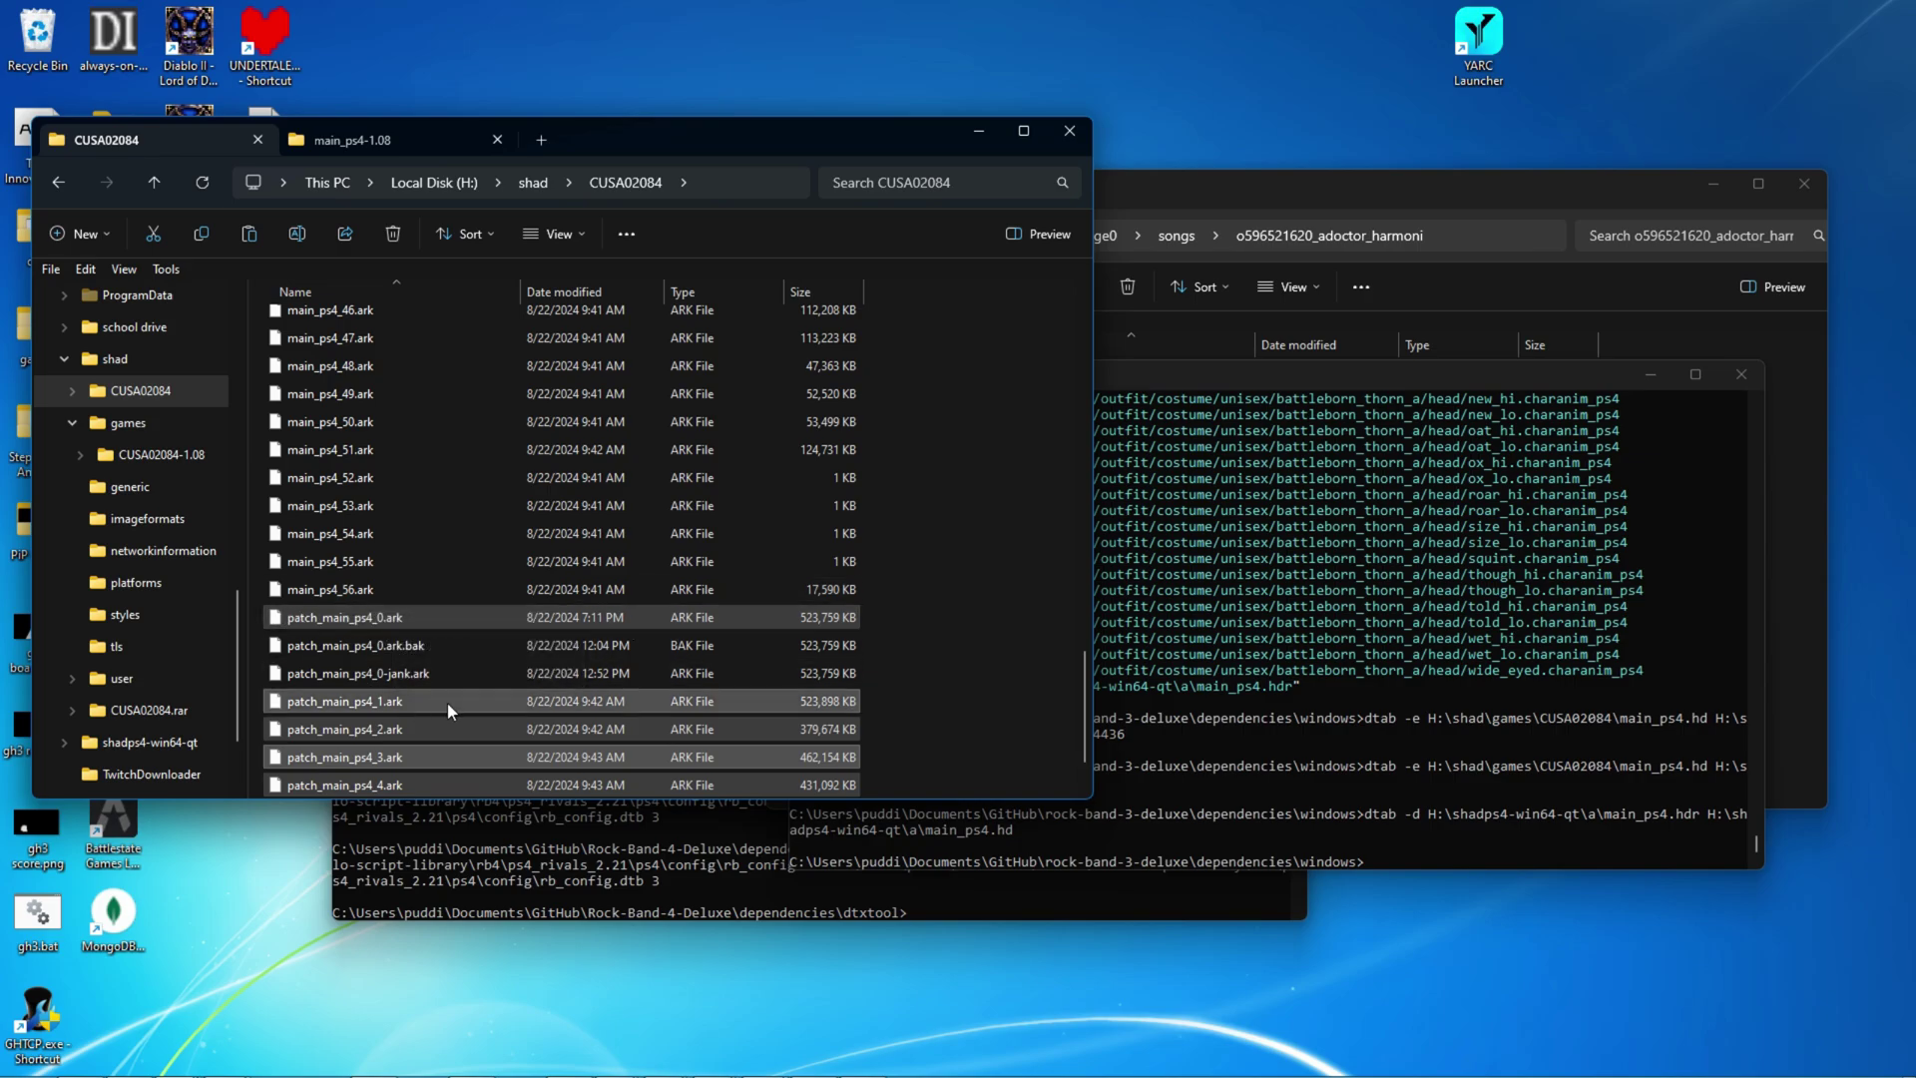
{"action": "scroll", "coordinate": [506, 727], "scroll_direction": "down", "scroll_amount": 1}
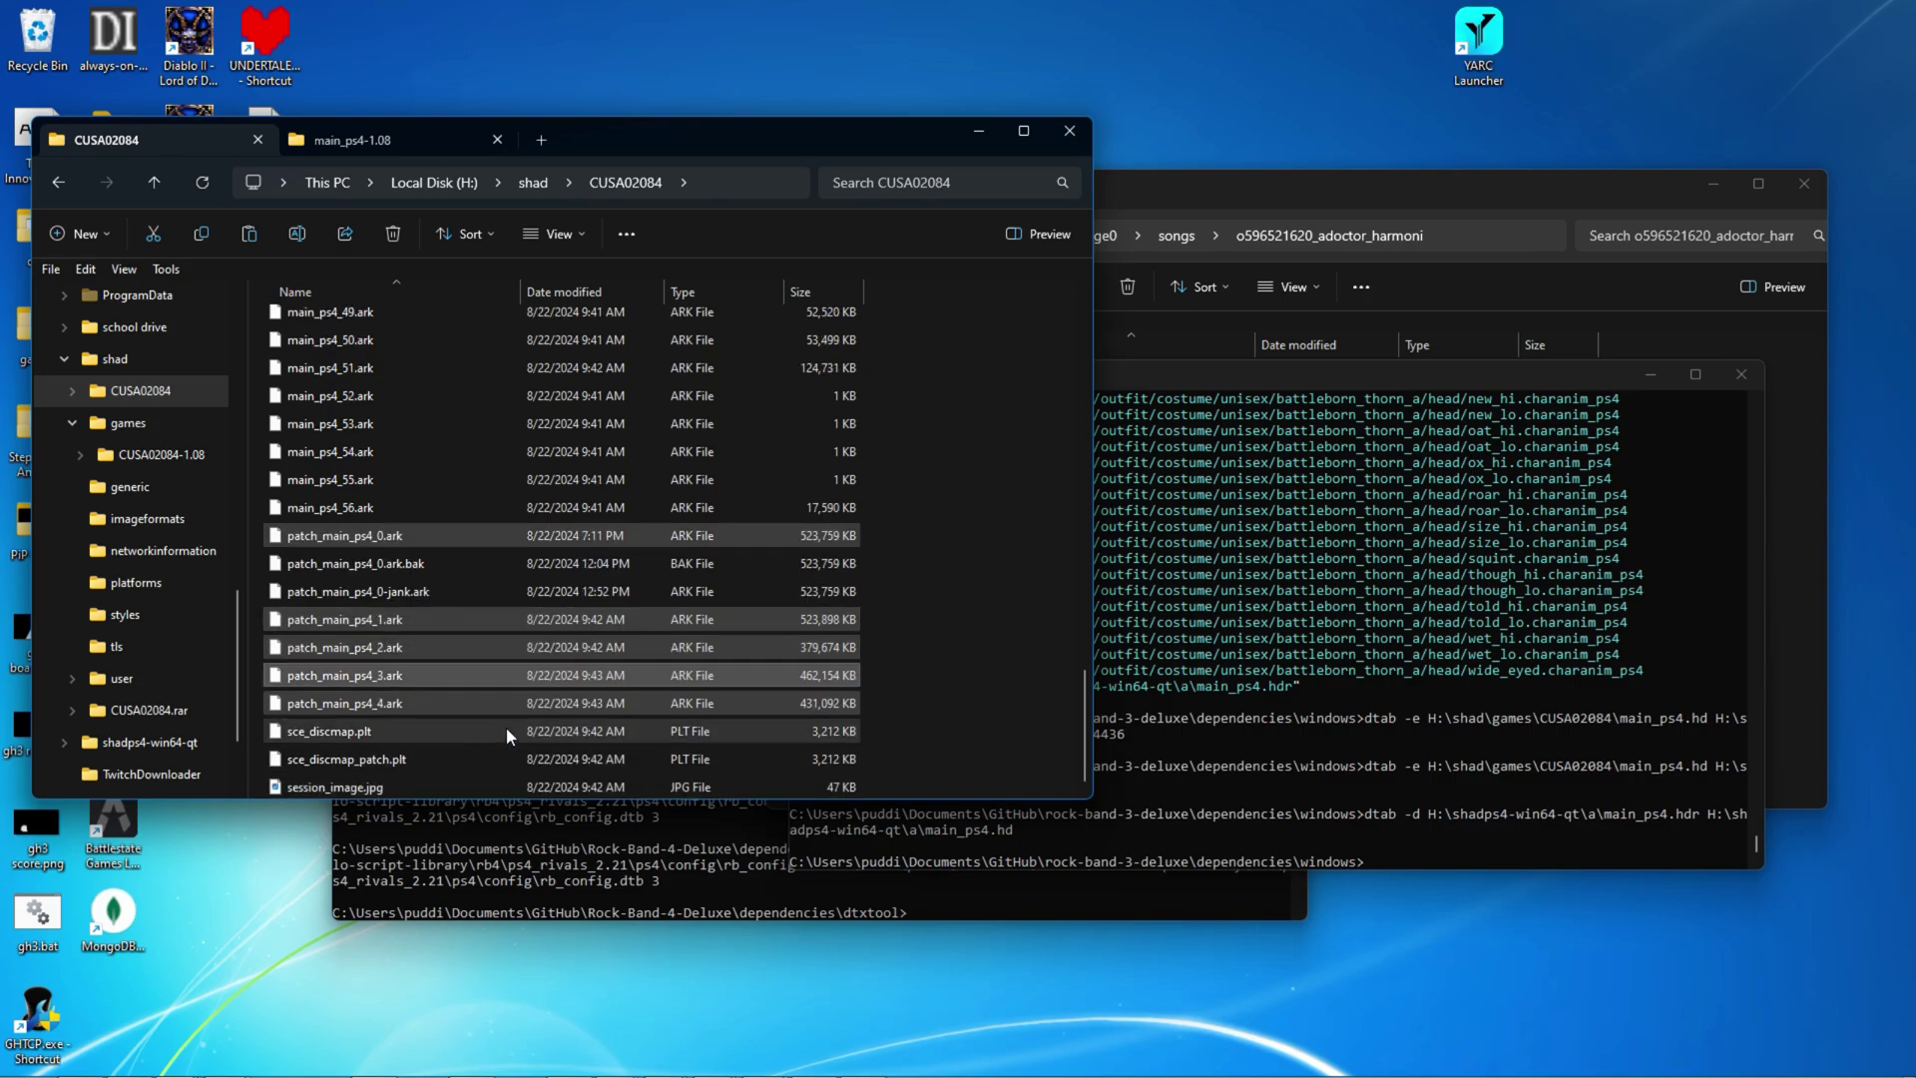
{"action": "left_click", "coordinate": [958, 605]}
{"action": "scroll", "coordinate": [920, 614], "scroll_direction": "up", "scroll_amount": 19}
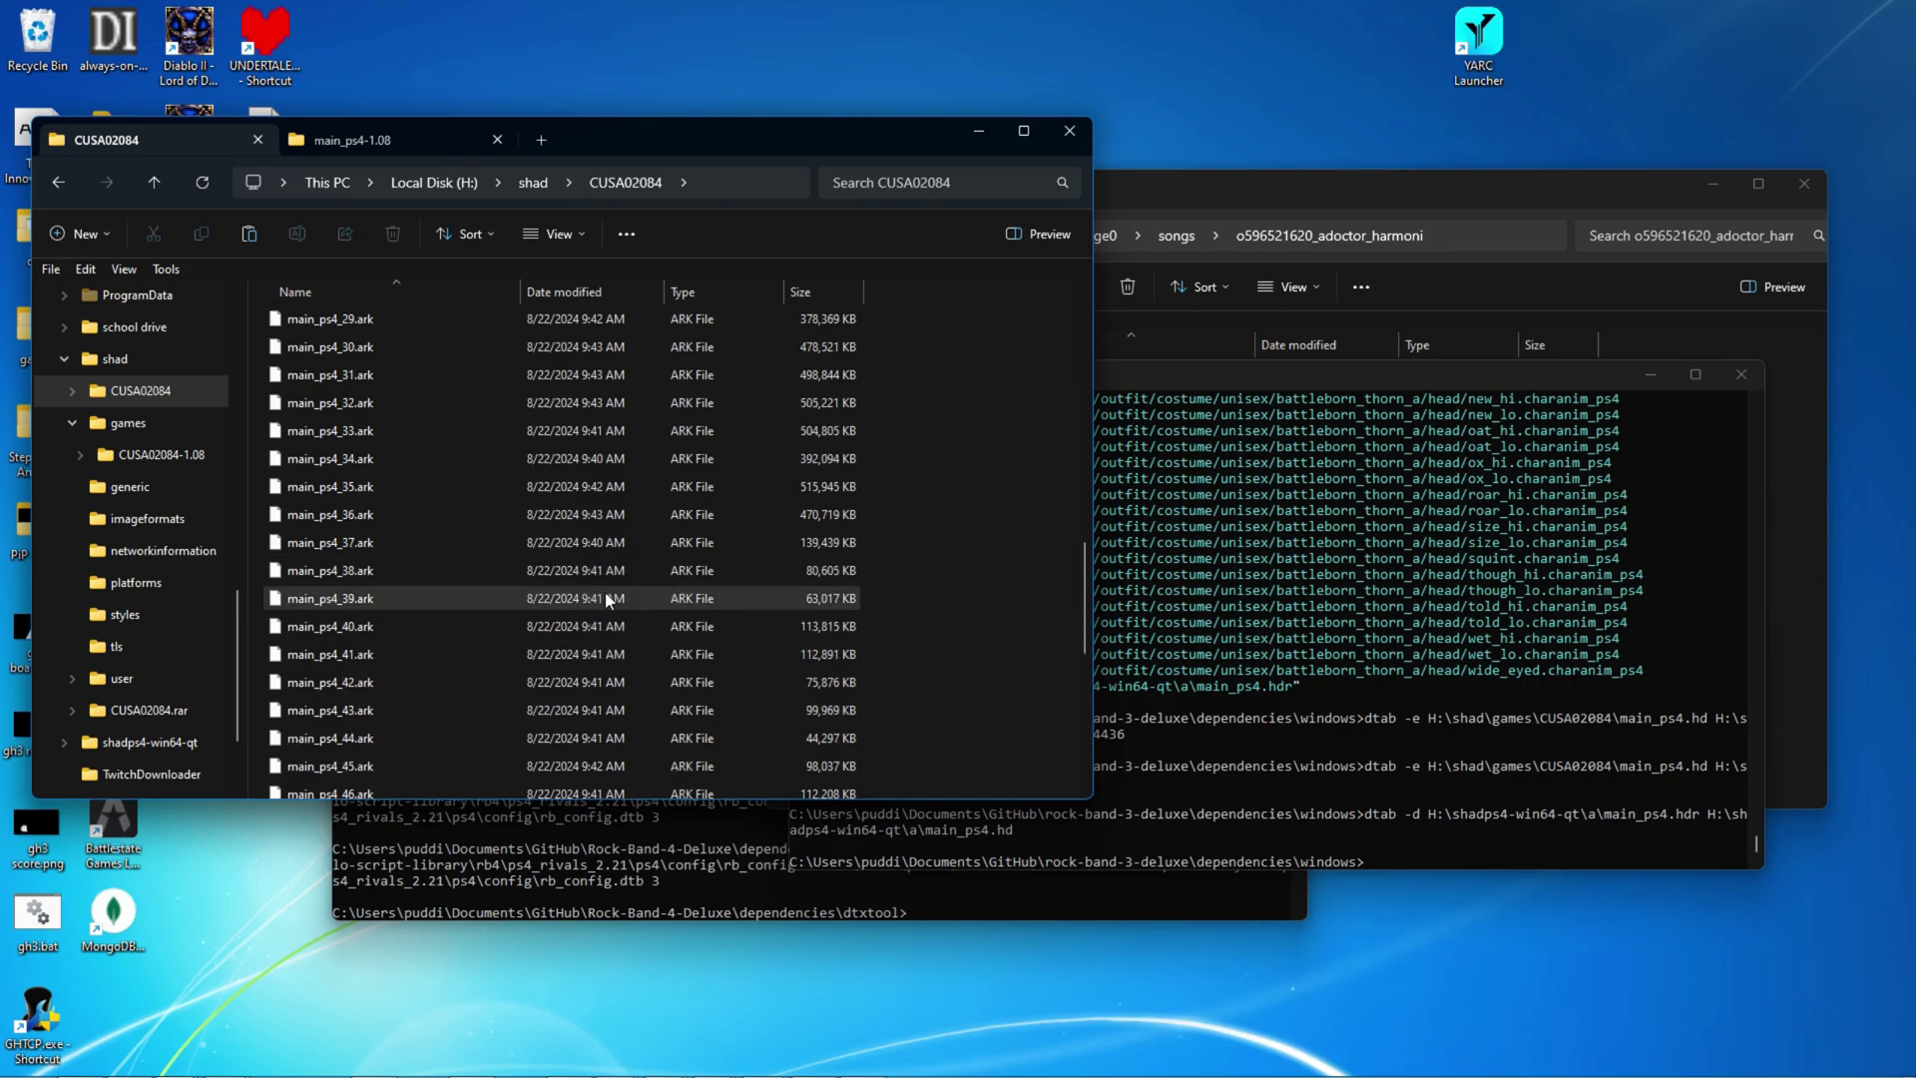
Step: Navigate back through Local Disk (H:) to shad\games\CUSA02084-1.08
{"action": "left_click", "coordinate": [1245, 615]}
{"action": "left_click", "coordinate": [527, 535]}
{"action": "key", "text": "alt+Left"}
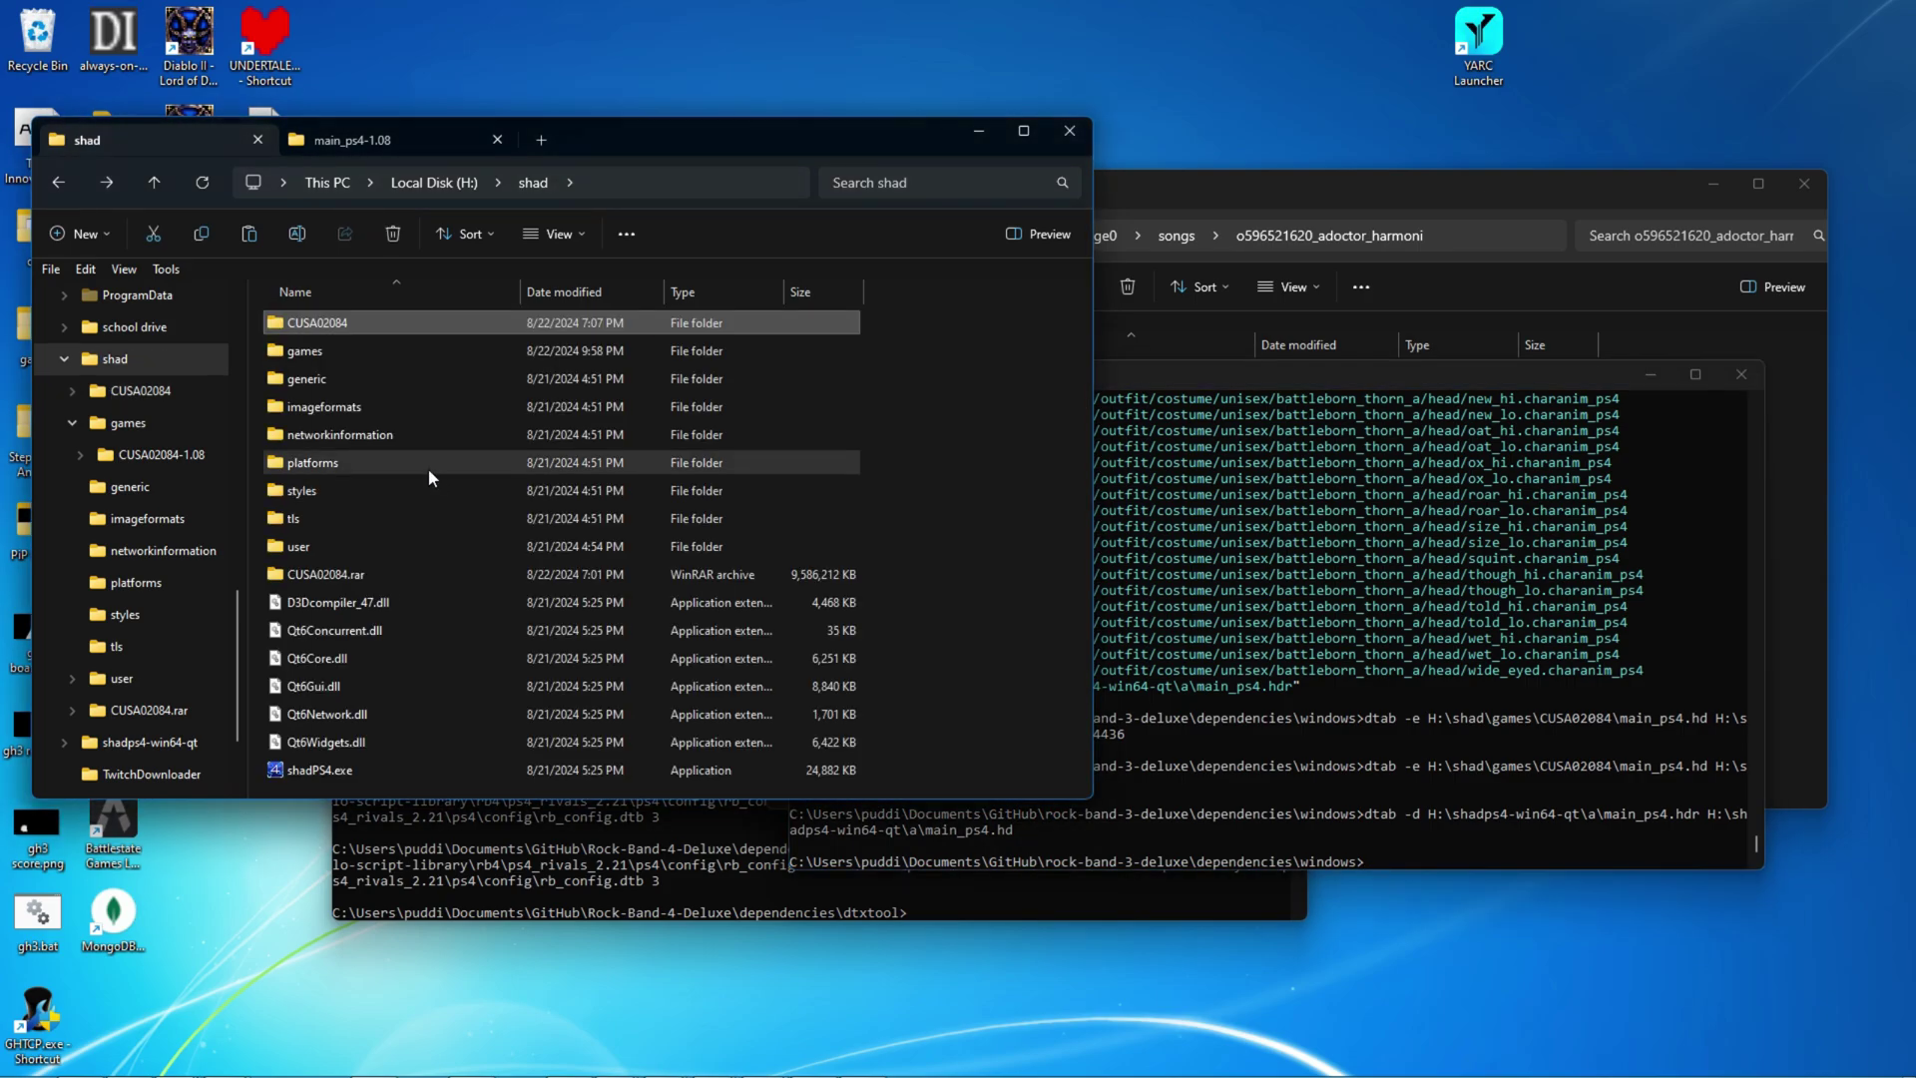
{"action": "key", "text": "alt+Left"}
{"action": "double_click", "coordinate": [352, 575]}
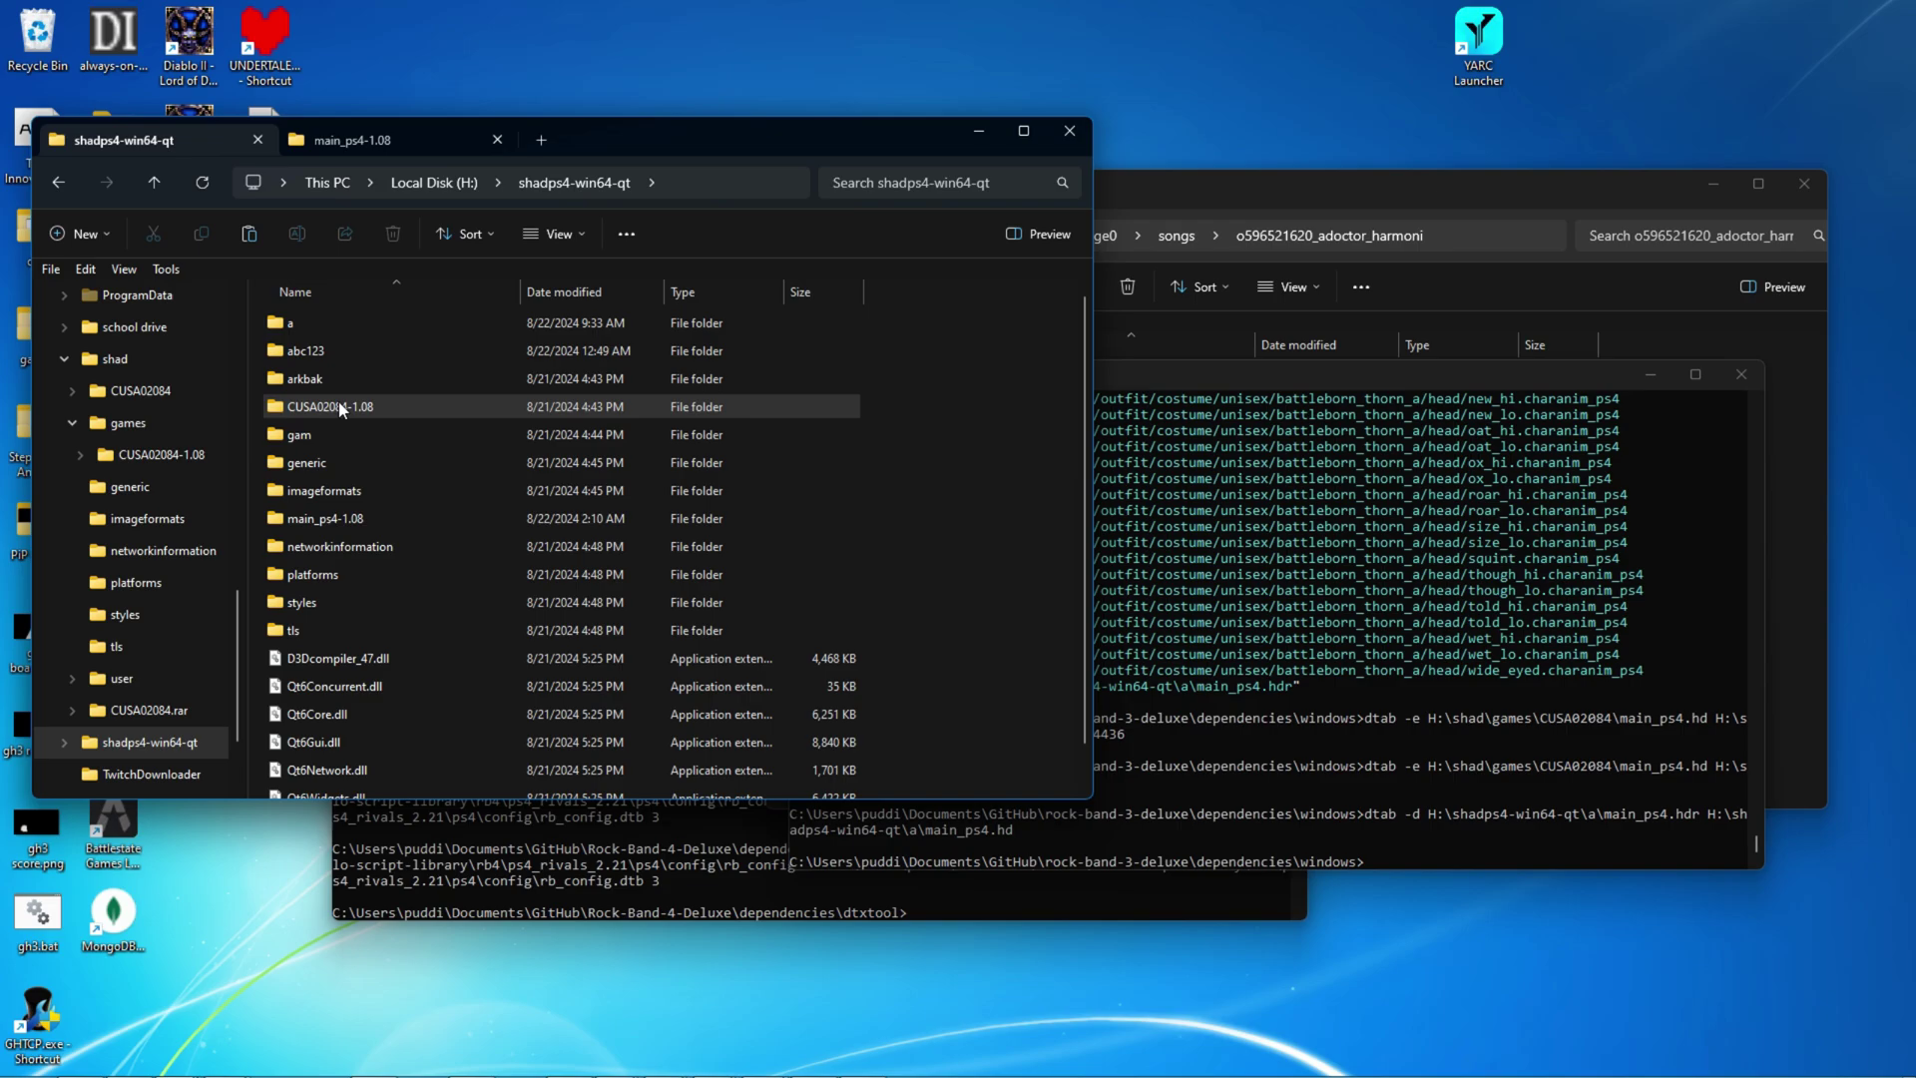
{"action": "key", "text": "alt+Left"}
{"action": "double_click", "coordinate": [332, 545]}
{"action": "double_click", "coordinate": [328, 350]}
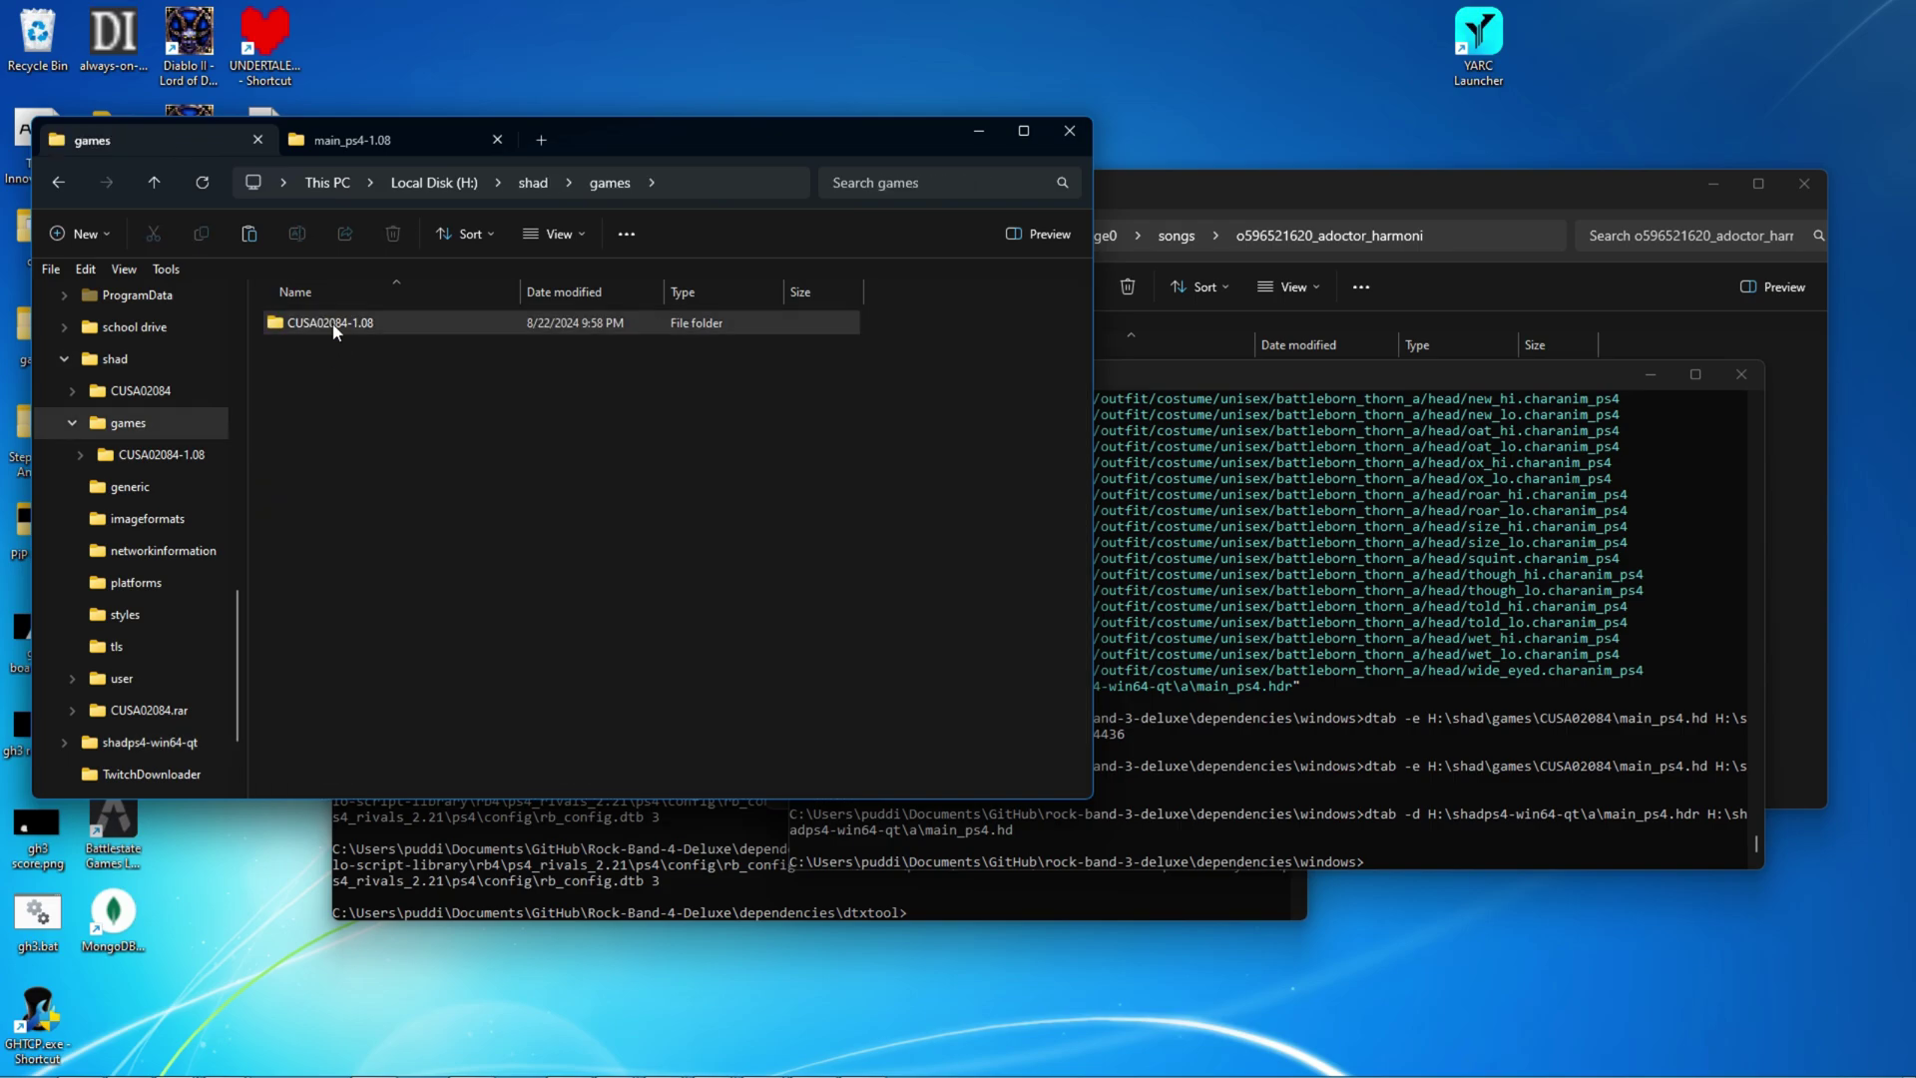
{"action": "double_click", "coordinate": [329, 322]}
{"action": "left_click", "coordinate": [1140, 756]}
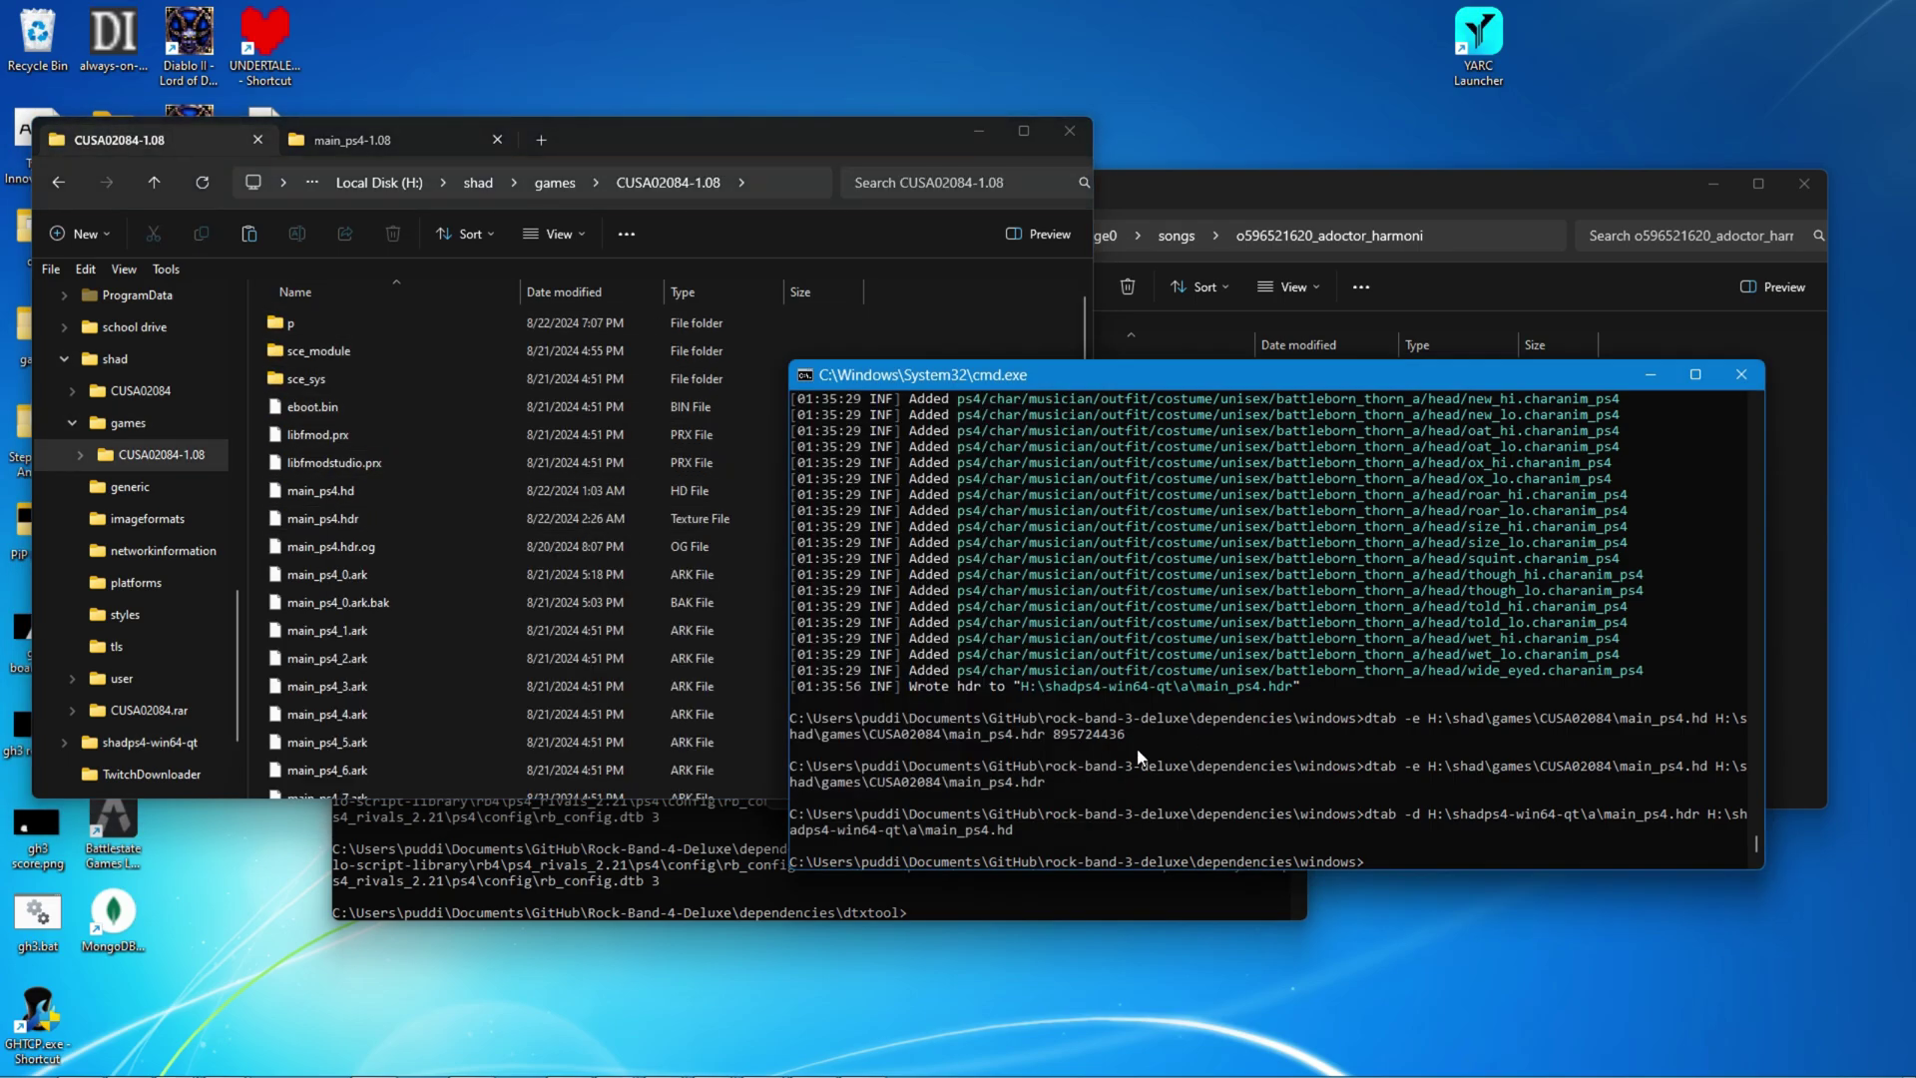
{"action": "type", "text": "arkhelper ark2dir"}
{"action": "left_click", "coordinate": [316, 519]}
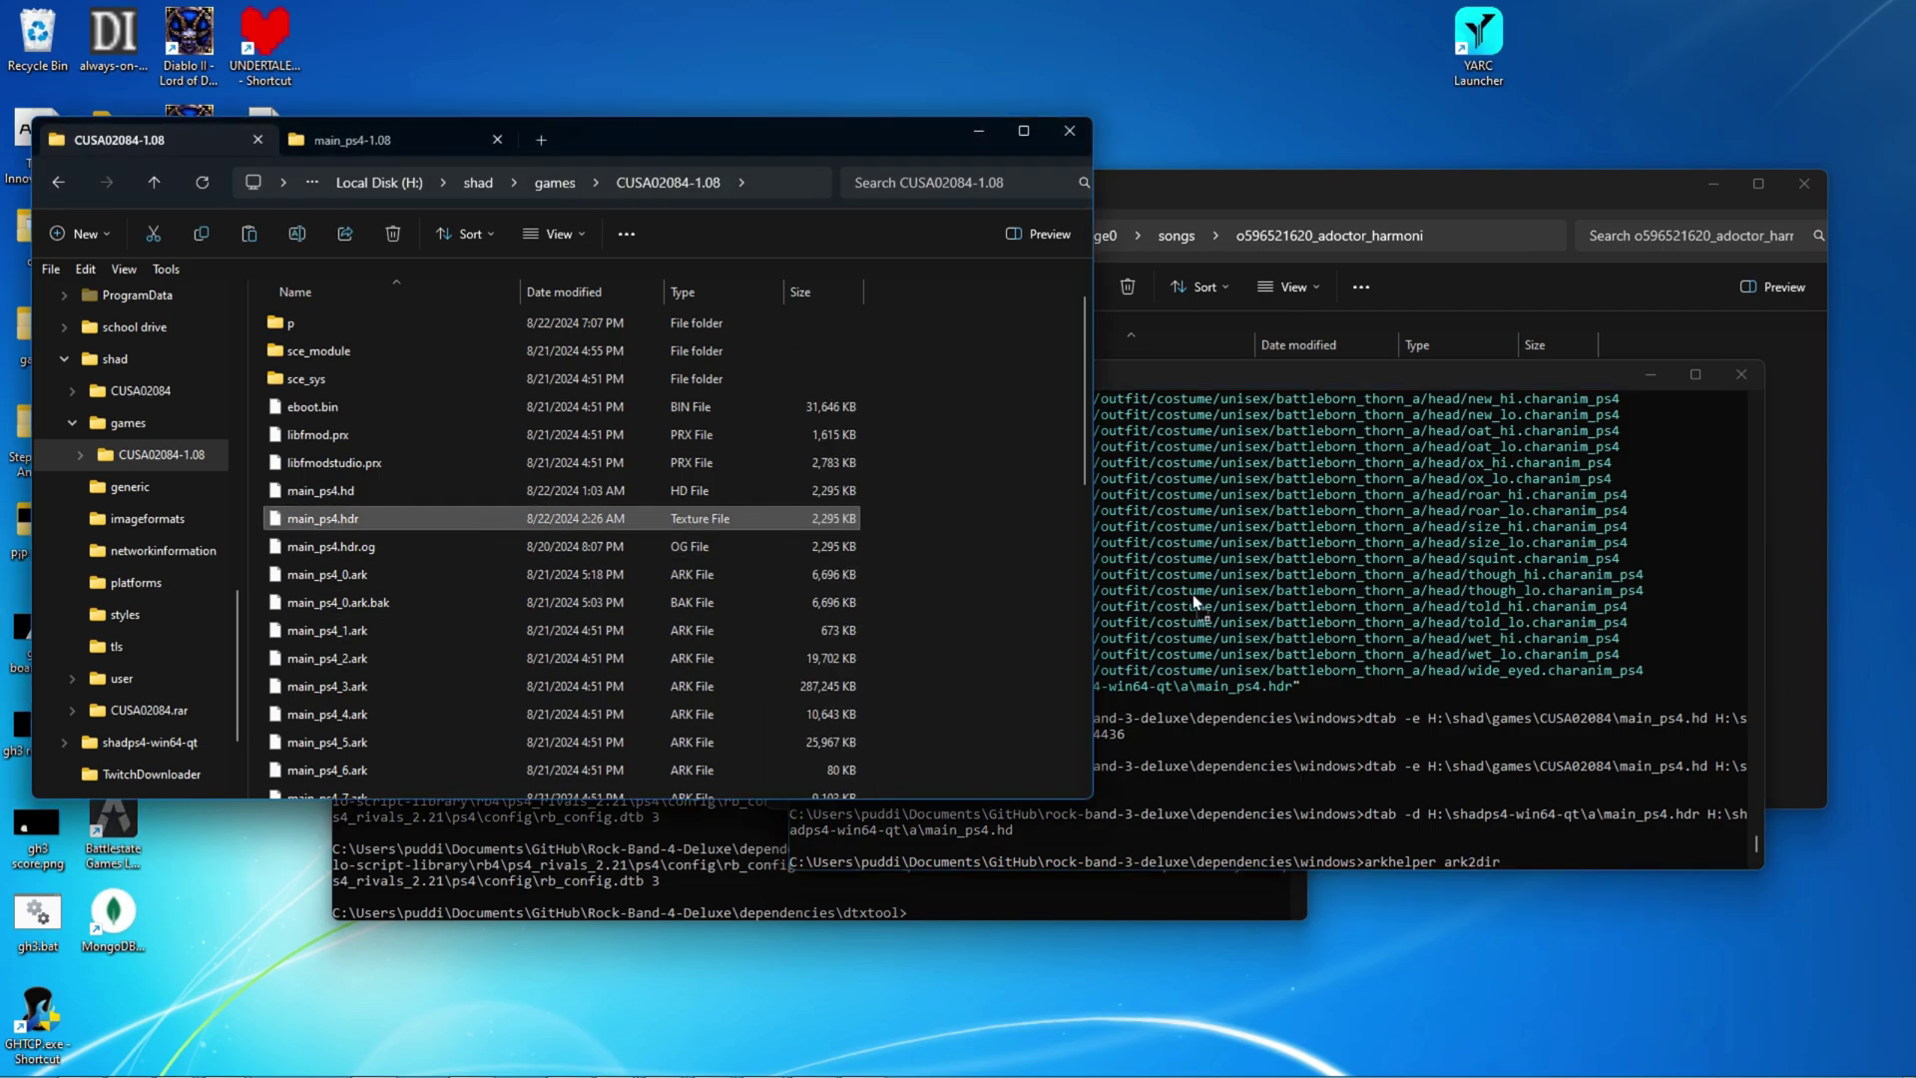
{"action": "left_click_drag", "start_coordinate": [1357, 703], "coordinate": [1356, 704]}
{"action": "left_click", "coordinate": [1247, 690]}
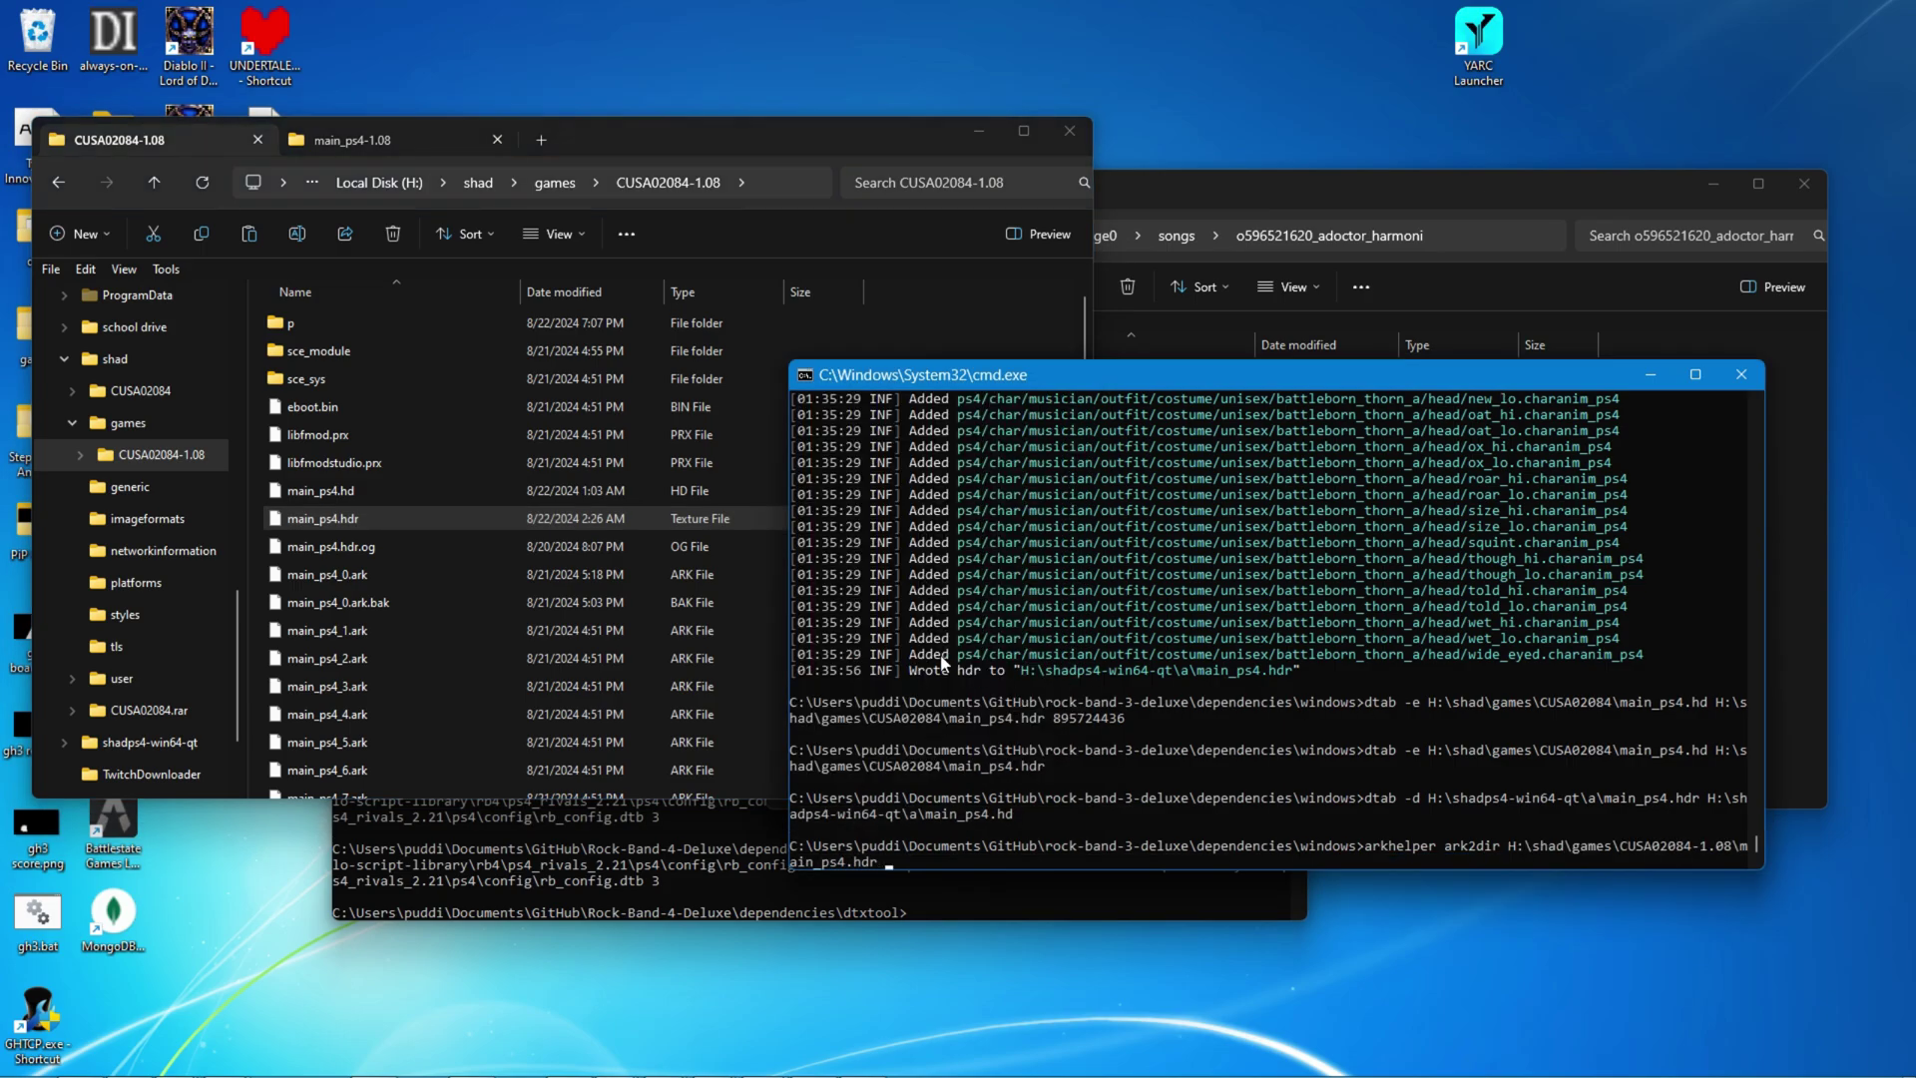
{"action": "left_click_drag", "start_coordinate": [362, 518], "coordinate": [661, 604]}
{"action": "left_click", "coordinate": [611, 434]}
{"action": "left_click", "coordinate": [1217, 703]}
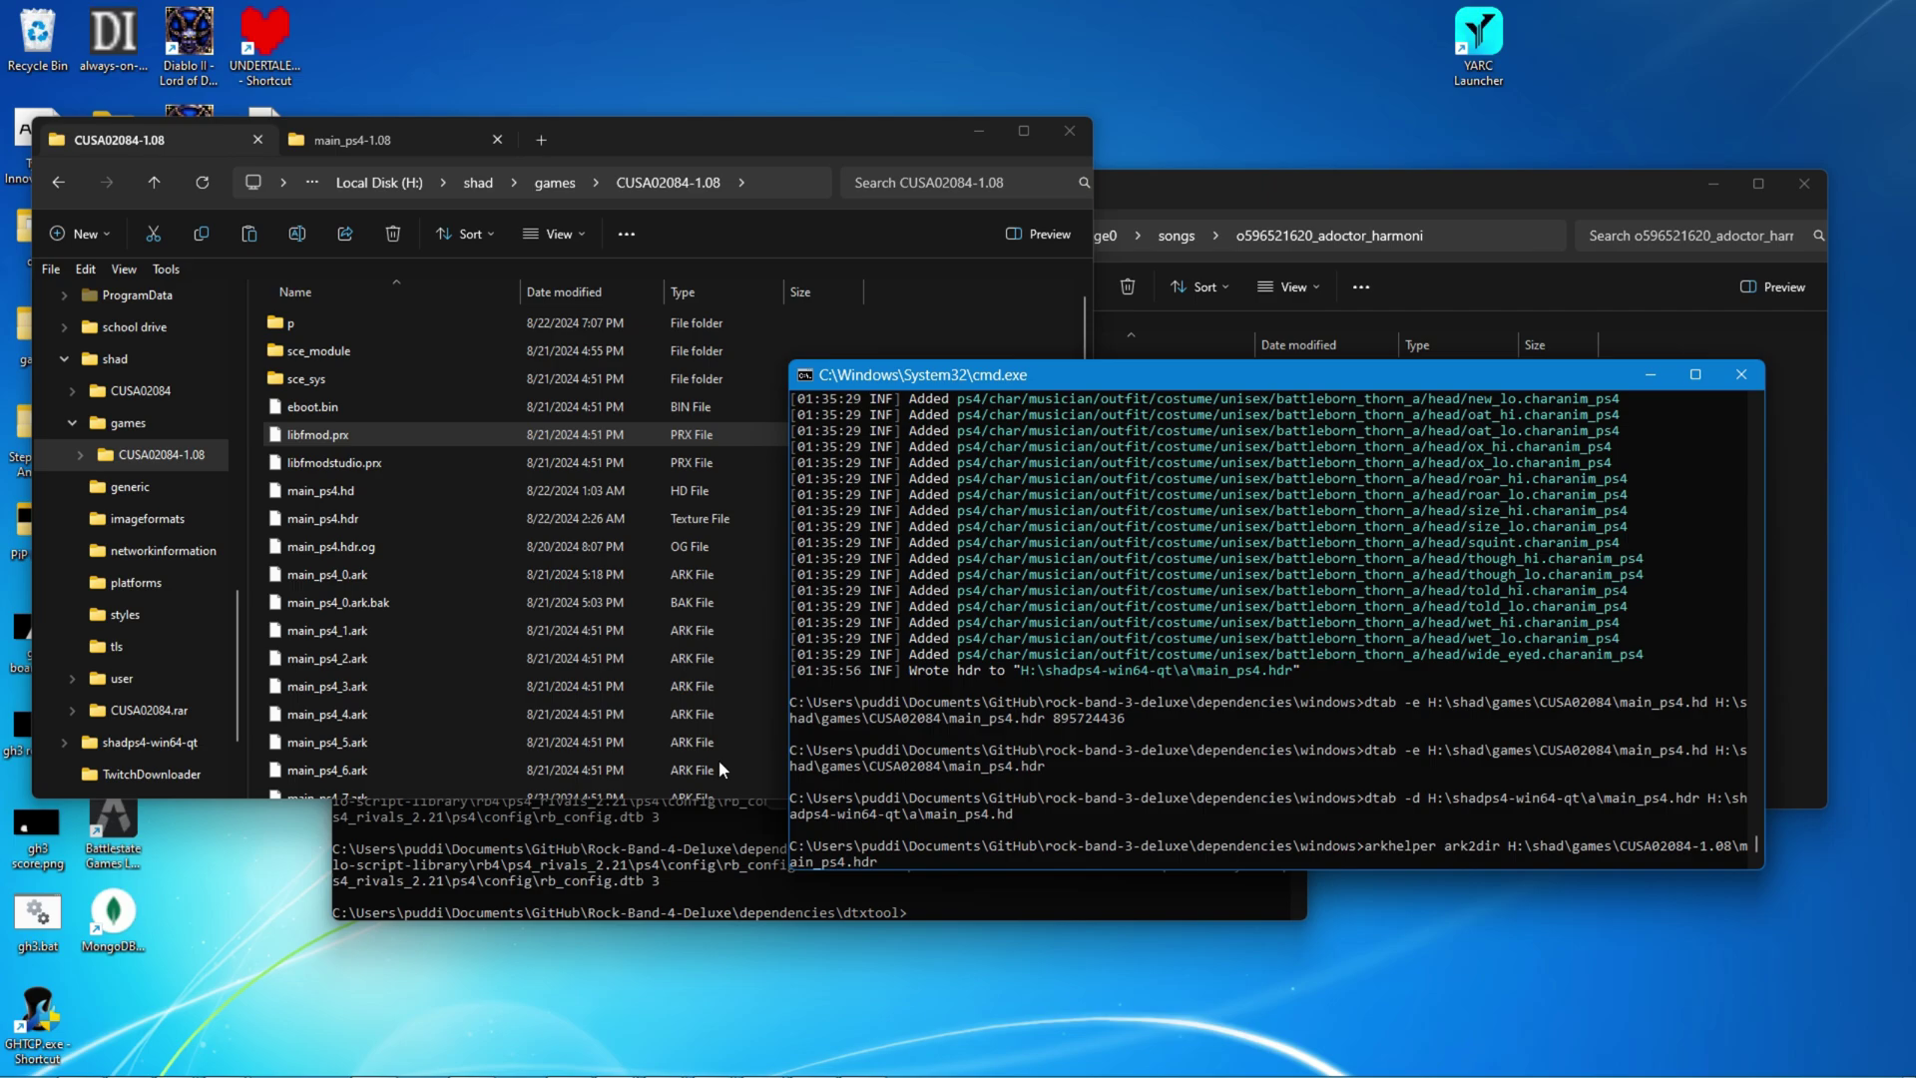
{"action": "left_click", "coordinate": [475, 512]}
{"action": "left_click_drag", "start_coordinate": [365, 515], "coordinate": [1357, 758]}
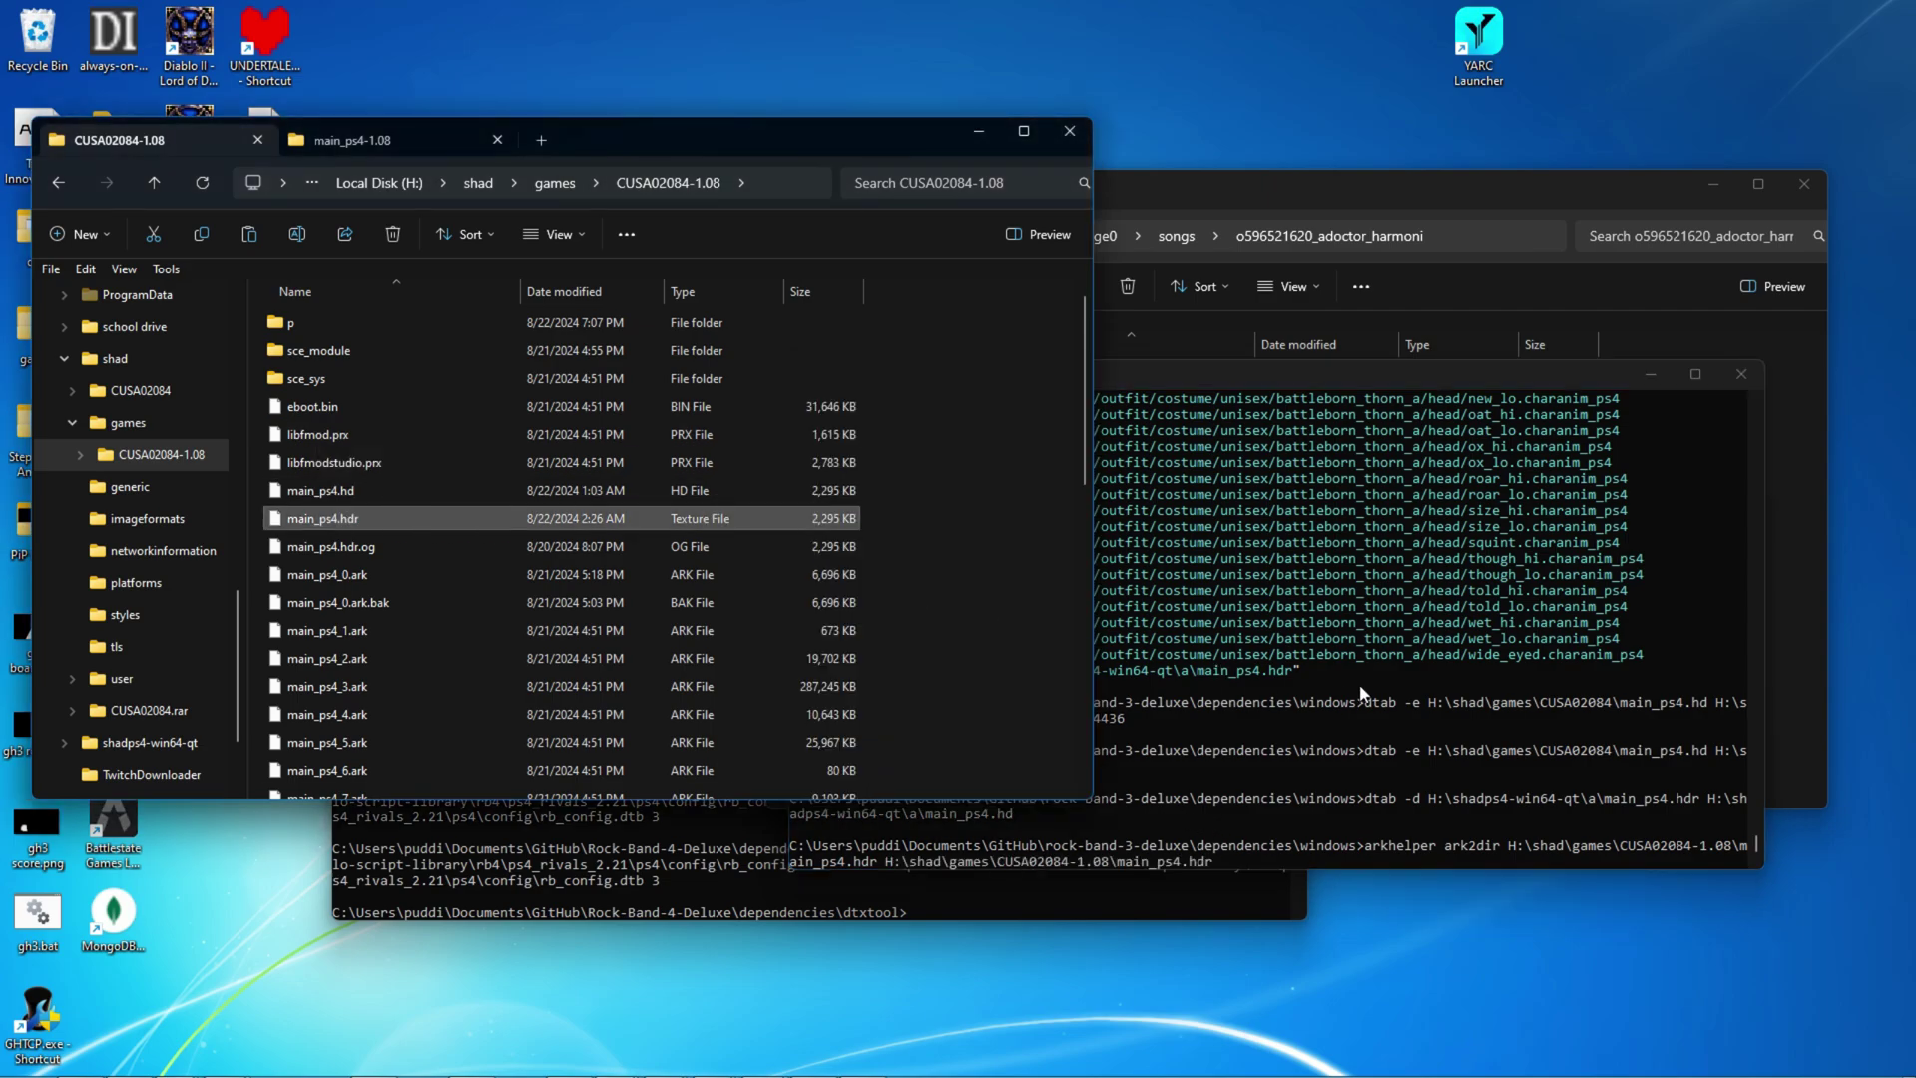
{"action": "left_click", "coordinate": [1351, 804]}
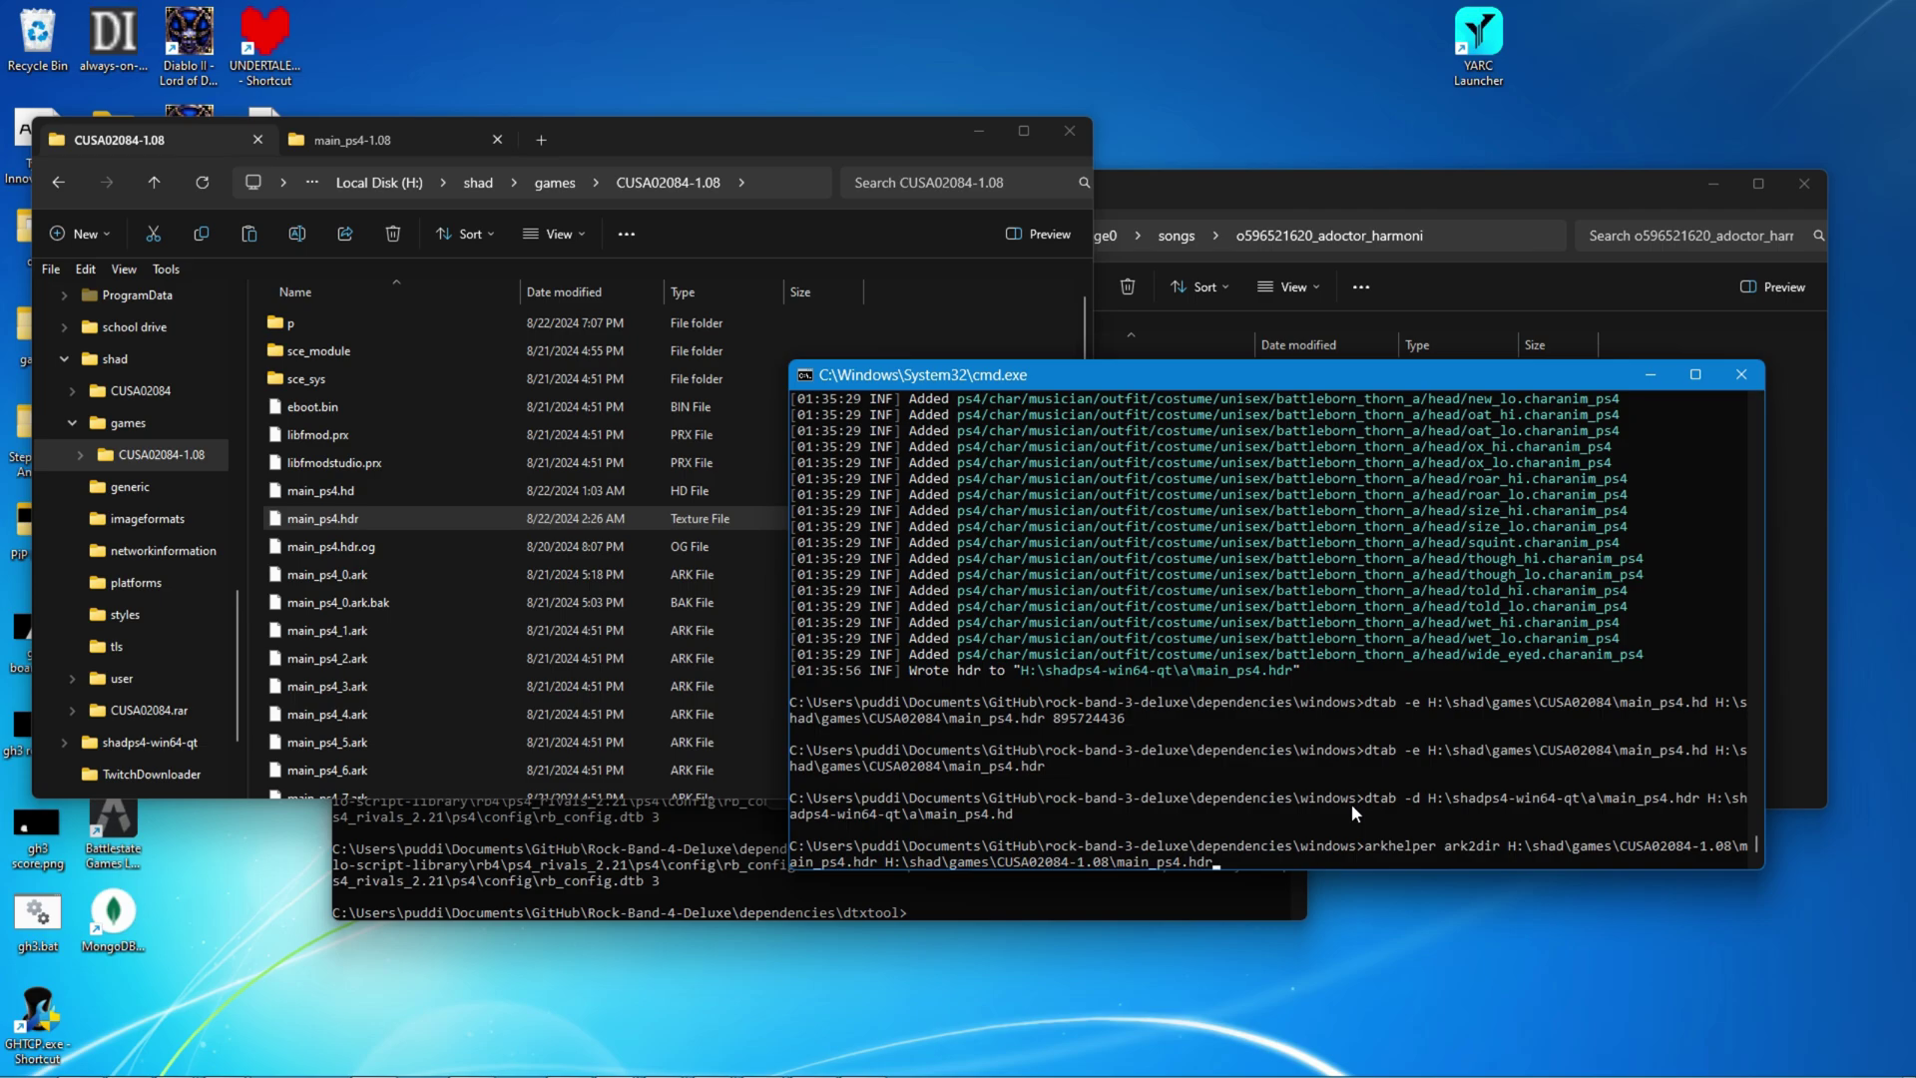
{"action": "key", "text": "BackSpace"}
{"action": "key", "text": "BackSpace"}
{"action": "key", "text": "BackSpace"}
{"action": "key", "text": "BackSpace"}
{"action": "type", "text": "-a"}
{"action": "key", "text": "BackSpace"}
{"action": "key", "text": "BackSpace"}
{"action": "key", "text": "BackSpace"}
{"action": "key", "text": "BackSpace"}
{"action": "key", "text": "BackSpace"}
{"action": "key", "text": "BackSpace"}
{"action": "key", "text": "BackSpace"}
{"action": "key", "text": "BackSpace"}
{"action": "key", "text": "BackSpace"}
{"action": "key", "text": "BackSpace"}
{"action": "key", "text": "BackSpace"}
{"action": "key", "text": "BackSpace"}
{"action": "key", "text": "BackSpace"}
{"action": "key", "text": "BackSpace"}
{"action": "key", "text": "BackSpace"}
{"action": "key", "text": "BackSpace"}
{"action": "key", "text": "BackSpace"}
{"action": "key", "text": "BackSpace"}
{"action": "key", "text": "BackSpace"}
{"action": "key", "text": "BackSpace"}
{"action": "key", "text": "BackSpace"}
{"action": "key", "text": "BackSpace"}
{"action": "key", "text": "BackSpace"}
{"action": "key", "text": "BackSpace"}
{"action": "key", "text": "BackSpace"}
{"action": "key", "text": "BackSpace"}
{"action": "key", "text": "BackSpace"}
{"action": "key", "text": "BackSpace"}
{"action": "key", "text": "BackSpace"}
{"action": "key", "text": "BackSpace"}
{"action": "key", "text": "BackSpace"}
{"action": "key", "text": "BackSpace"}
{"action": "key", "text": "BackSpace"}
{"action": "key", "text": "BackSpace"}
{"action": "key", "text": "BackSpace"}
{"action": "key", "text": "BackSpace"}
{"action": "key", "text": "BackSpace"}
{"action": "key", "text": "BackSpace"}
{"action": "key", "text": "BackSpace"}
{"action": "key", "text": "BackSpace"}
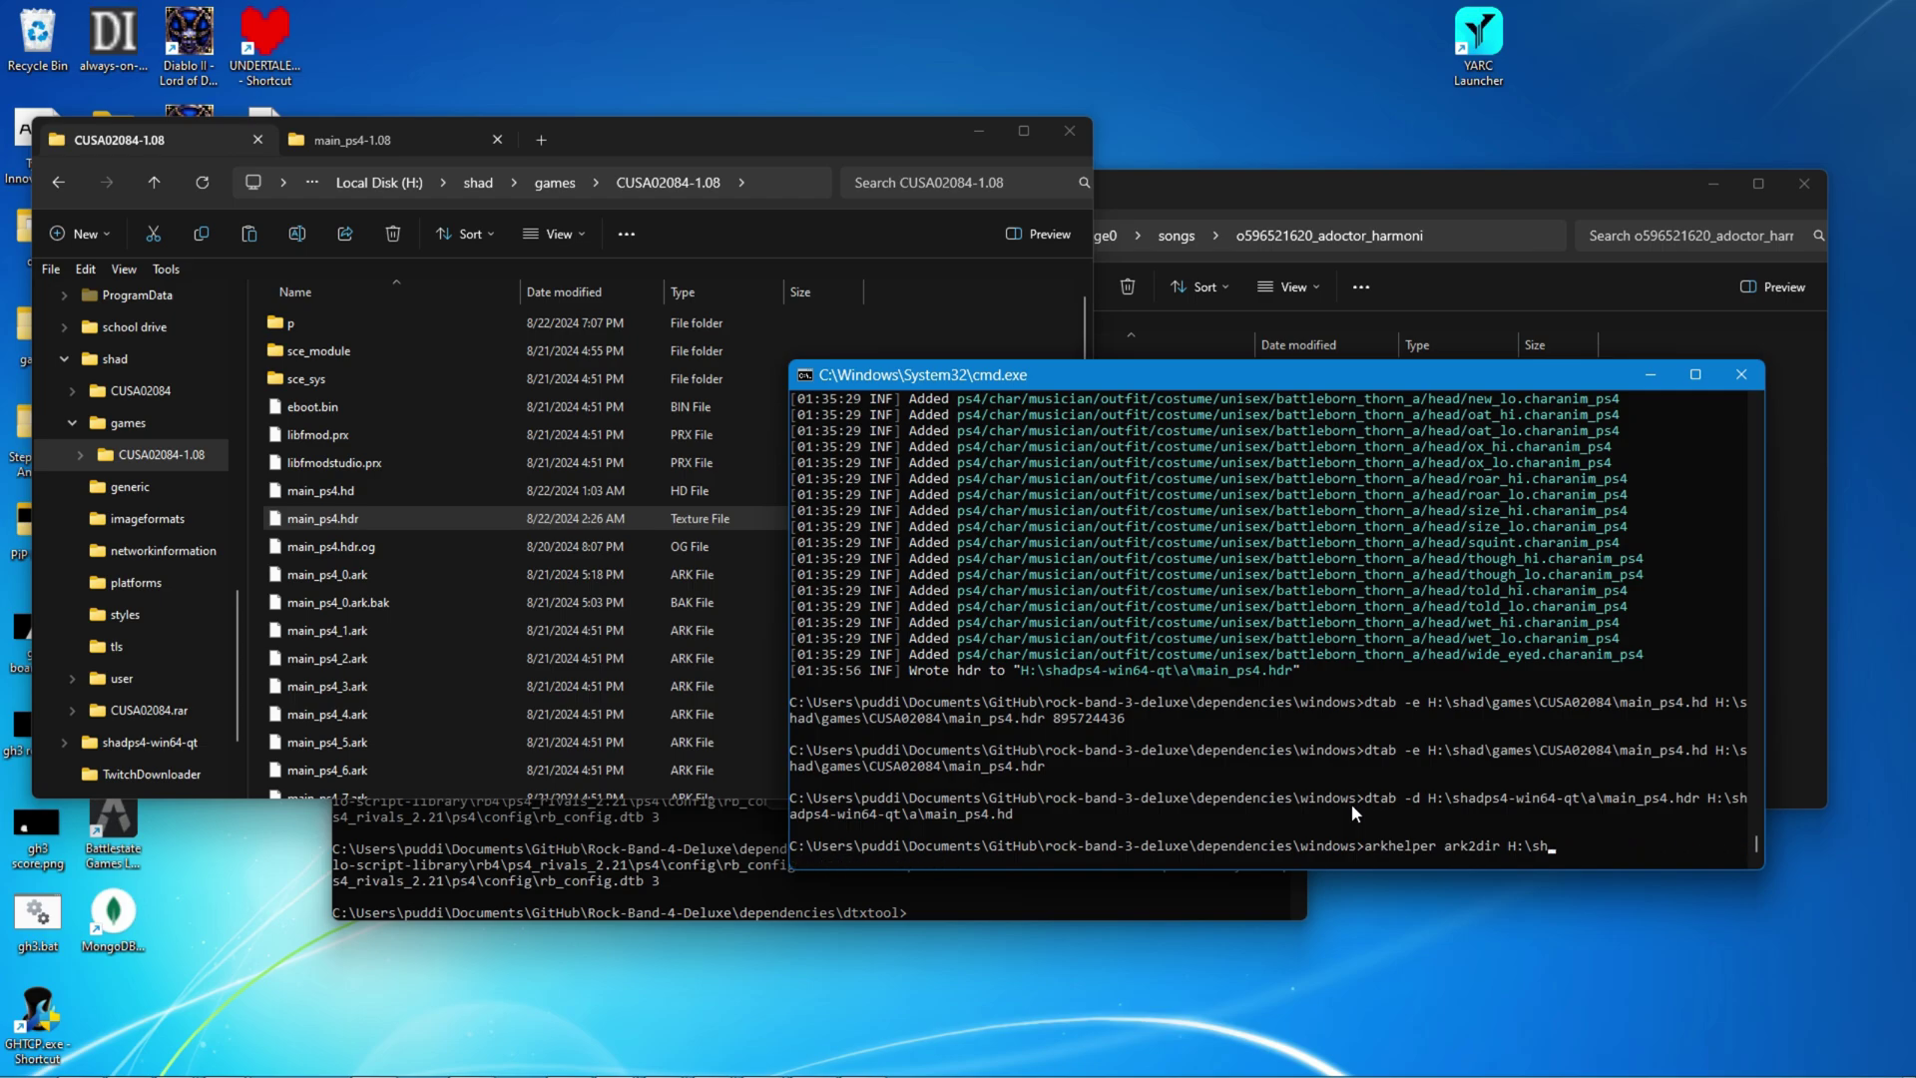
{"action": "key", "text": "BackSpace"}
{"action": "key", "text": "BackSpace"}
{"action": "key", "text": "BackSpace"}
{"action": "key", "text": "BackSpace"}
{"action": "key", "text": "BackSpace"}
{"action": "key", "text": "BackSpace"}
{"action": "key", "text": "BackSpace"}
{"action": "key", "text": "BackSpace"}
Step: Select the custom song's mogg.dta file in its song folder, alongside the command window
{"action": "left_click", "coordinate": [1648, 373]}
{"action": "left_click", "coordinate": [1129, 782]}
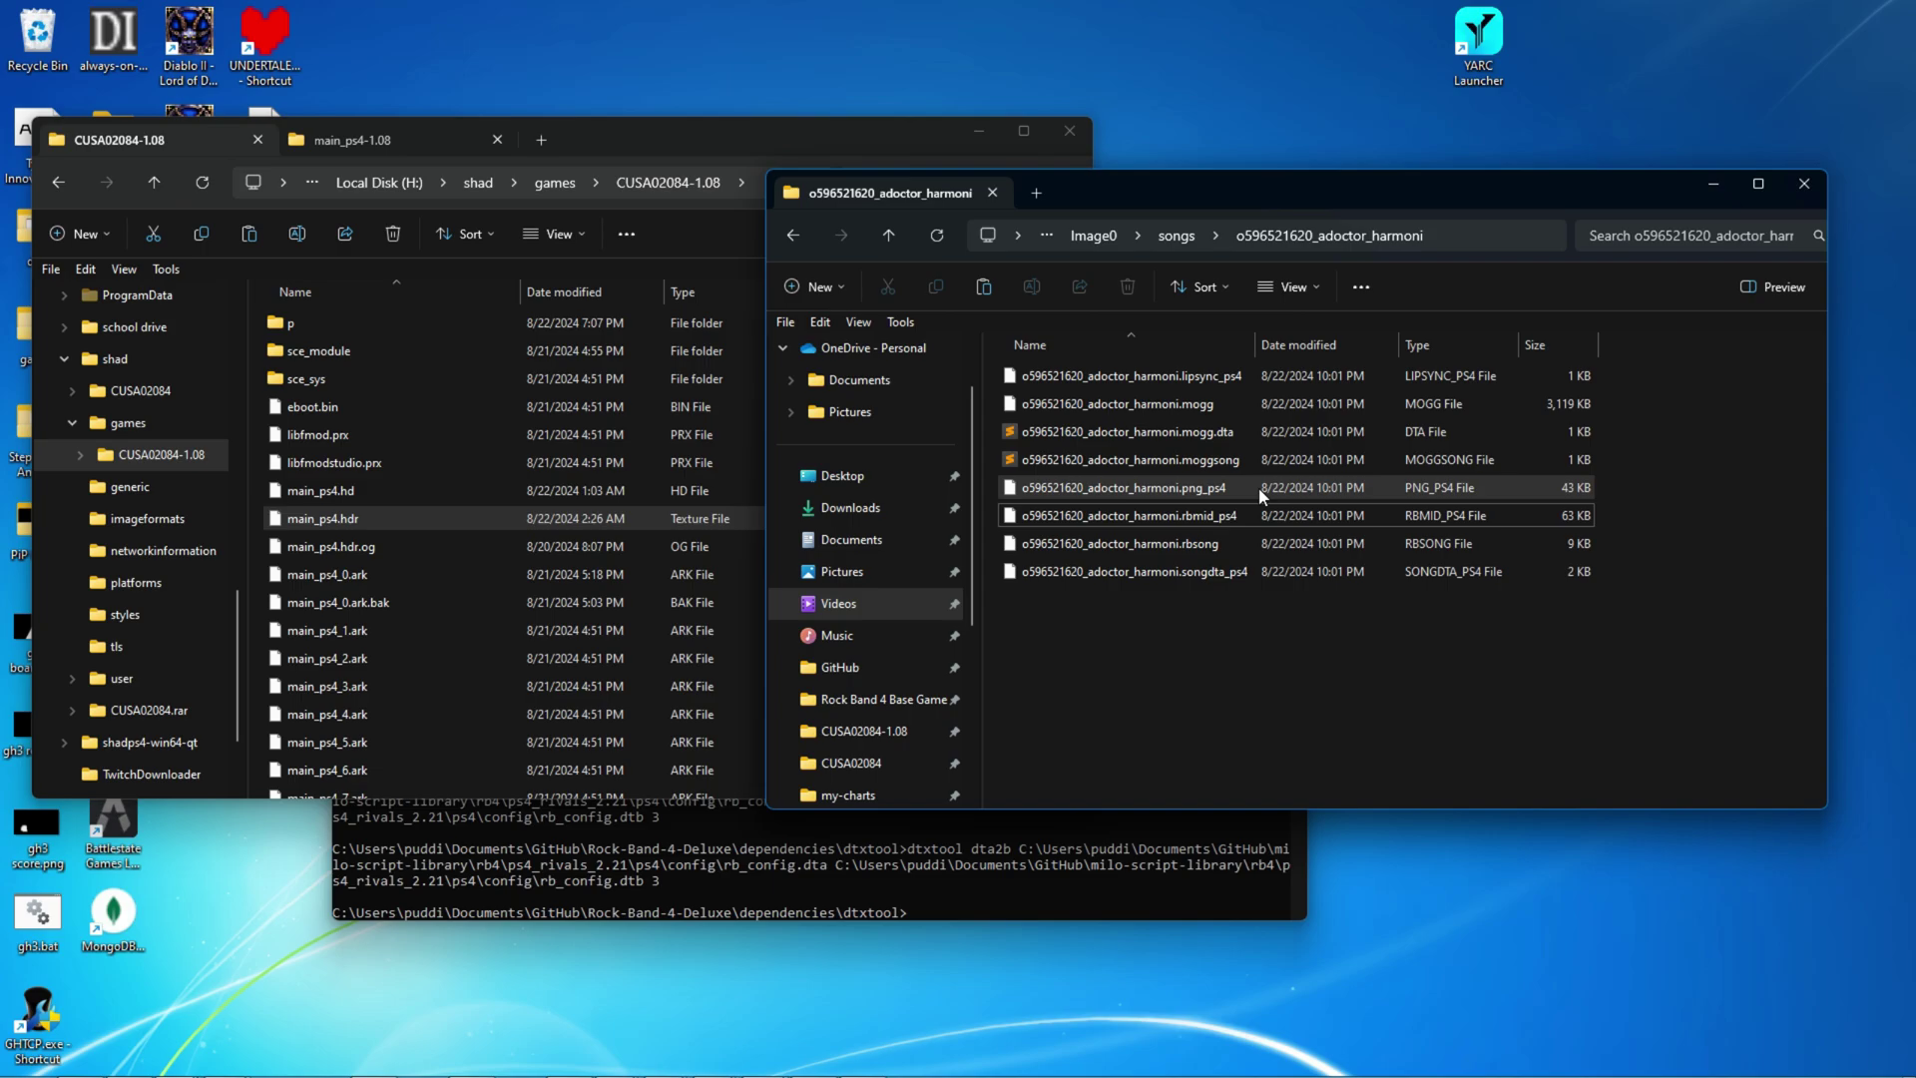
{"action": "left_click", "coordinate": [1223, 440]}
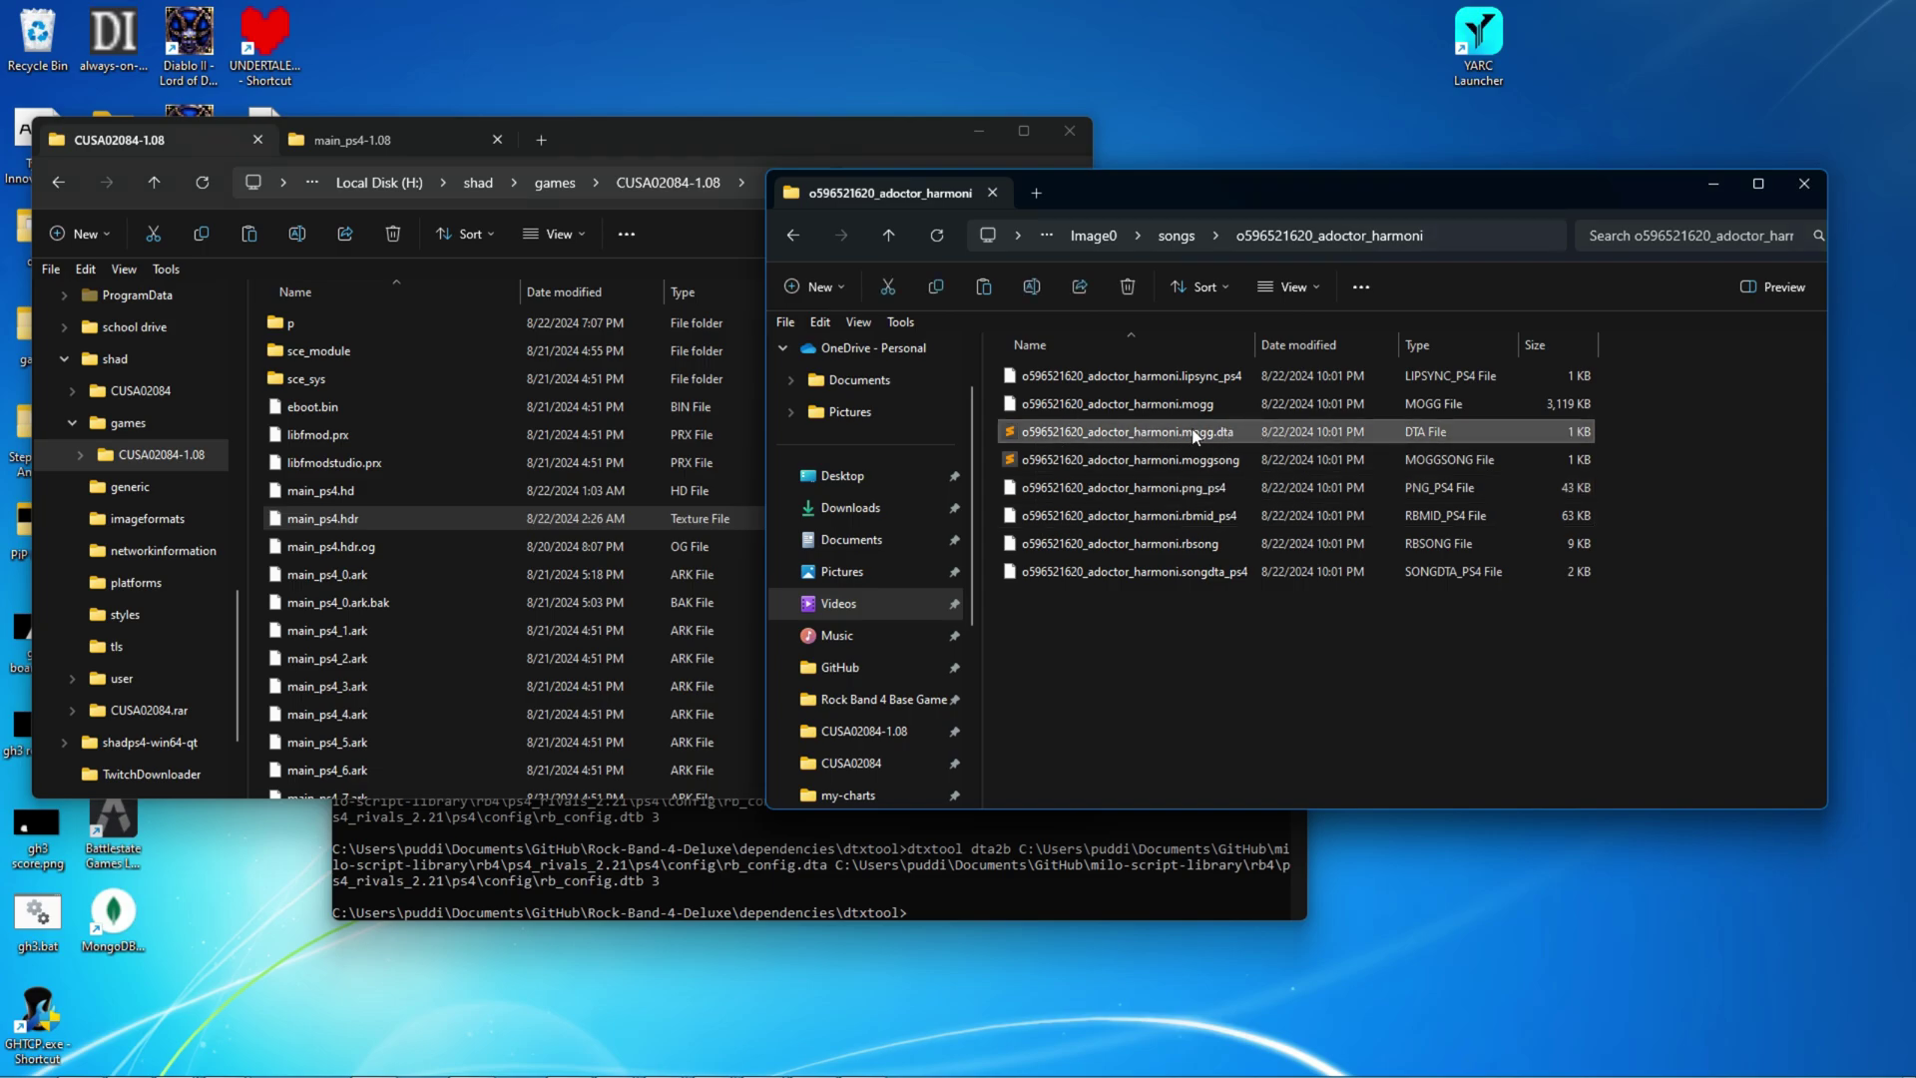
{"action": "left_click", "coordinate": [841, 878]}
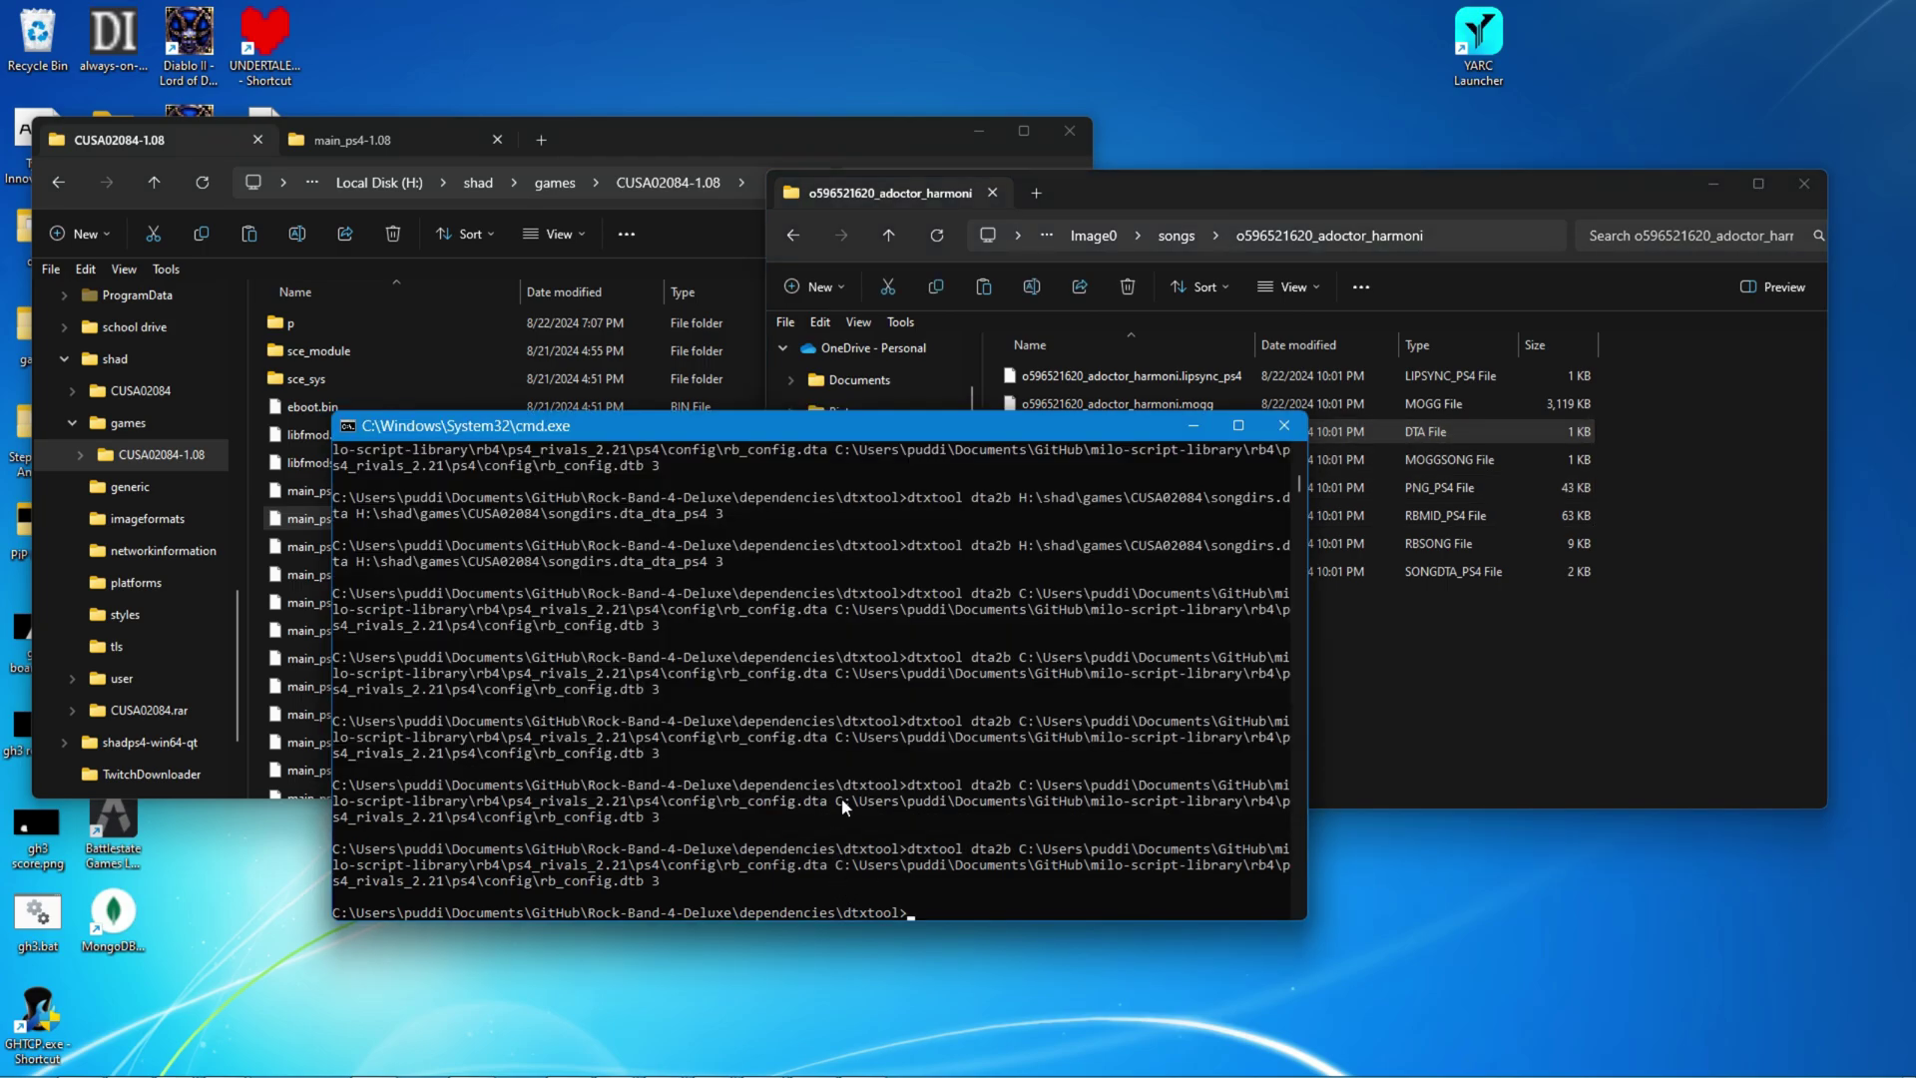
Step: Run 'dtxtool dta2b' with the mogg.dta path, mogg.dtb output and 3, then refresh the folder
{"action": "type", "text": "dtxtool dta2b"}
{"action": "left_click", "coordinate": [1392, 777]}
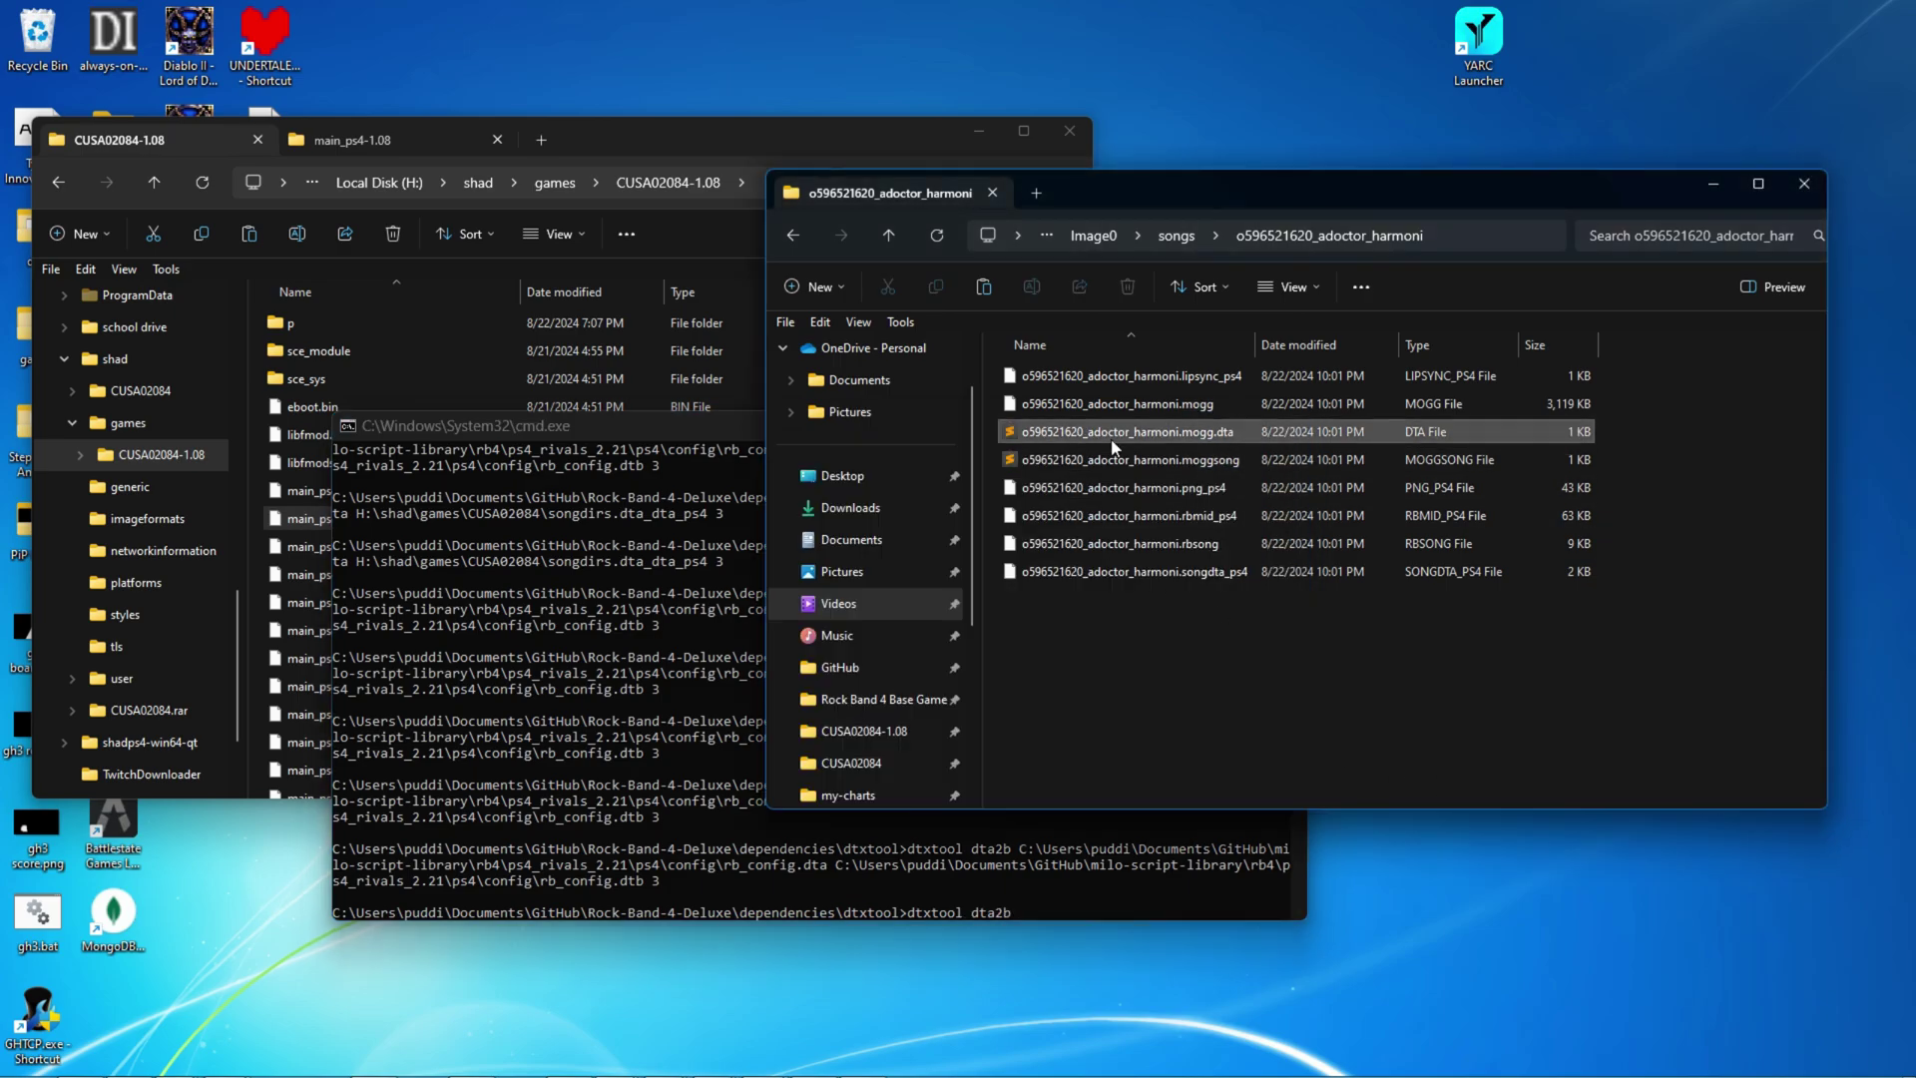
{"action": "left_click_drag", "start_coordinate": [546, 726], "coordinate": [549, 728]}
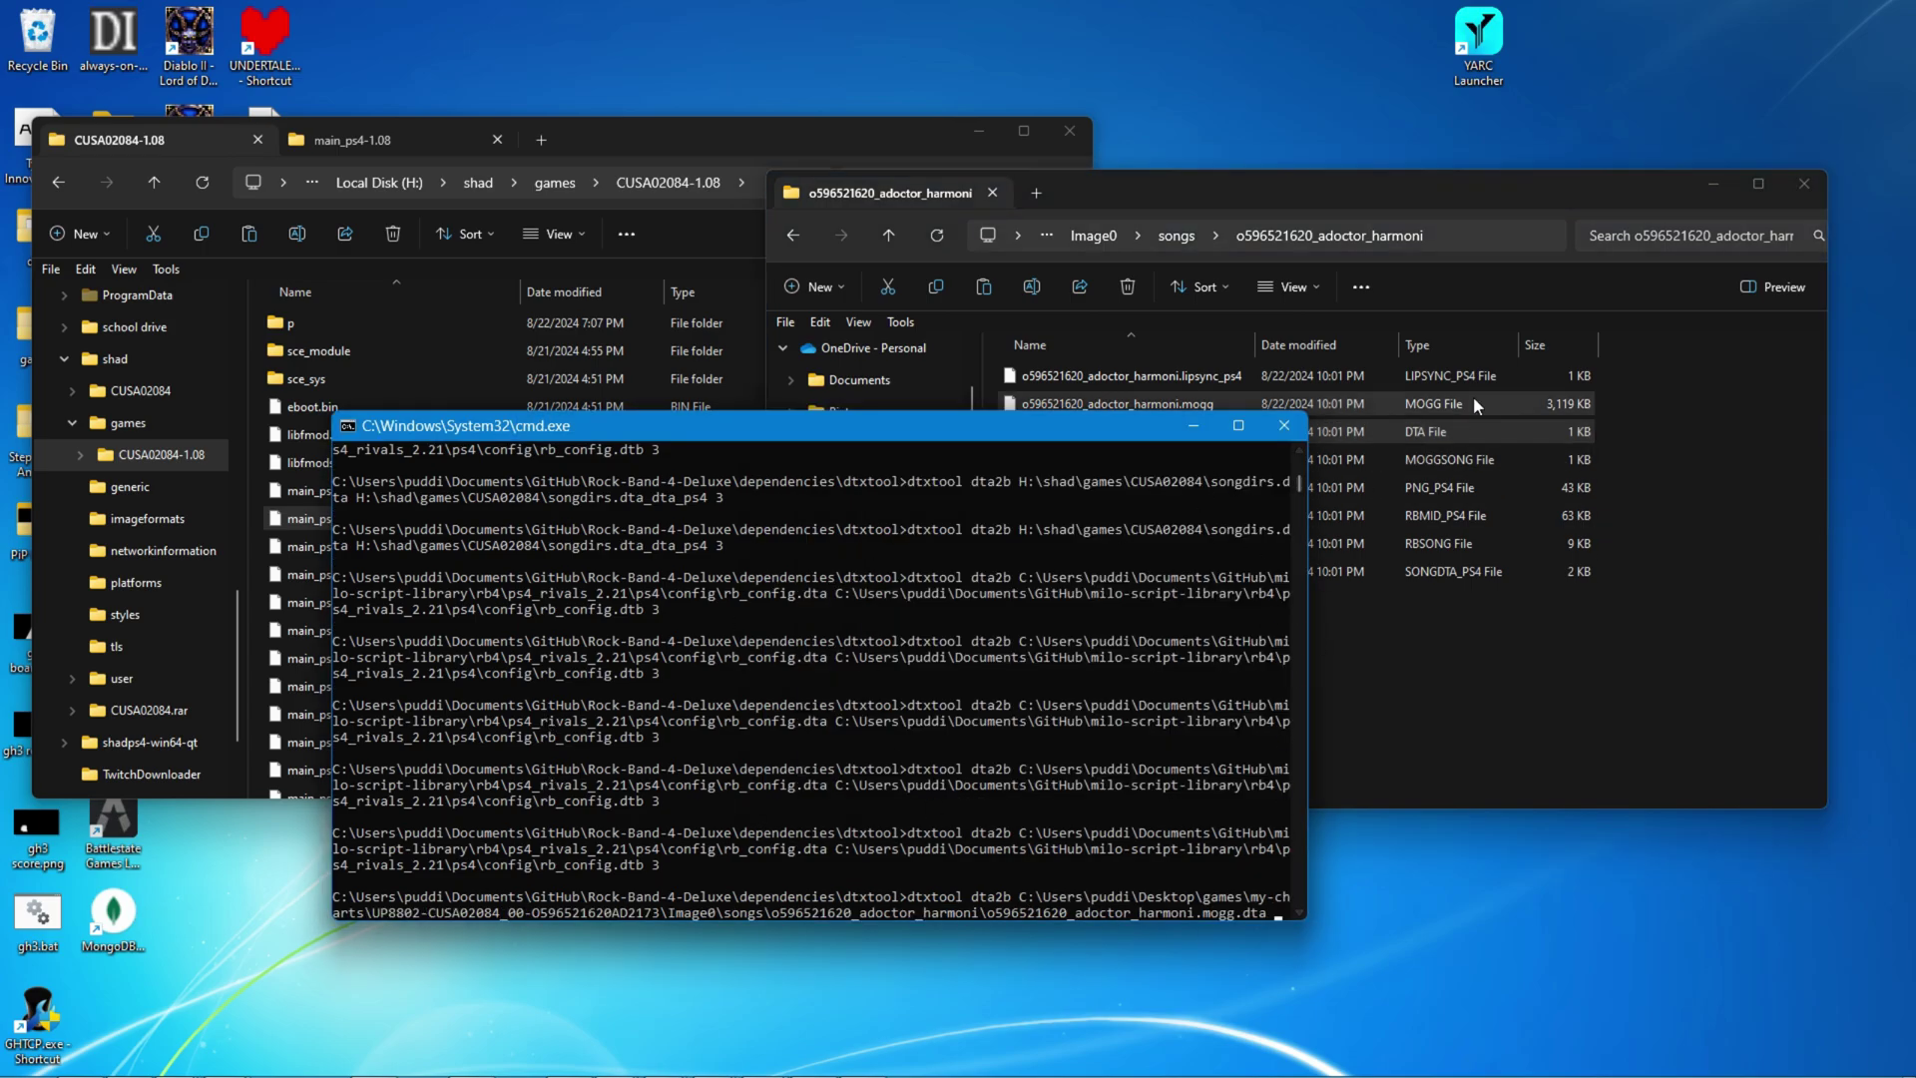
{"action": "left_click", "coordinate": [1461, 431]}
{"action": "left_click_drag", "start_coordinate": [1461, 429], "coordinate": [804, 742]}
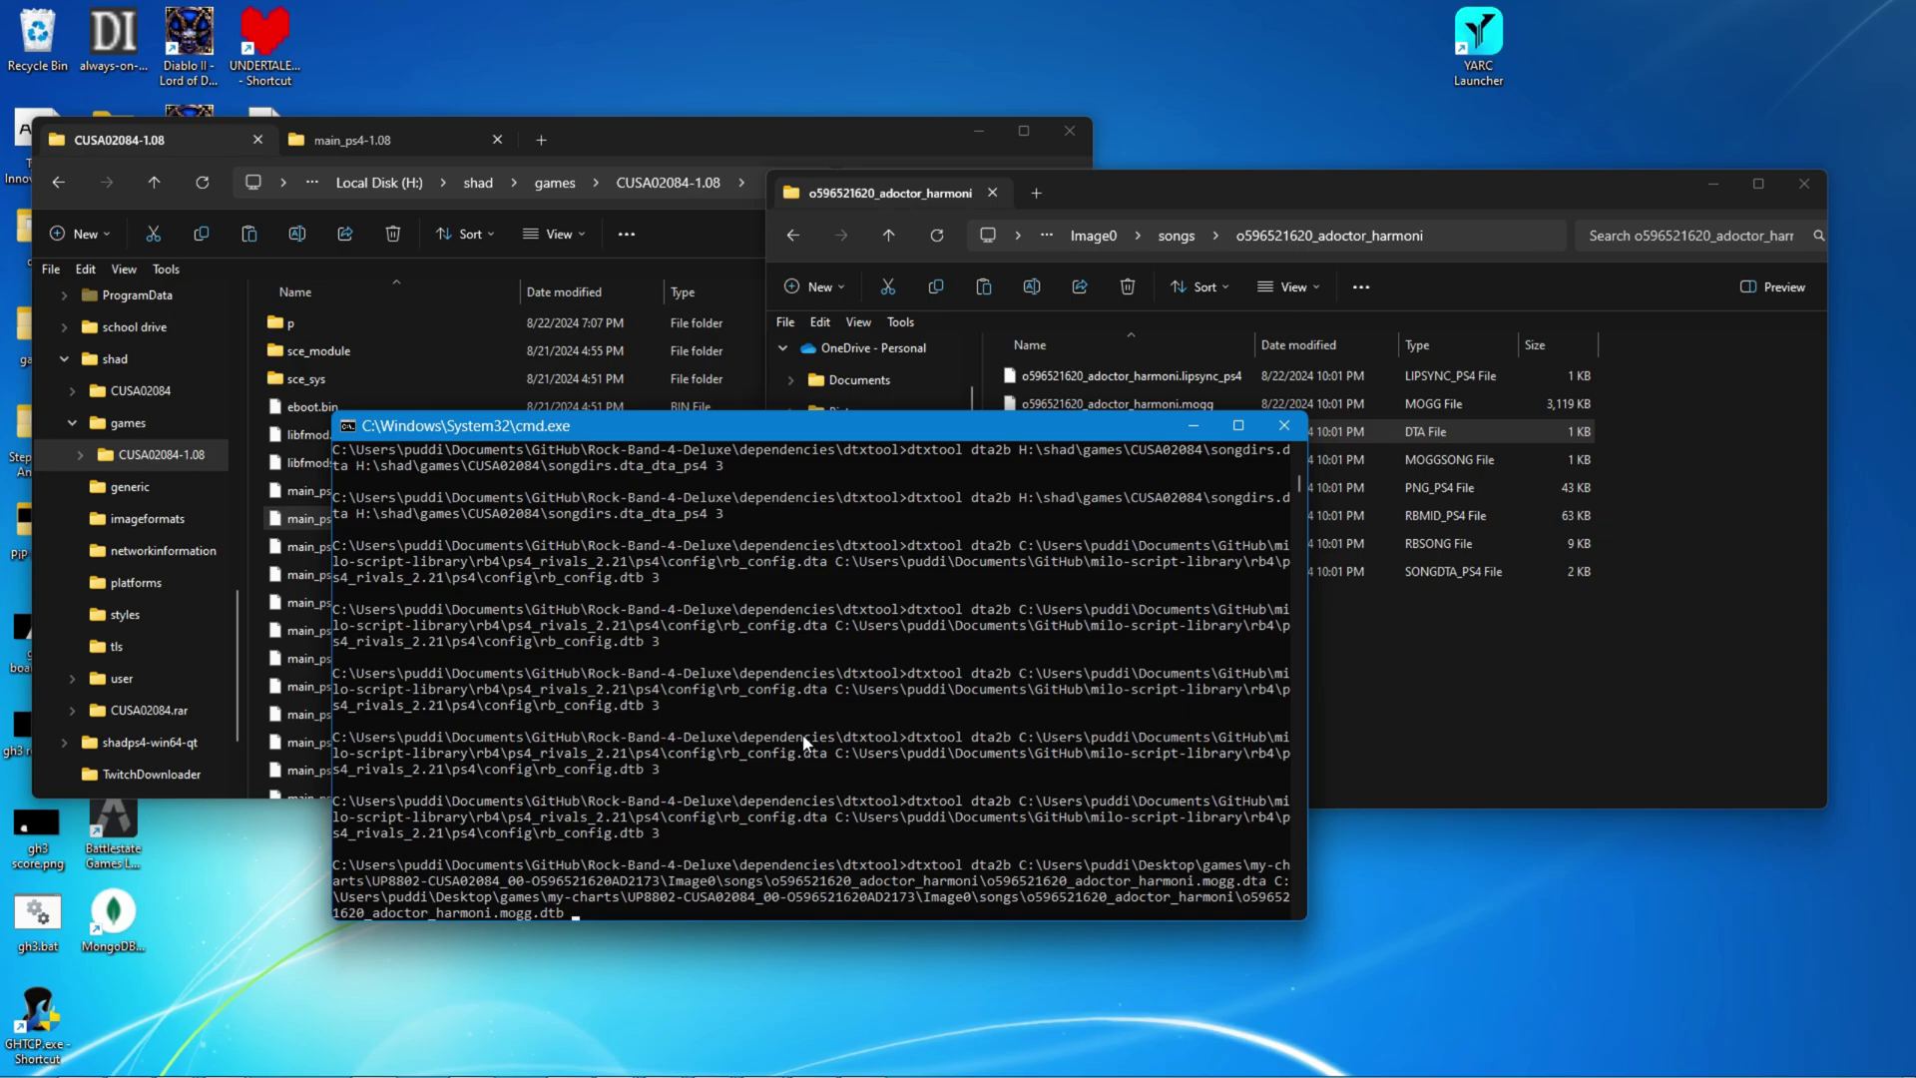
{"action": "type", "text": "3"}
{"action": "key", "text": "Return"}
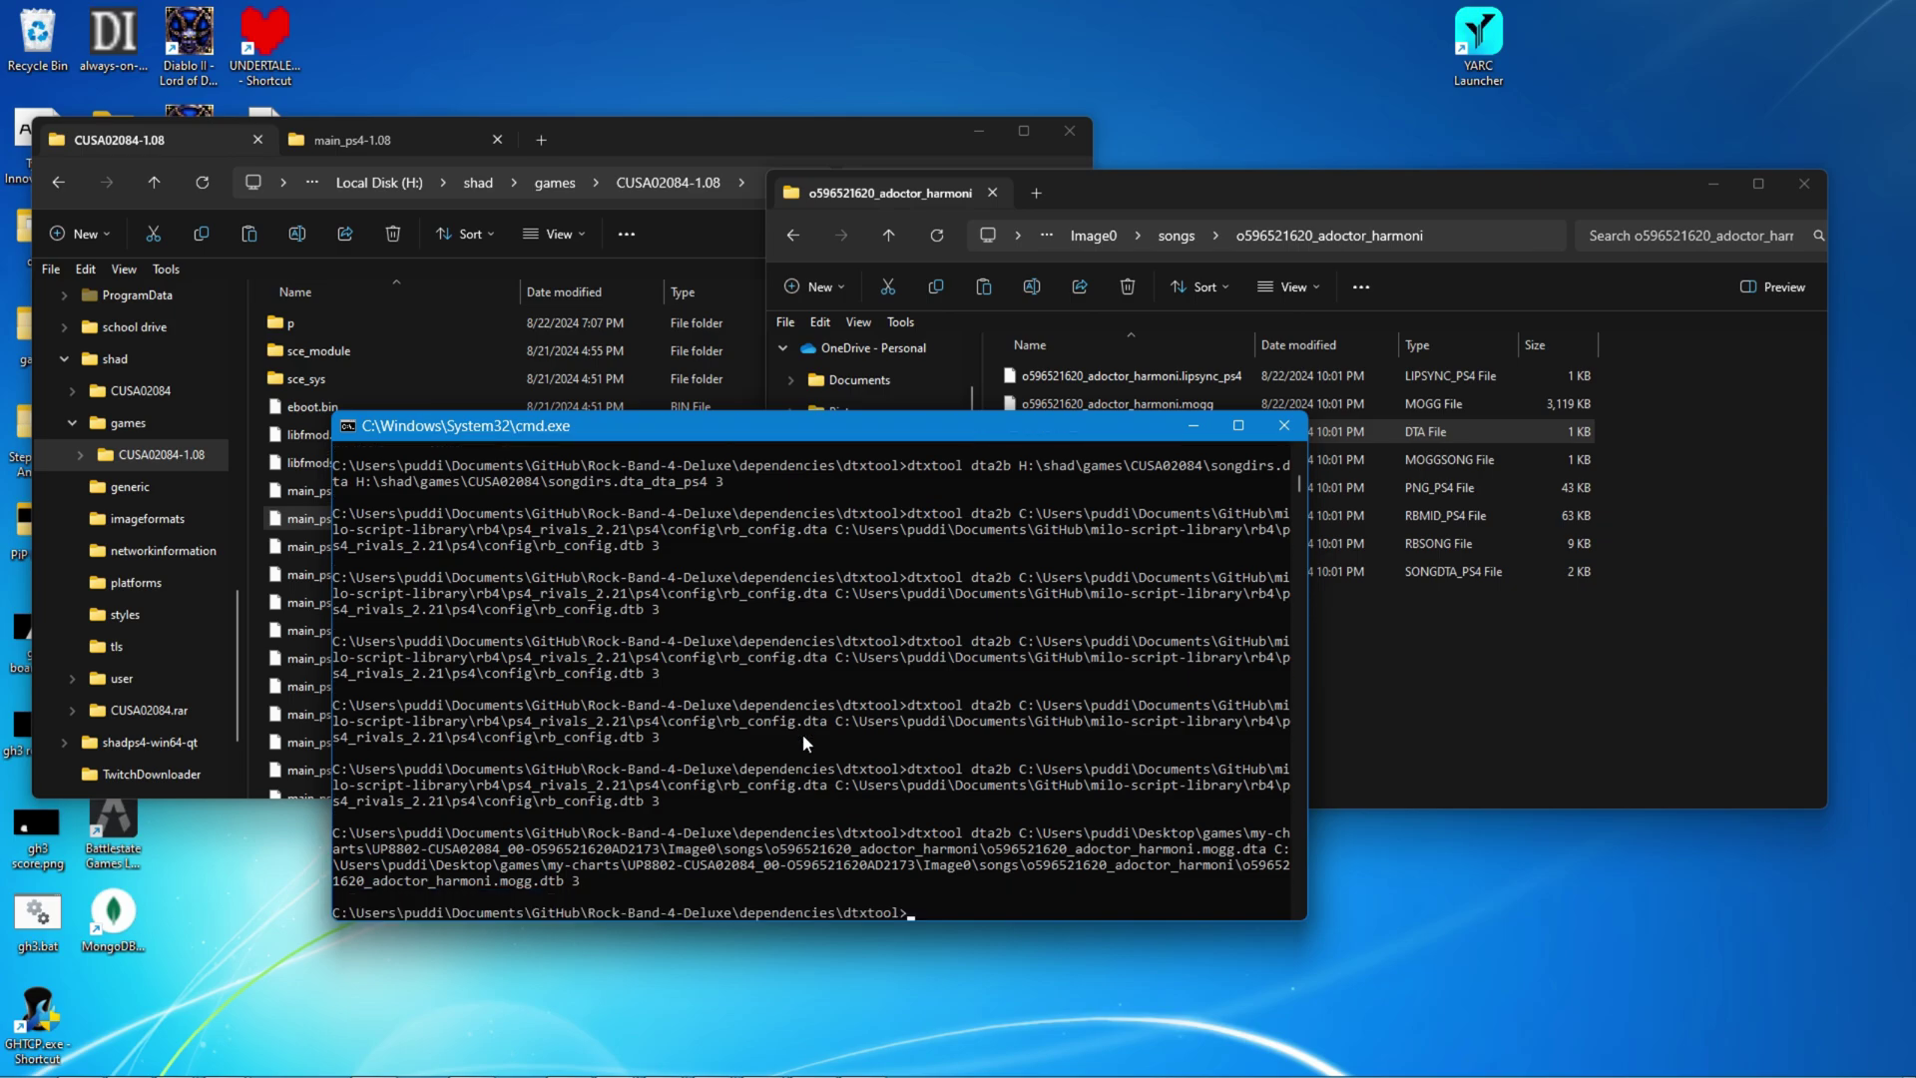
{"action": "left_click", "coordinate": [1405, 628]}
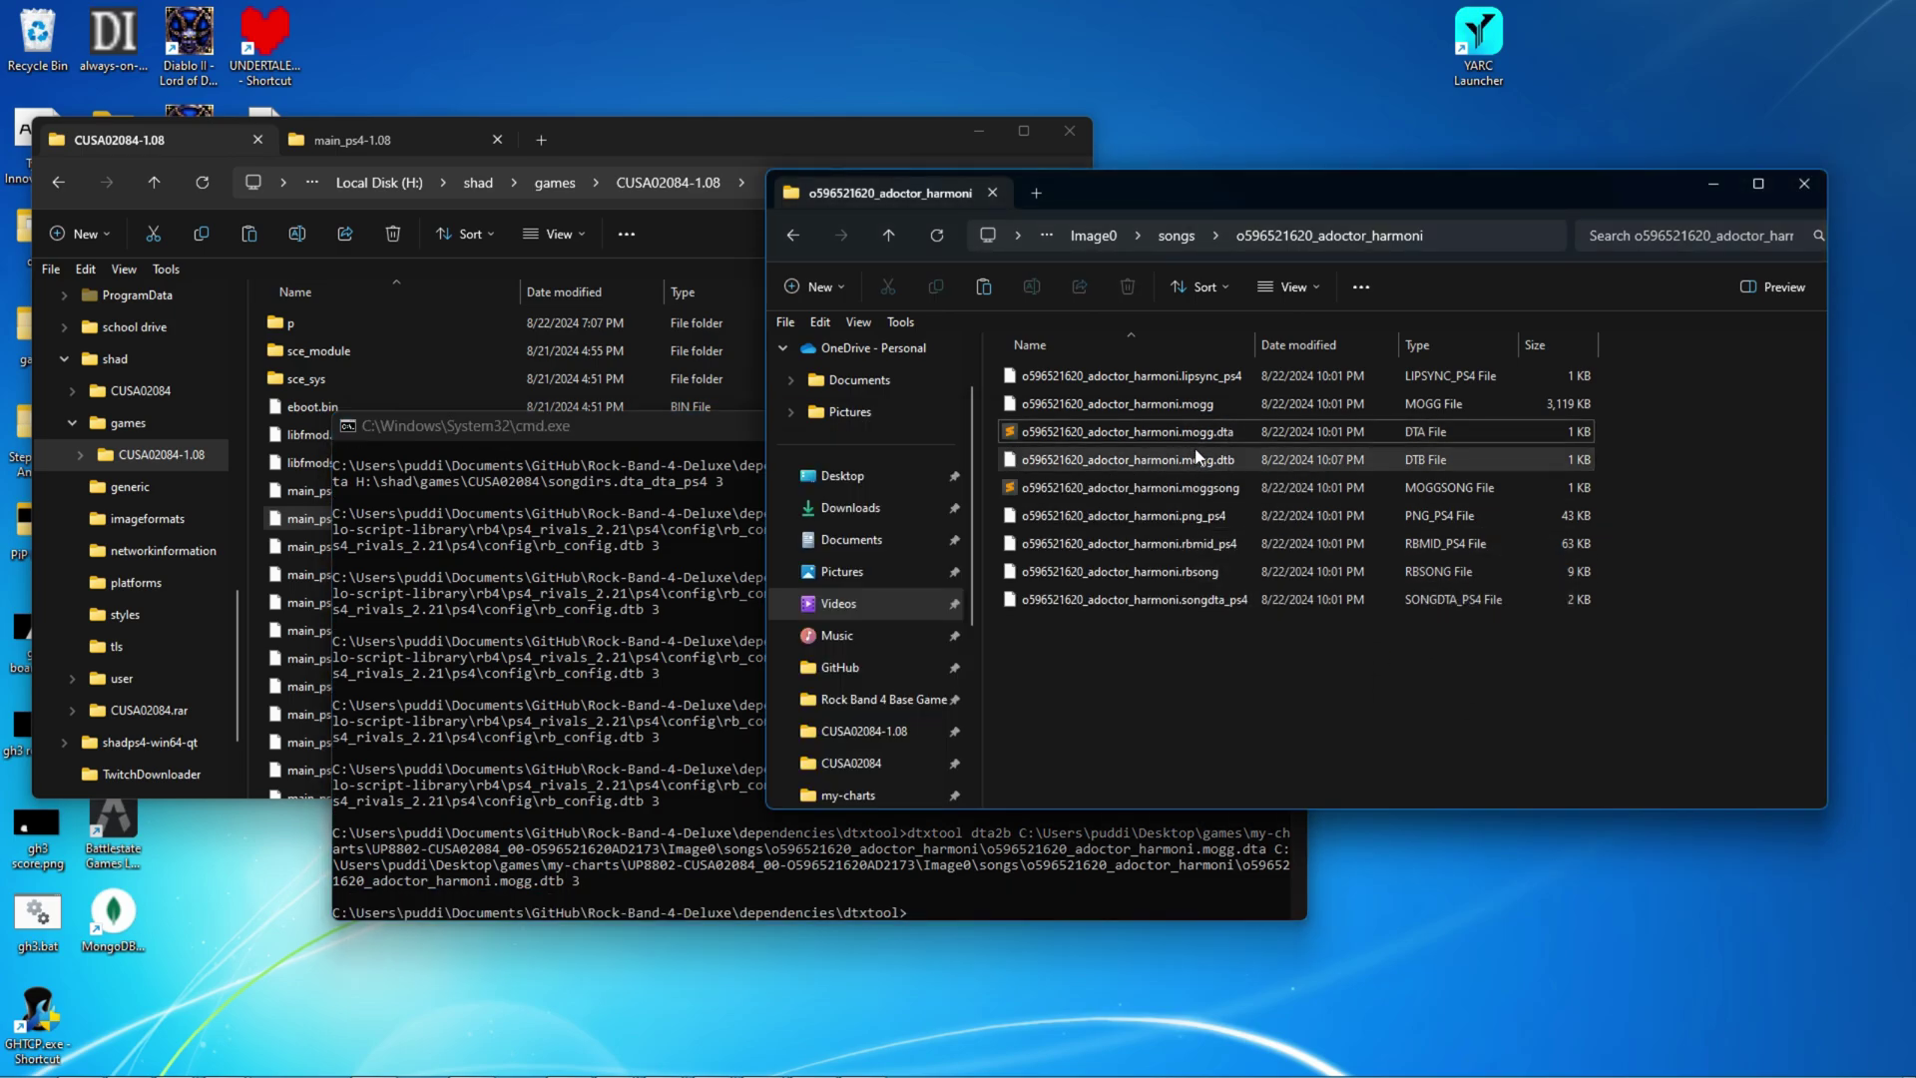
{"action": "key", "text": "Down"}
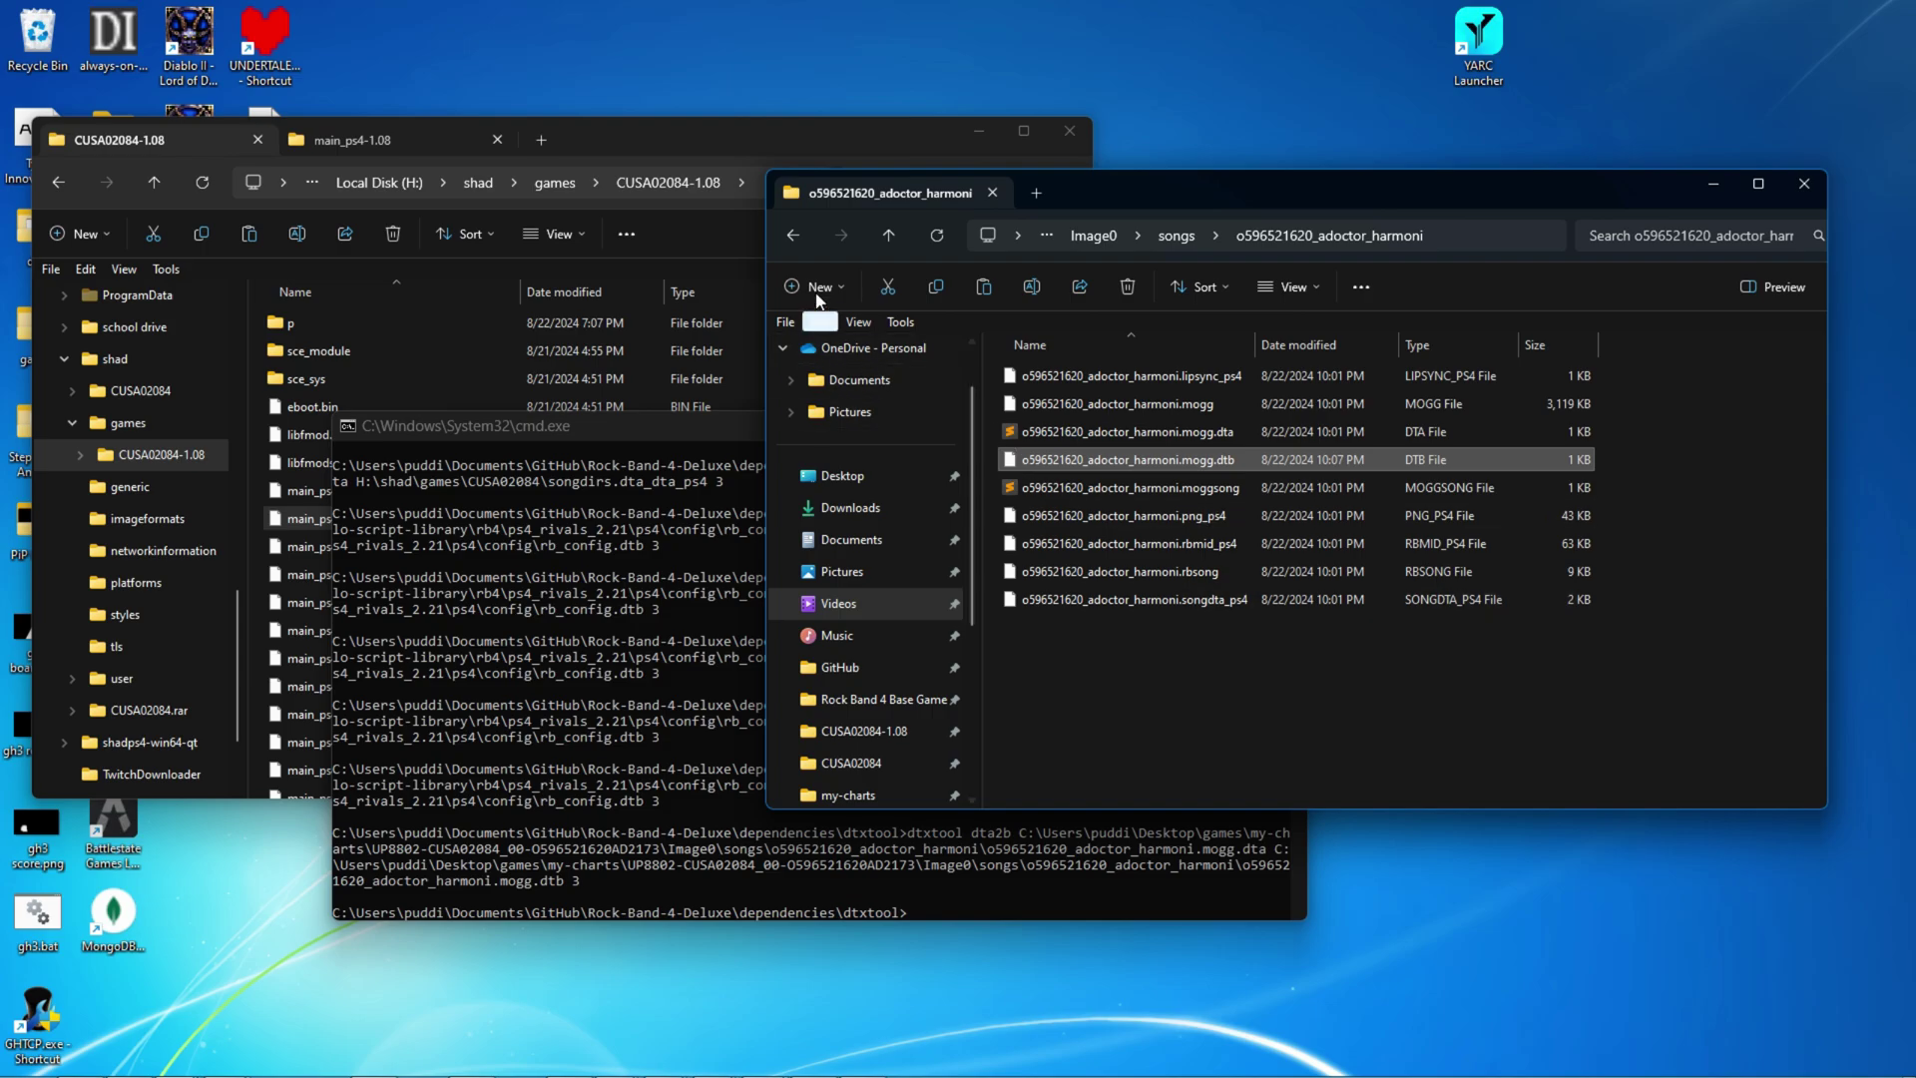
Step: Open main_ps4-1.08\ps4\songs and scroll through the game's song folders like aintmessinround
{"action": "left_click", "coordinate": [557, 134]}
{"action": "left_click", "coordinate": [361, 146]}
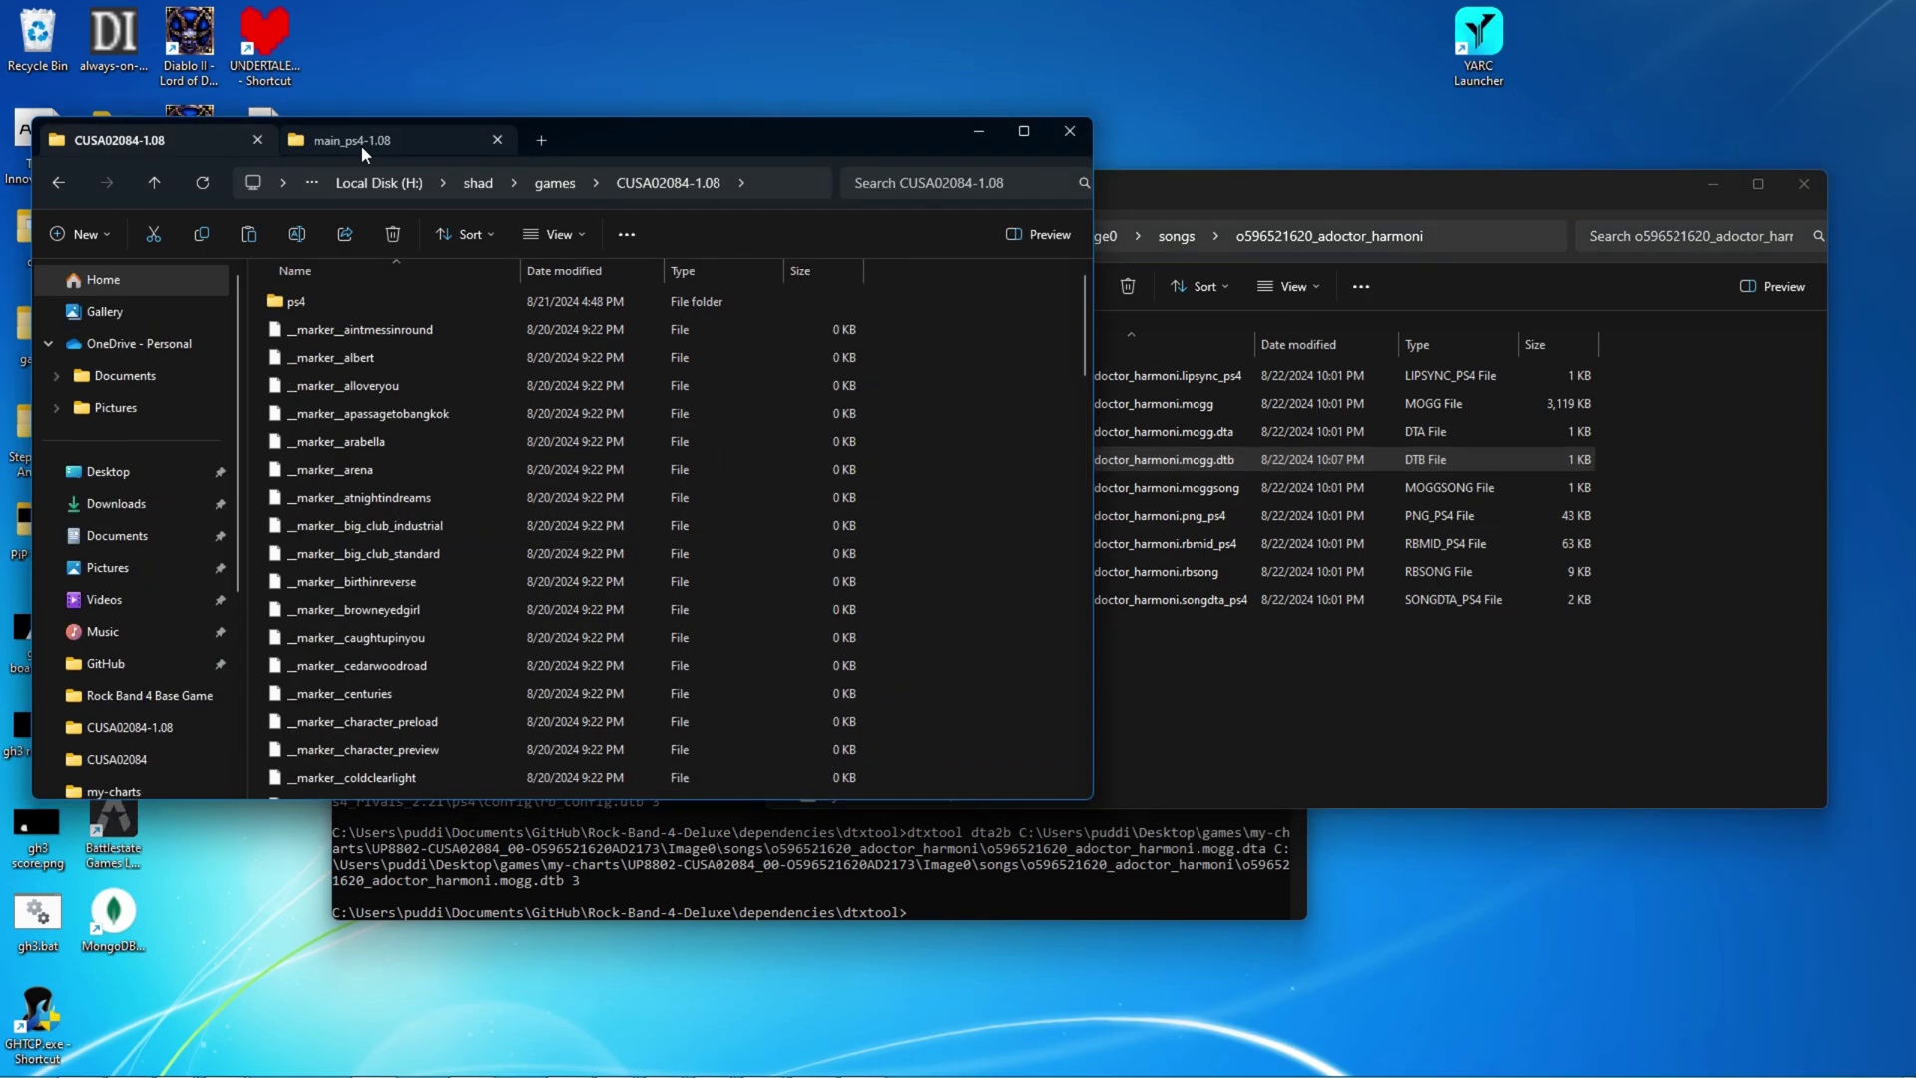
{"action": "double_click", "coordinate": [346, 305]}
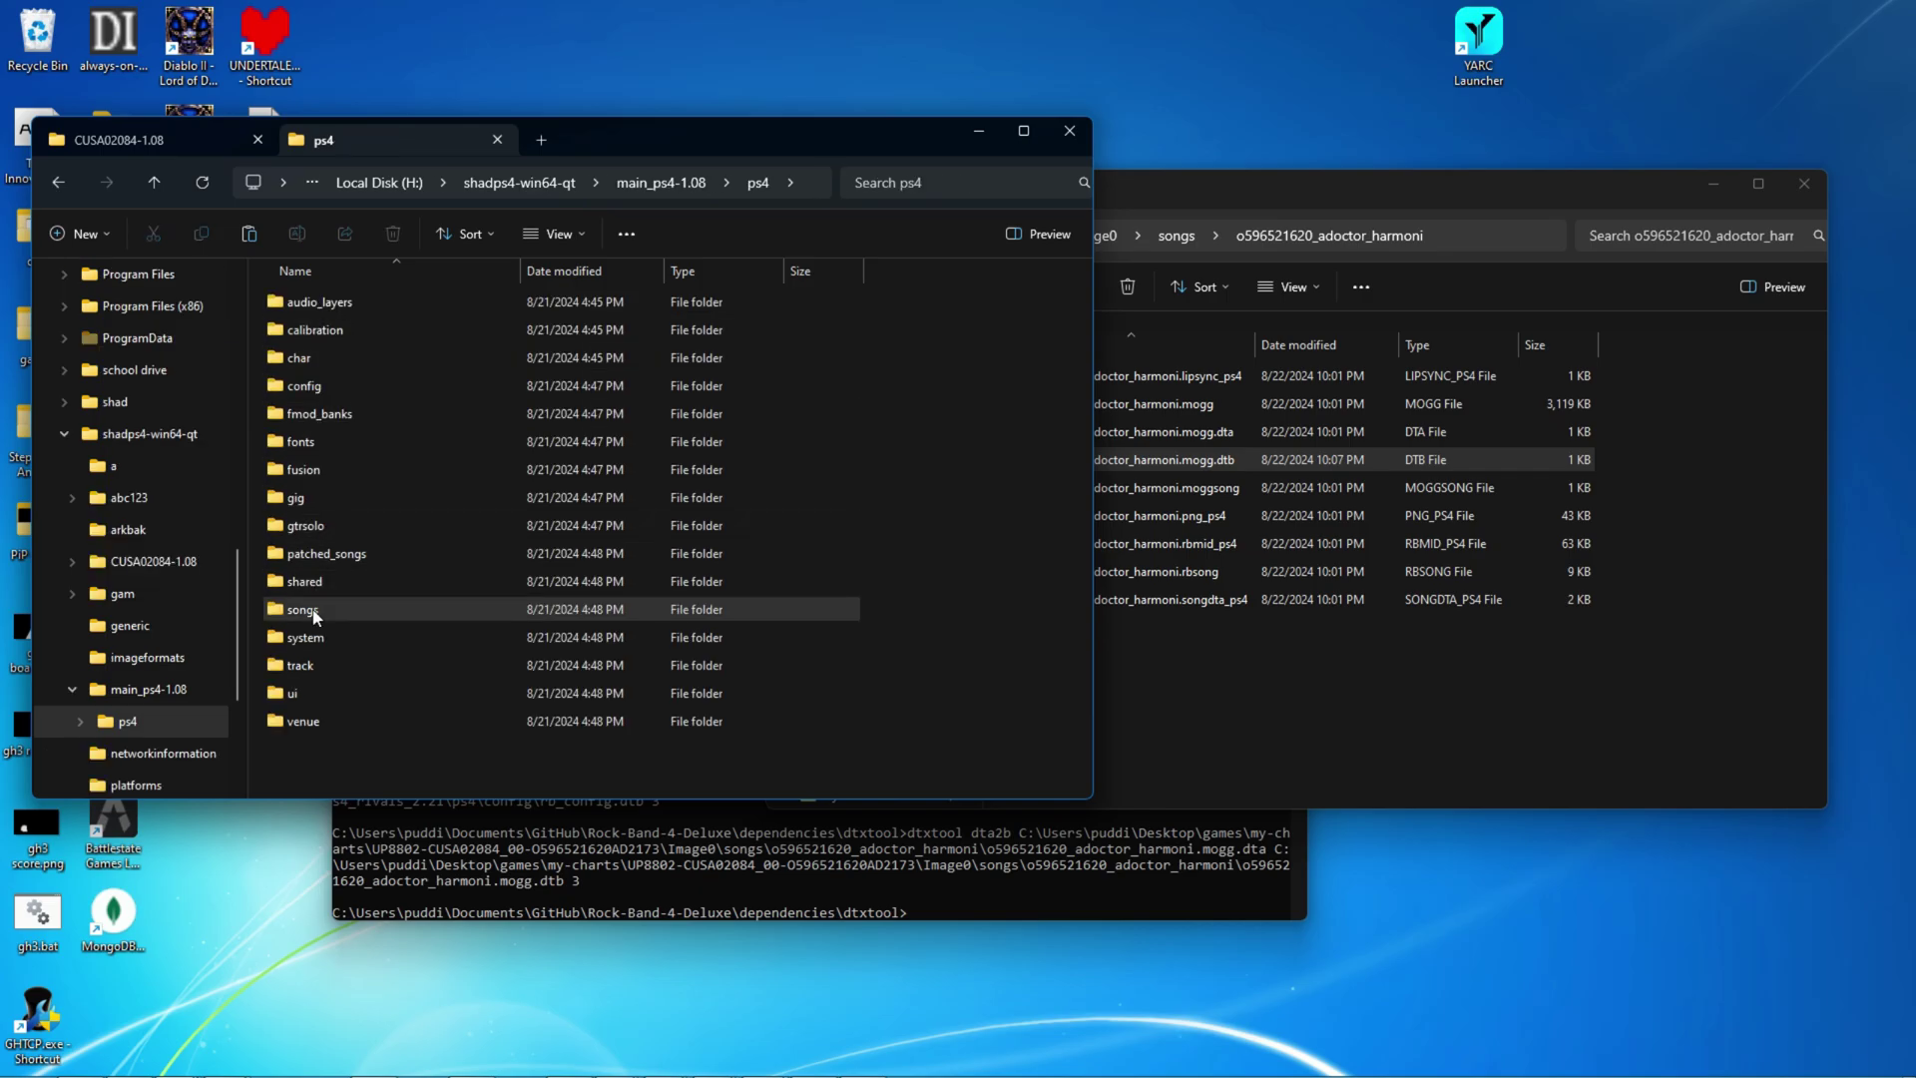
{"action": "double_click", "coordinate": [313, 611]}
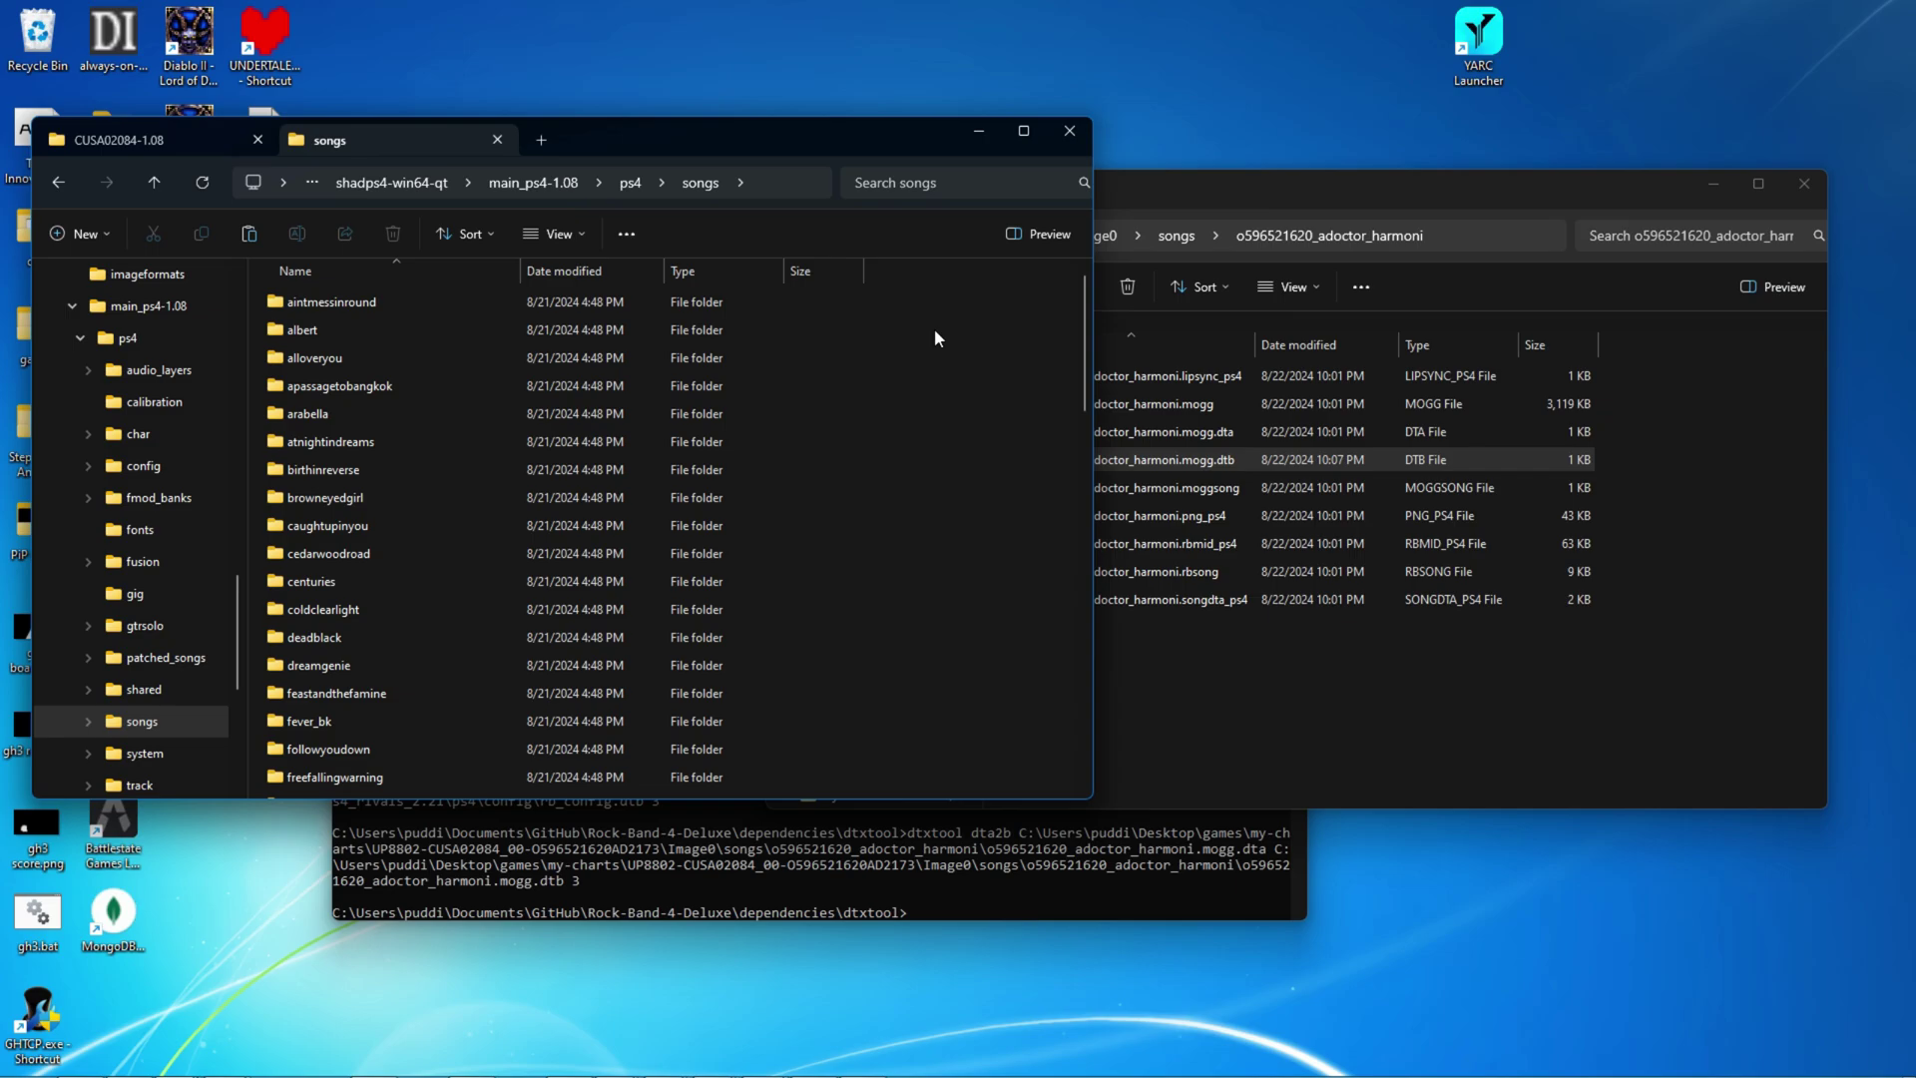
{"action": "scroll", "coordinate": [994, 499], "scroll_direction": "down", "scroll_amount": 3}
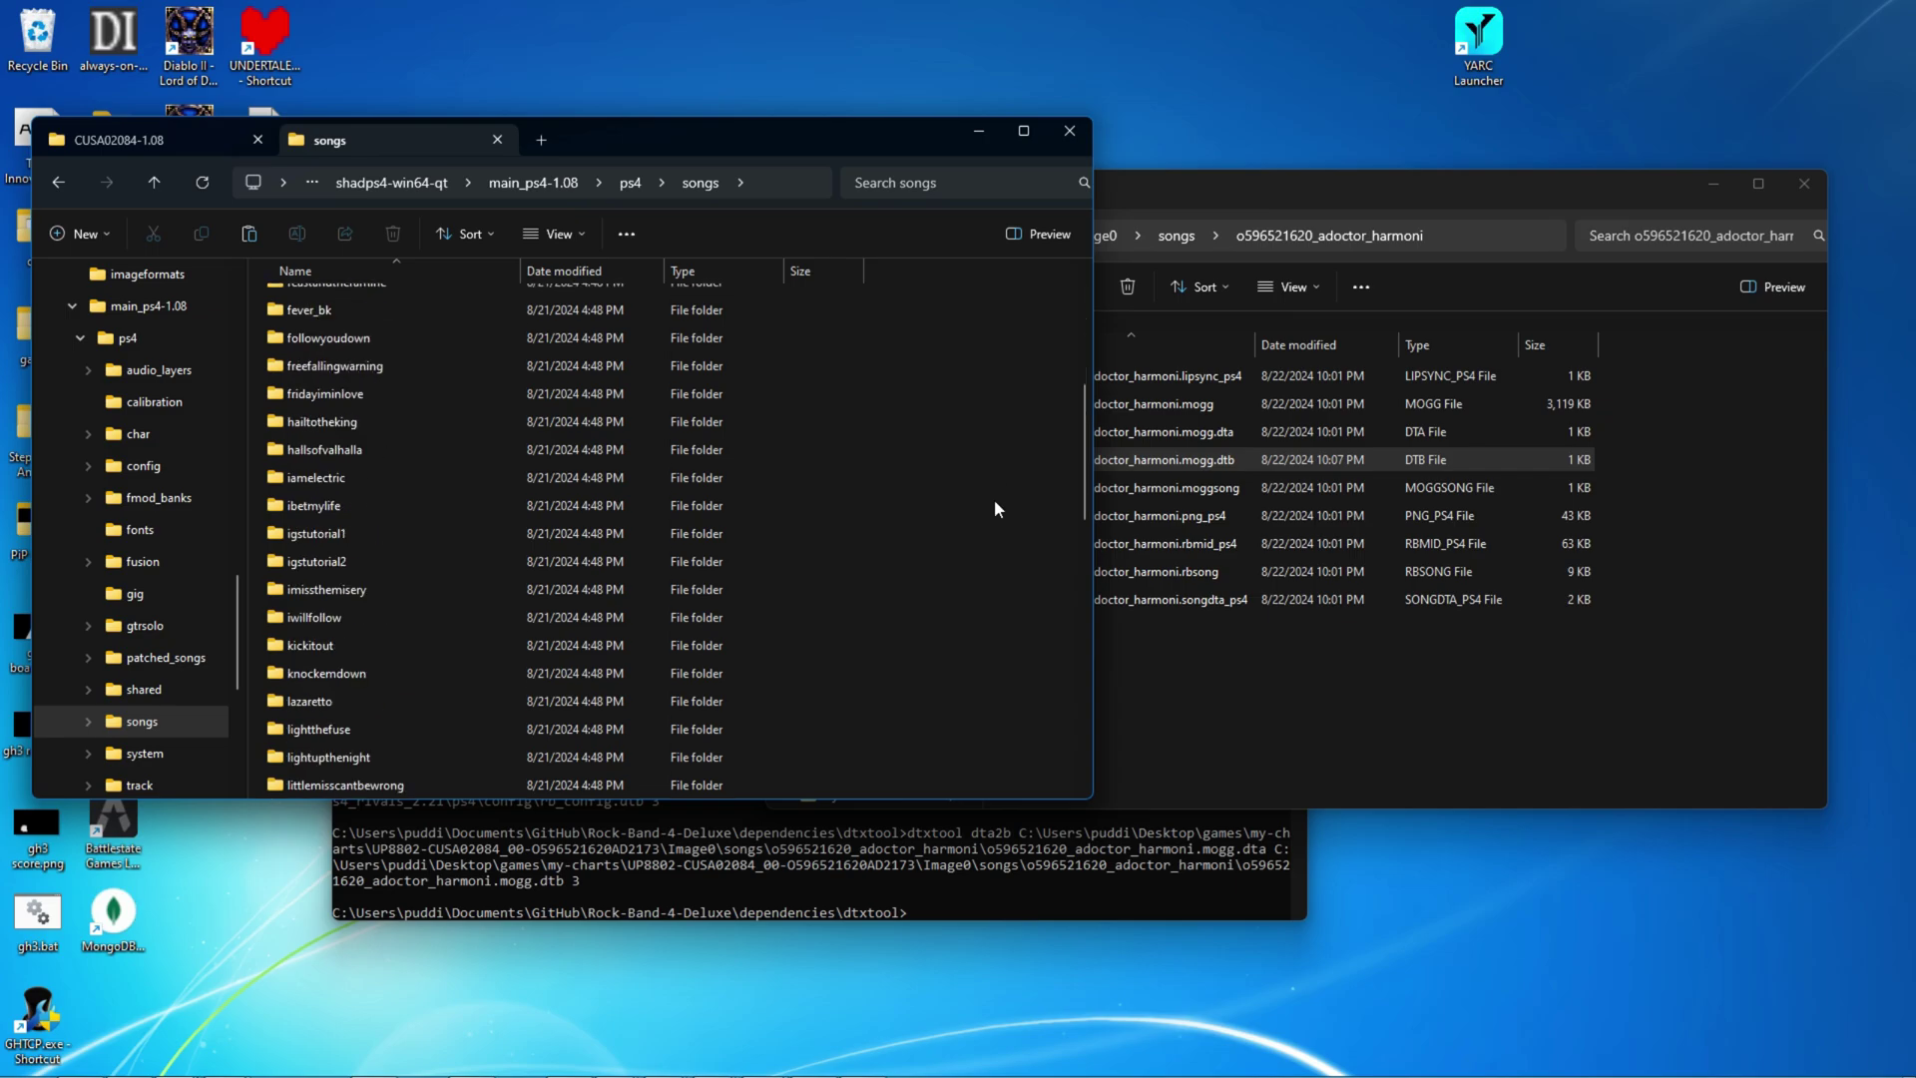
{"action": "scroll", "coordinate": [994, 499], "scroll_direction": "up", "scroll_amount": 5}
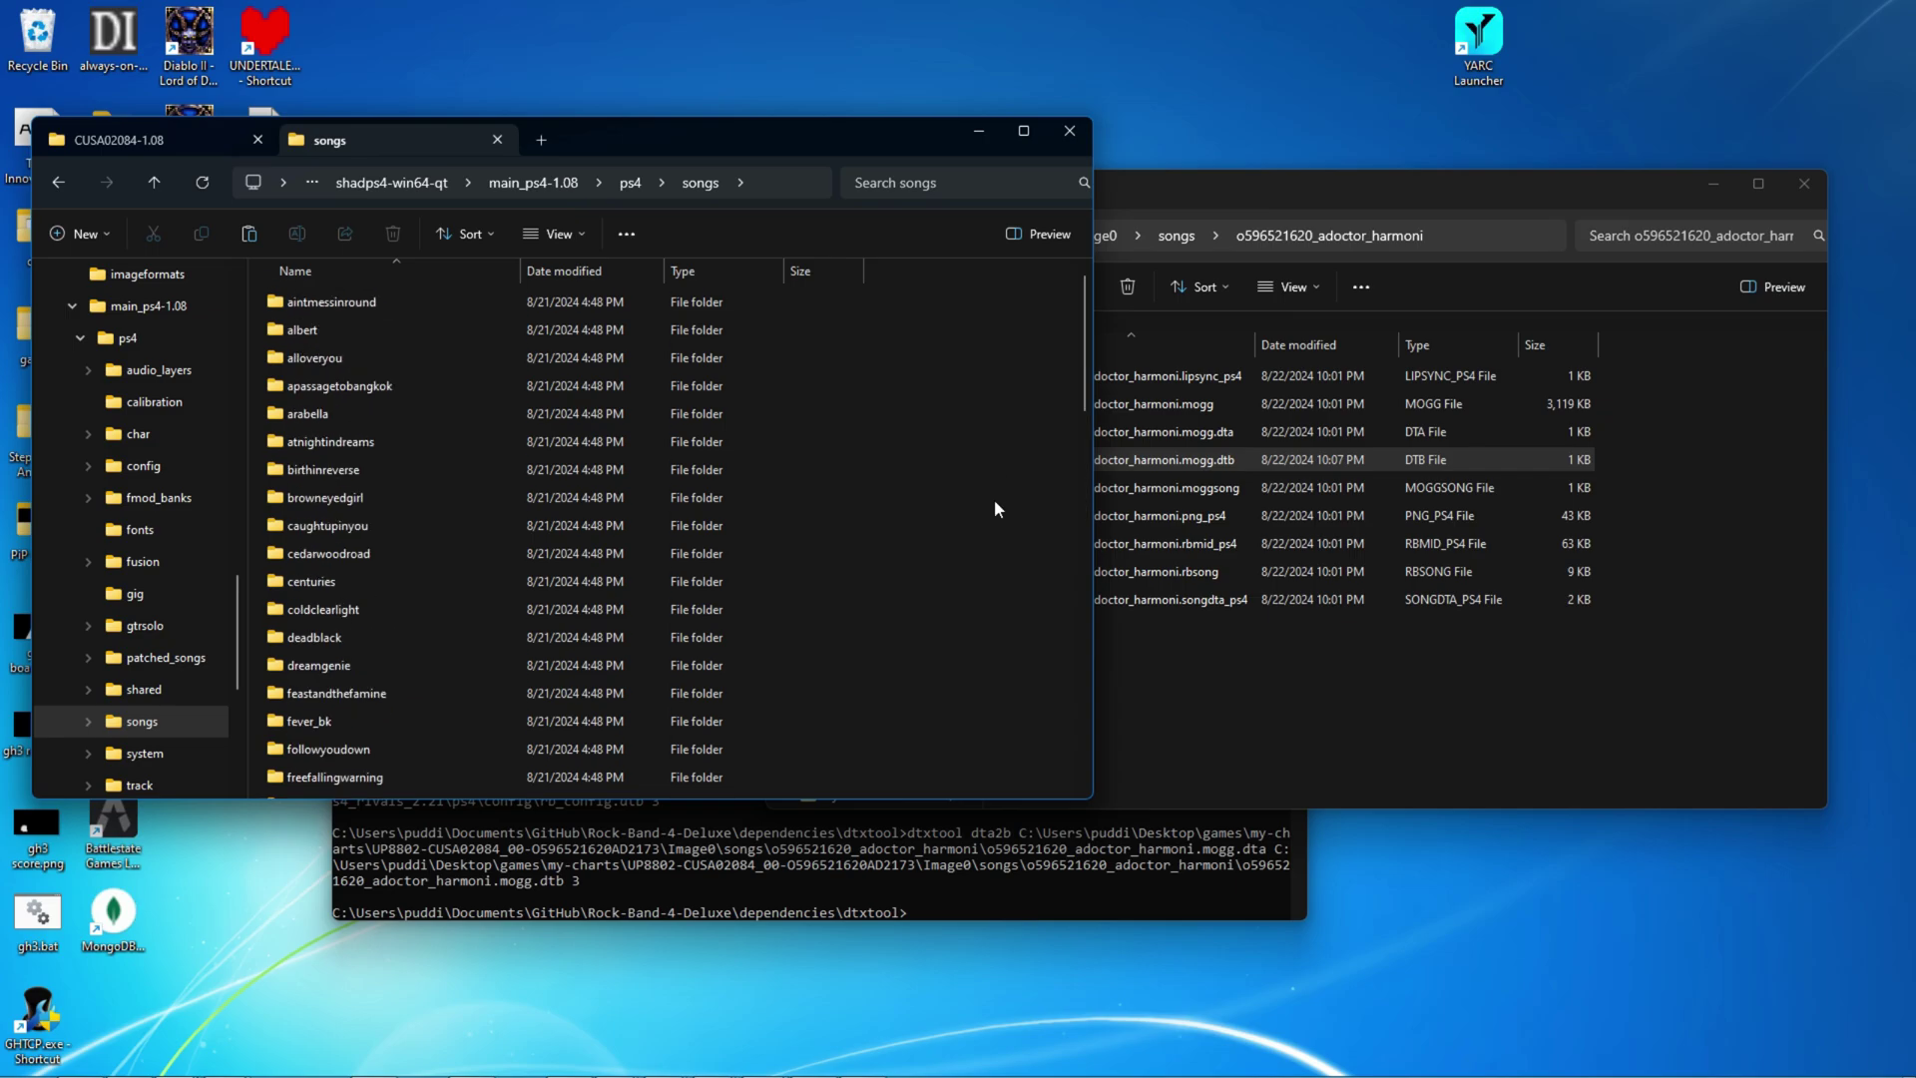
Step: Open the aintmessinround folder and select its .mogg, .mogg.dta_dta_ps4 and .rbmid_ps4 files
{"action": "double_click", "coordinate": [381, 297]}
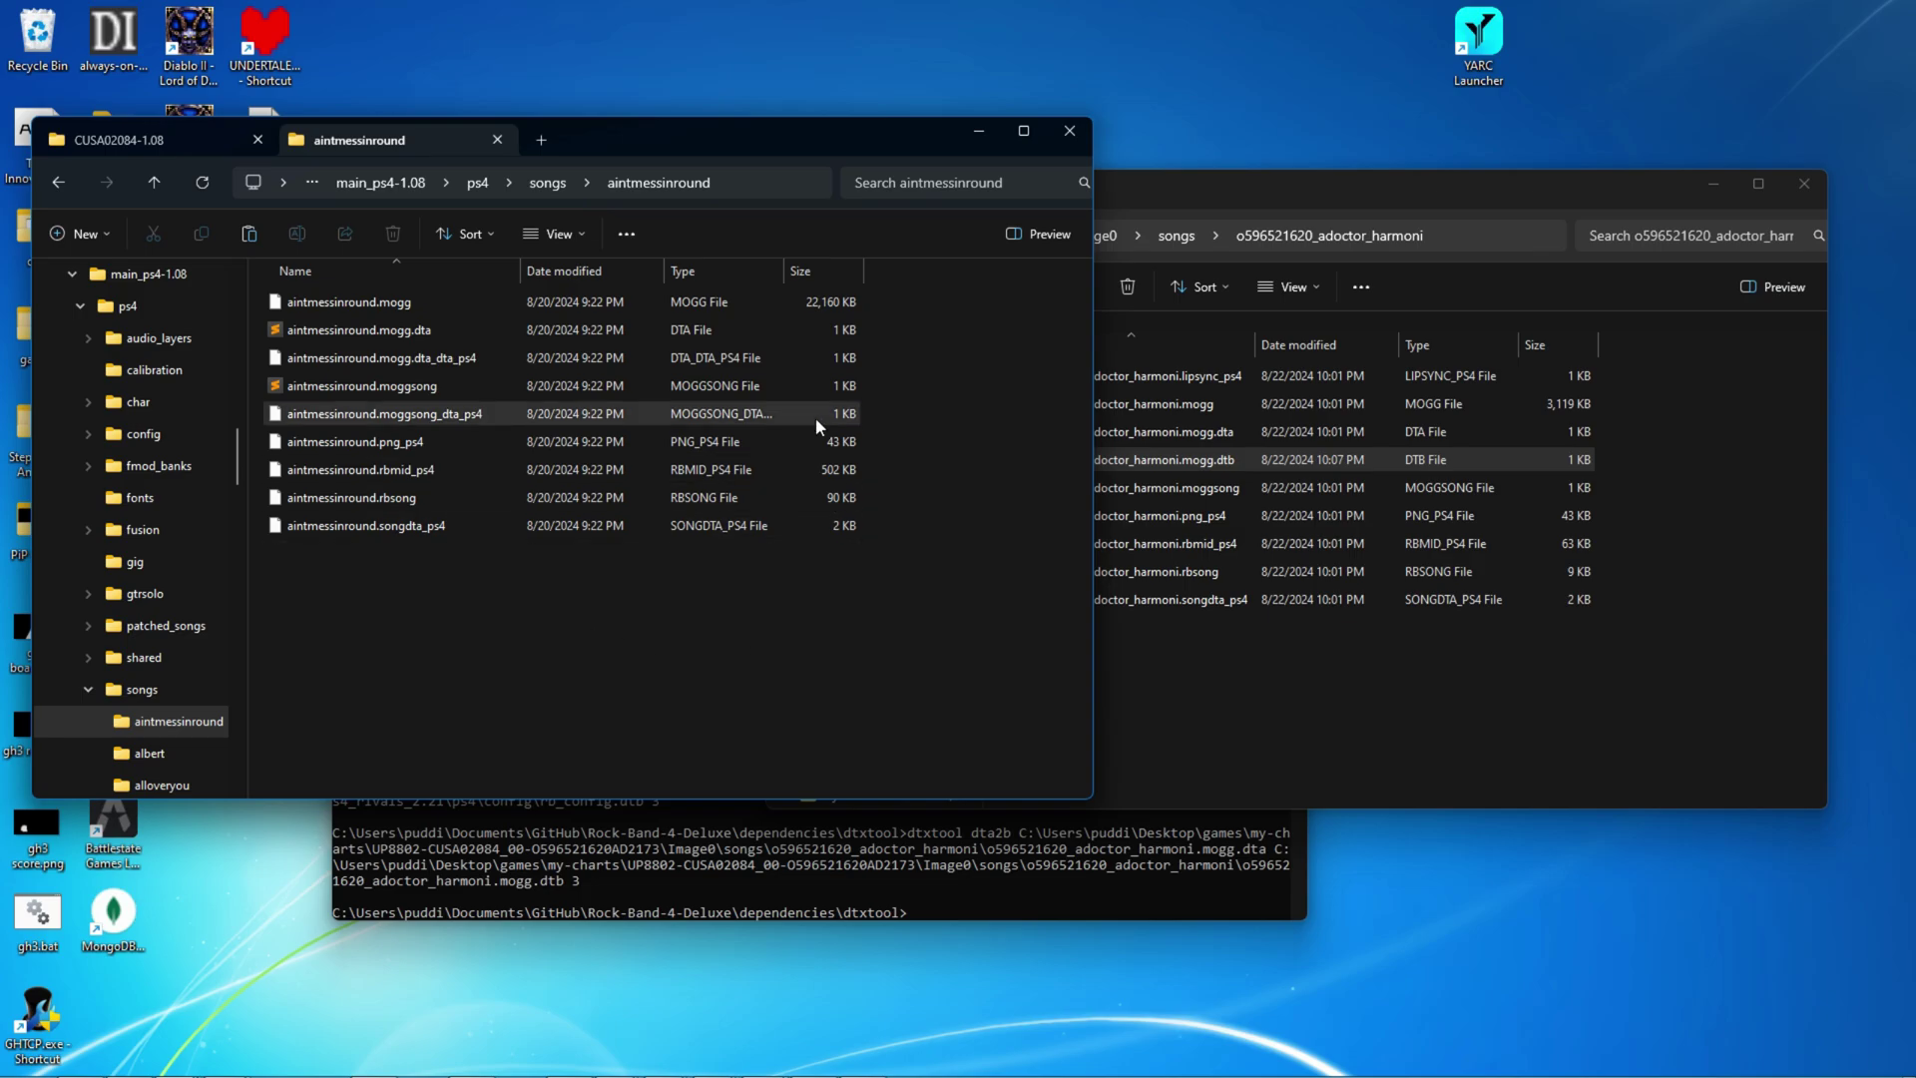
{"action": "left_click_drag", "start_coordinate": [866, 297], "coordinate": [828, 259]}
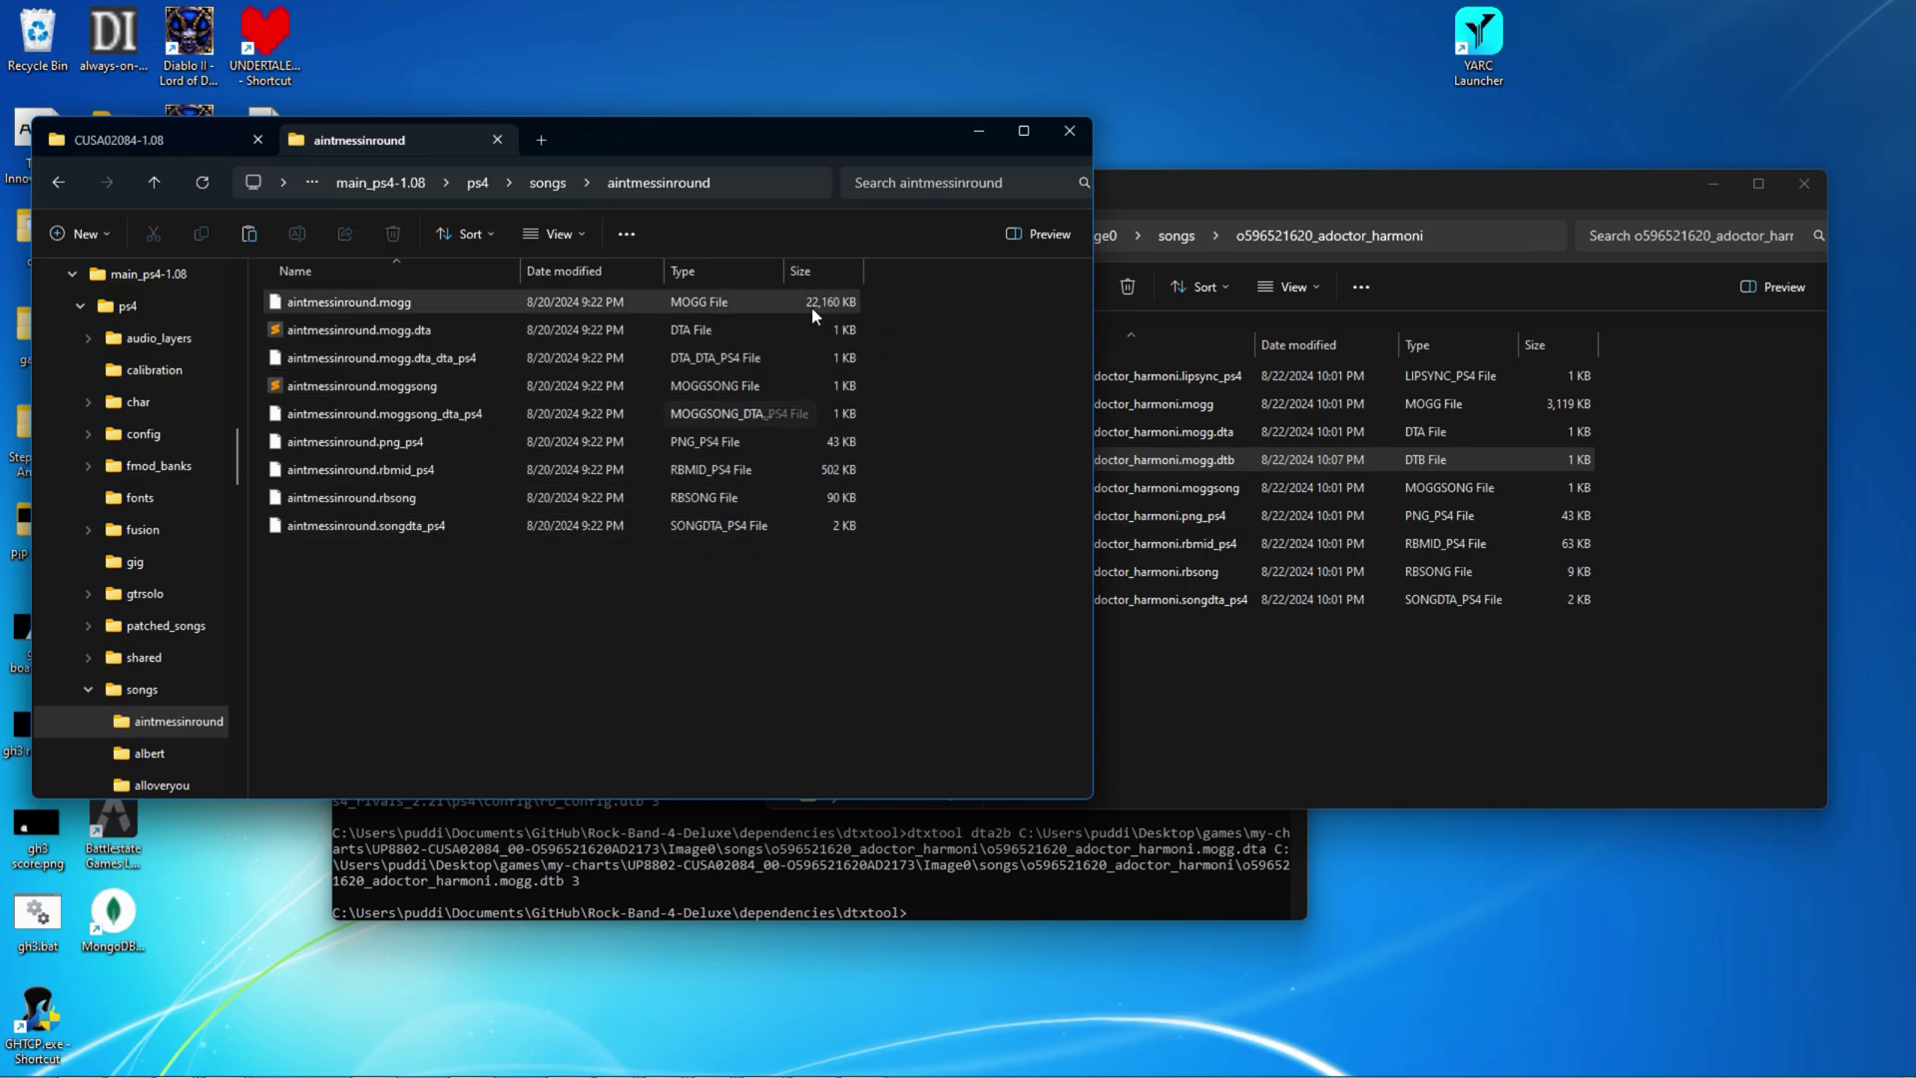
{"action": "left_click", "coordinate": [715, 301]}
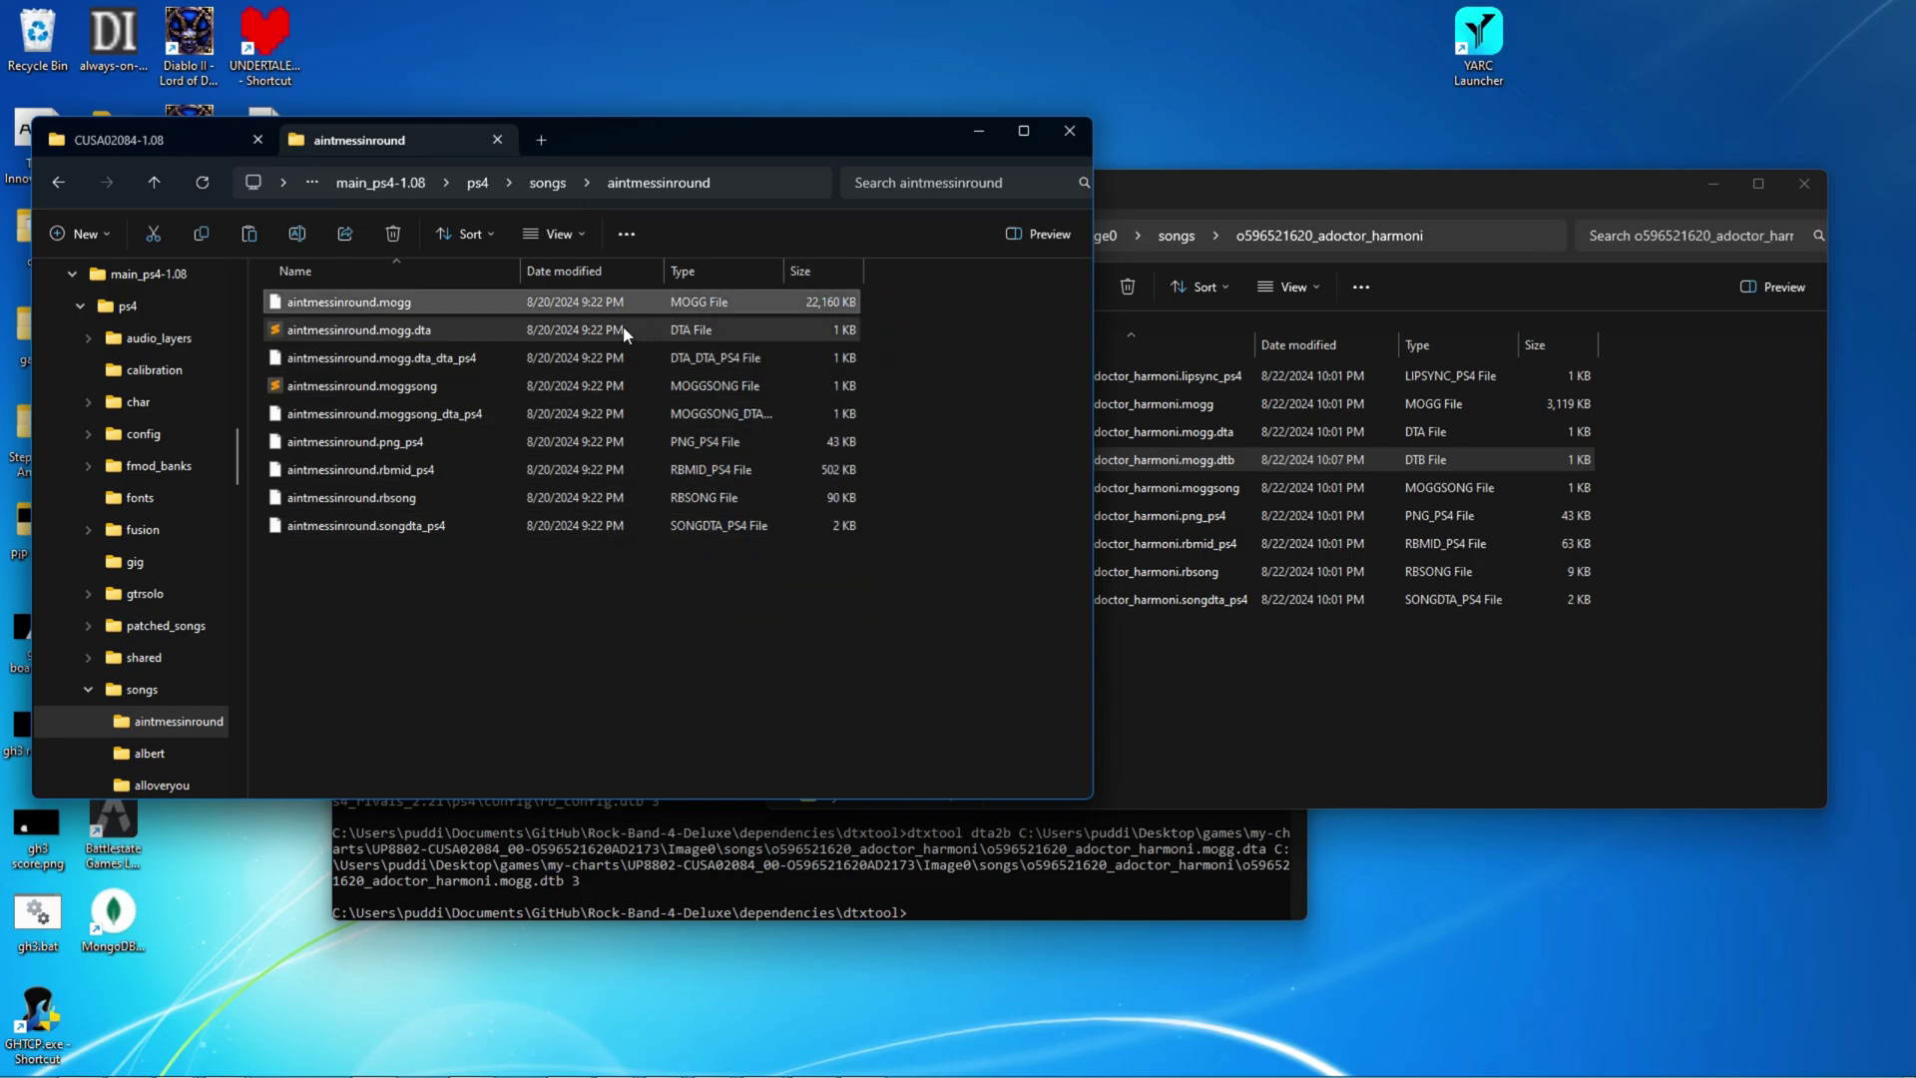
{"action": "left_click", "coordinate": [419, 357], "text": "ctrl"}
{"action": "left_click", "coordinate": [346, 473], "text": "ctrl"}
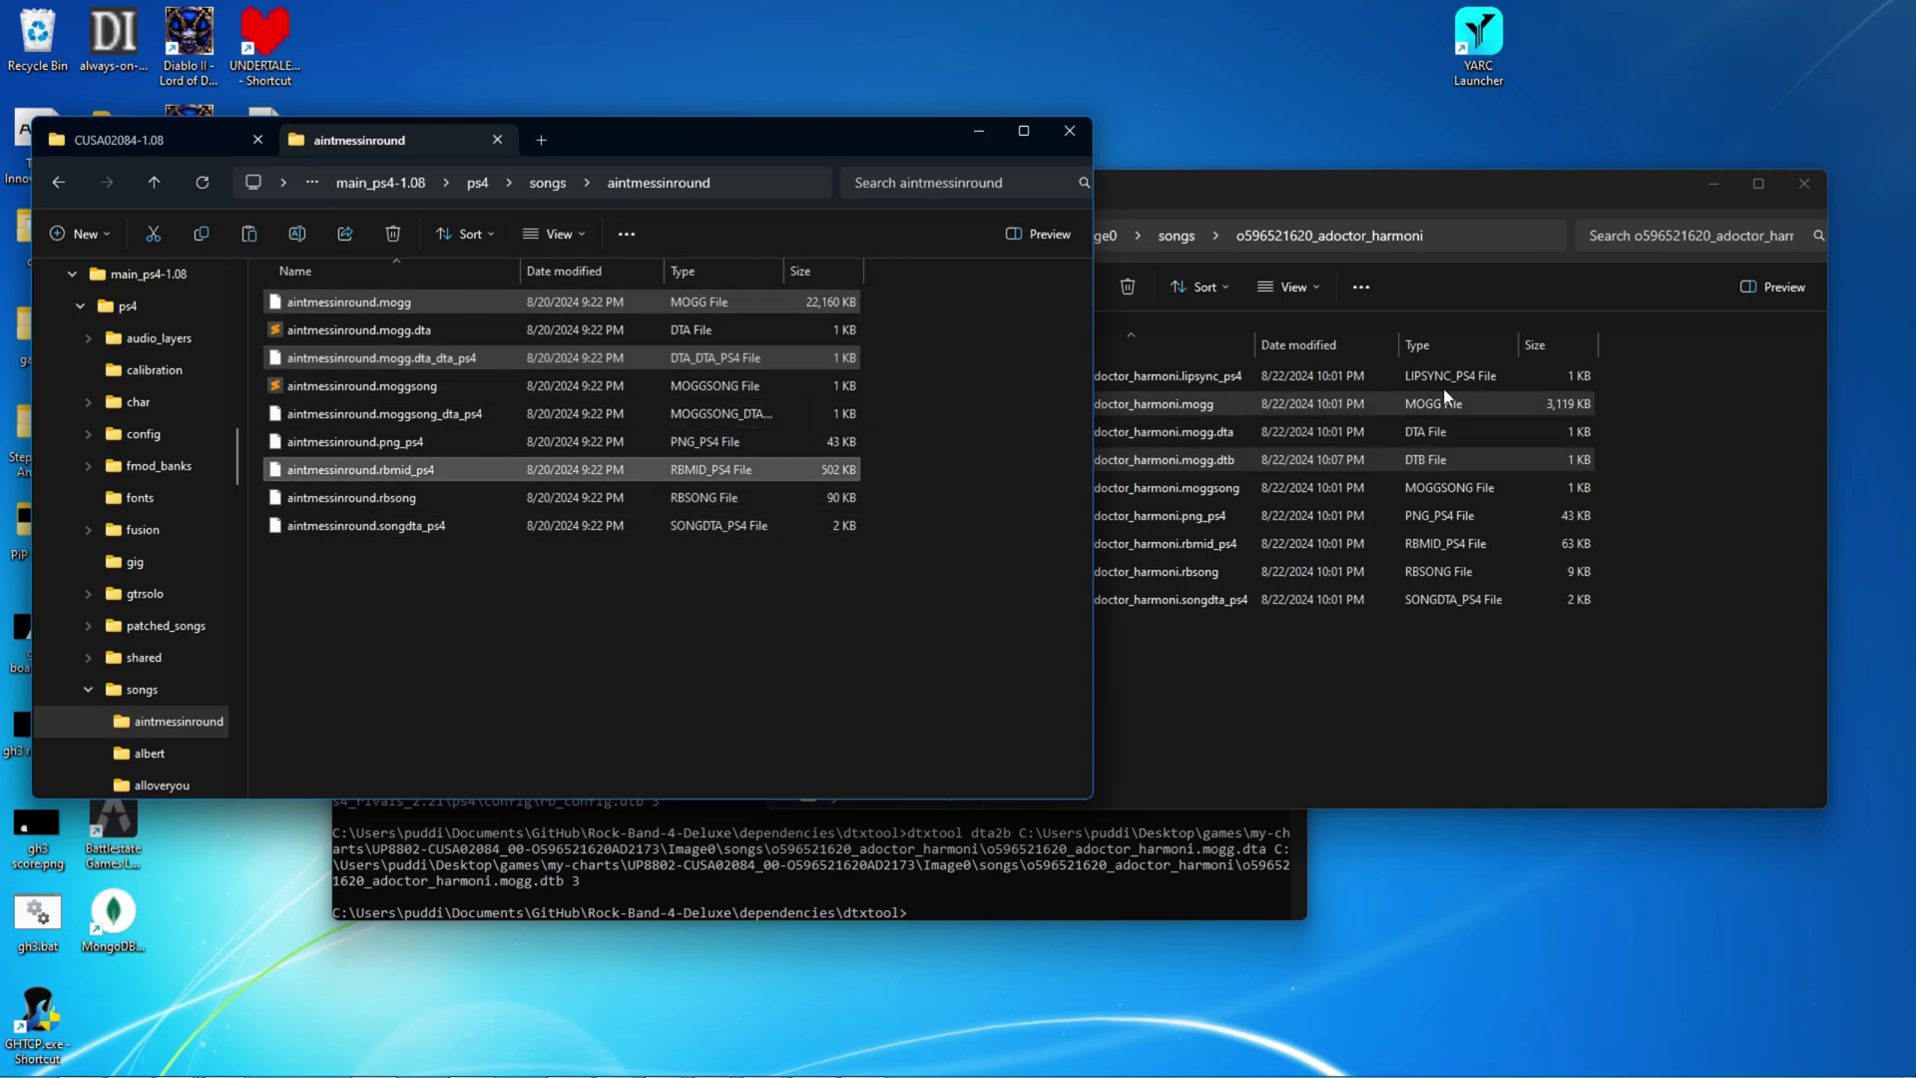
Step: Compare with the custom song folder, selecting its .mogg, mogg.dtb and rbmid_ps4 counterparts
{"action": "left_click", "coordinate": [1524, 207]}
{"action": "left_click_drag", "start_coordinate": [1464, 690], "coordinate": [1159, 182]}
{"action": "left_click", "coordinate": [661, 159]}
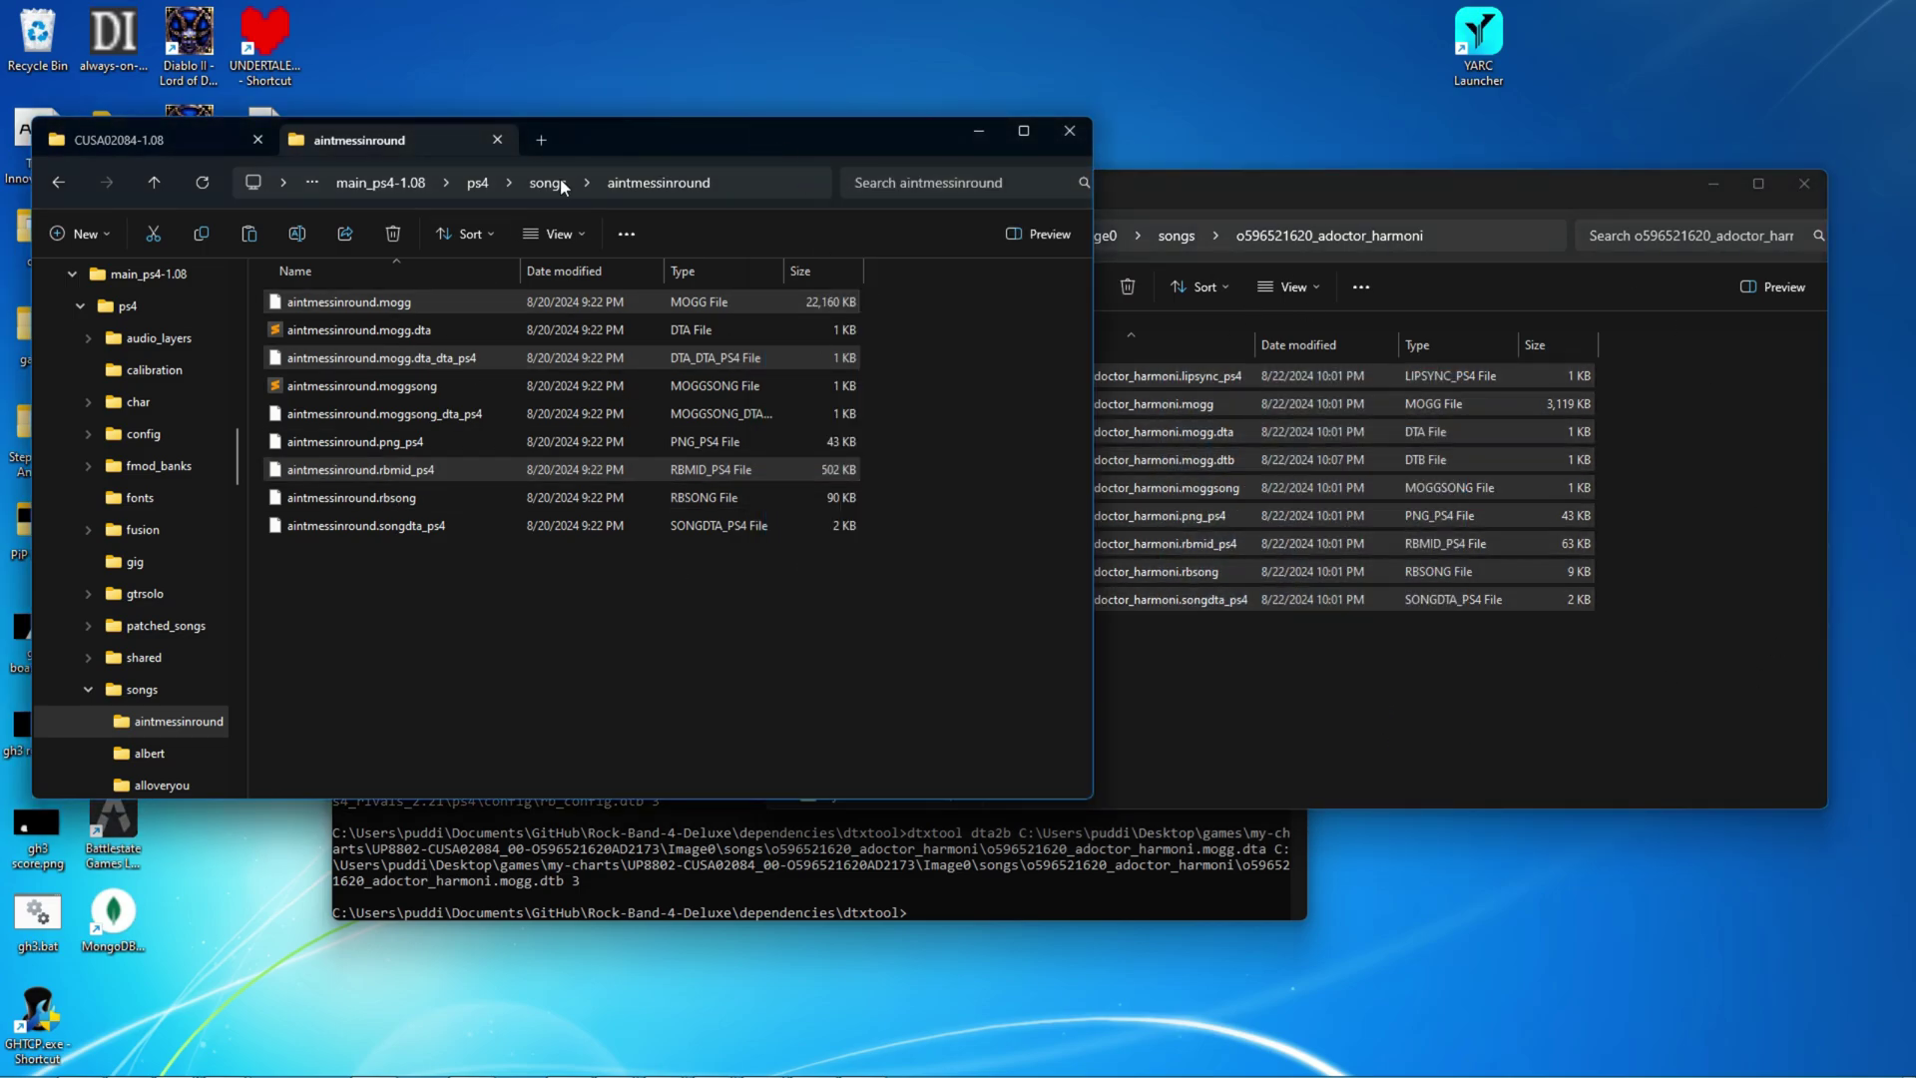
{"action": "left_click", "coordinate": [1577, 715]}
{"action": "left_click", "coordinate": [1582, 411]}
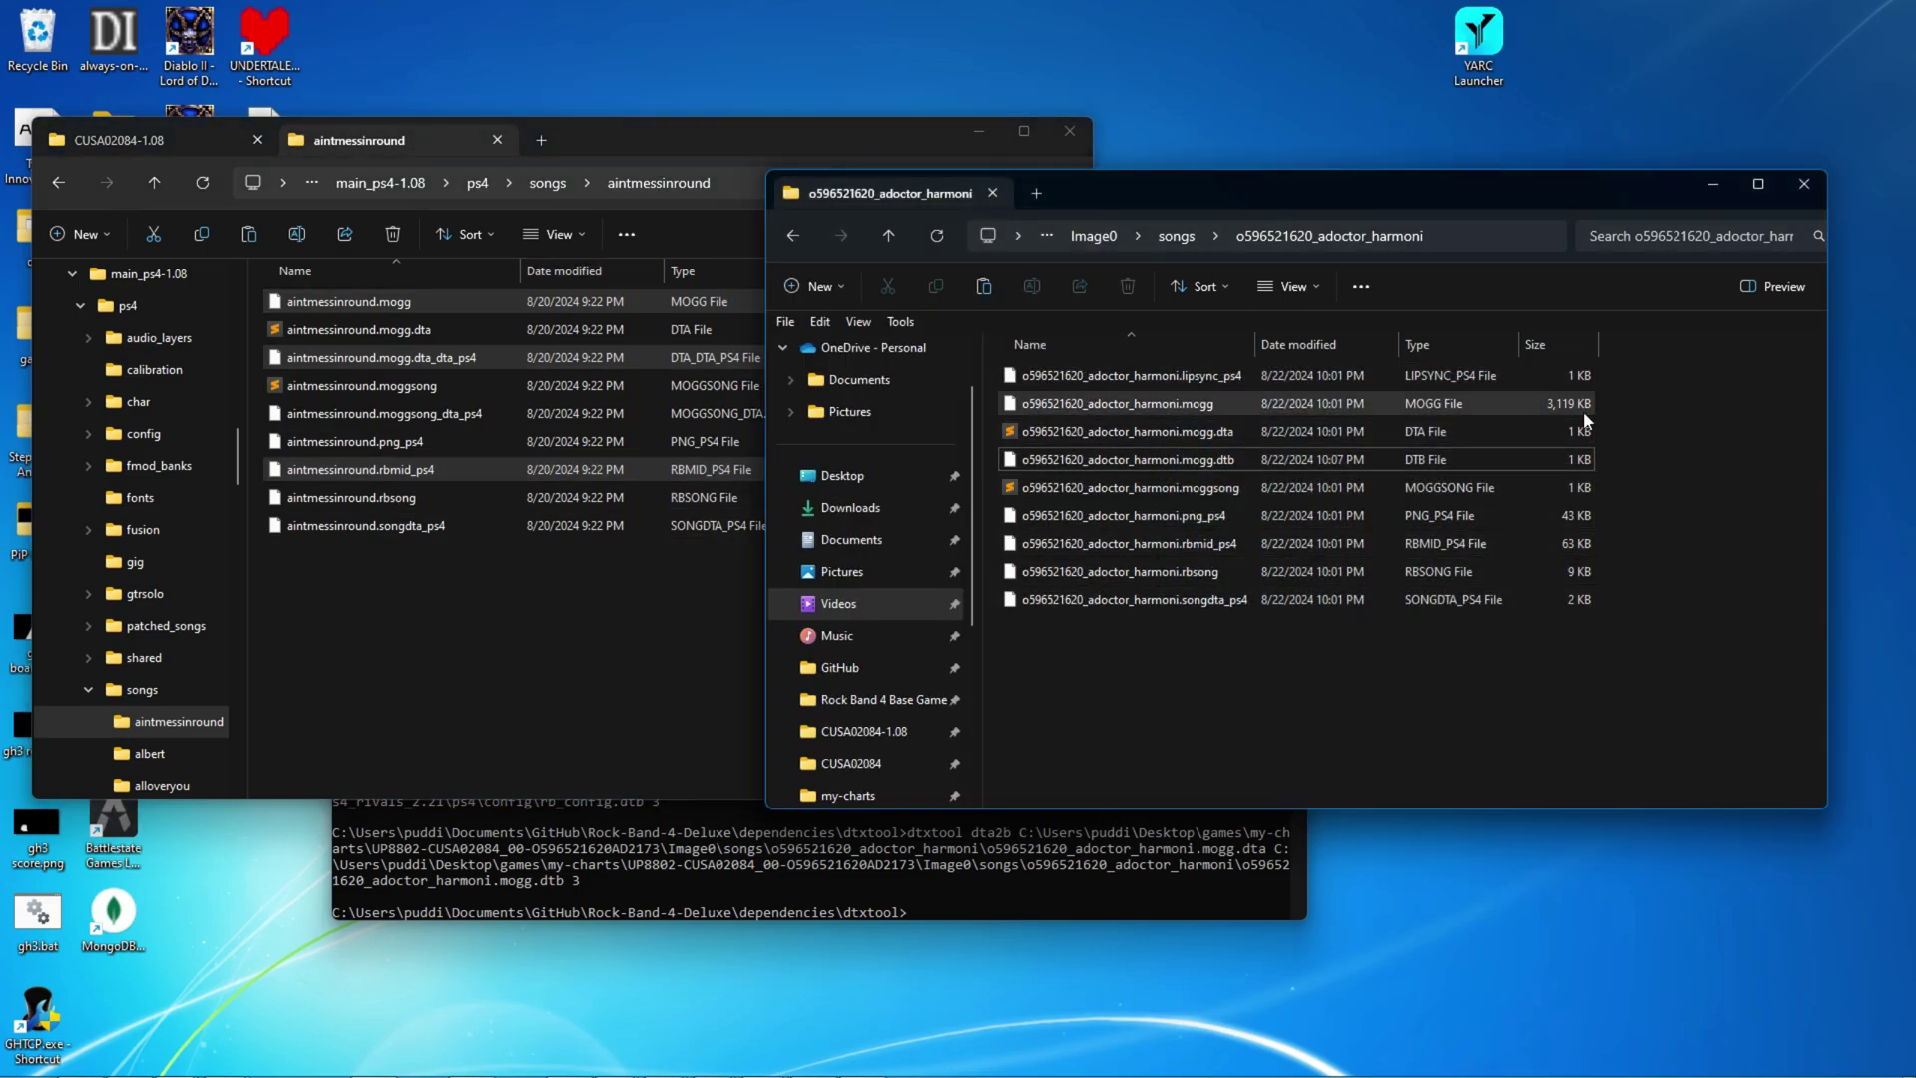
{"action": "left_click", "coordinate": [1423, 454], "text": "ctrl"}
{"action": "left_click", "coordinate": [1401, 573], "text": "ctrl"}
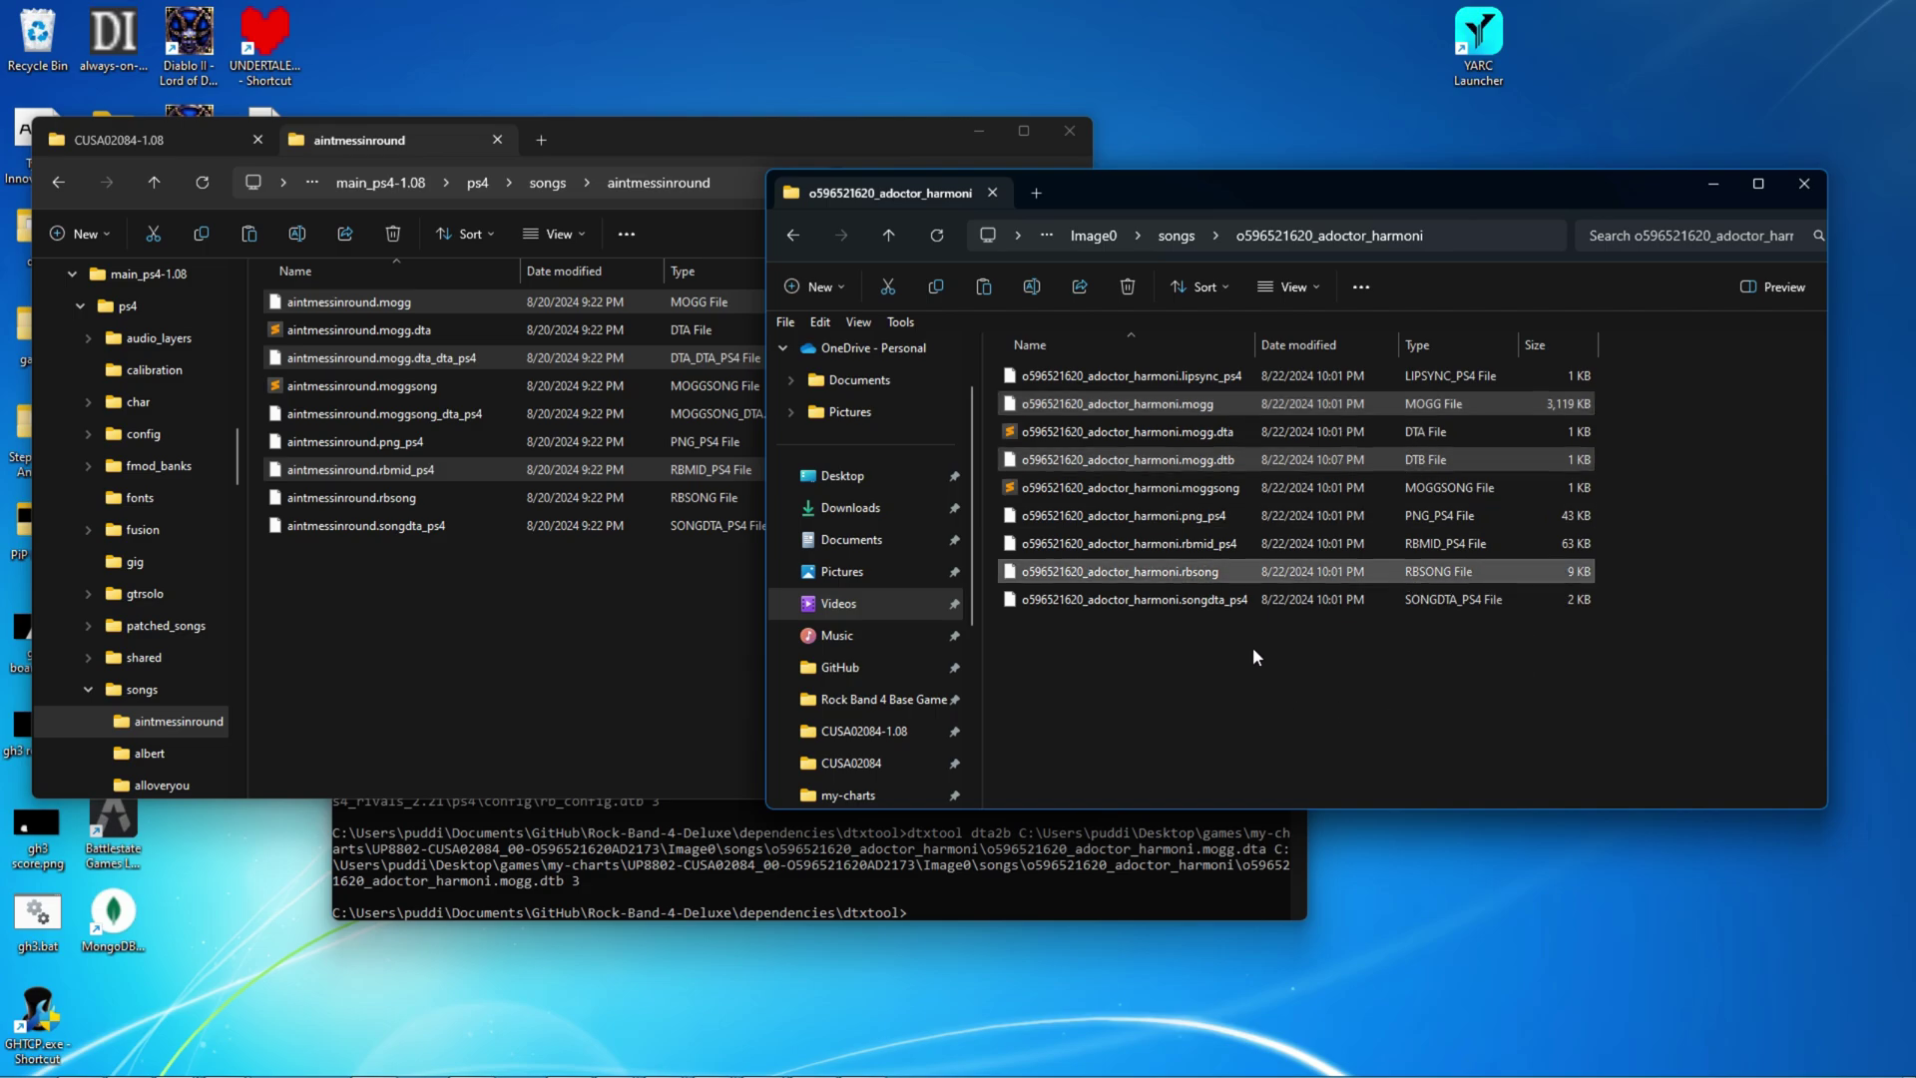
{"action": "left_click", "coordinate": [1219, 569], "text": "ctrl"}
{"action": "left_click", "coordinate": [1219, 543], "text": "ctrl"}
{"action": "left_click", "coordinate": [667, 582]}
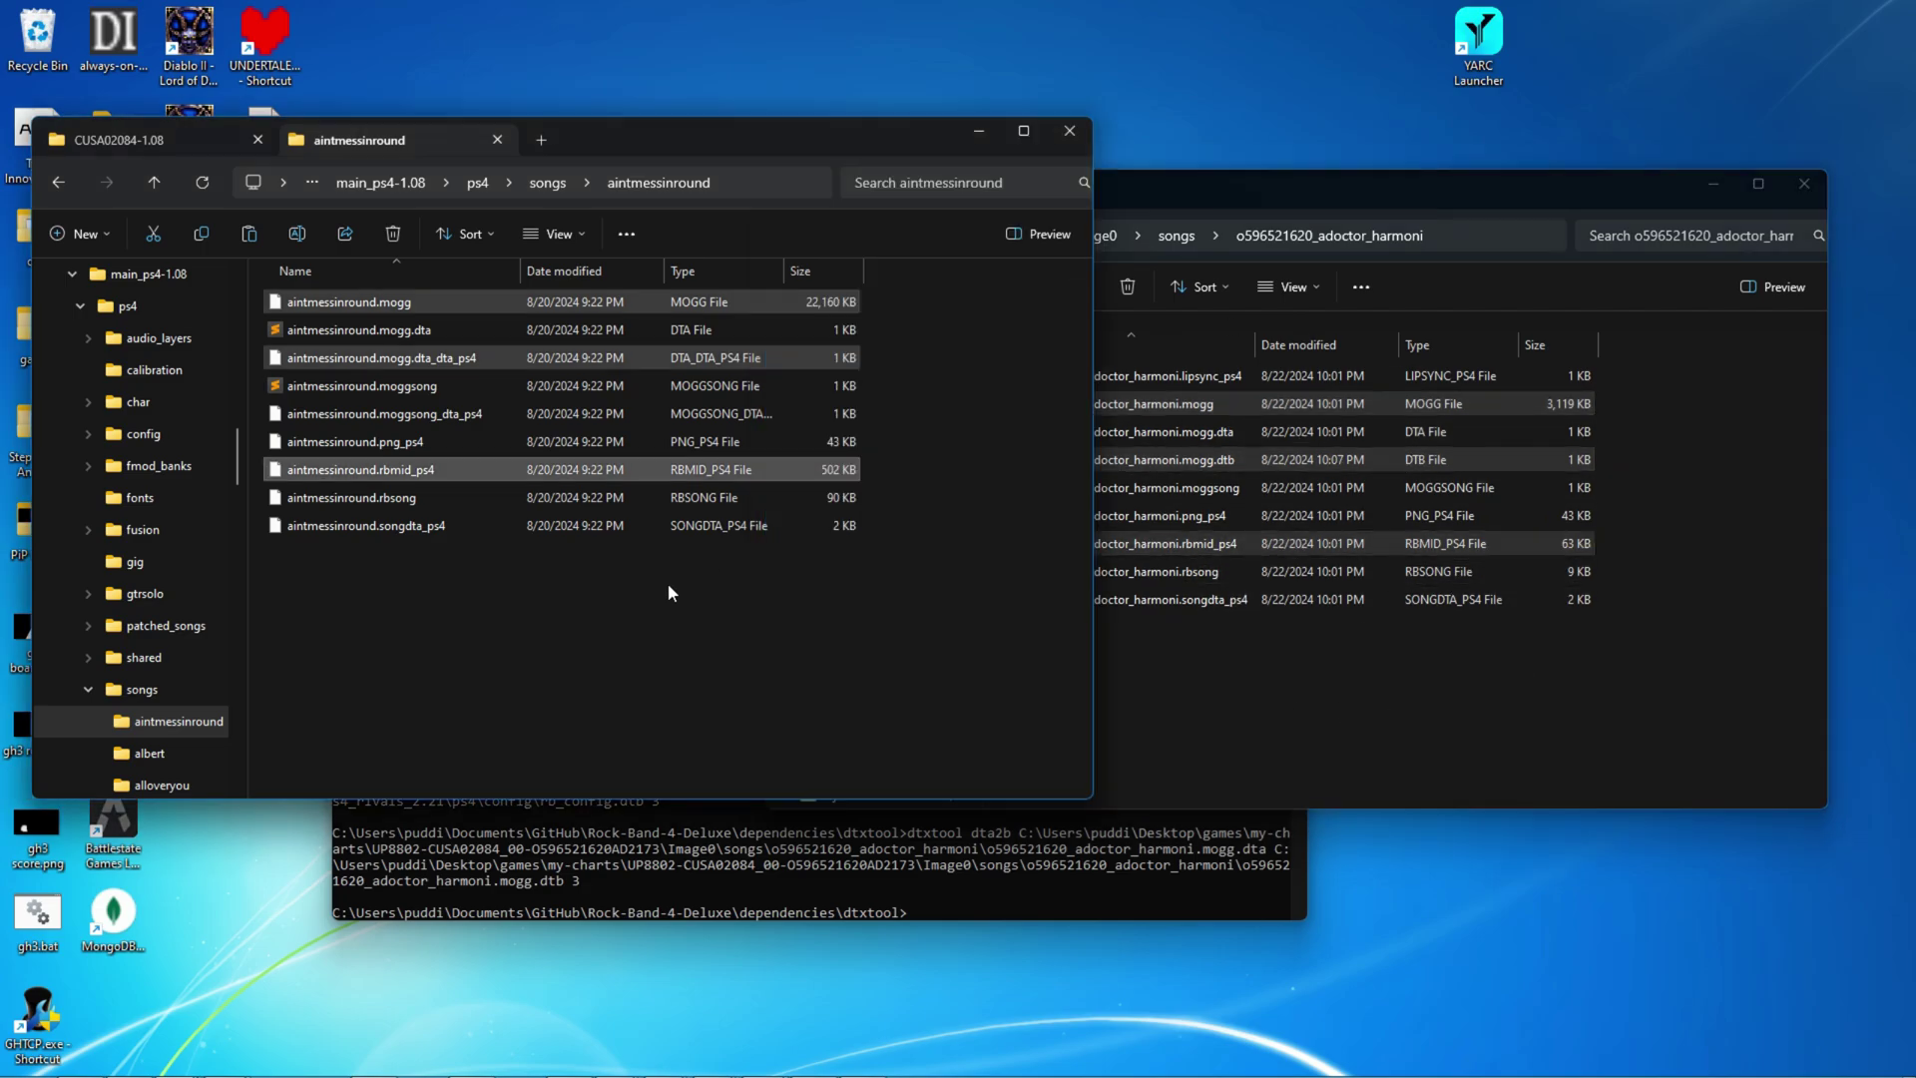
{"action": "left_click_drag", "start_coordinate": [646, 626], "coordinate": [335, 560]}
{"action": "left_click", "coordinate": [338, 595]}
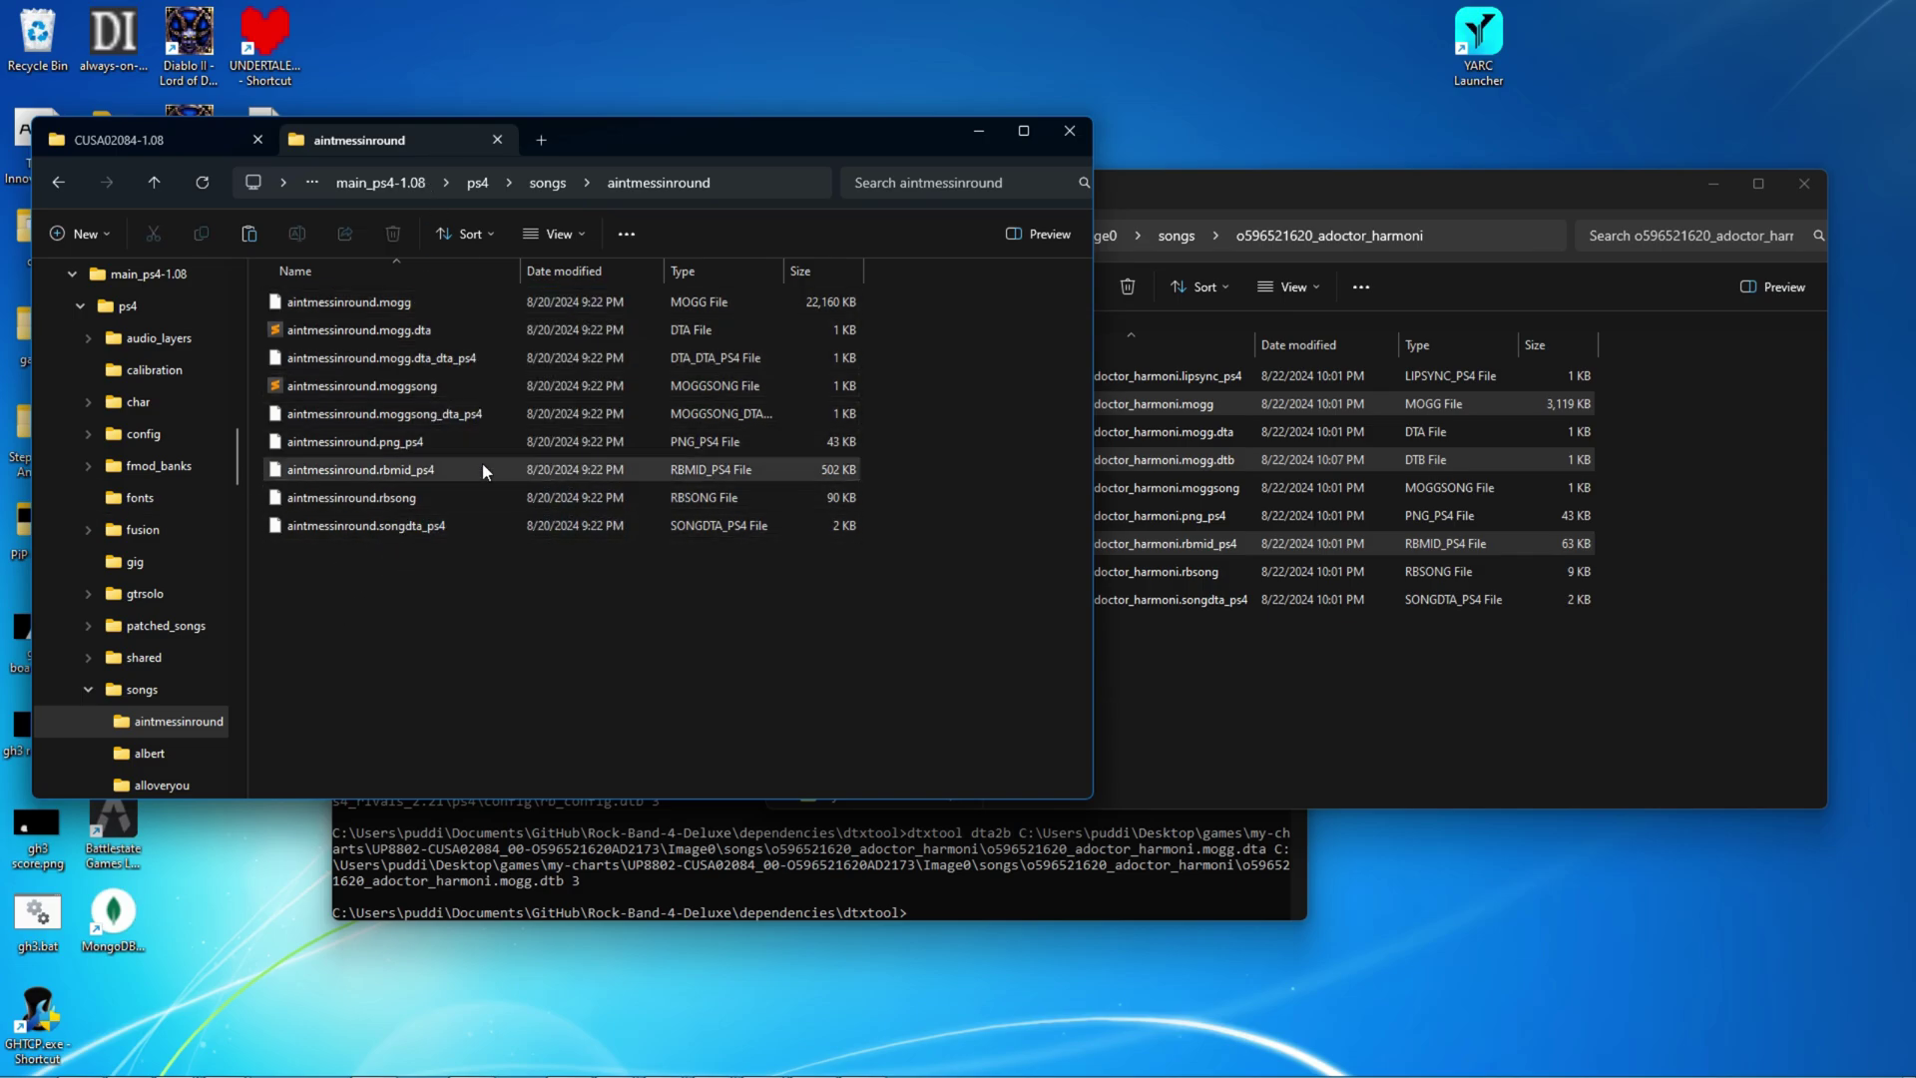
Step: After checking the game folder, reselect aintmessinround.mogg, .mogg.dta_dta_ps4 and .rbmid_ps4
{"action": "left_click", "coordinate": [143, 144]}
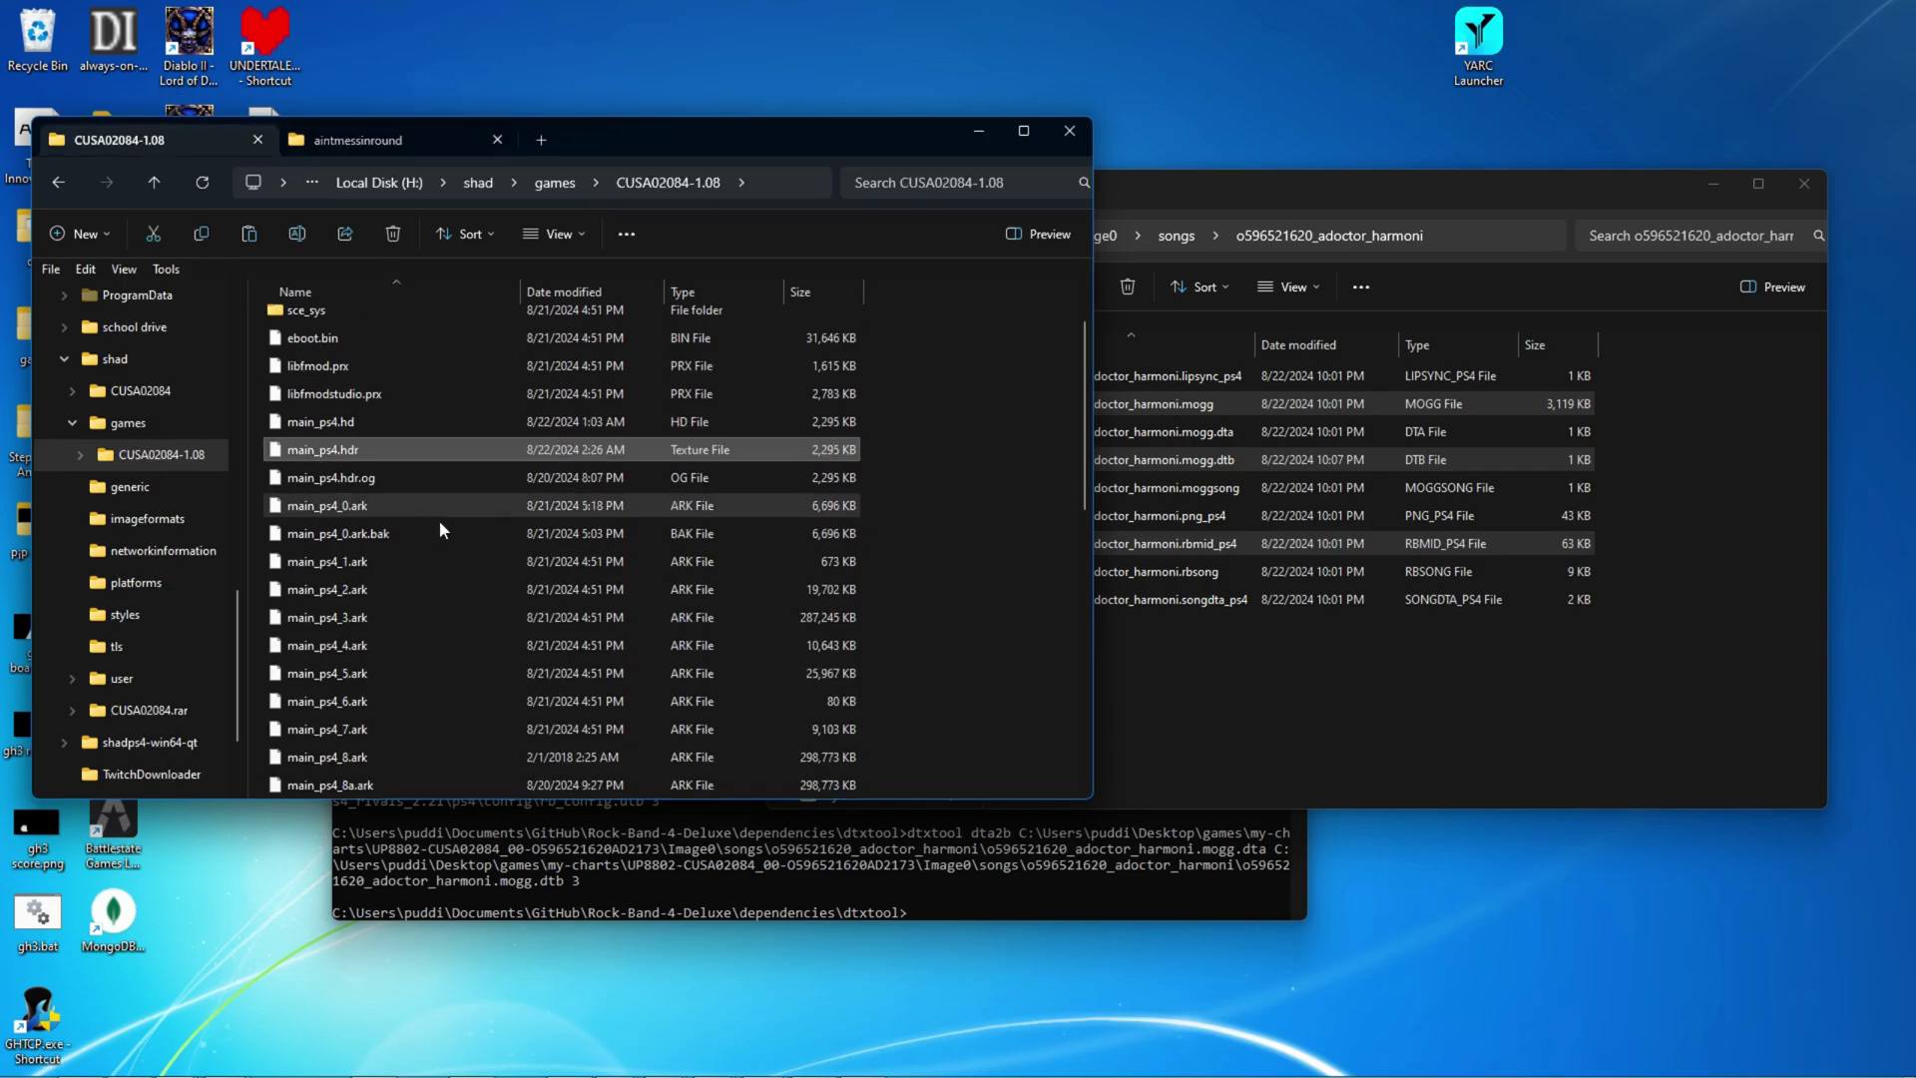
{"action": "scroll", "coordinate": [441, 528], "scroll_direction": "down", "scroll_amount": 3}
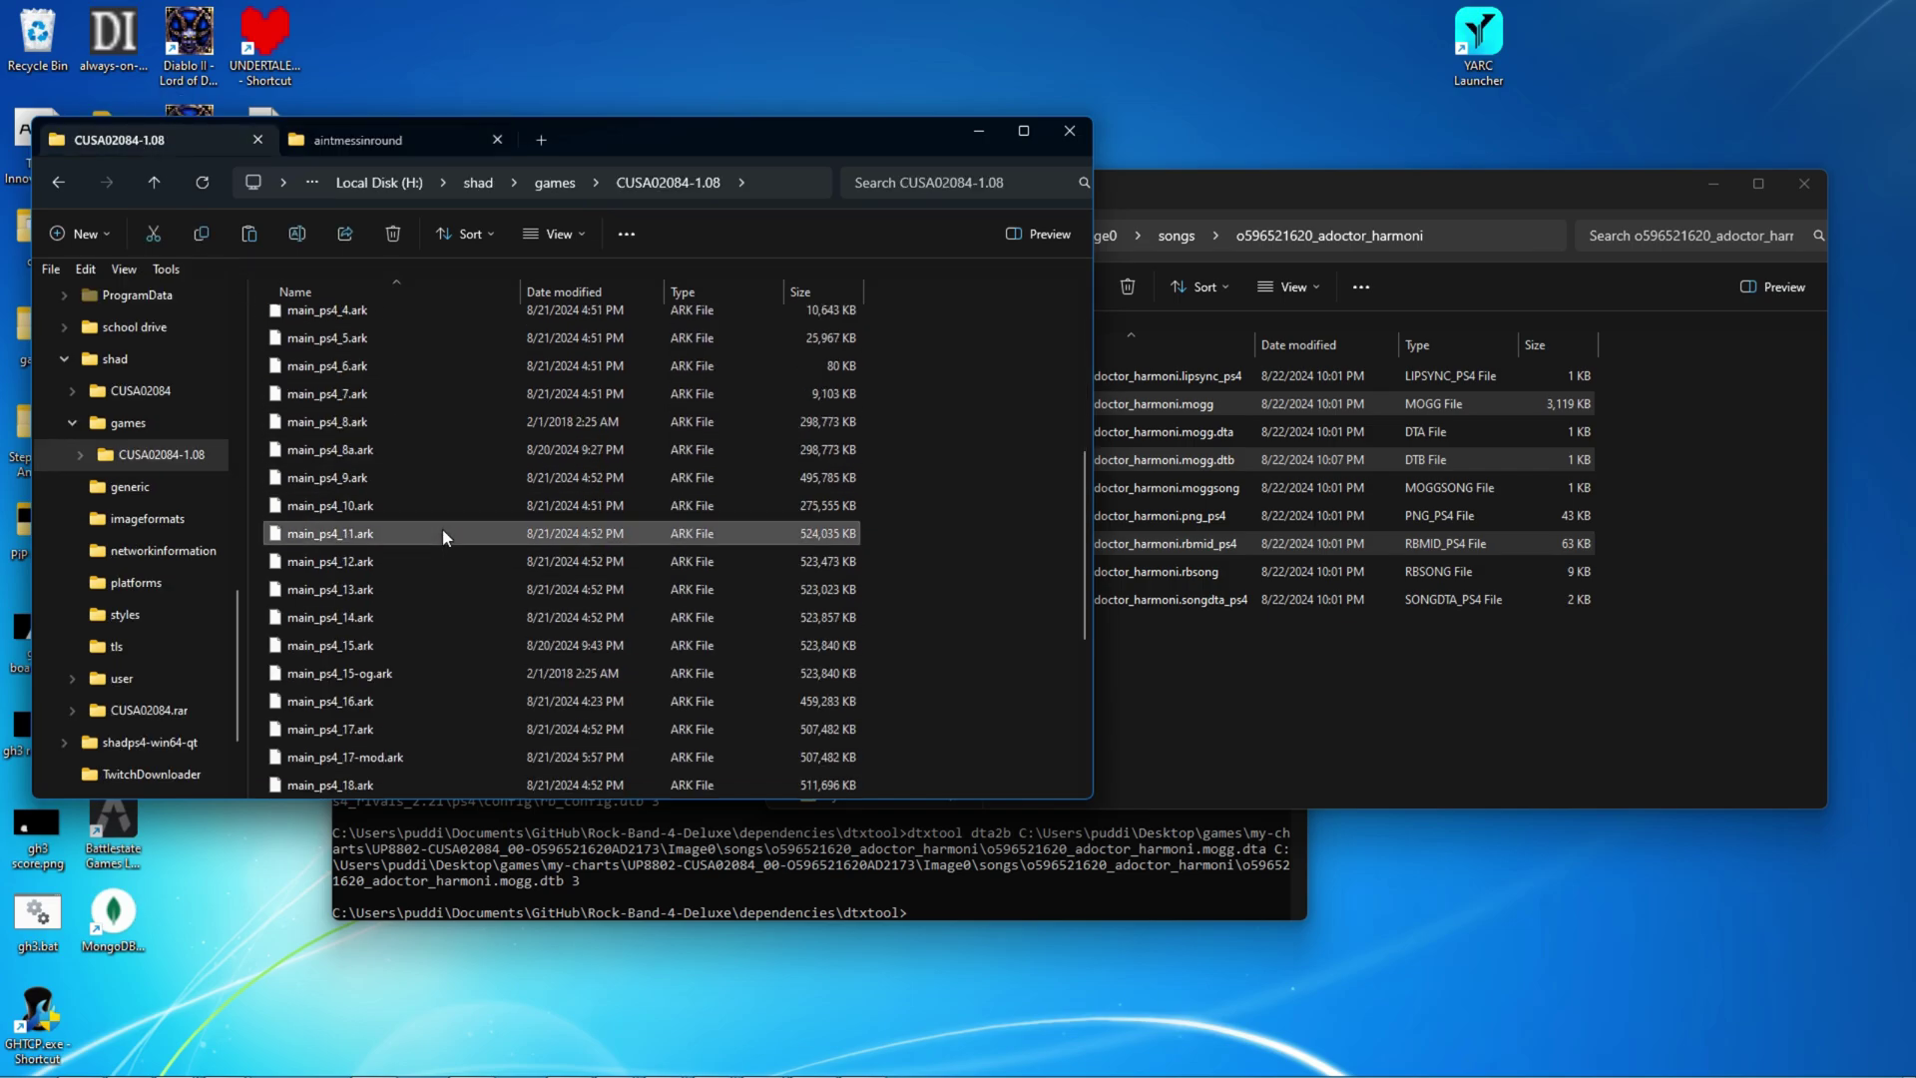
{"action": "left_click", "coordinate": [359, 140]}
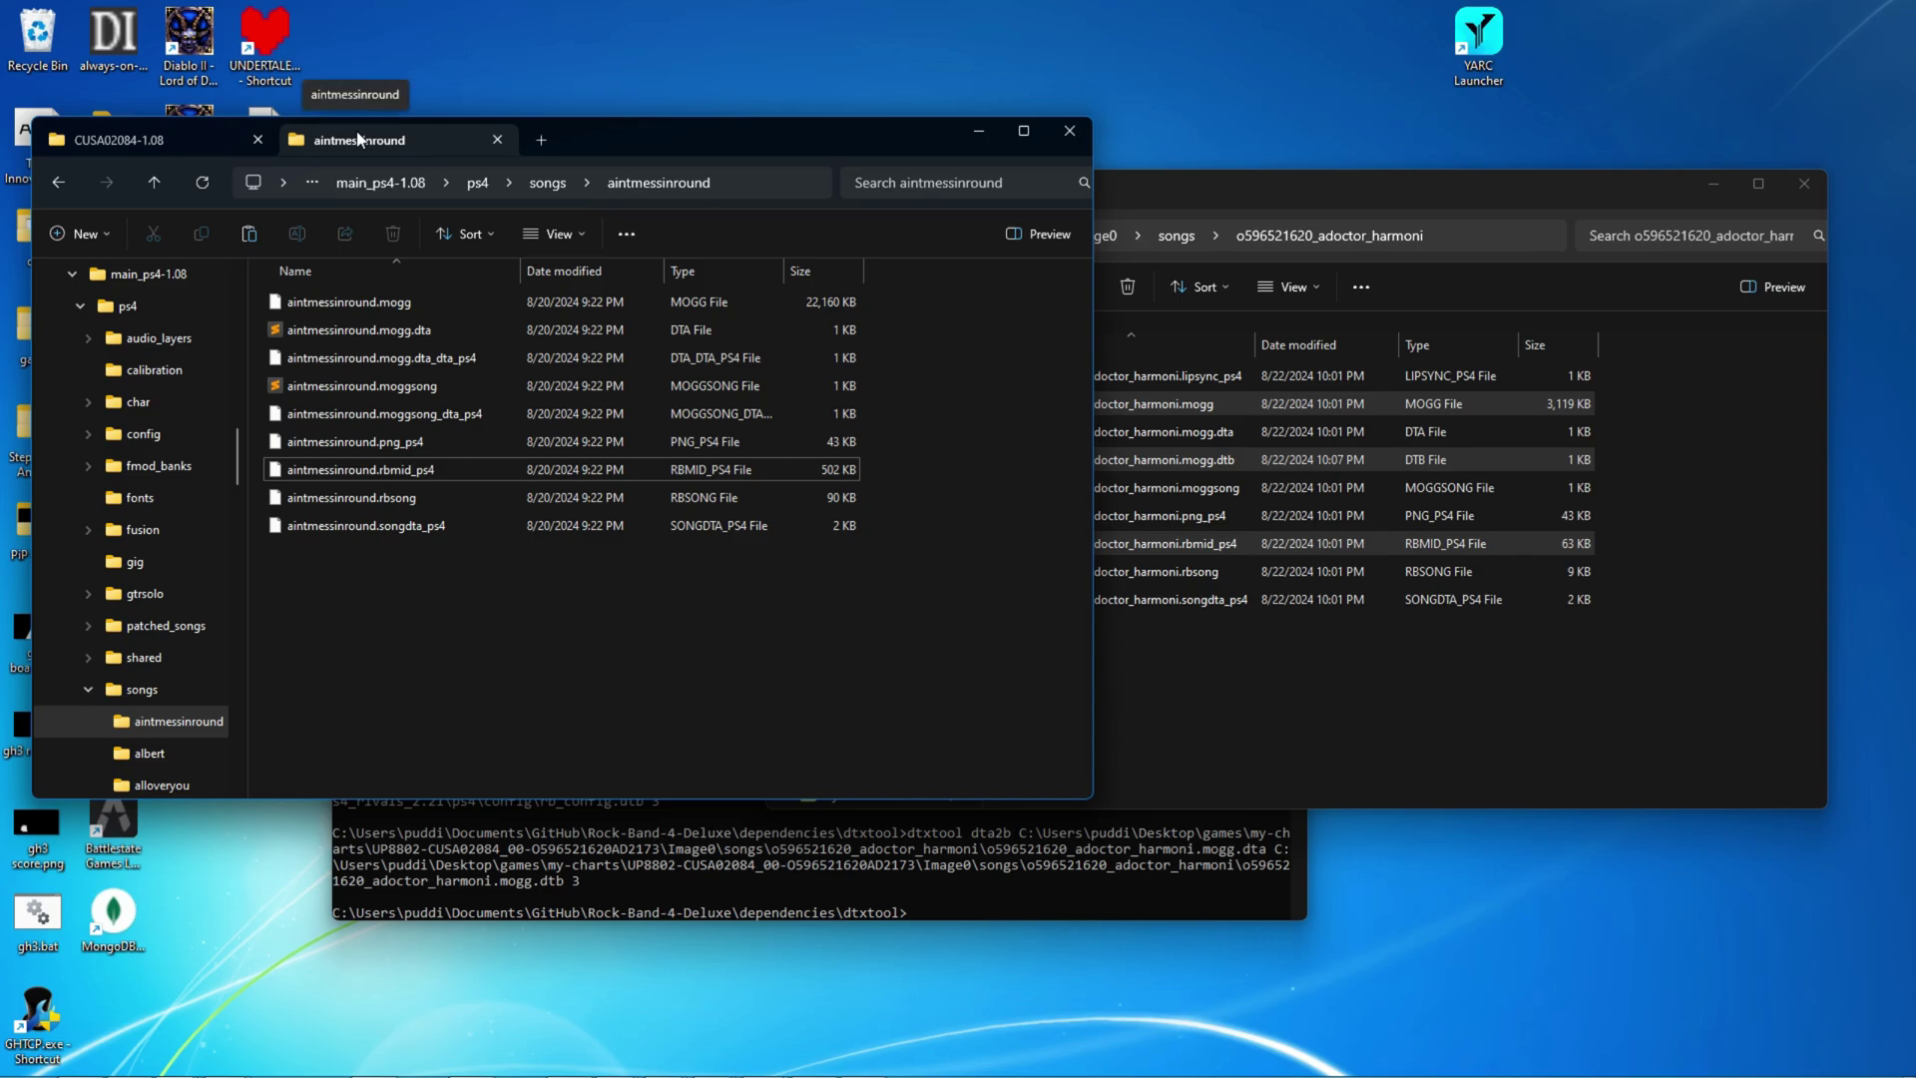
{"action": "left_click", "coordinate": [412, 302]}
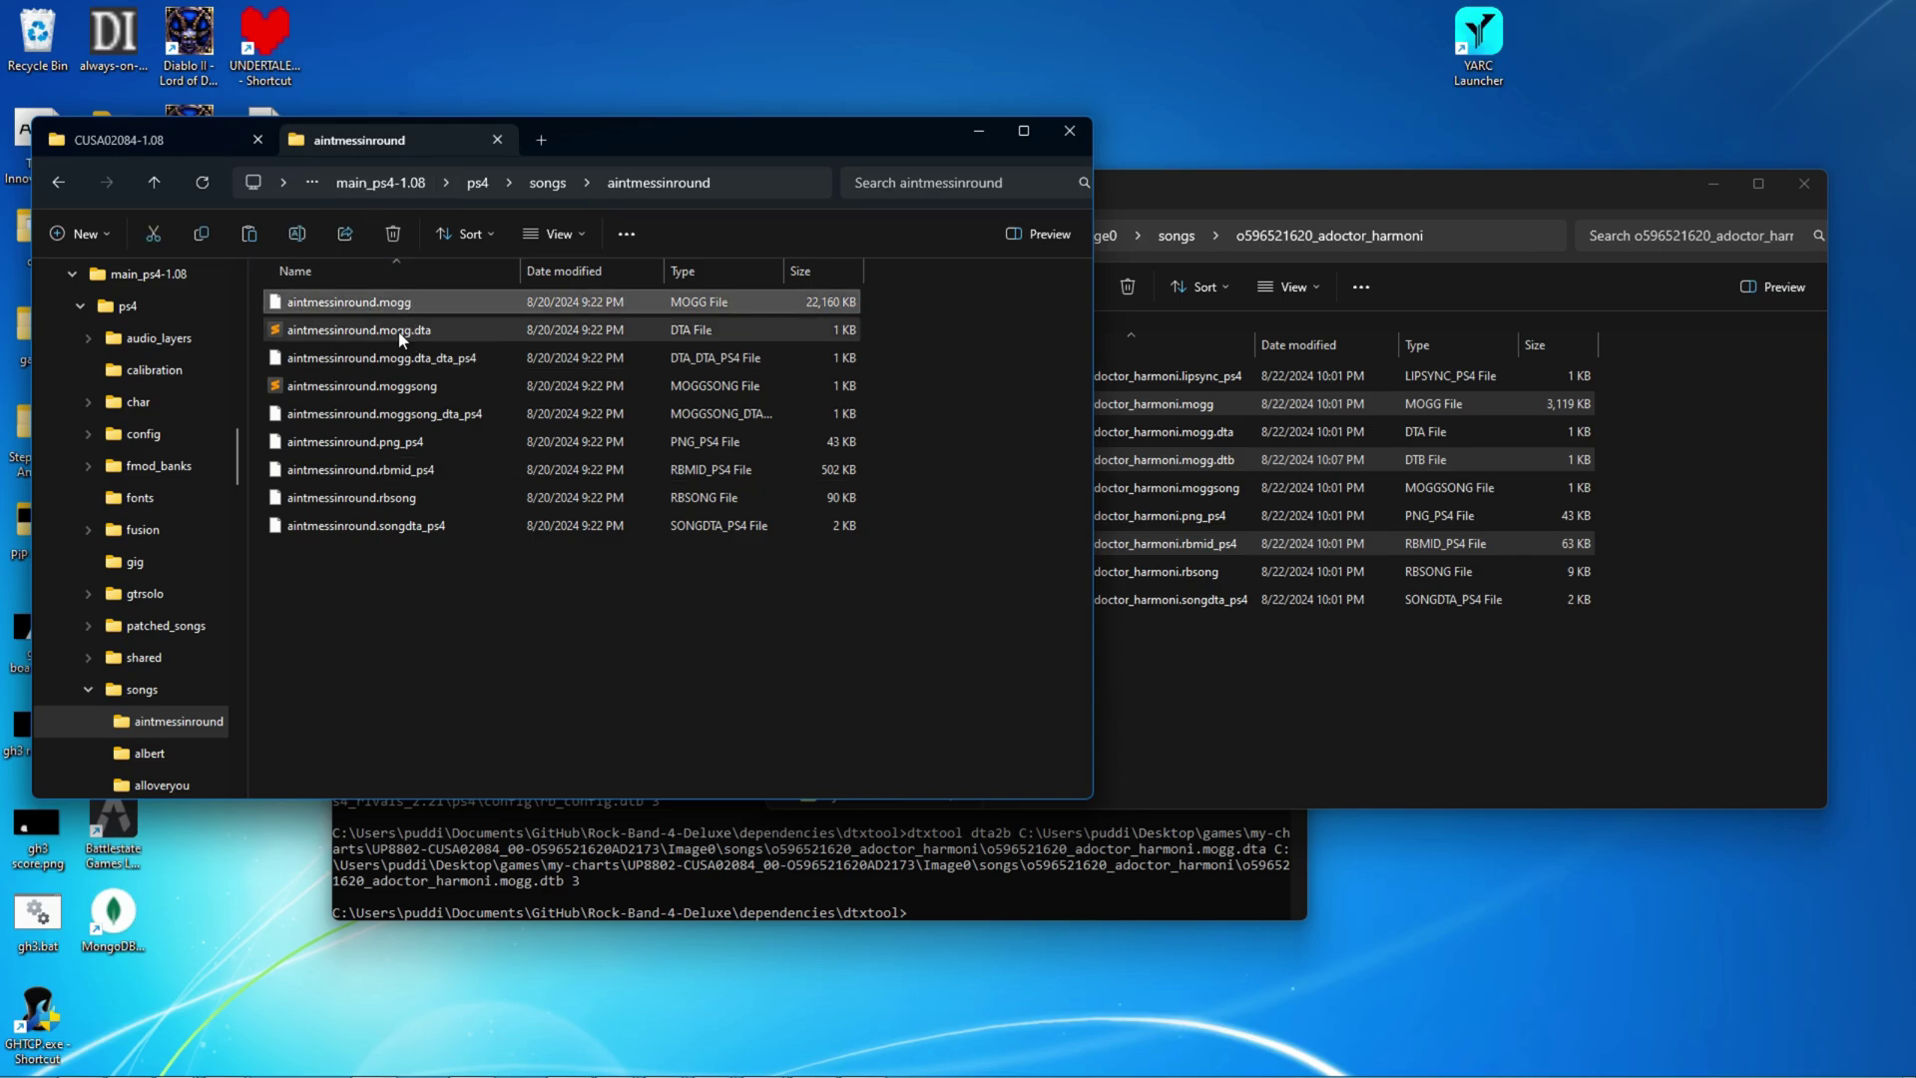
{"action": "left_click", "coordinate": [381, 359], "text": "ctrl"}
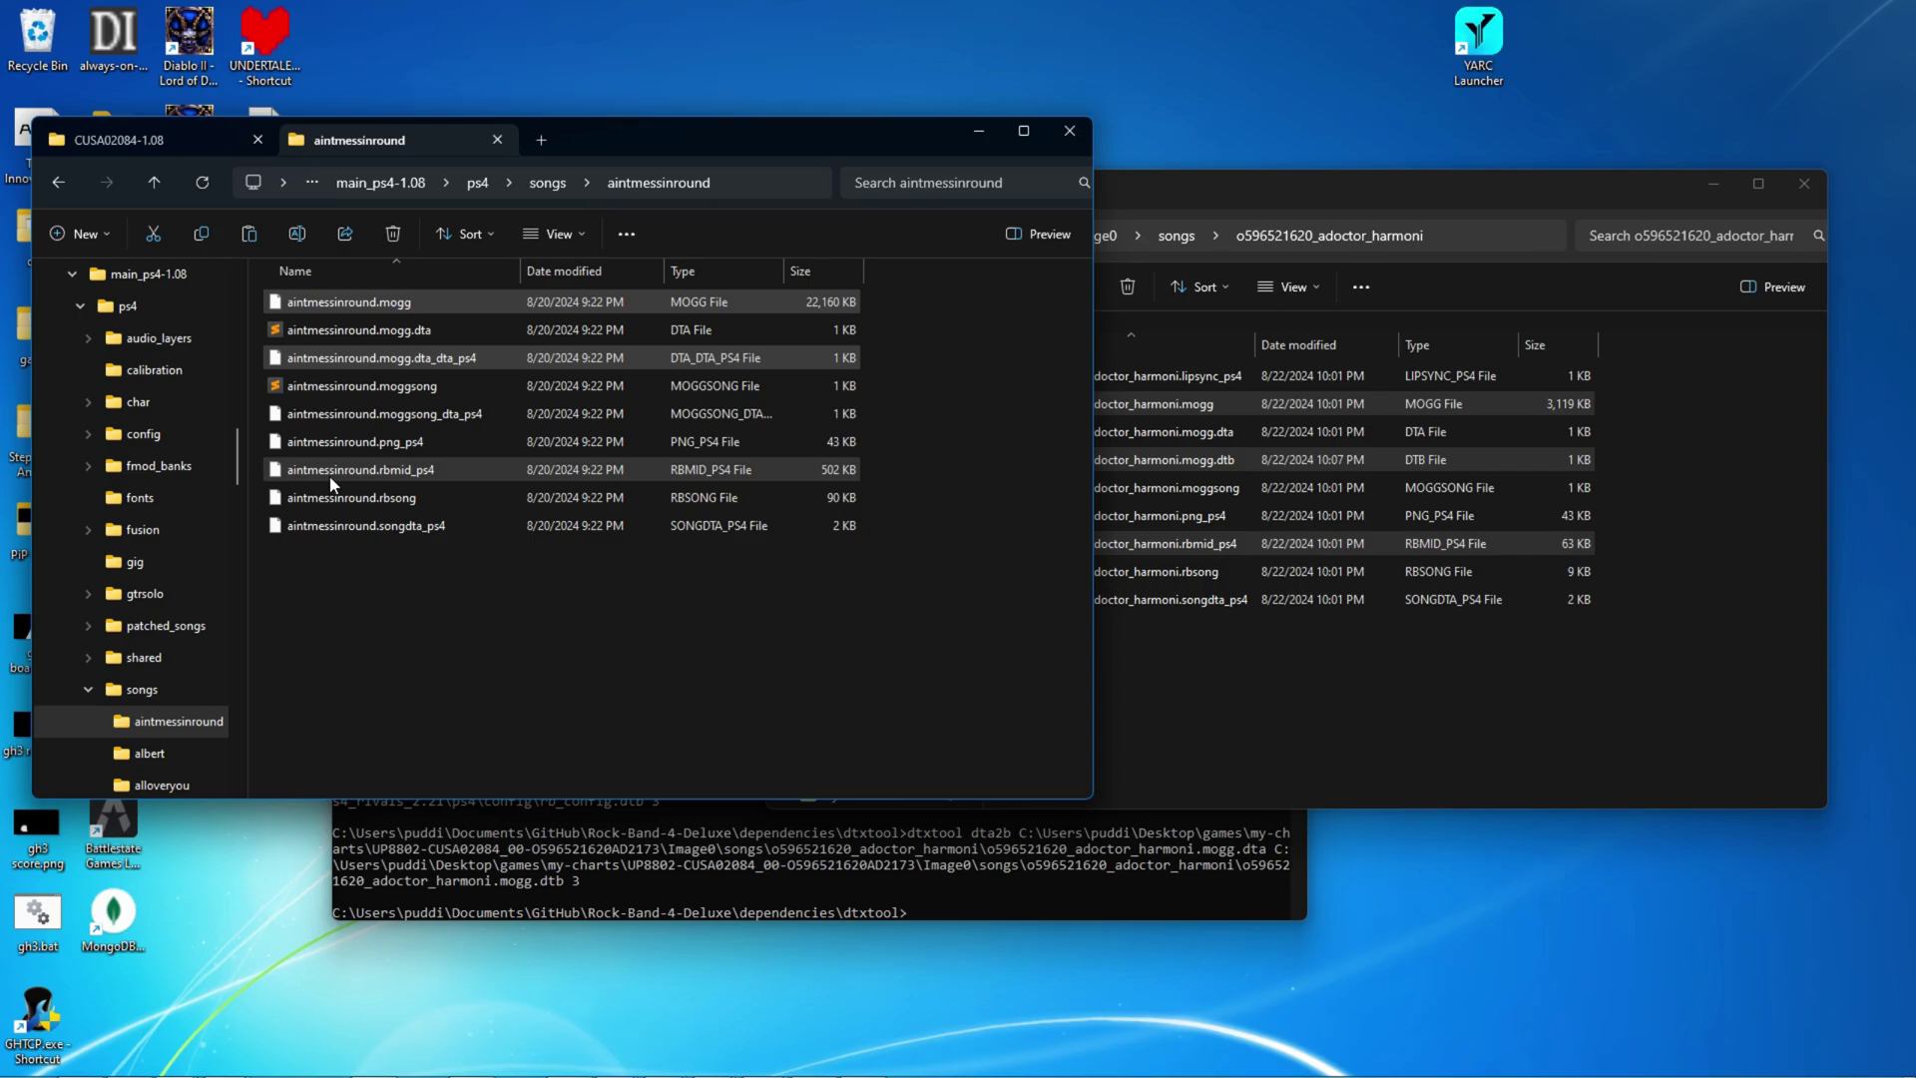
{"action": "left_click", "coordinate": [737, 471], "text": "ctrl"}
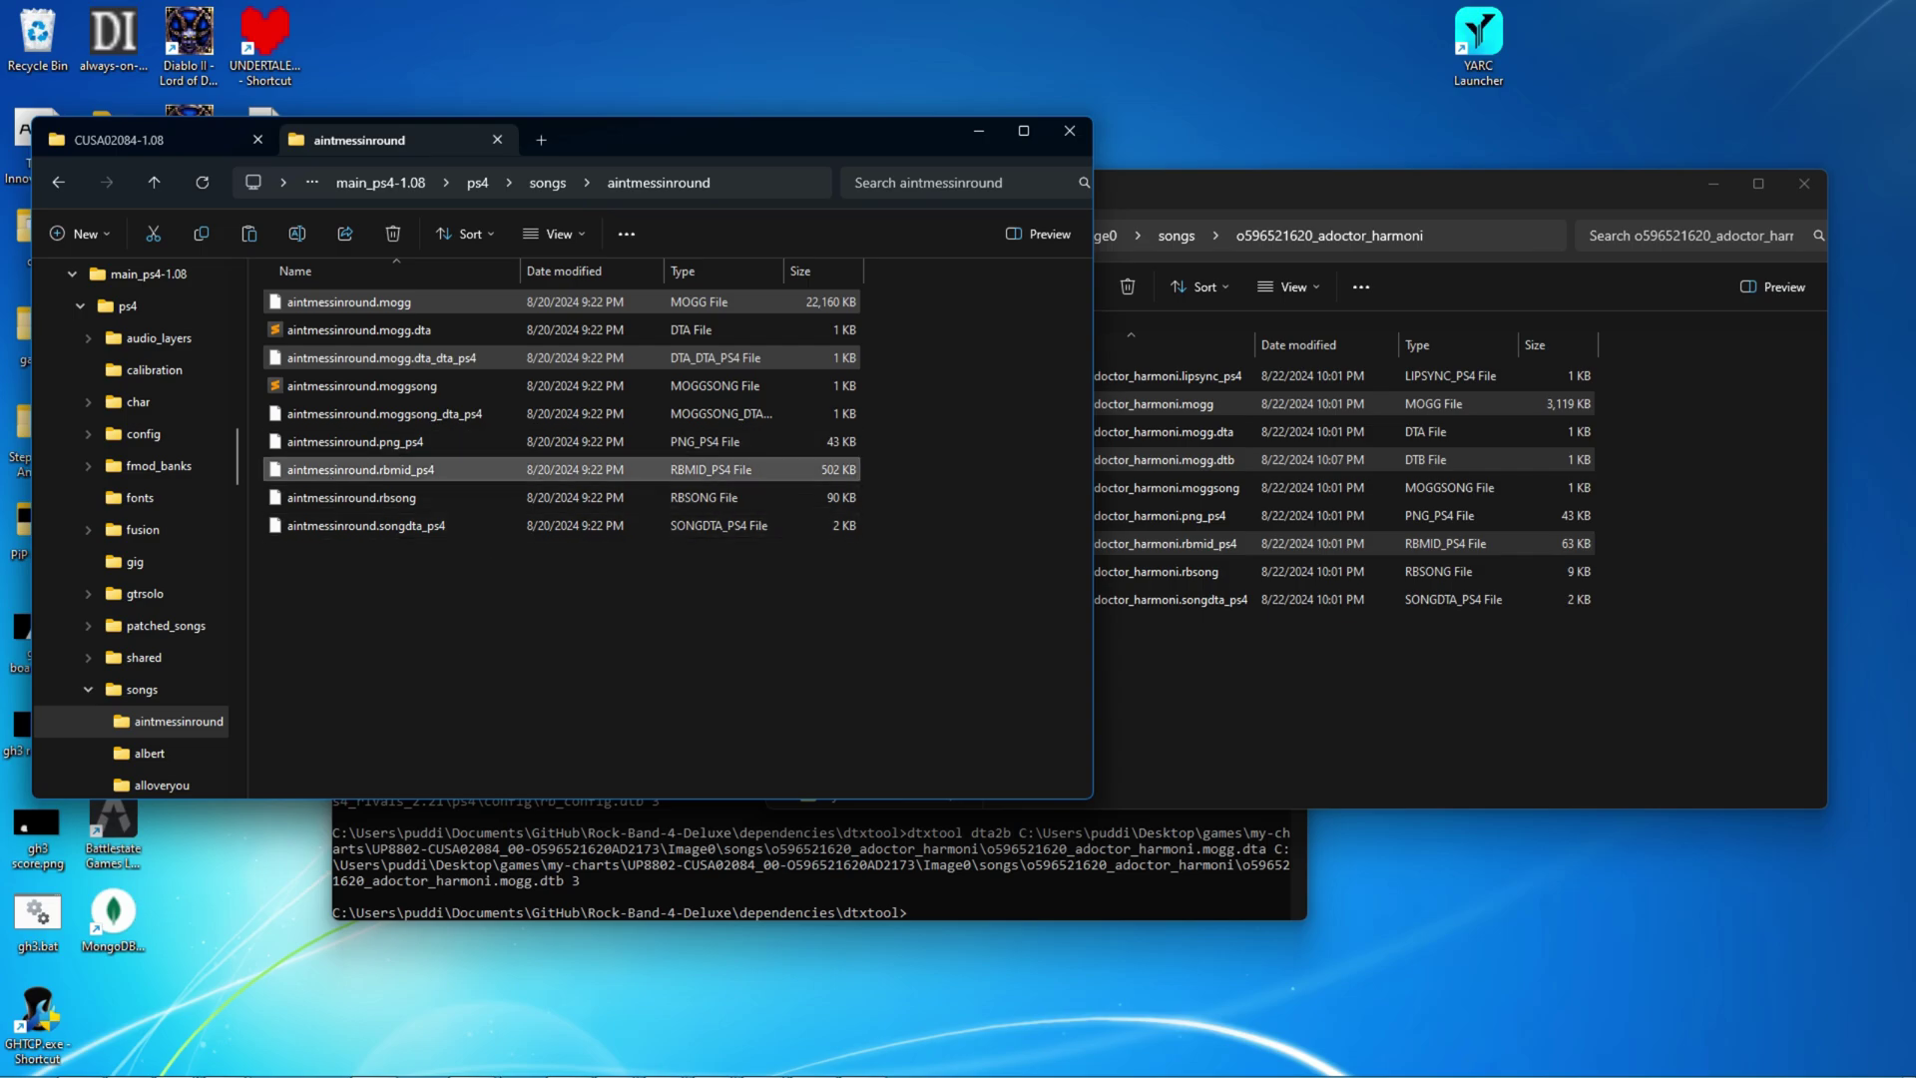
Step: Arrange the grepWin and HxD windows, then open the three aintmessinround files in HxD
{"action": "mouse_move", "coordinate": [763, 1043]}
{"action": "left_click", "coordinate": [714, 952]}
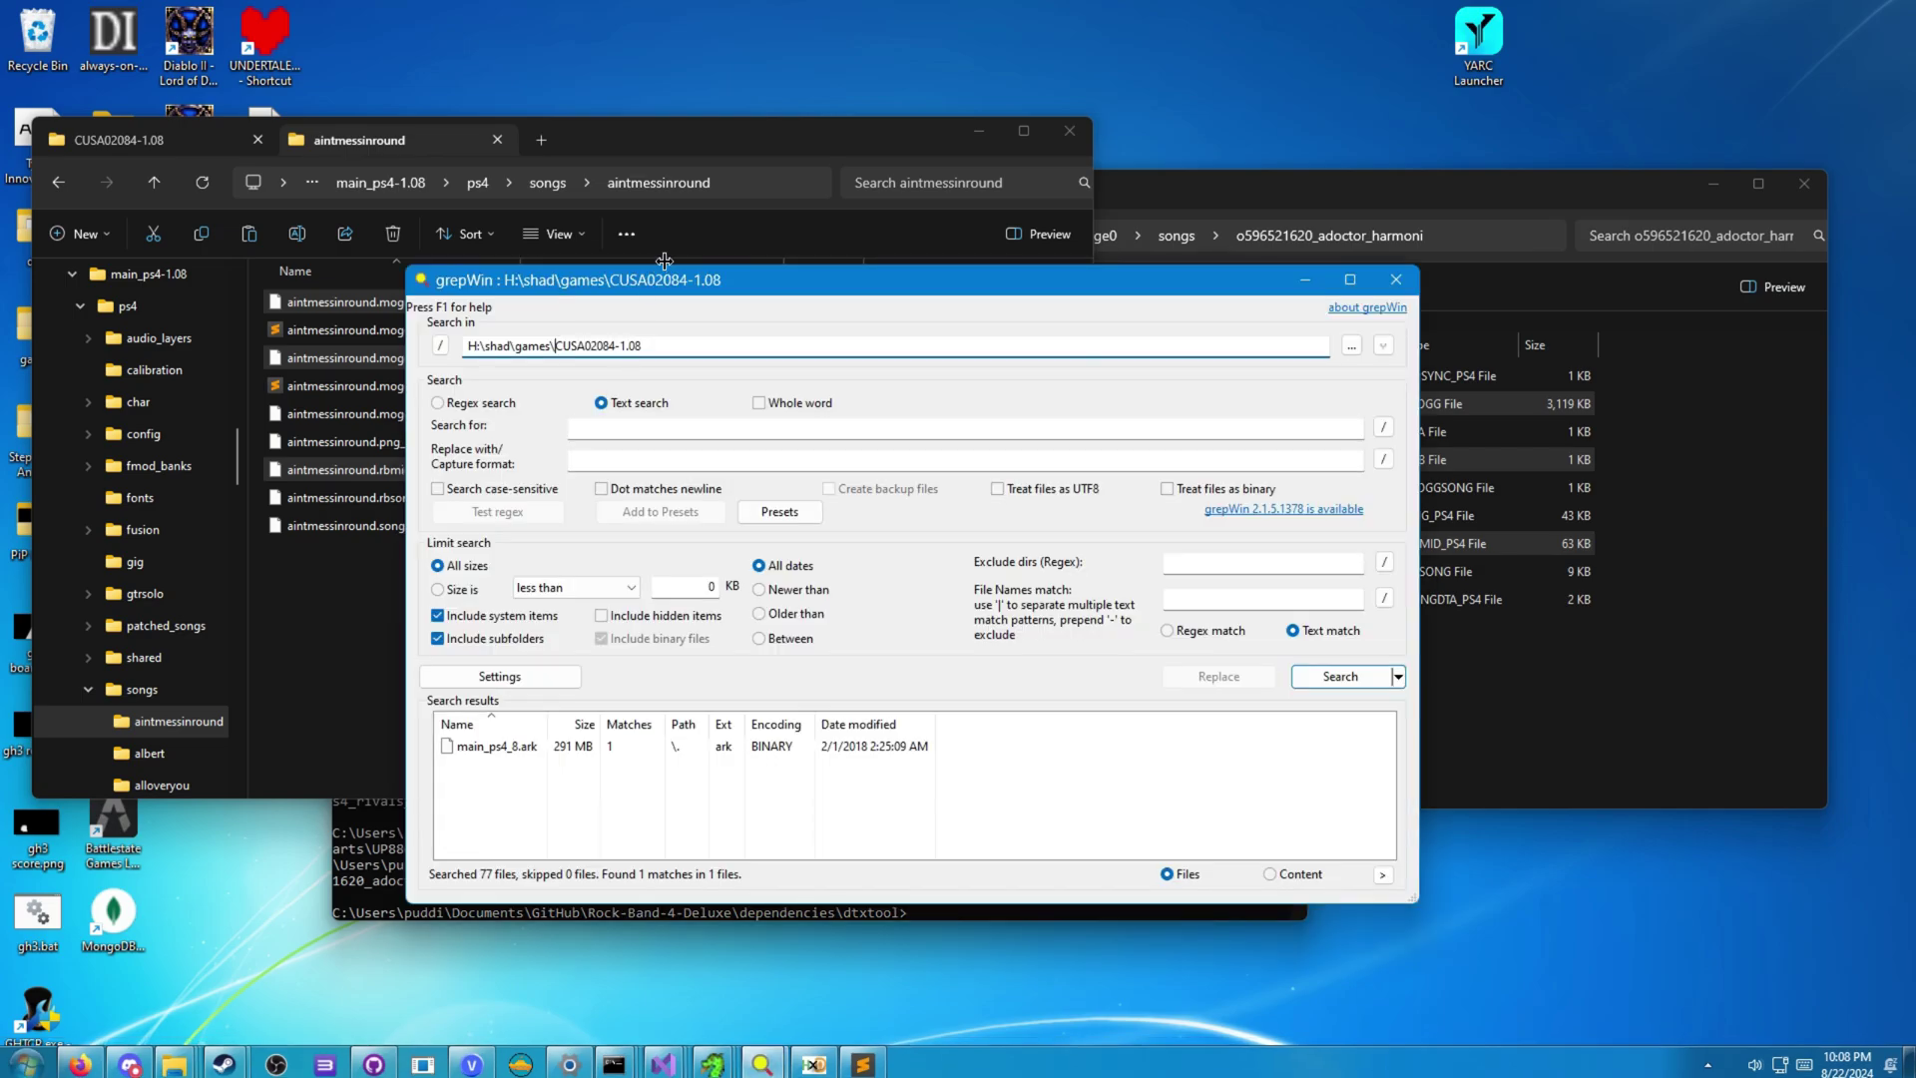
{"action": "left_click_drag", "start_coordinate": [666, 292], "coordinate": [893, 371]}
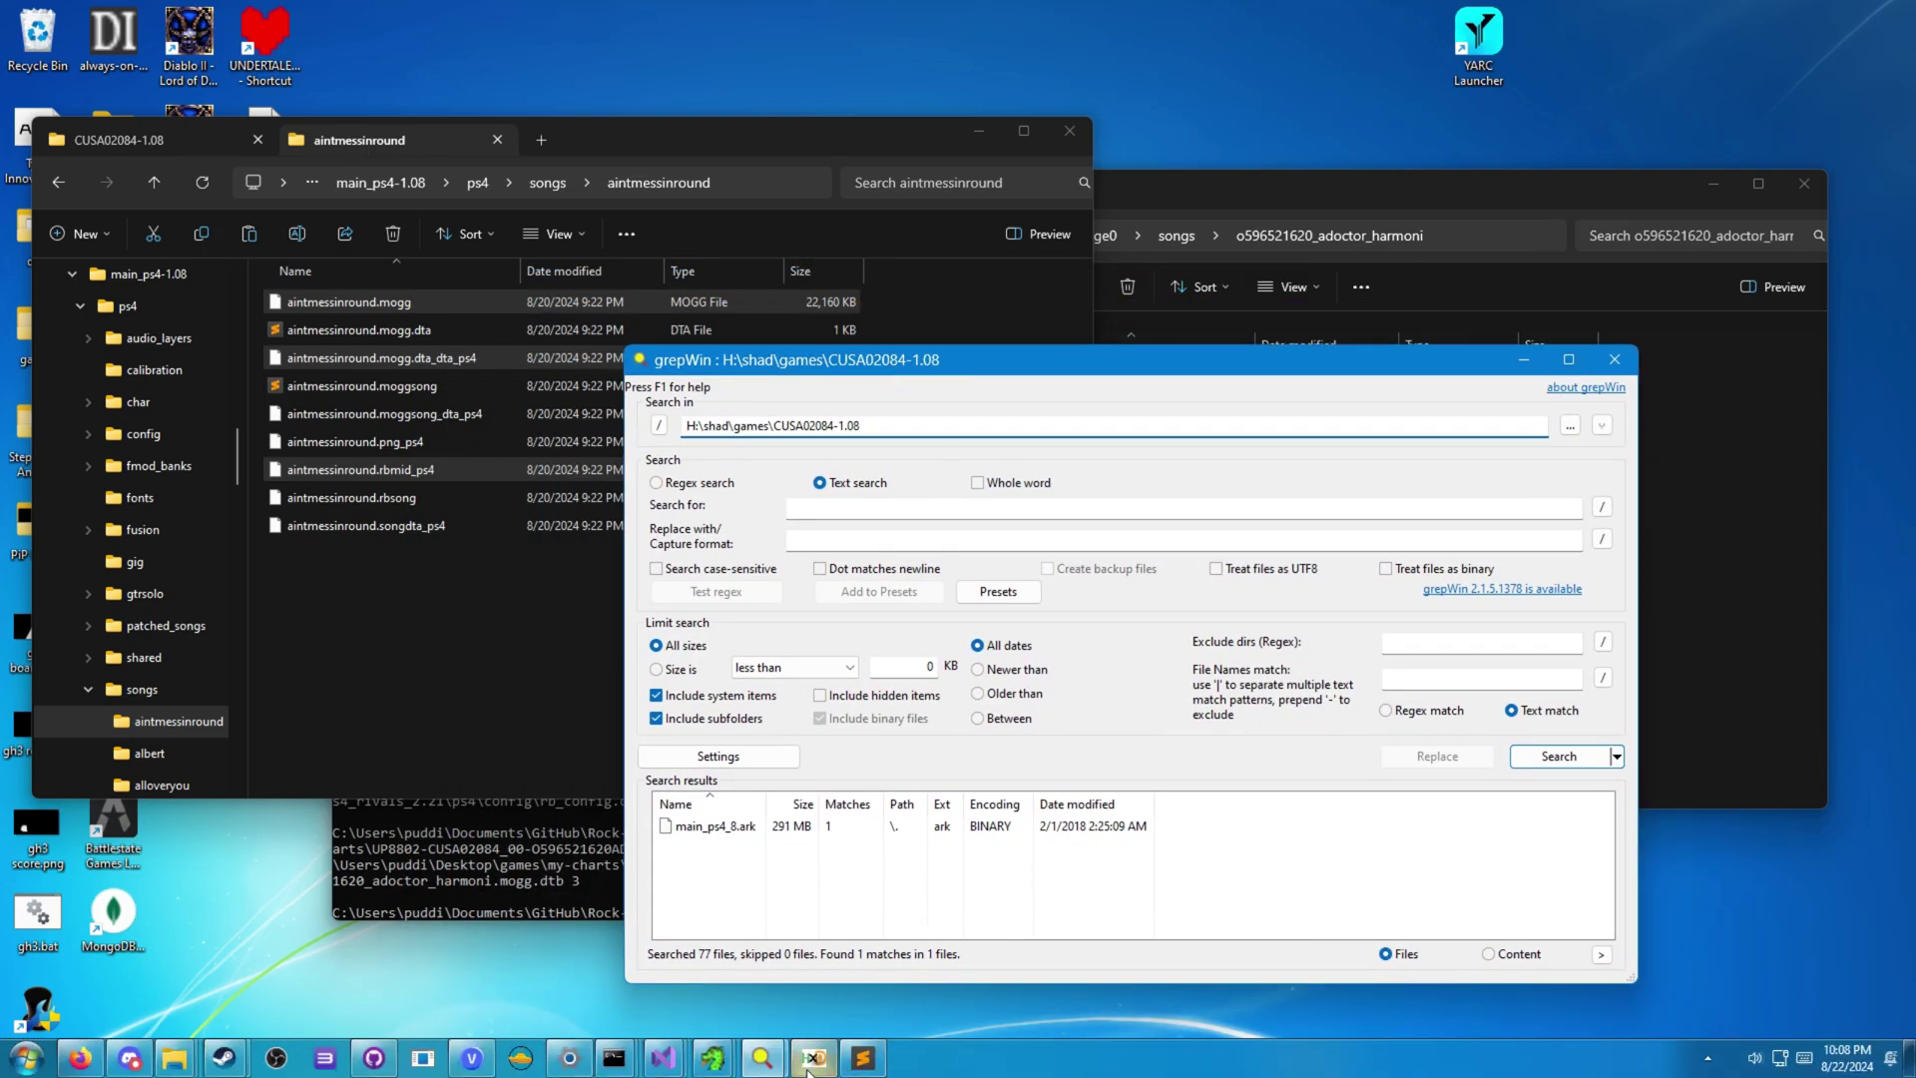
{"action": "left_click", "coordinate": [818, 1059]}
{"action": "left_click_drag", "start_coordinate": [903, 132], "coordinate": [729, 224]}
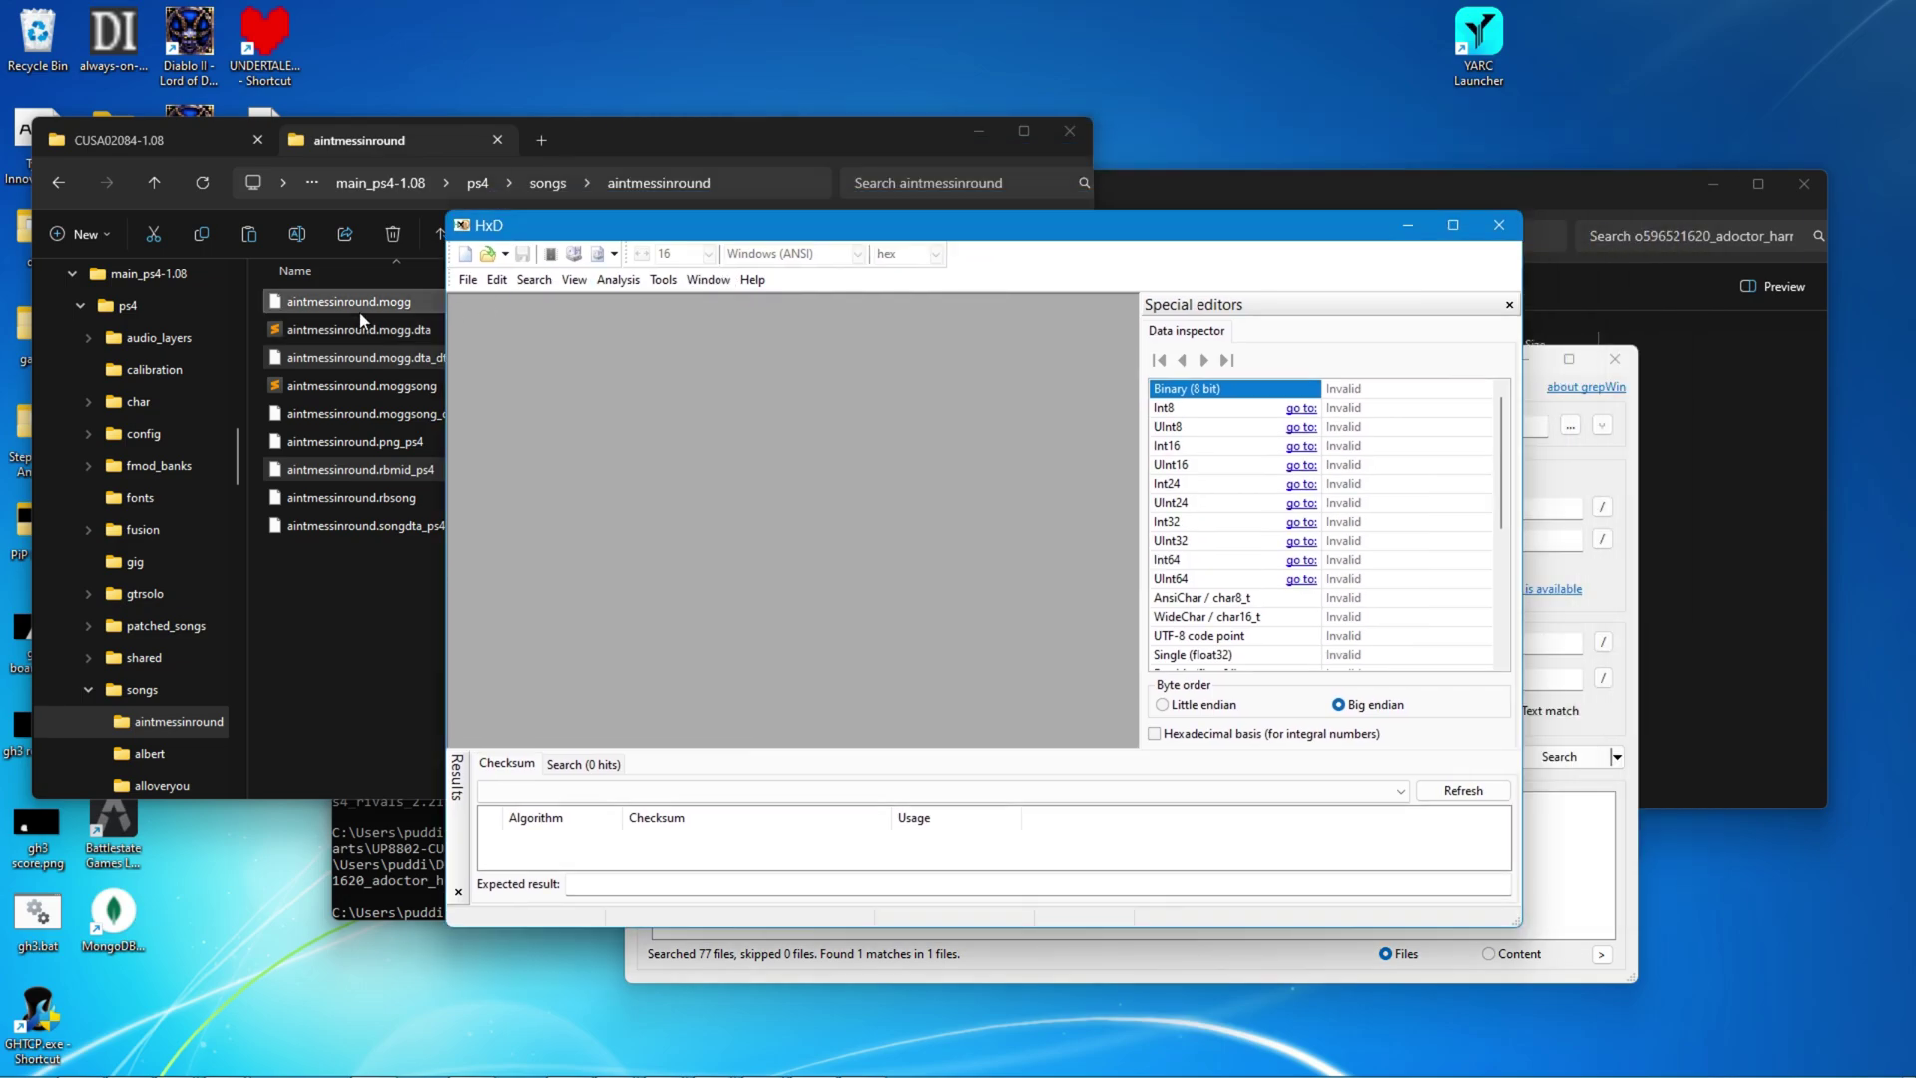
{"action": "left_click_drag", "start_coordinate": [349, 301], "coordinate": [738, 494]}
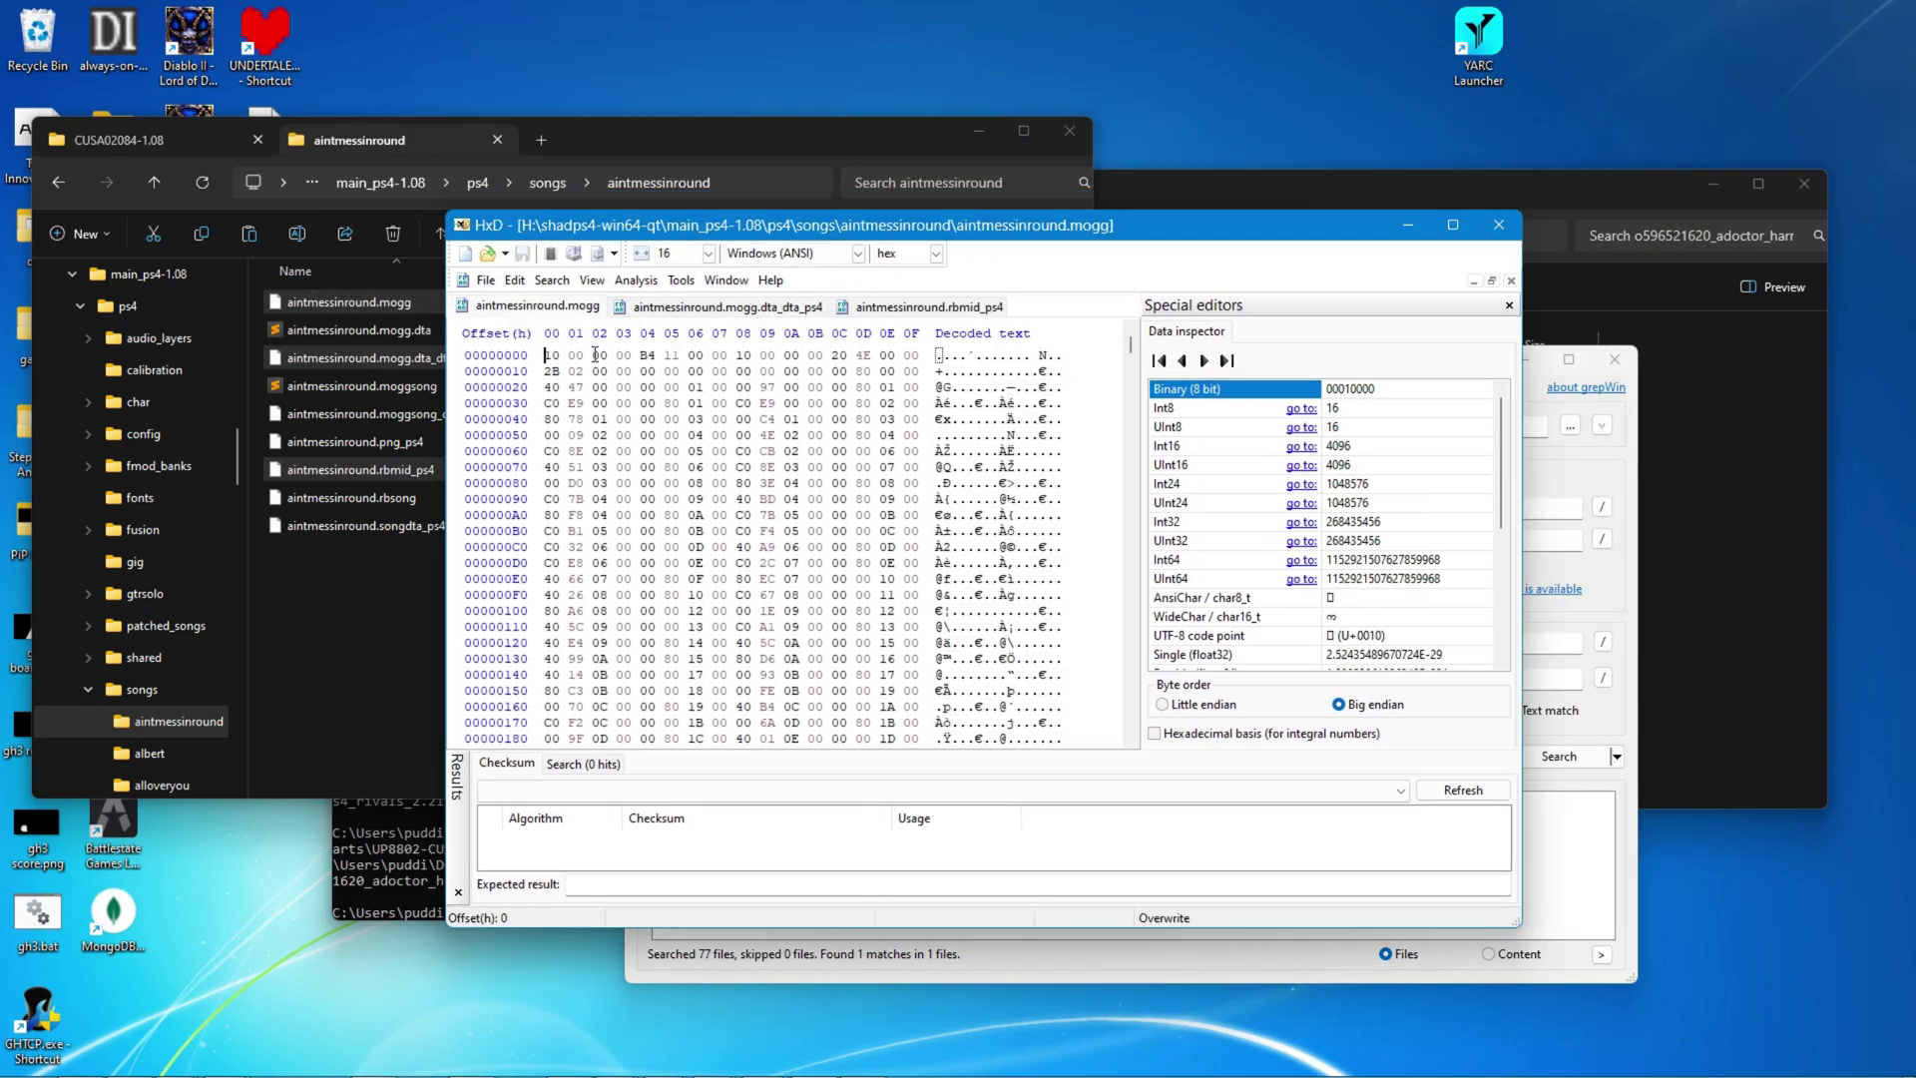
Step: Copy the 9 bytes at offsets 11C3-11CB of aintmessinround.mogg
{"action": "scroll", "coordinate": [1004, 583], "scroll_direction": "down", "scroll_amount": 7}
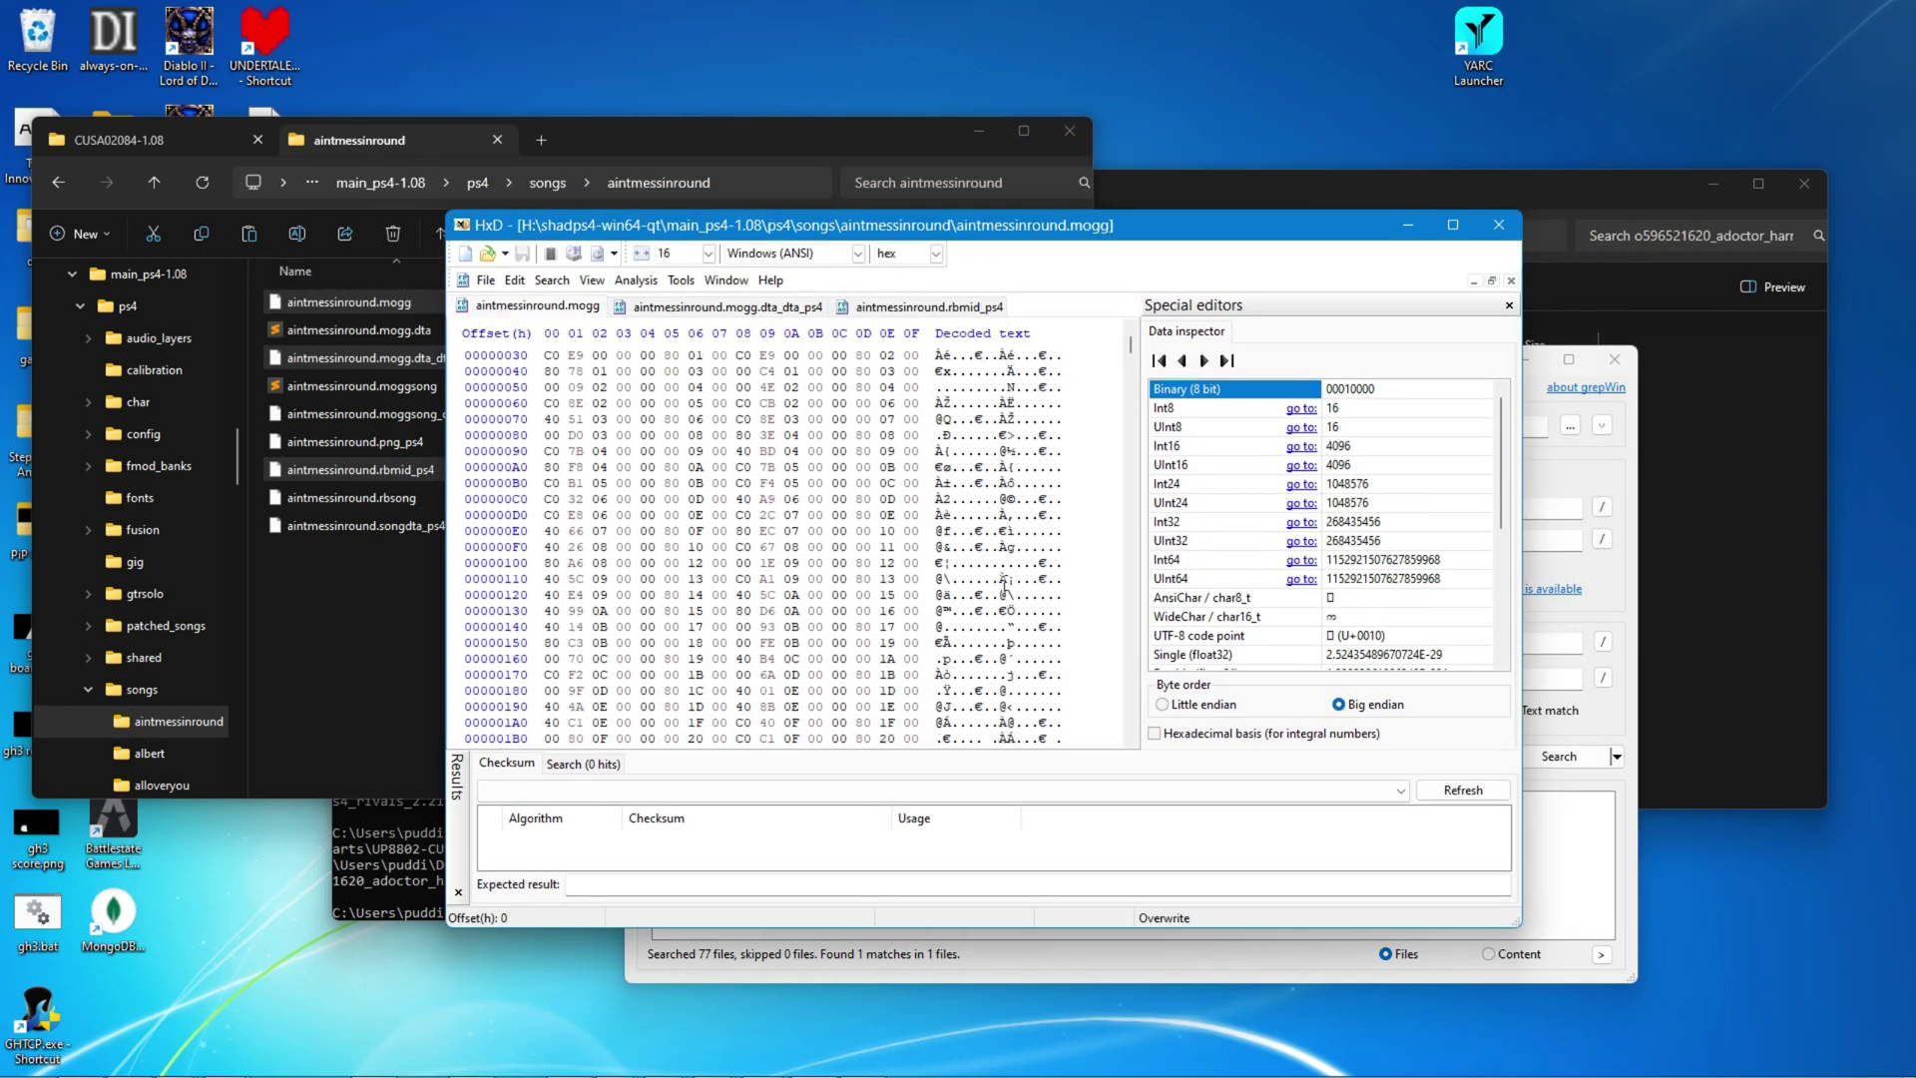
{"action": "scroll", "coordinate": [1004, 583], "scroll_direction": "down", "scroll_amount": 8}
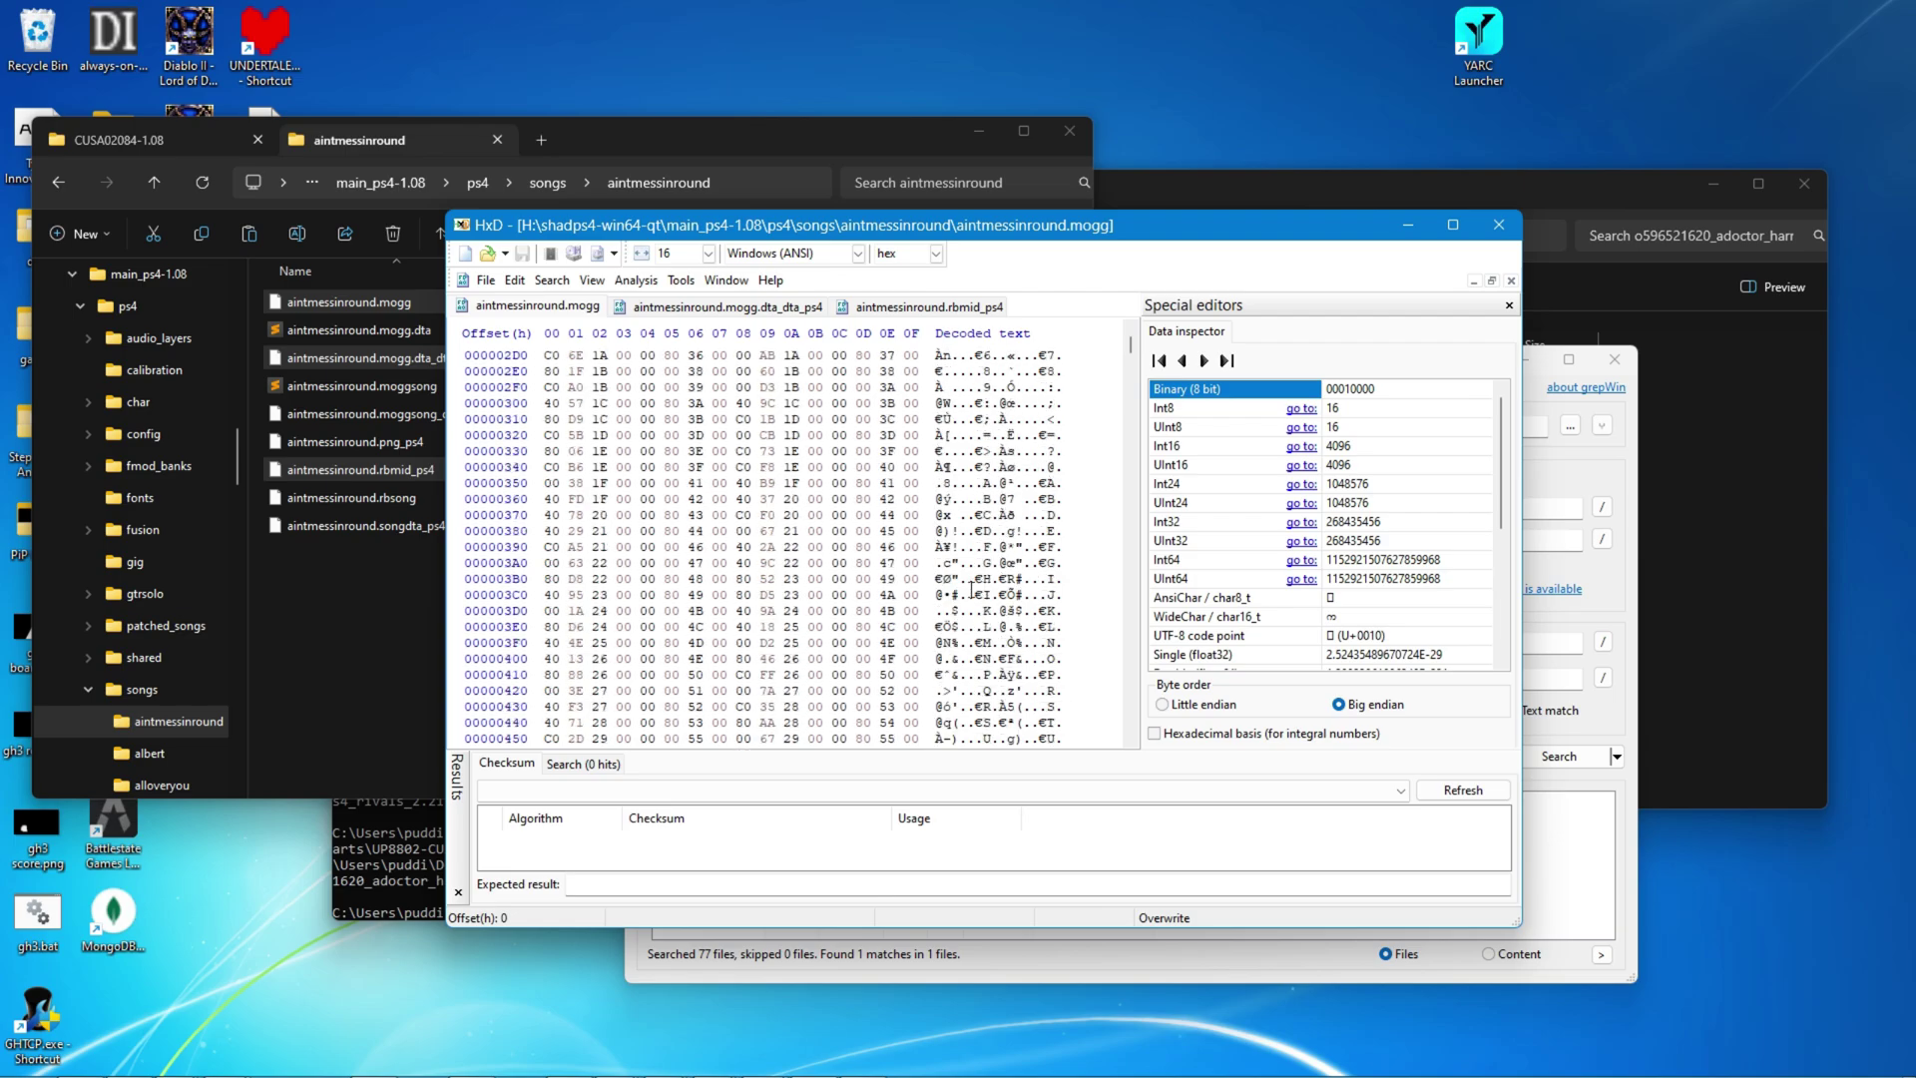
{"action": "scroll", "coordinate": [972, 590], "scroll_direction": "down", "scroll_amount": 20}
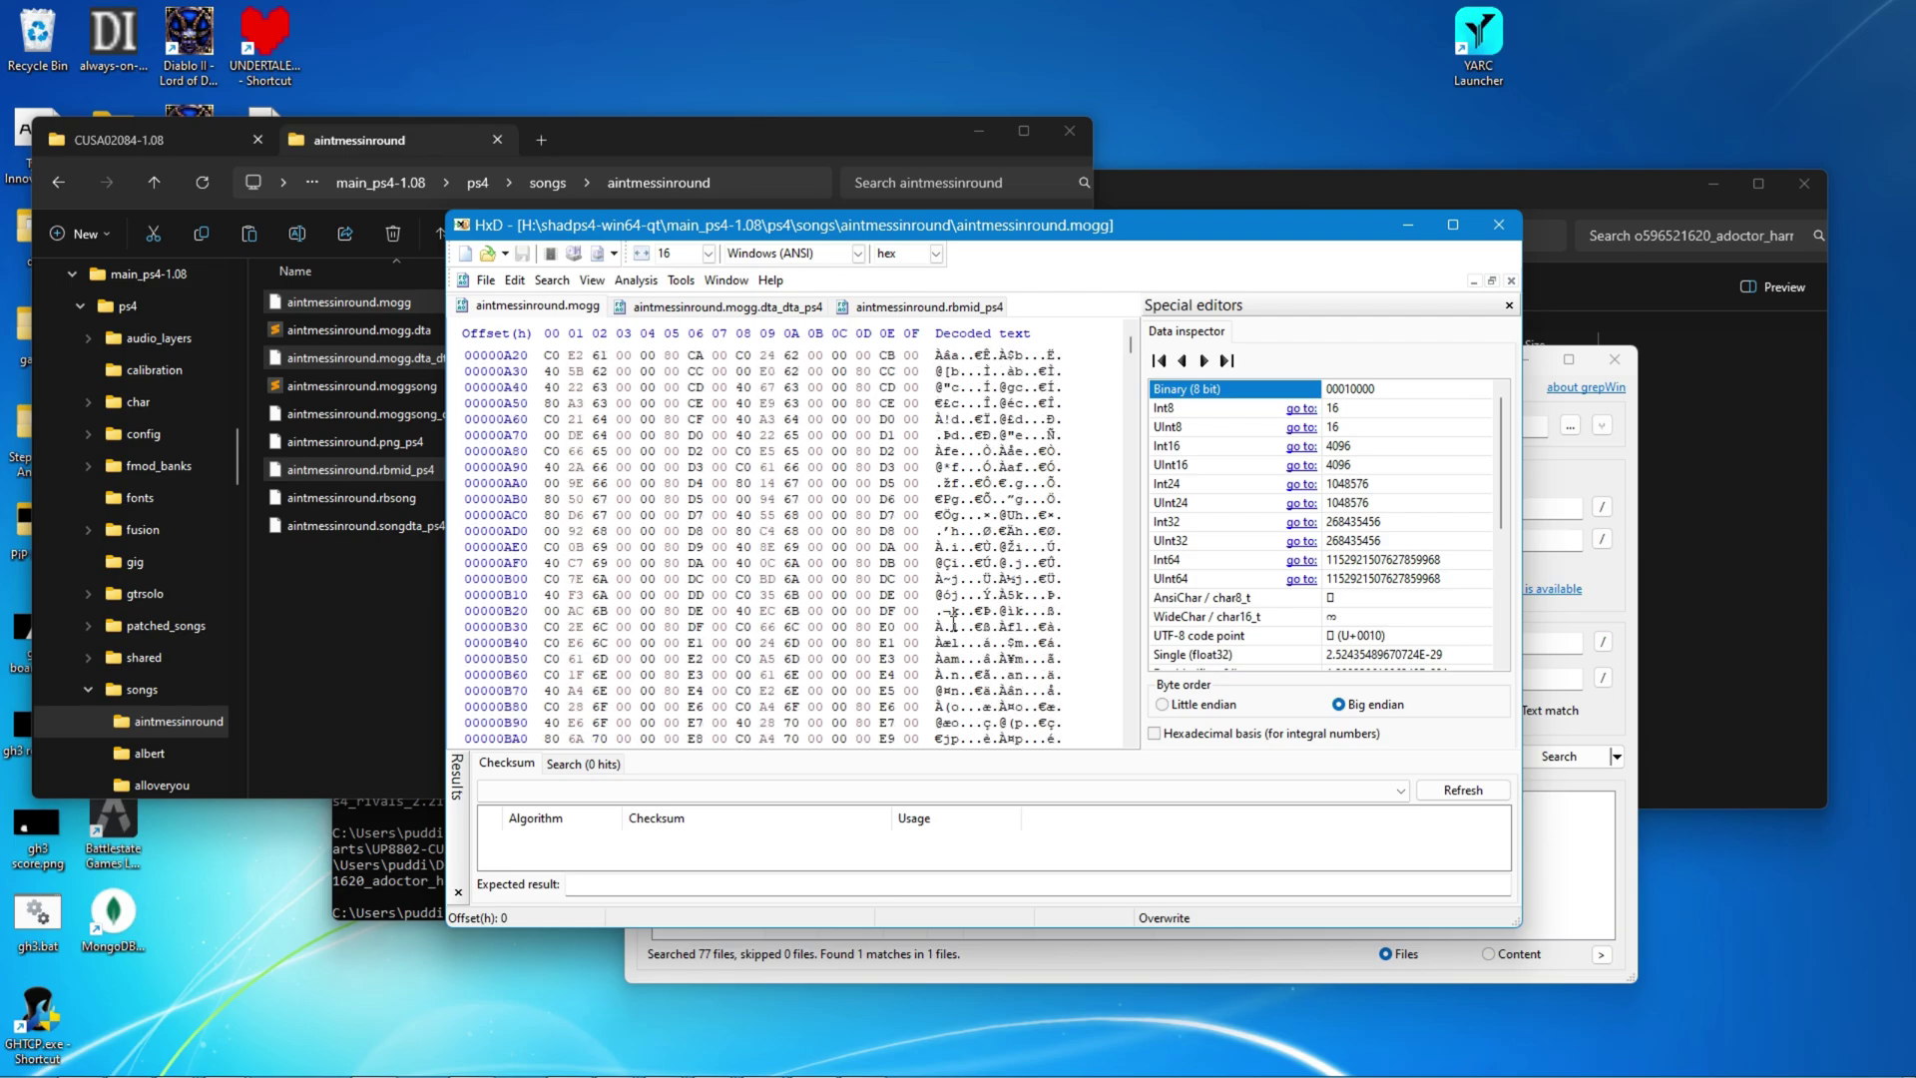
{"action": "scroll", "coordinate": [953, 624], "scroll_direction": "down", "scroll_amount": 20}
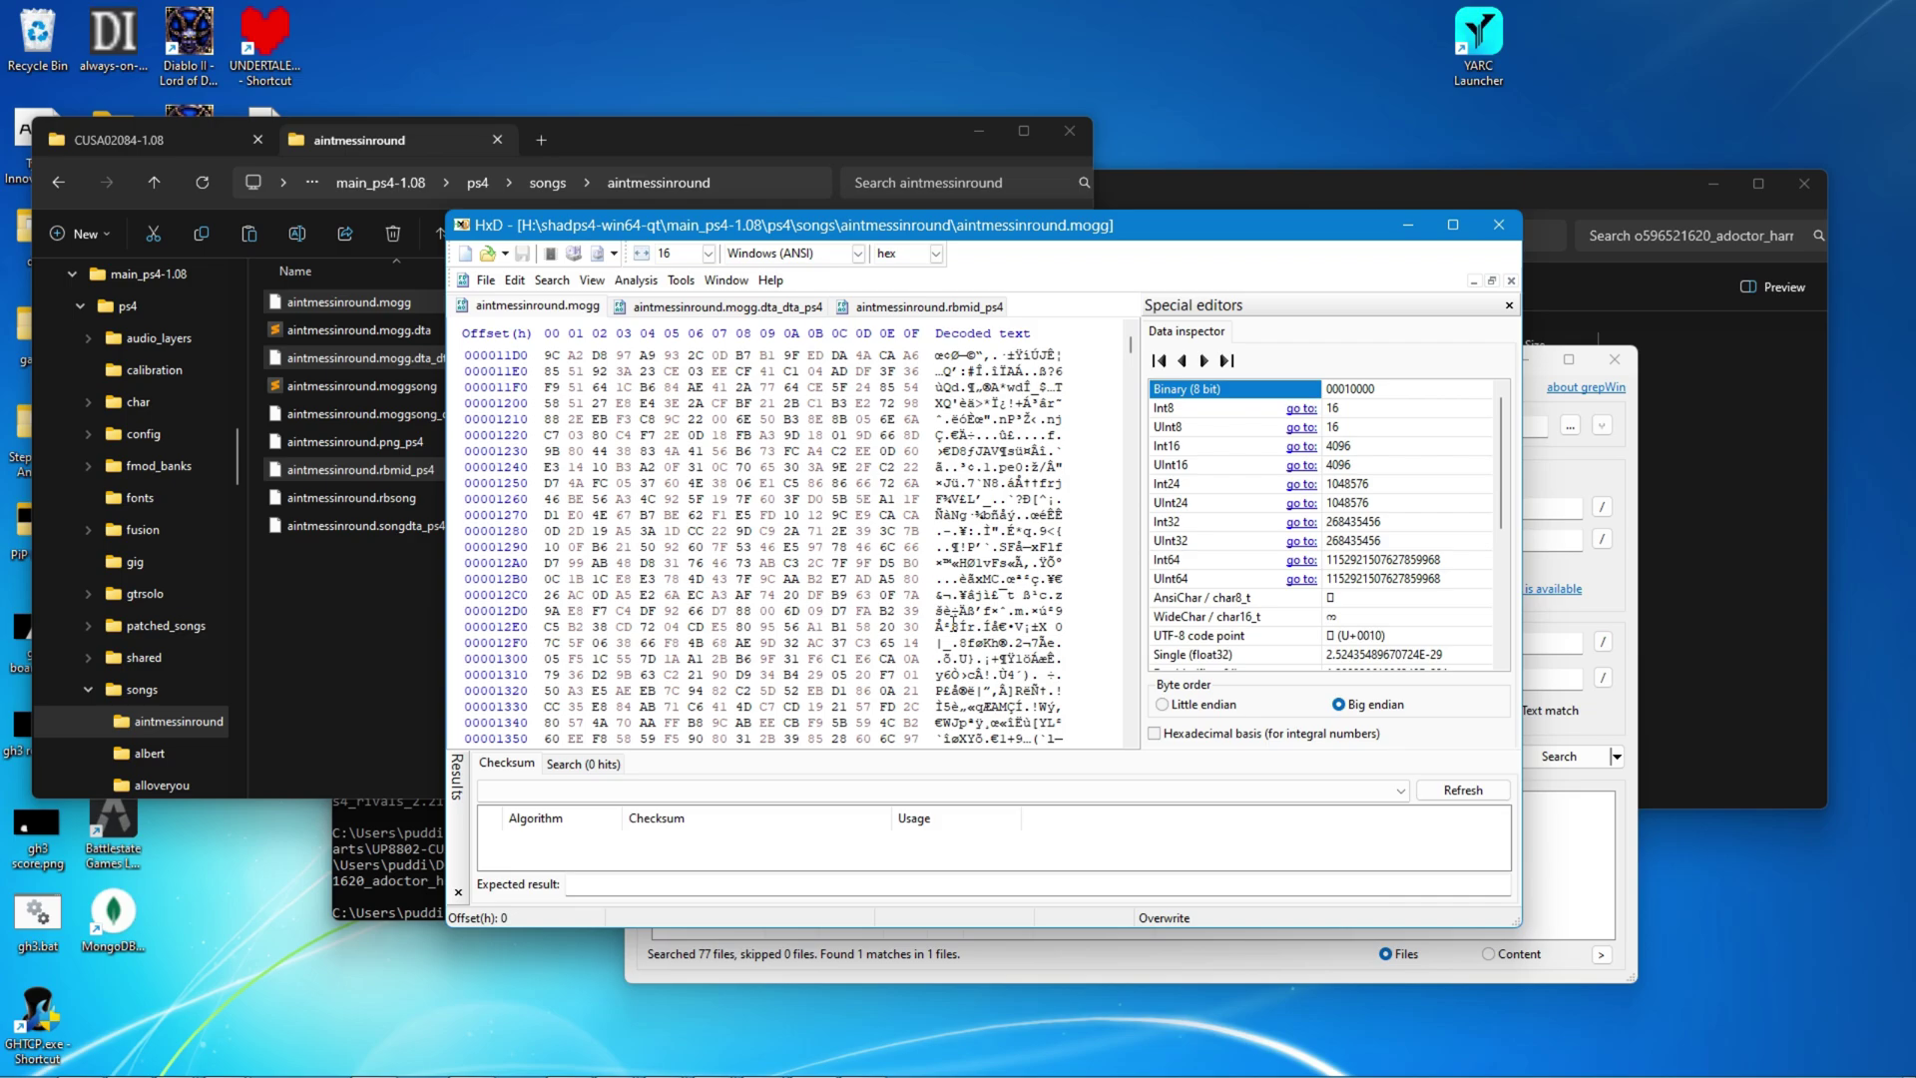
{"action": "scroll", "coordinate": [953, 624], "scroll_direction": "up", "scroll_amount": 5}
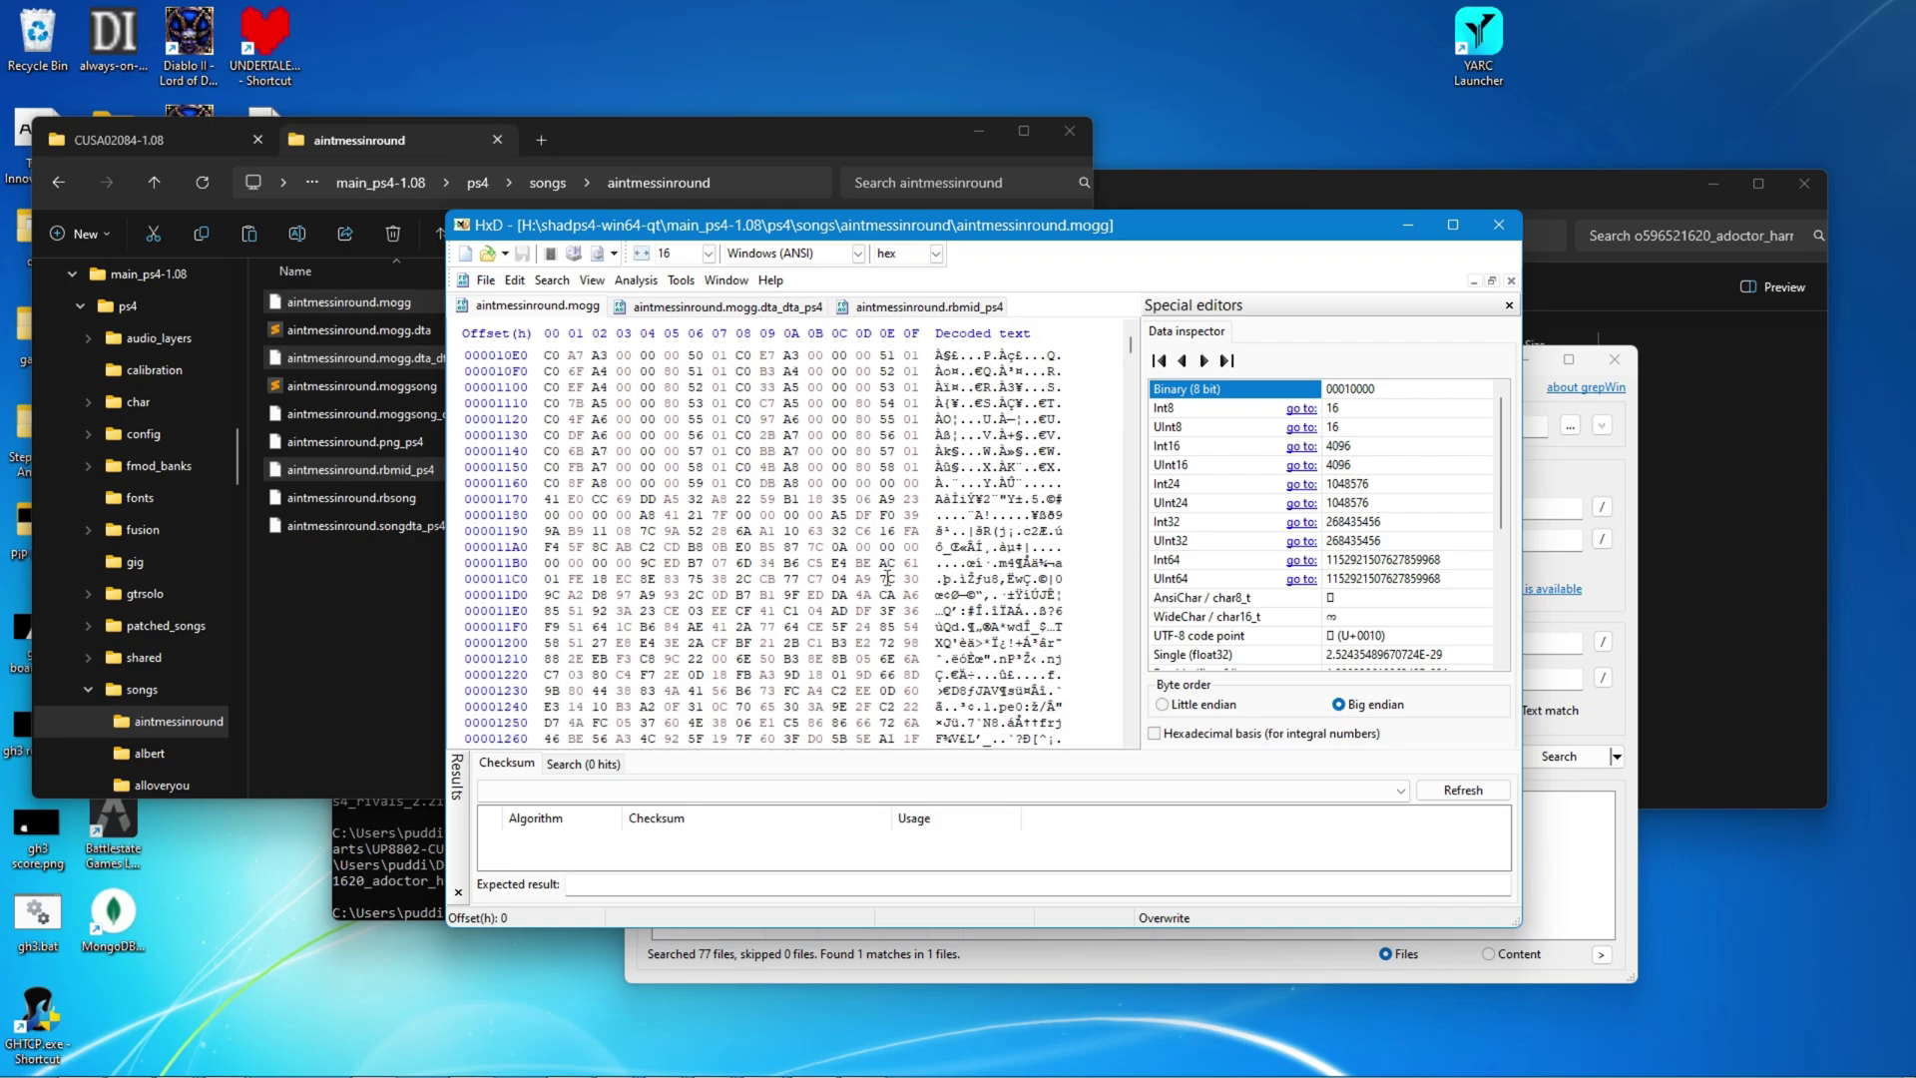
{"action": "left_click_drag", "start_coordinate": [964, 579], "coordinate": [1033, 579]}
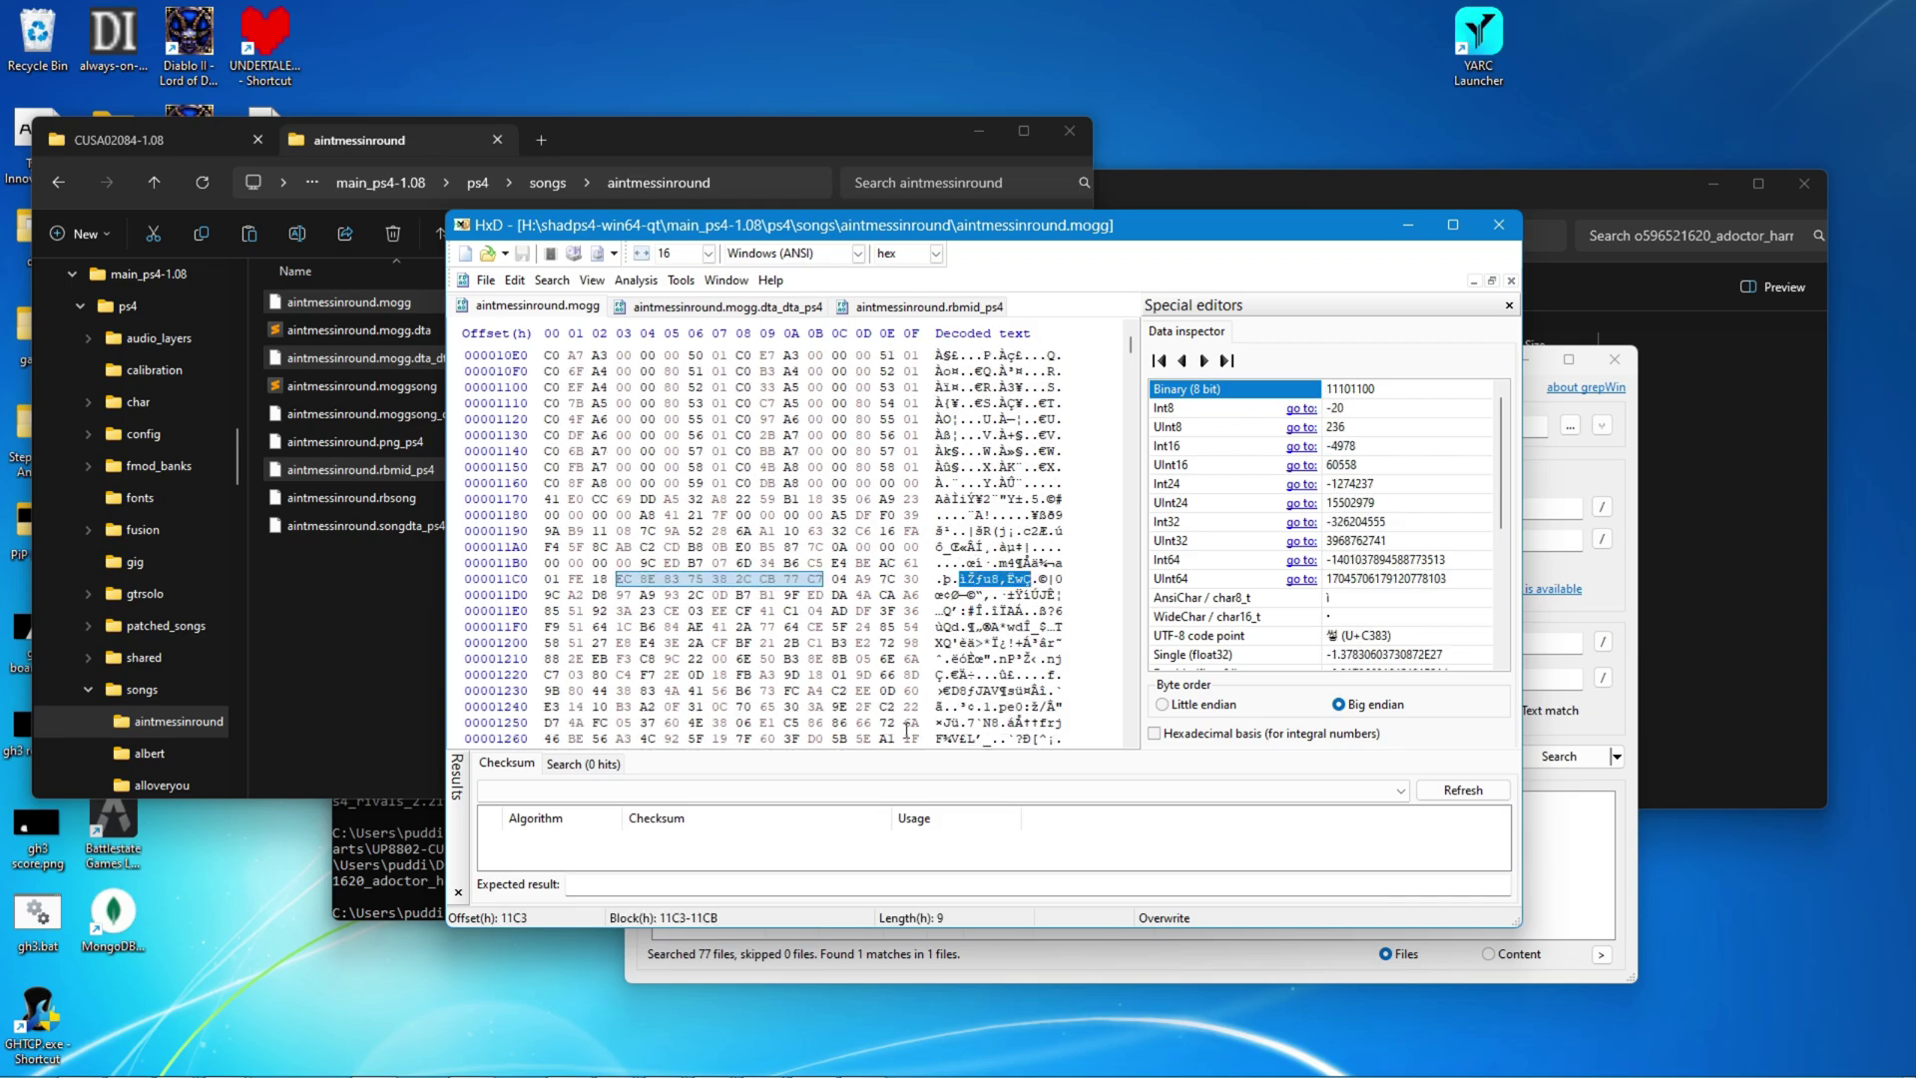
{"action": "key", "text": "ctrl+c"}
Step: Search CUSA02084-1.08 for the copied bytes, finding main_ps4_17.ark and main_ps4_17-mod.ark
{"action": "left_click", "coordinate": [1569, 841]}
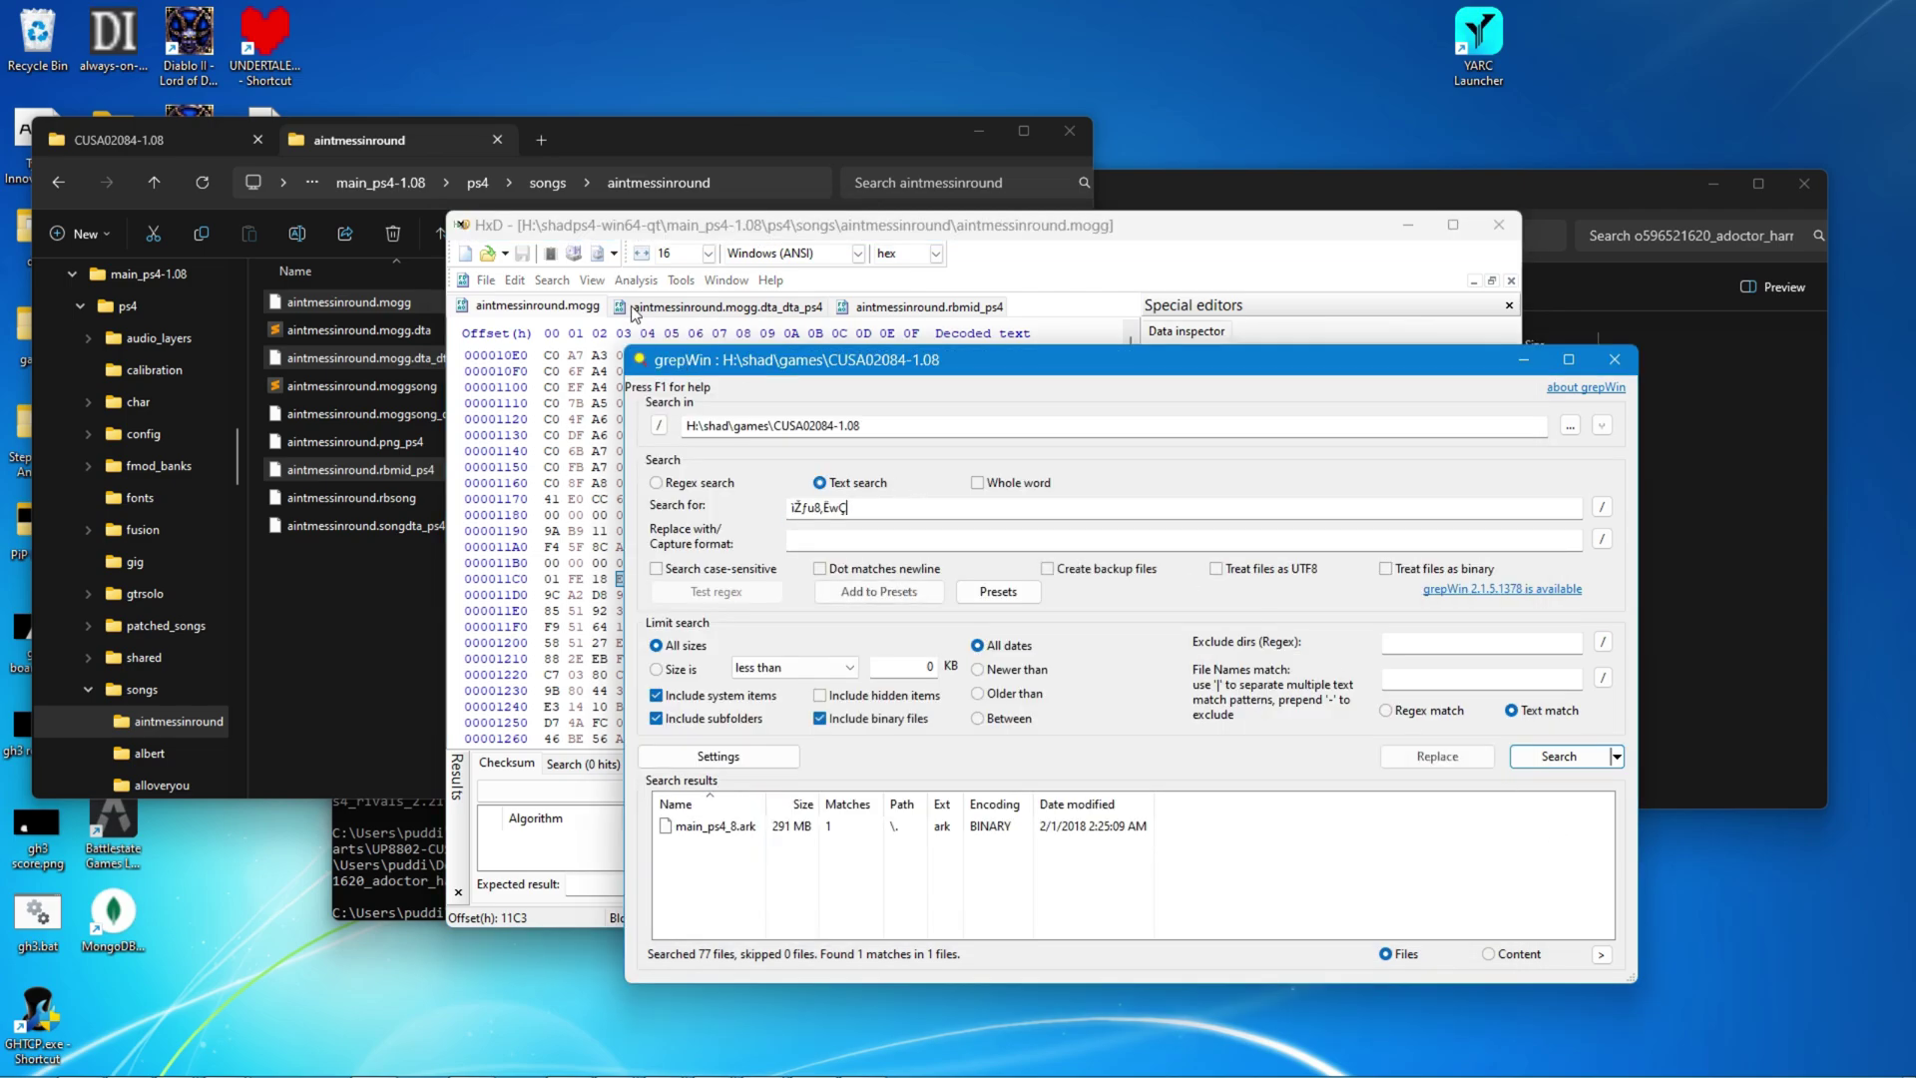
{"action": "key", "text": "alt+Tab"}
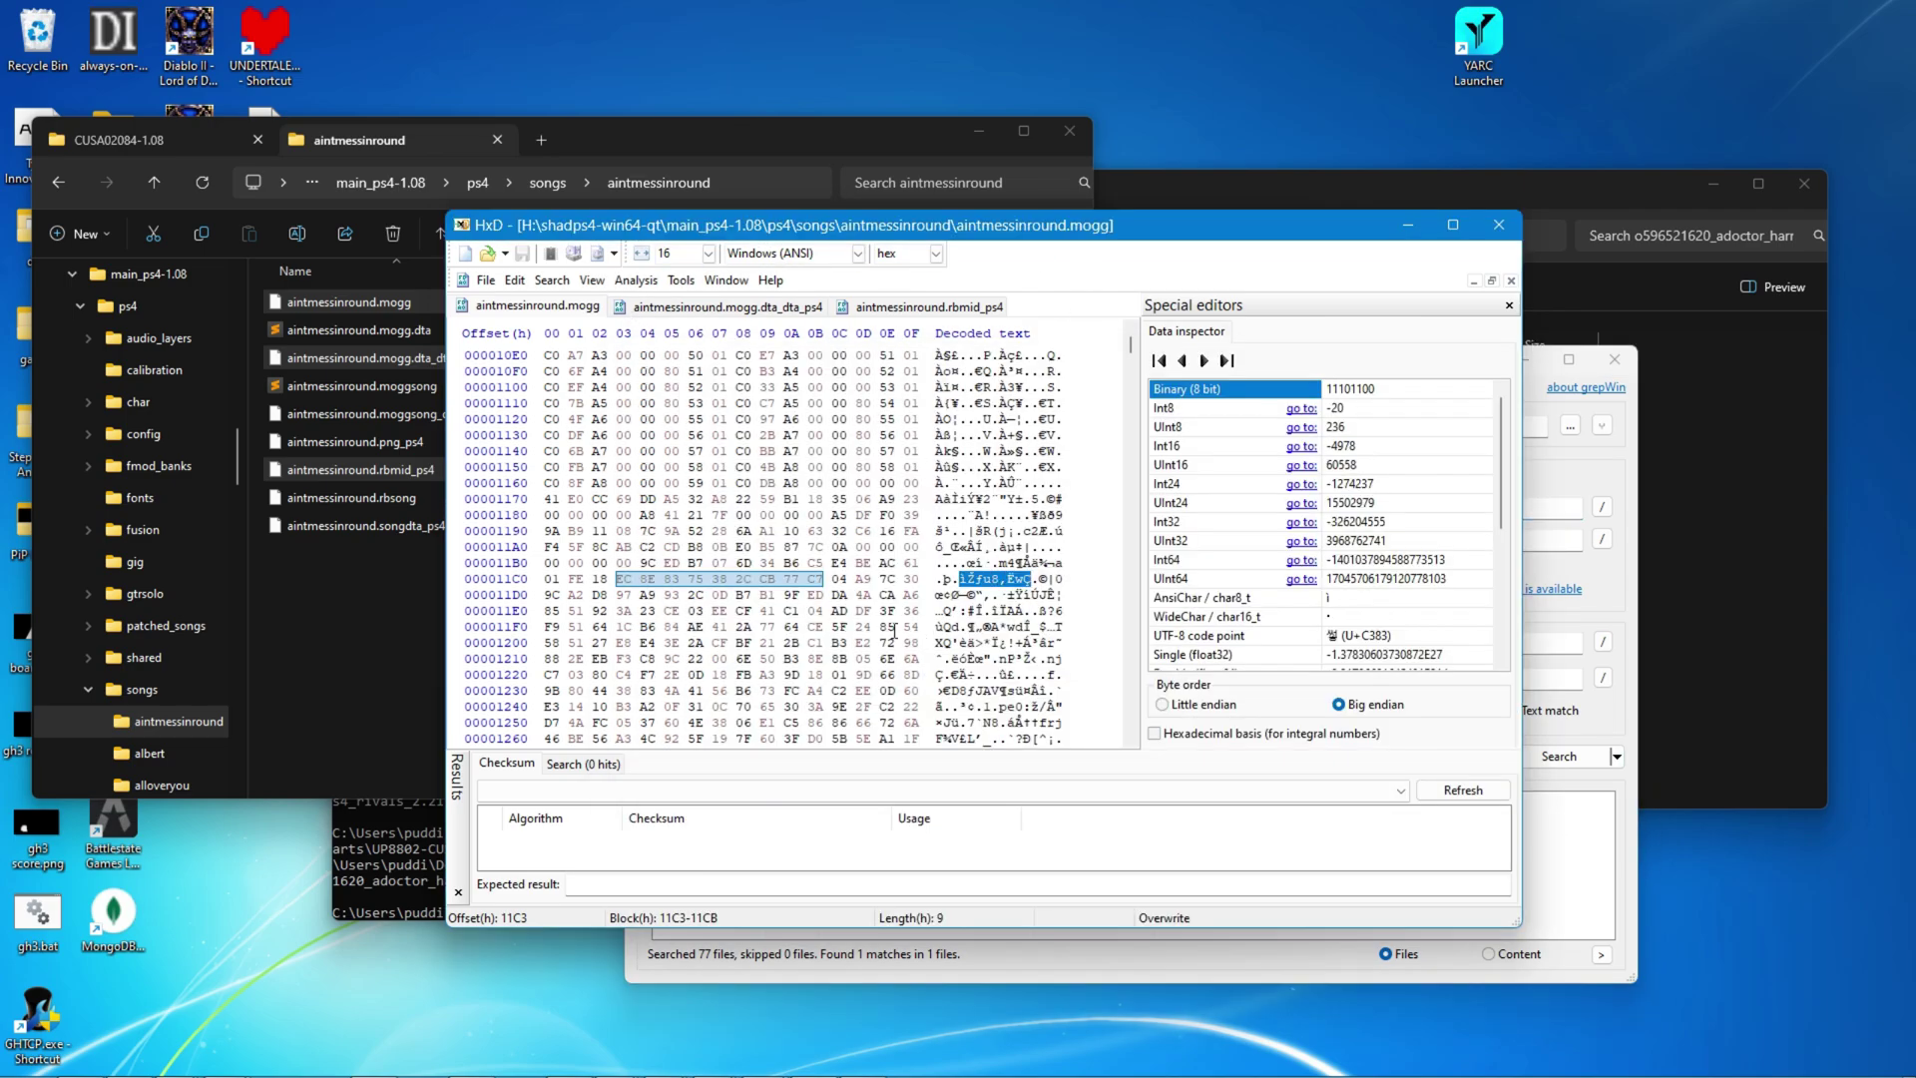
{"action": "left_click", "coordinate": [1602, 813]}
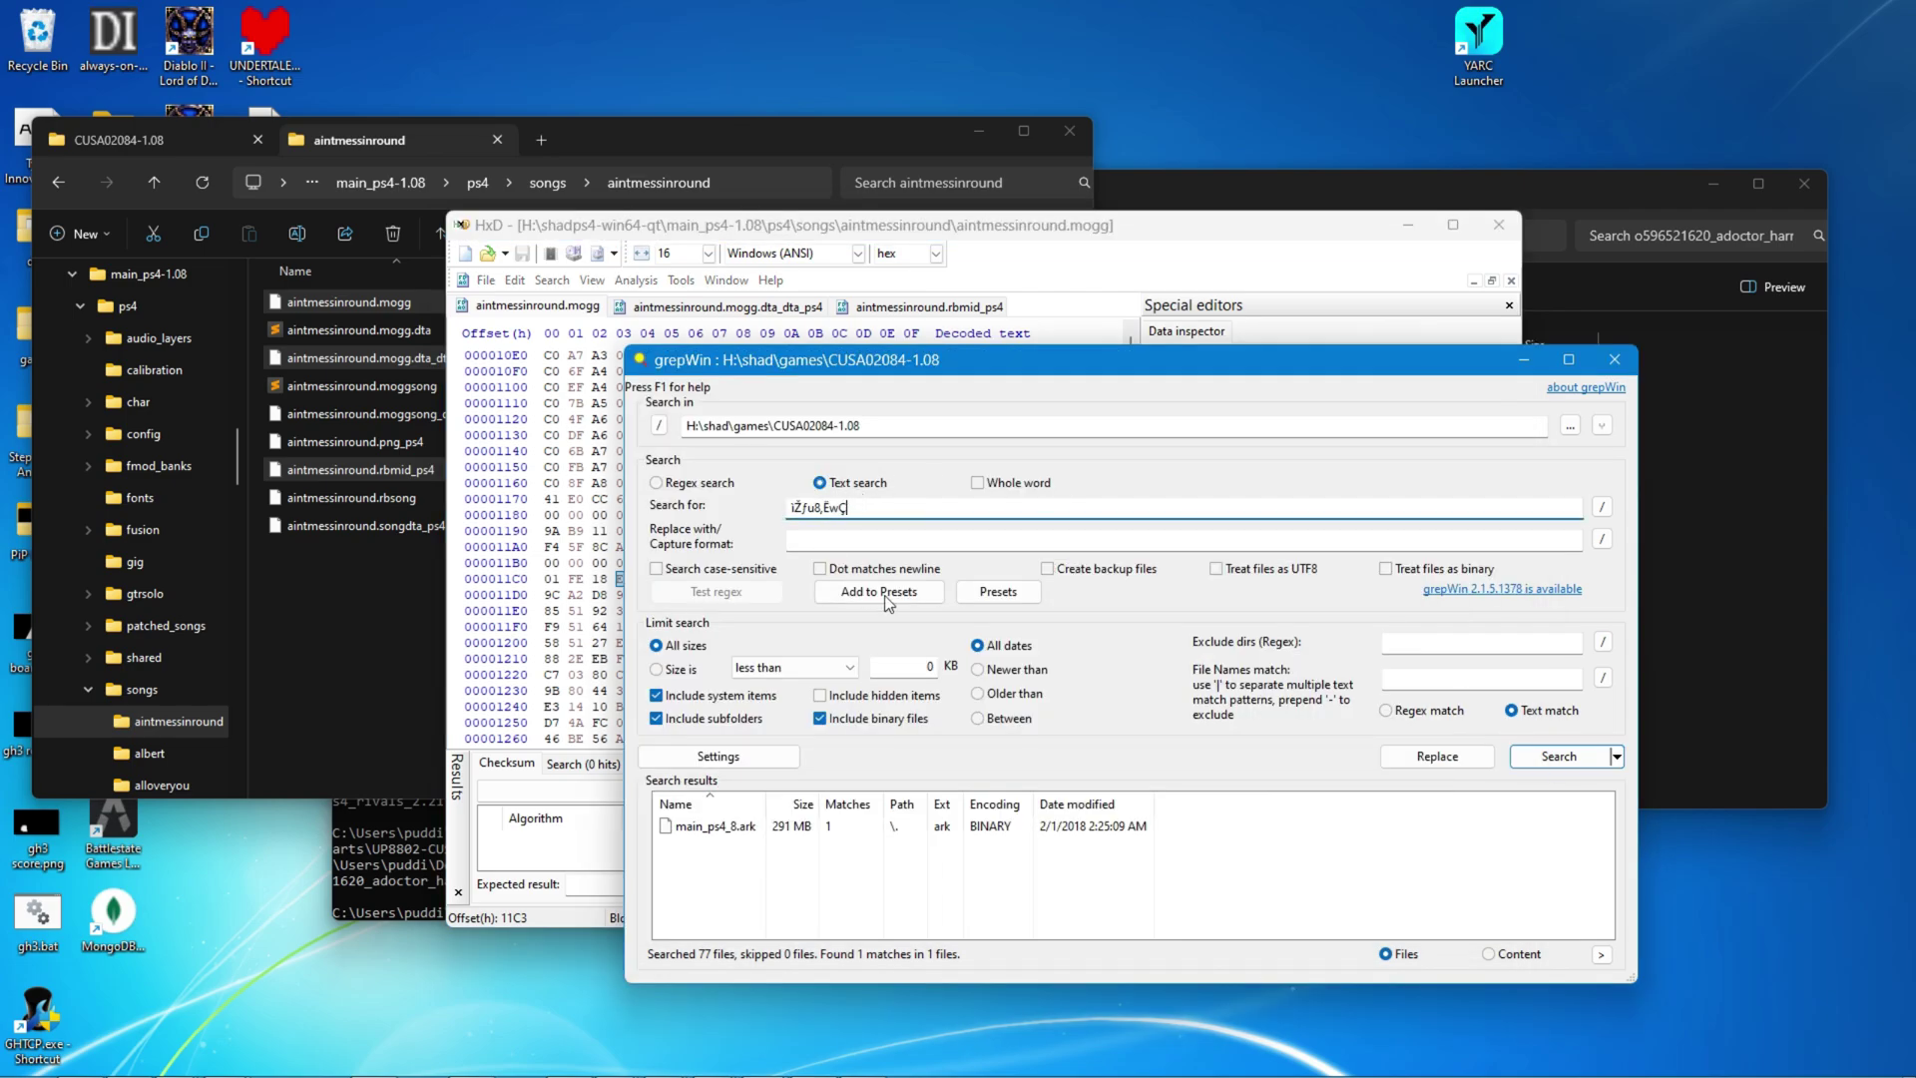
{"action": "left_click", "coordinate": [145, 131]}
{"action": "key", "text": "alt+Tab"}
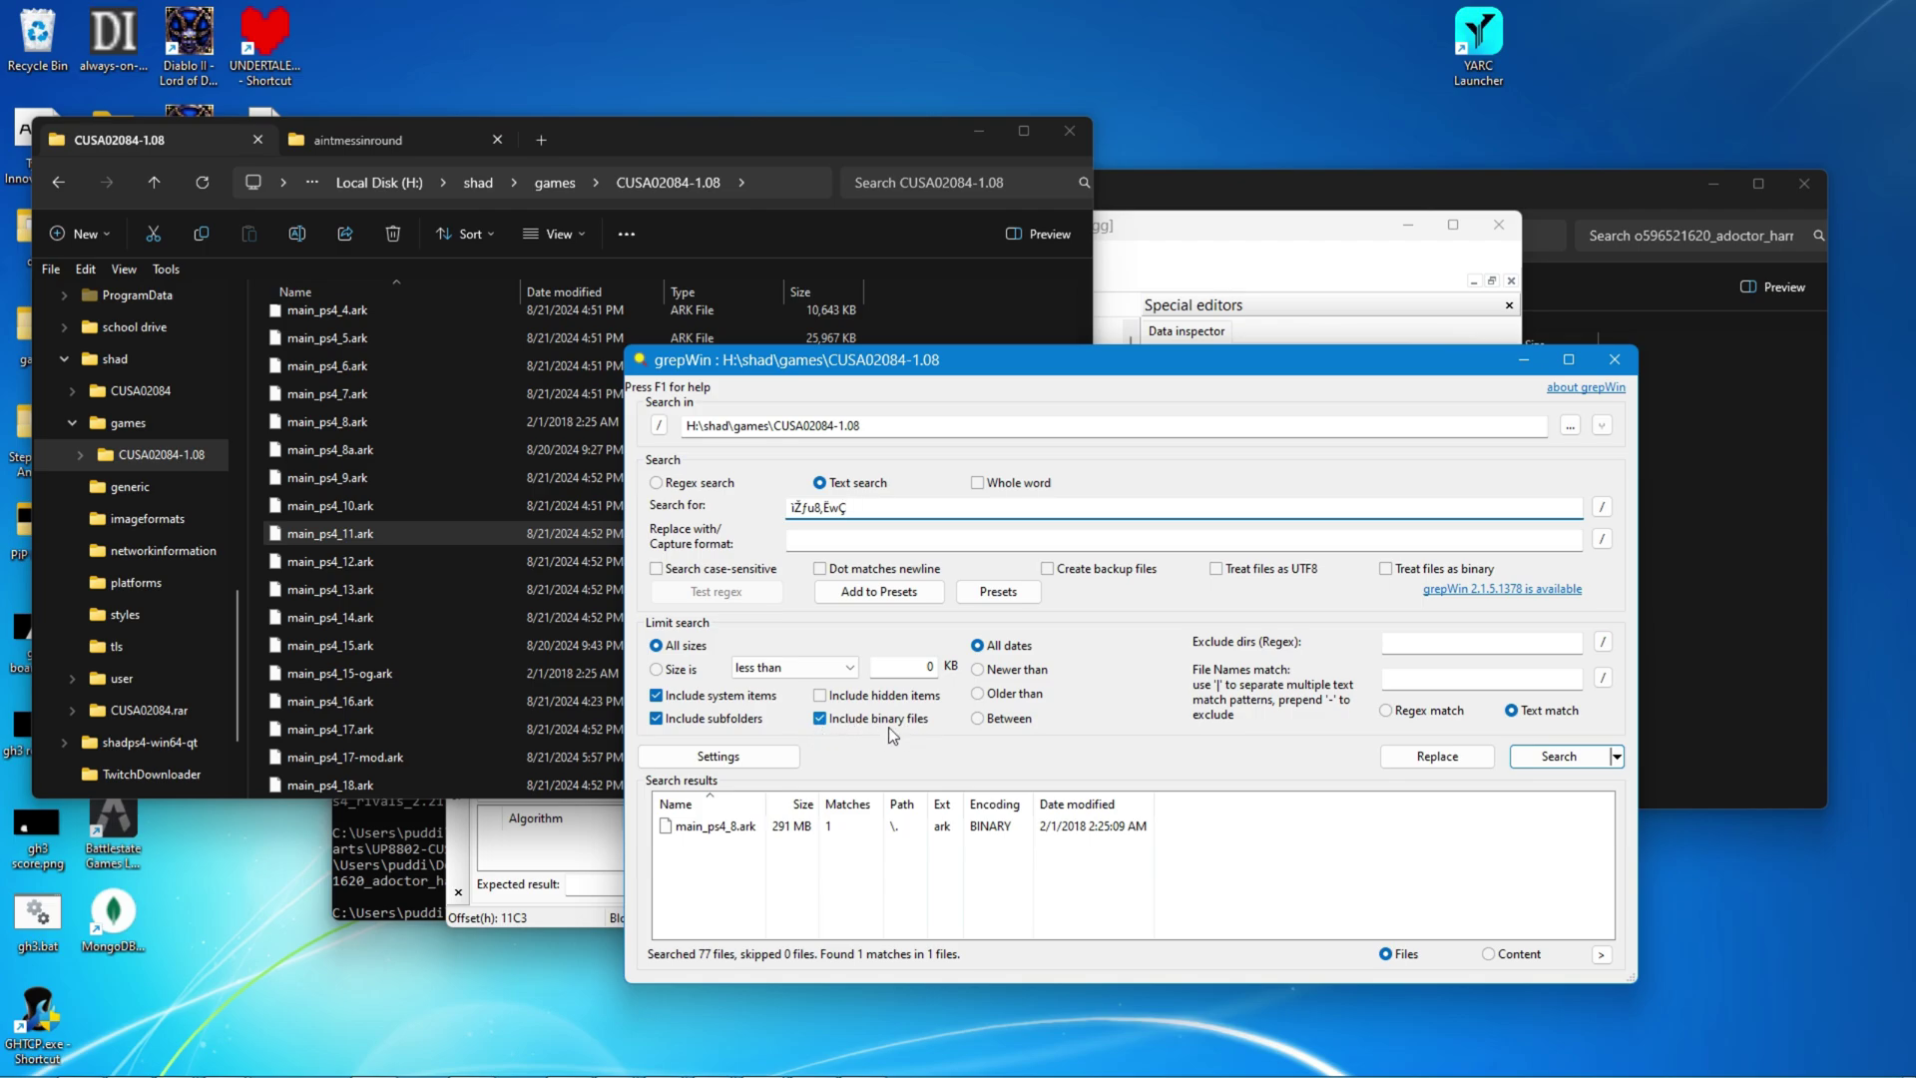
{"action": "left_click", "coordinate": [1546, 756]}
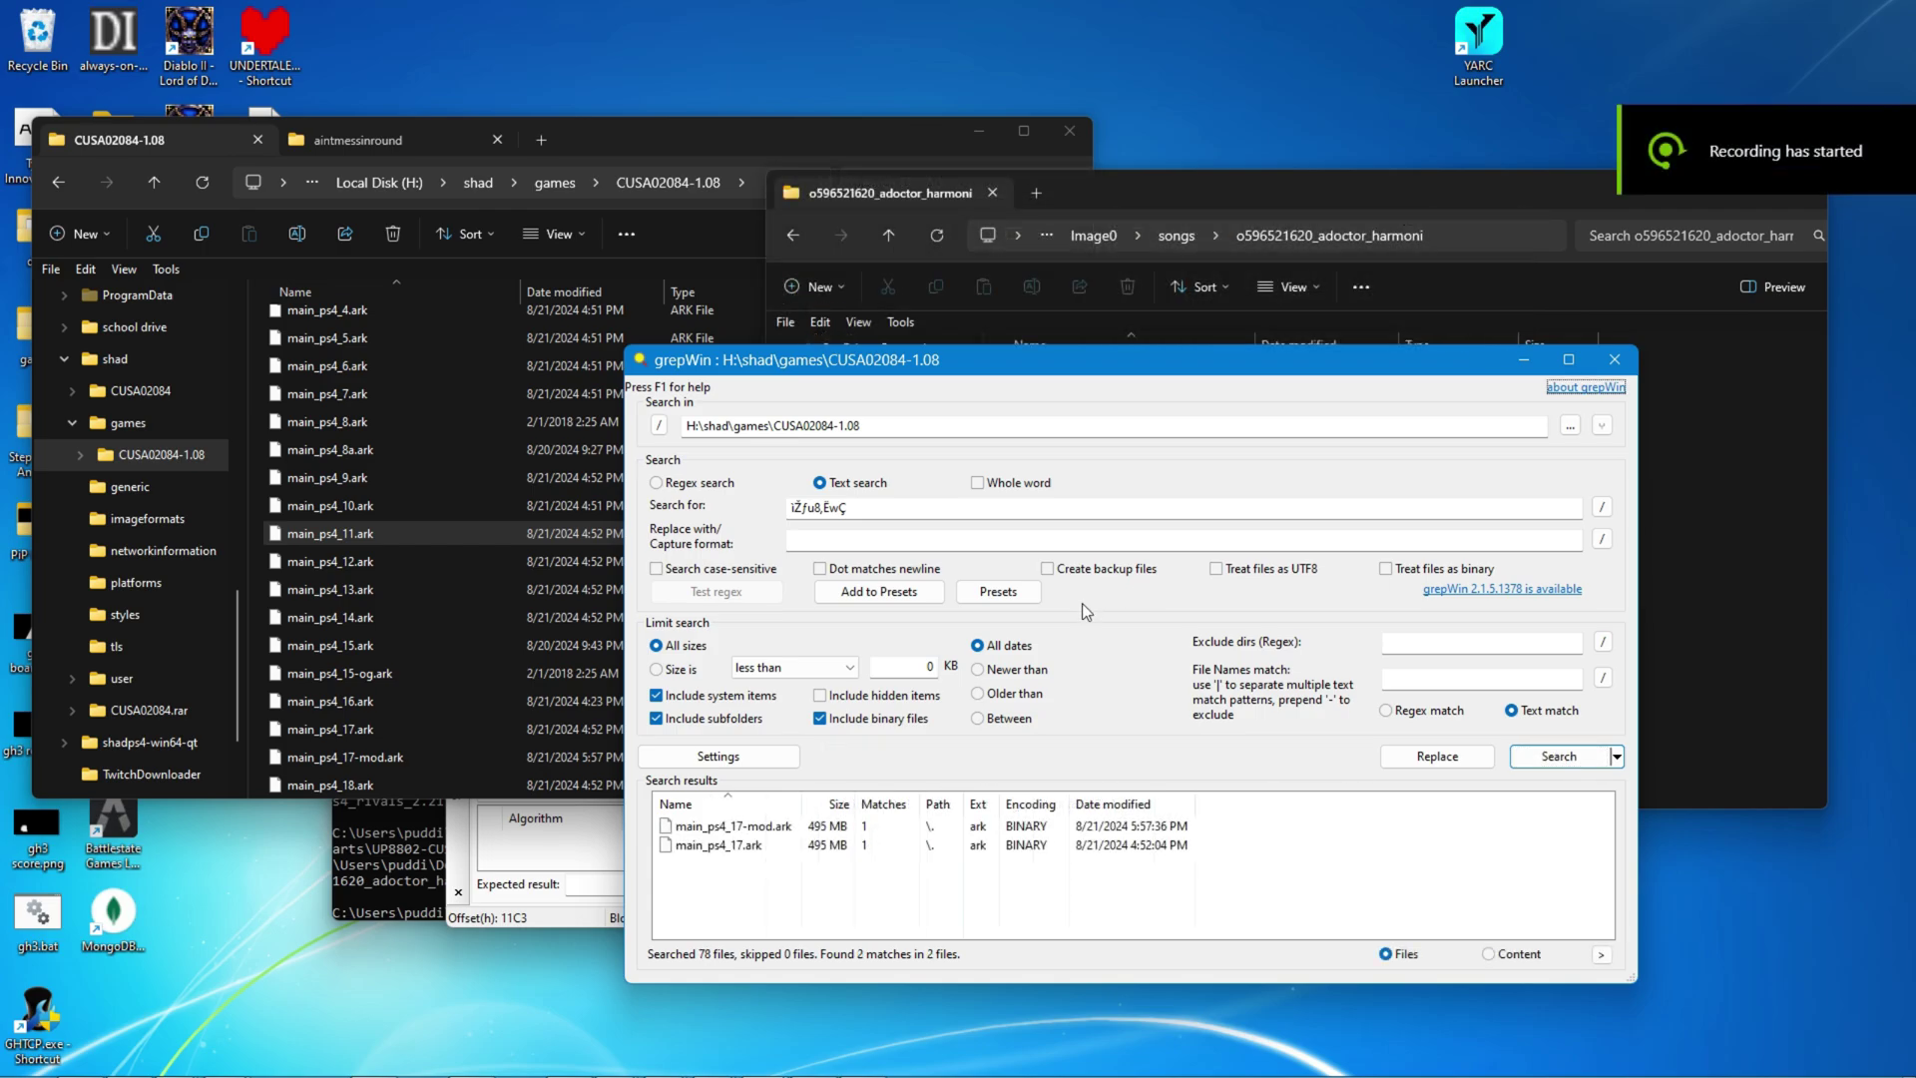
Step: Open main_ps4_17.ark from the grepWin results in HxD as the first tab, then view aintmessinround.mogg
{"action": "left_click", "coordinate": [379, 140]}
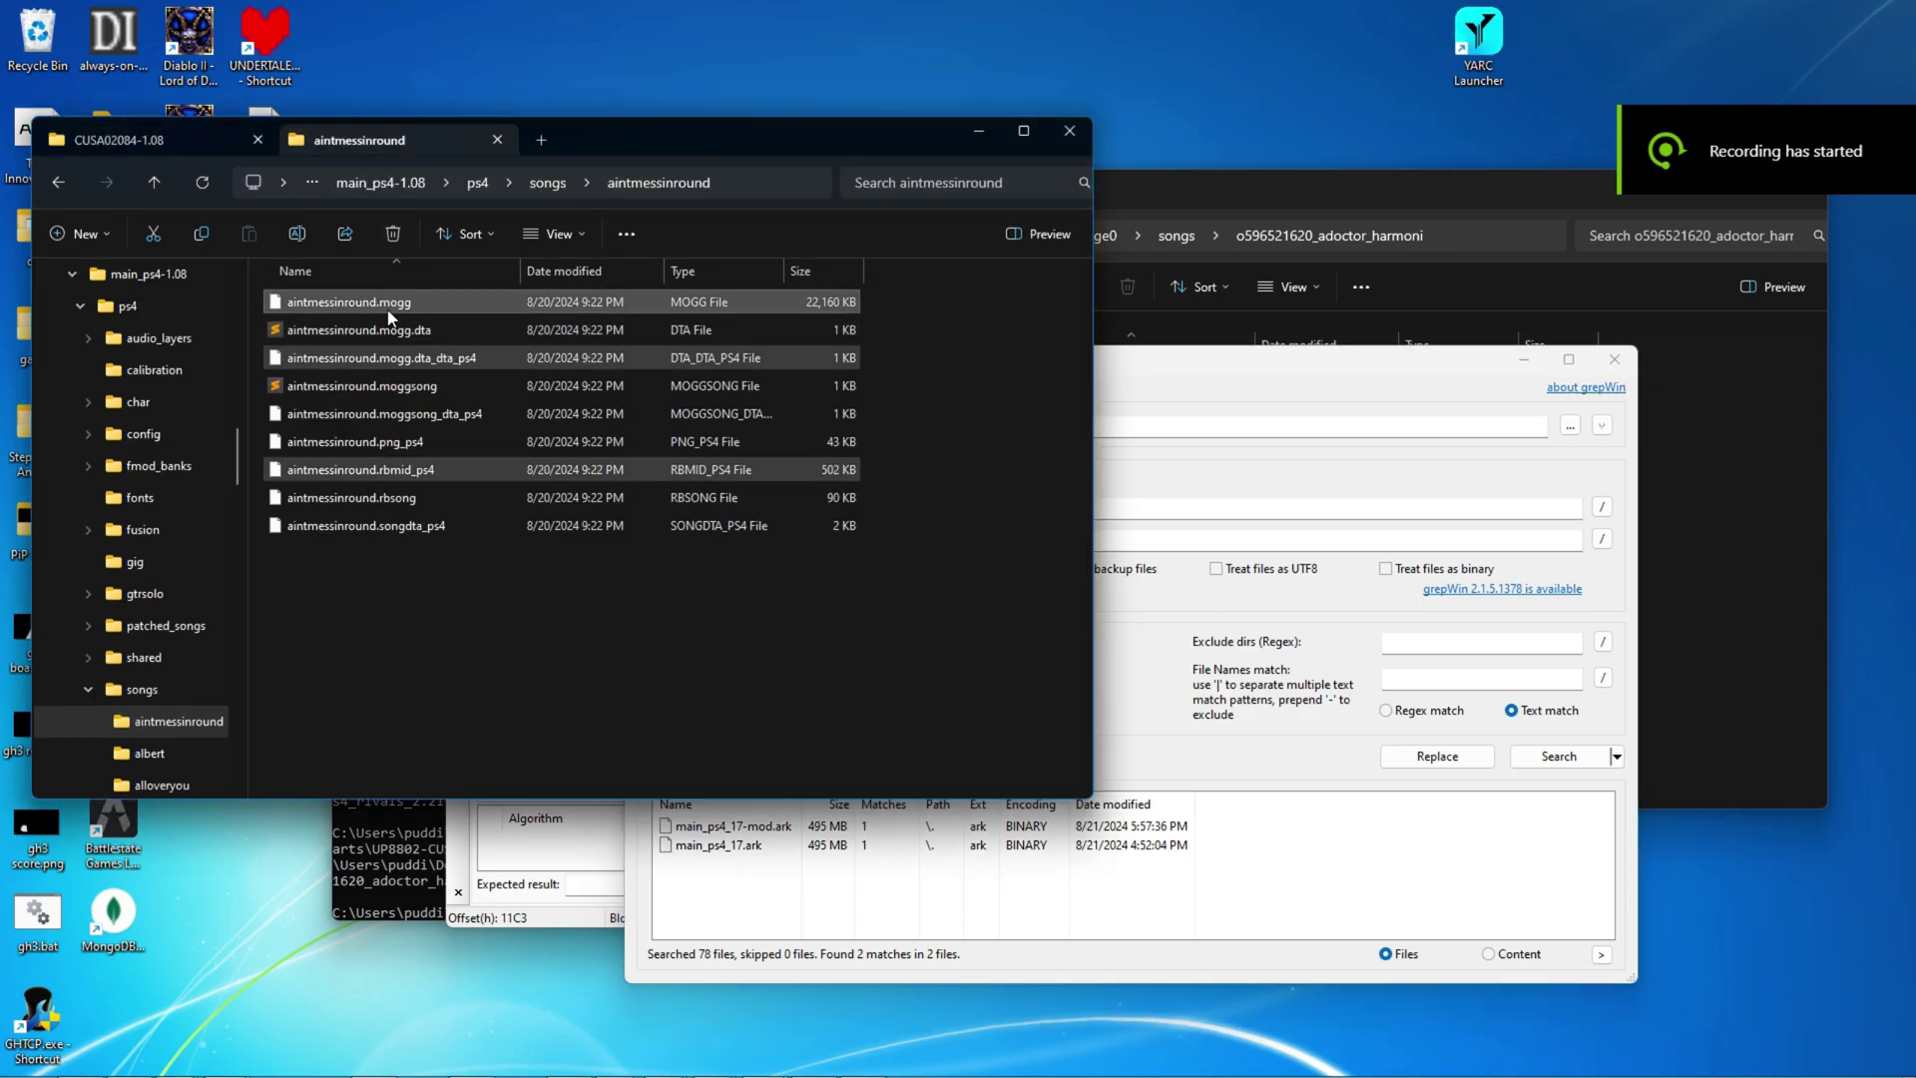
{"action": "left_click", "coordinate": [718, 866]}
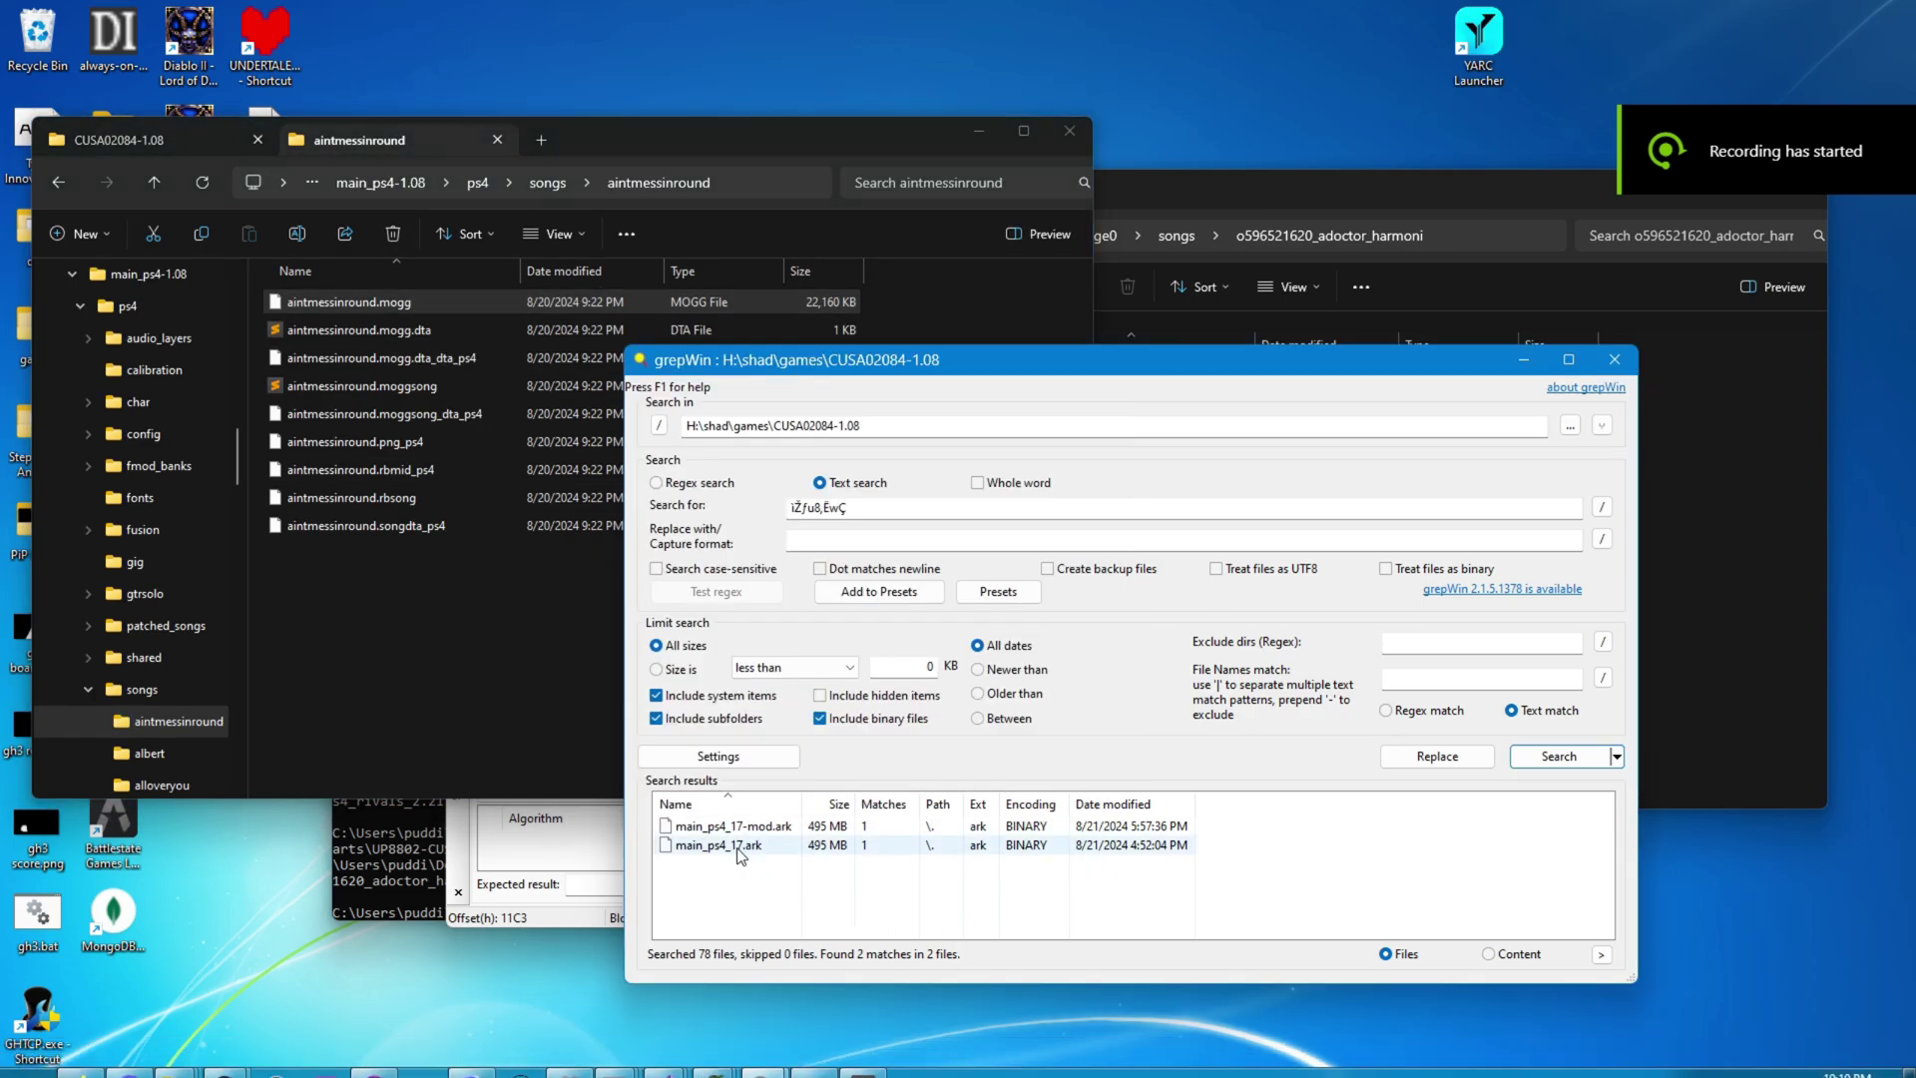
{"action": "left_click", "coordinate": [537, 864]}
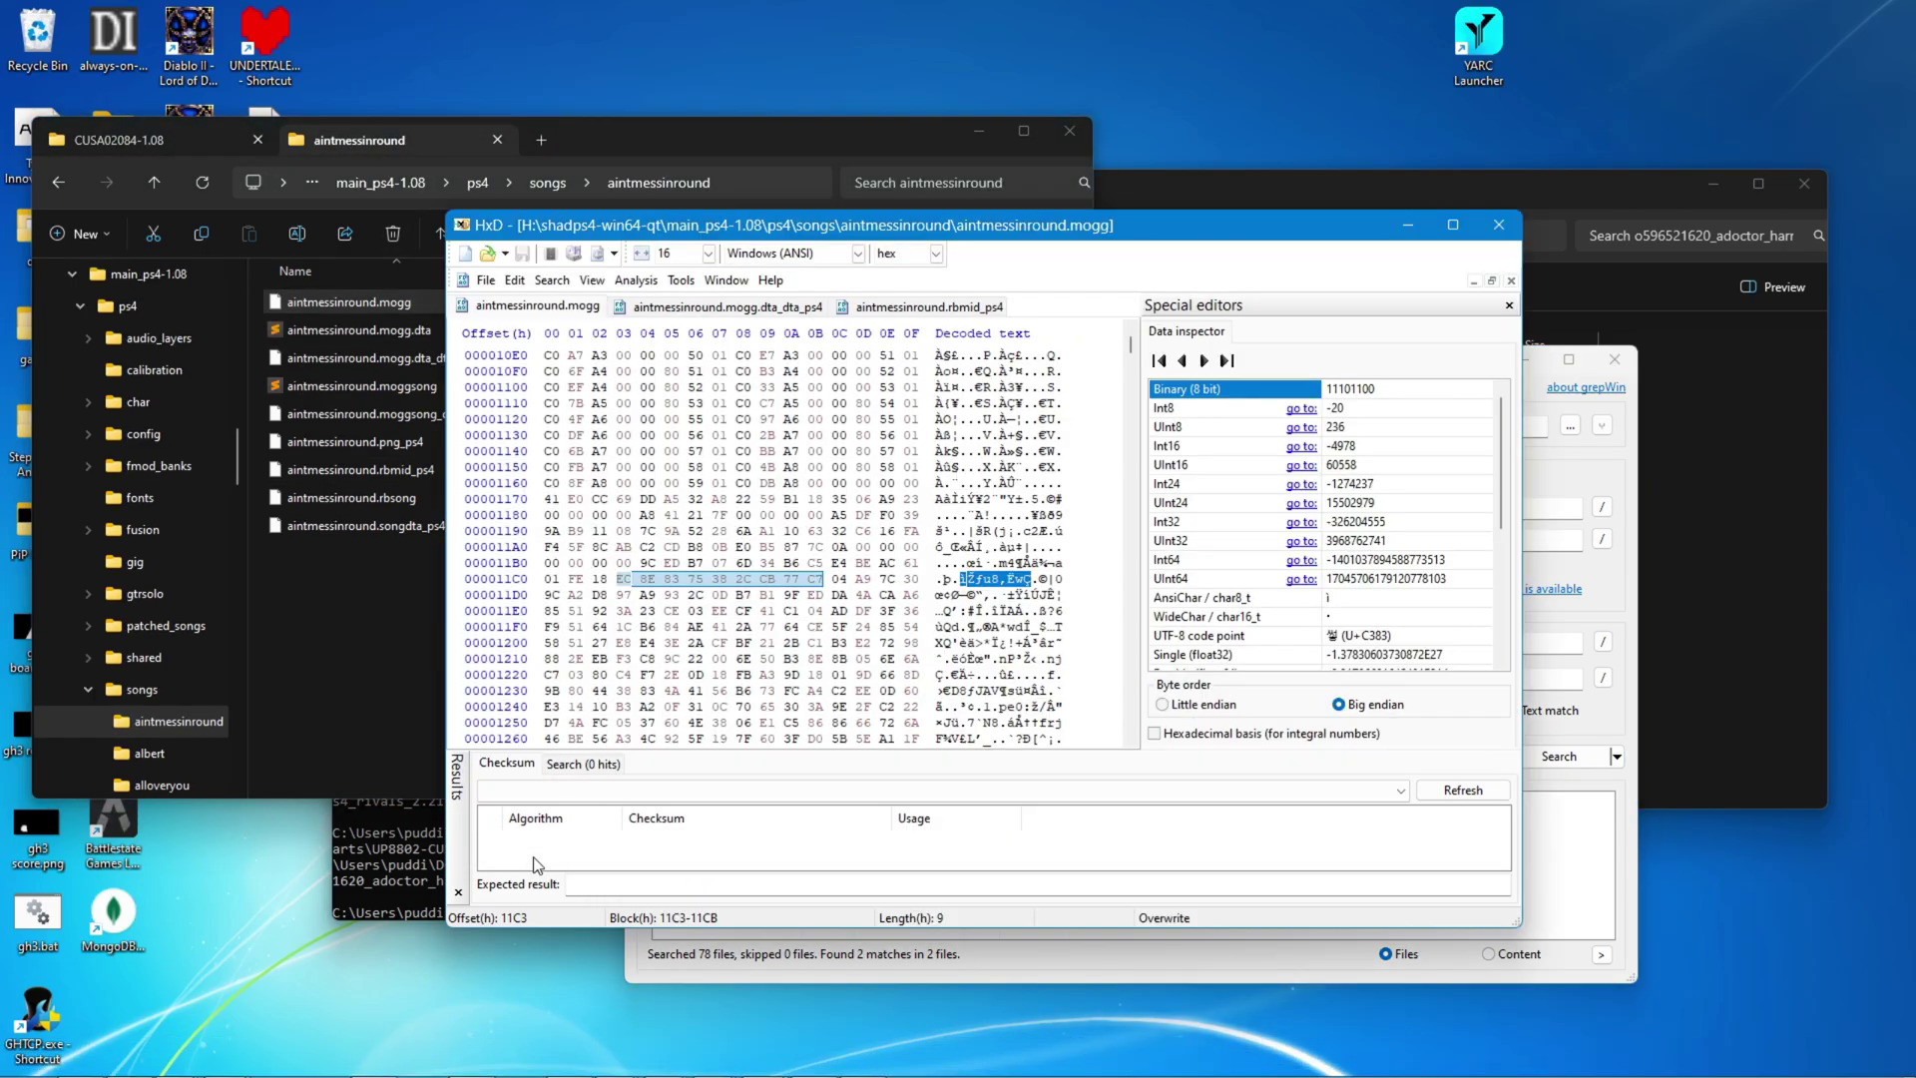
{"action": "left_click", "coordinate": [1149, 963]}
{"action": "double_click", "coordinate": [848, 854]}
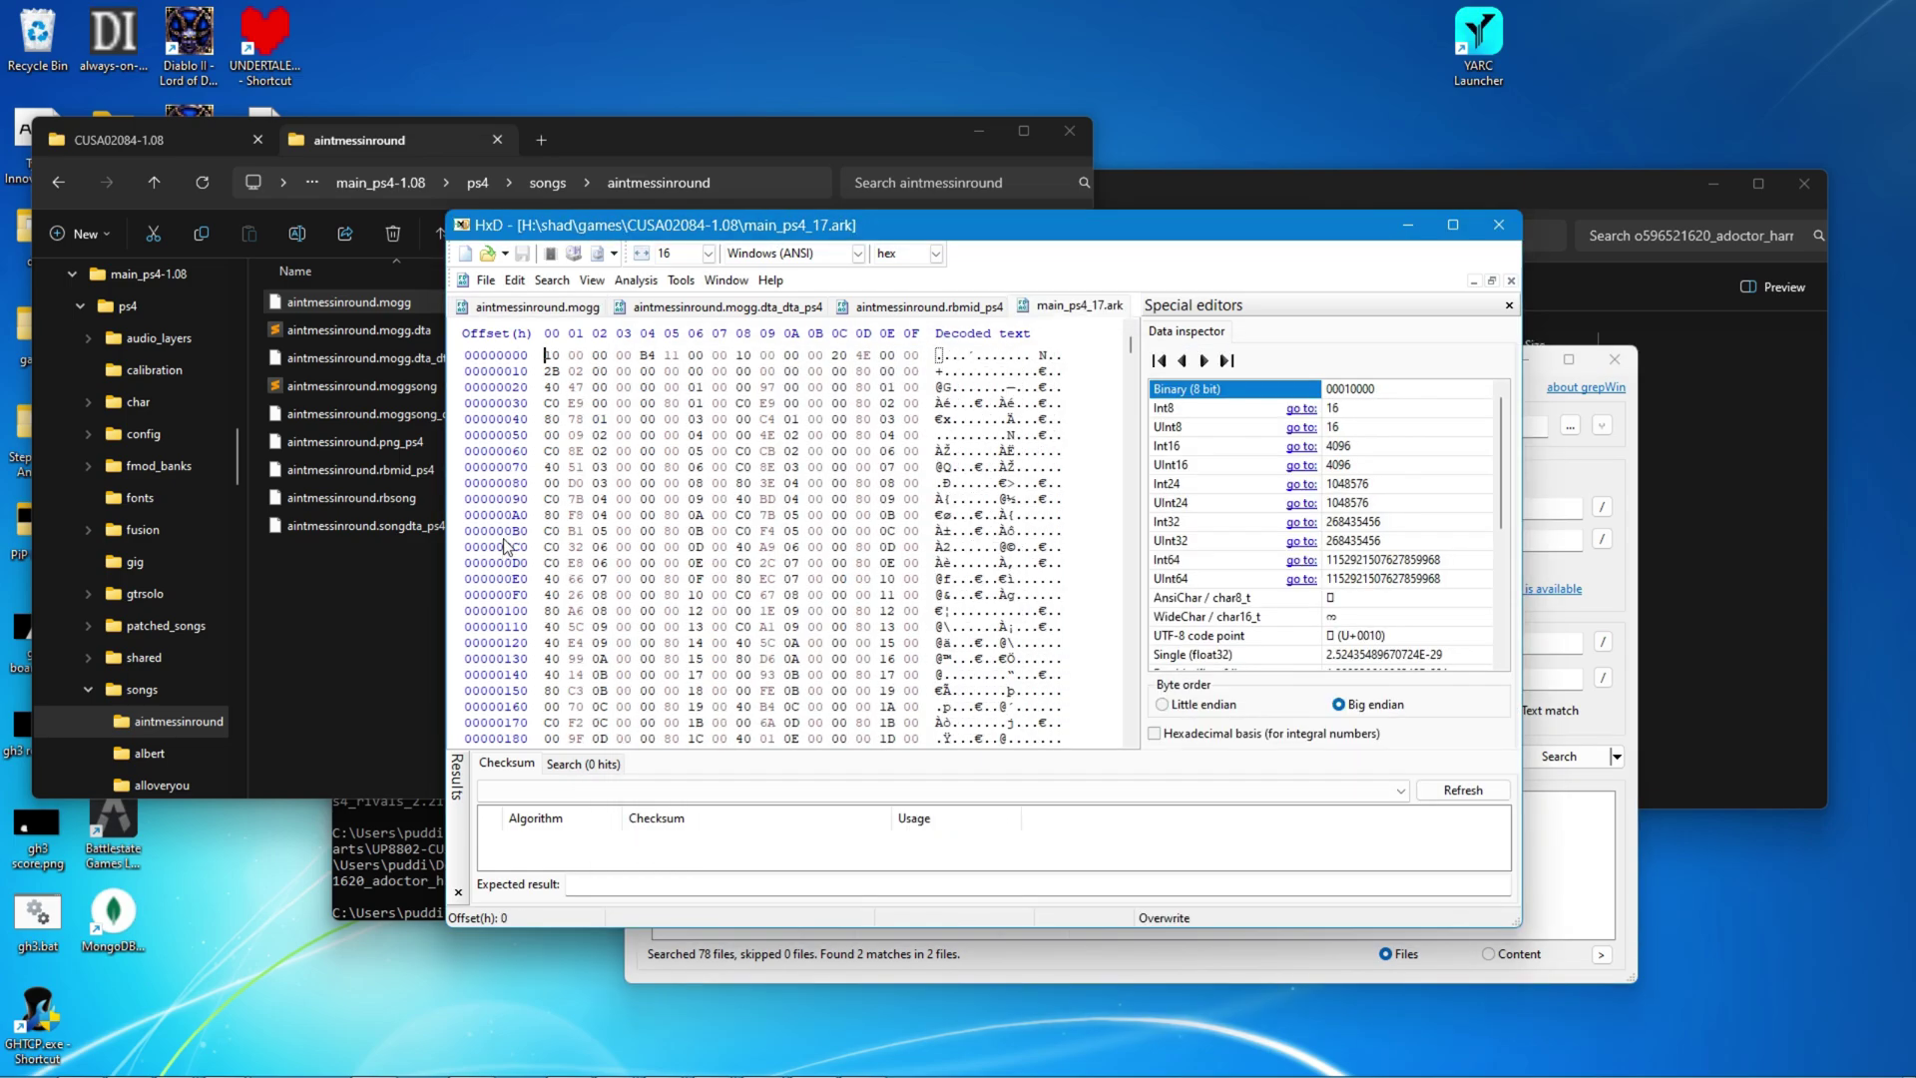
{"action": "left_click_drag", "start_coordinate": [1073, 310], "coordinate": [514, 308]}
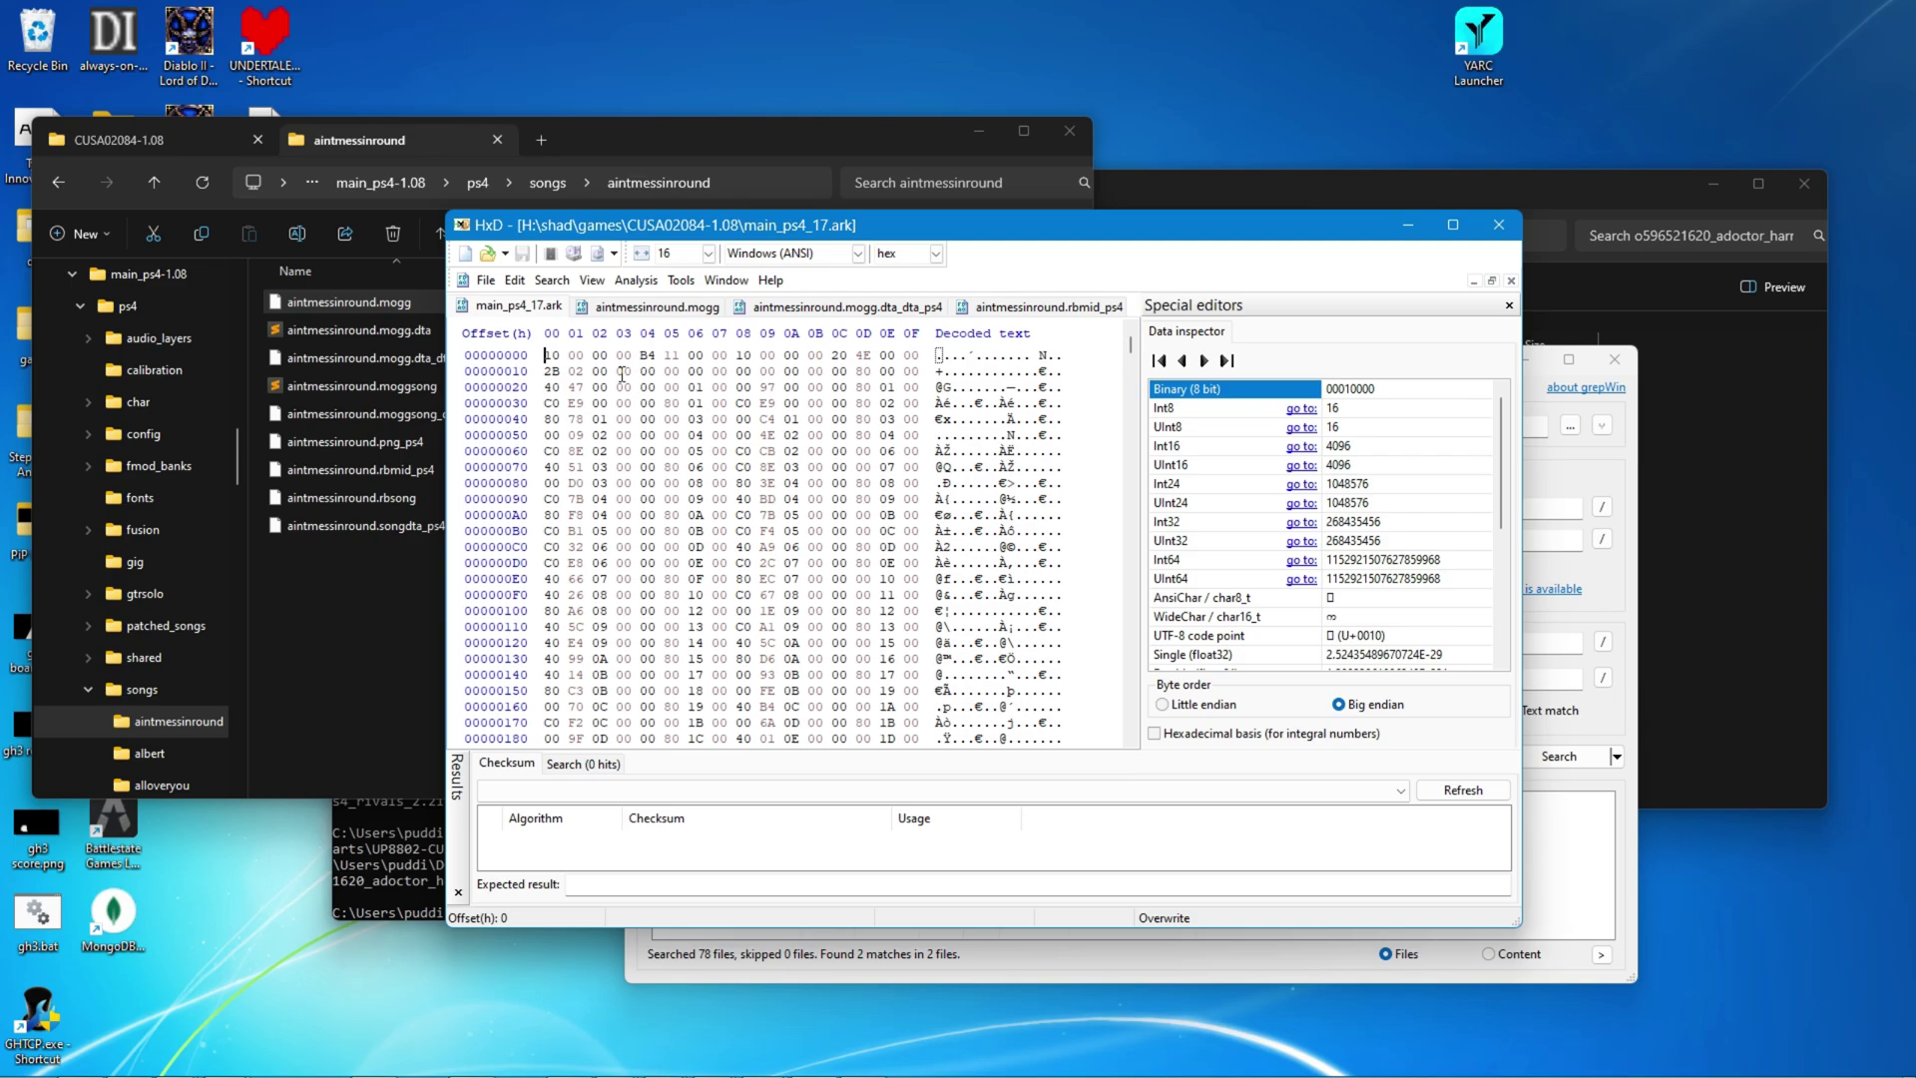
{"action": "left_click", "coordinate": [681, 308]}
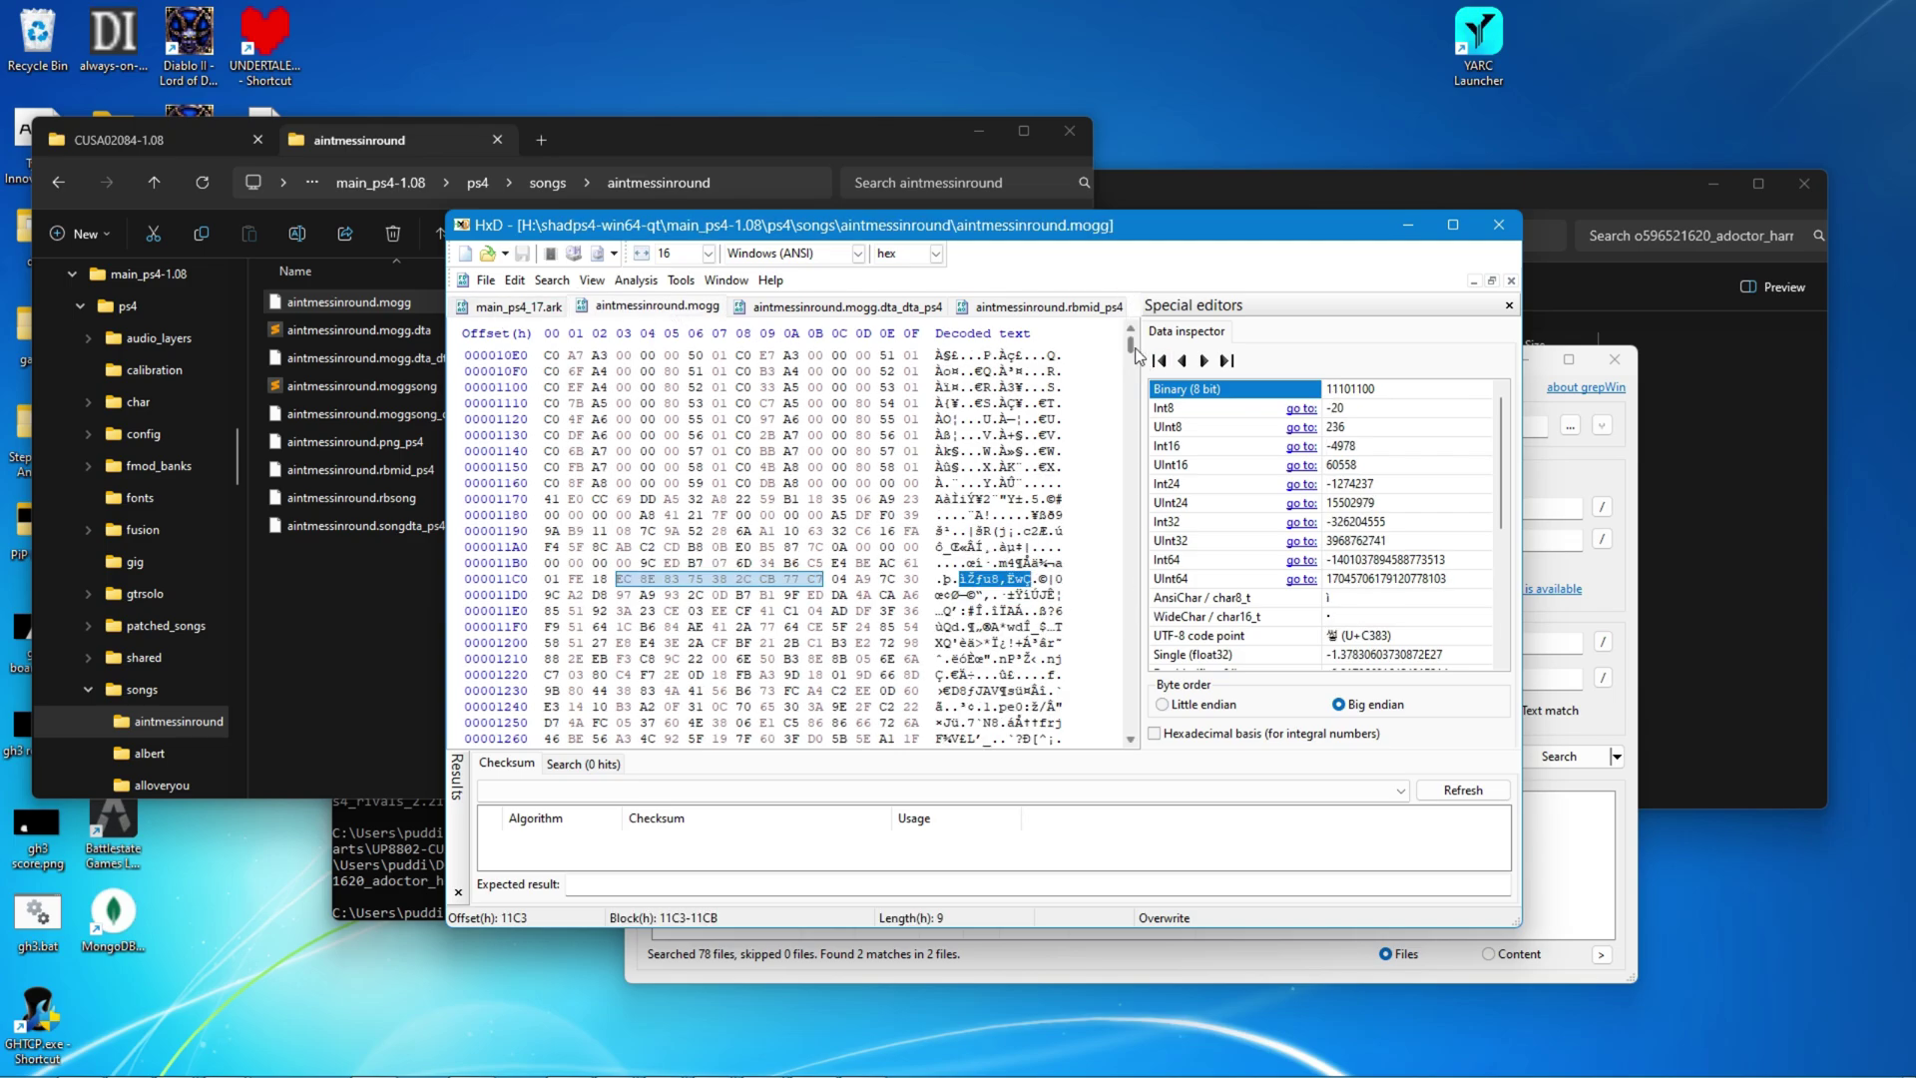
Step: Copy the first A0 bytes of aintmessinround.mogg
{"action": "scroll", "coordinate": [1088, 454], "scroll_direction": "up", "scroll_amount": 20}
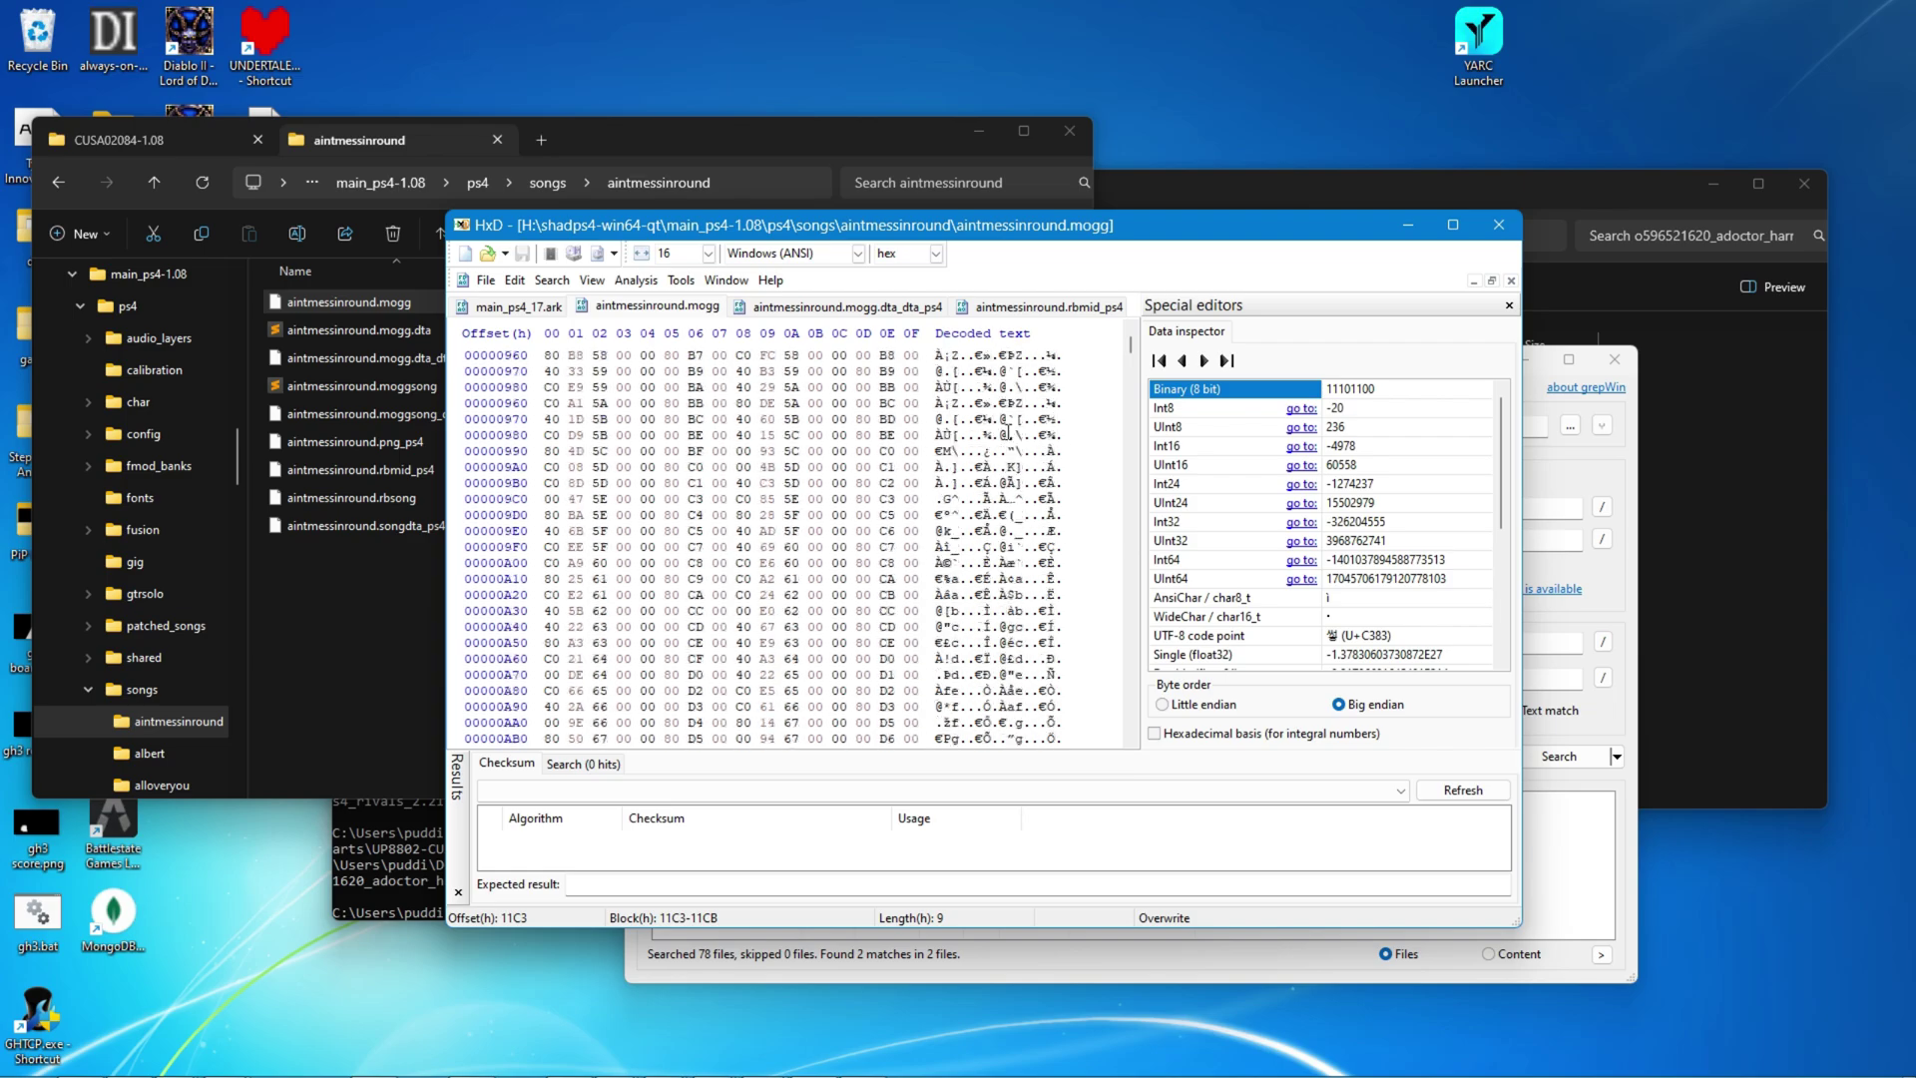
{"action": "left_click_drag", "start_coordinate": [550, 356], "coordinate": [1107, 502]}
{"action": "key", "text": "ctrl+c"}
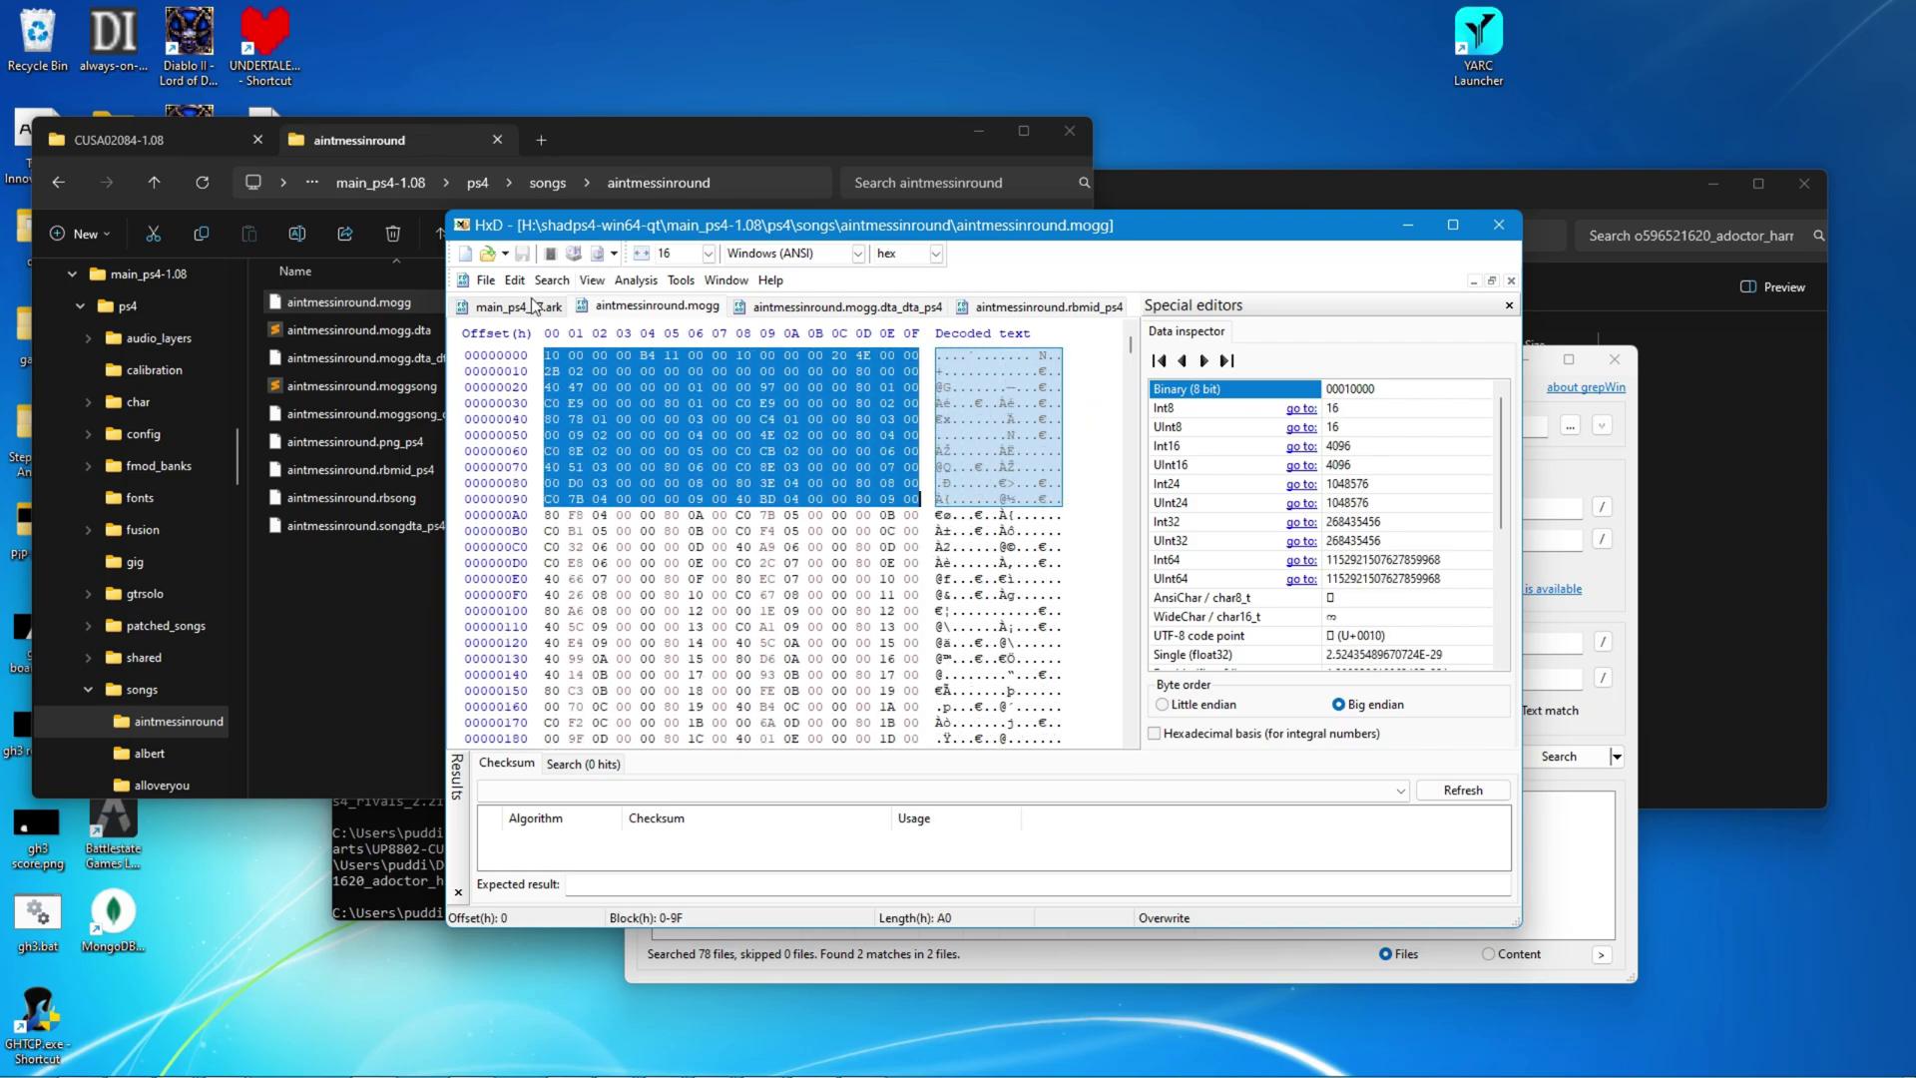
Step: Hex-search main_ps4_17.ark for those bytes, finding them at offset 0, then return to the song folder
{"action": "left_click", "coordinate": [531, 303]}
{"action": "key", "text": "ctrl+f"}
{"action": "key", "text": "ctrl+v"}
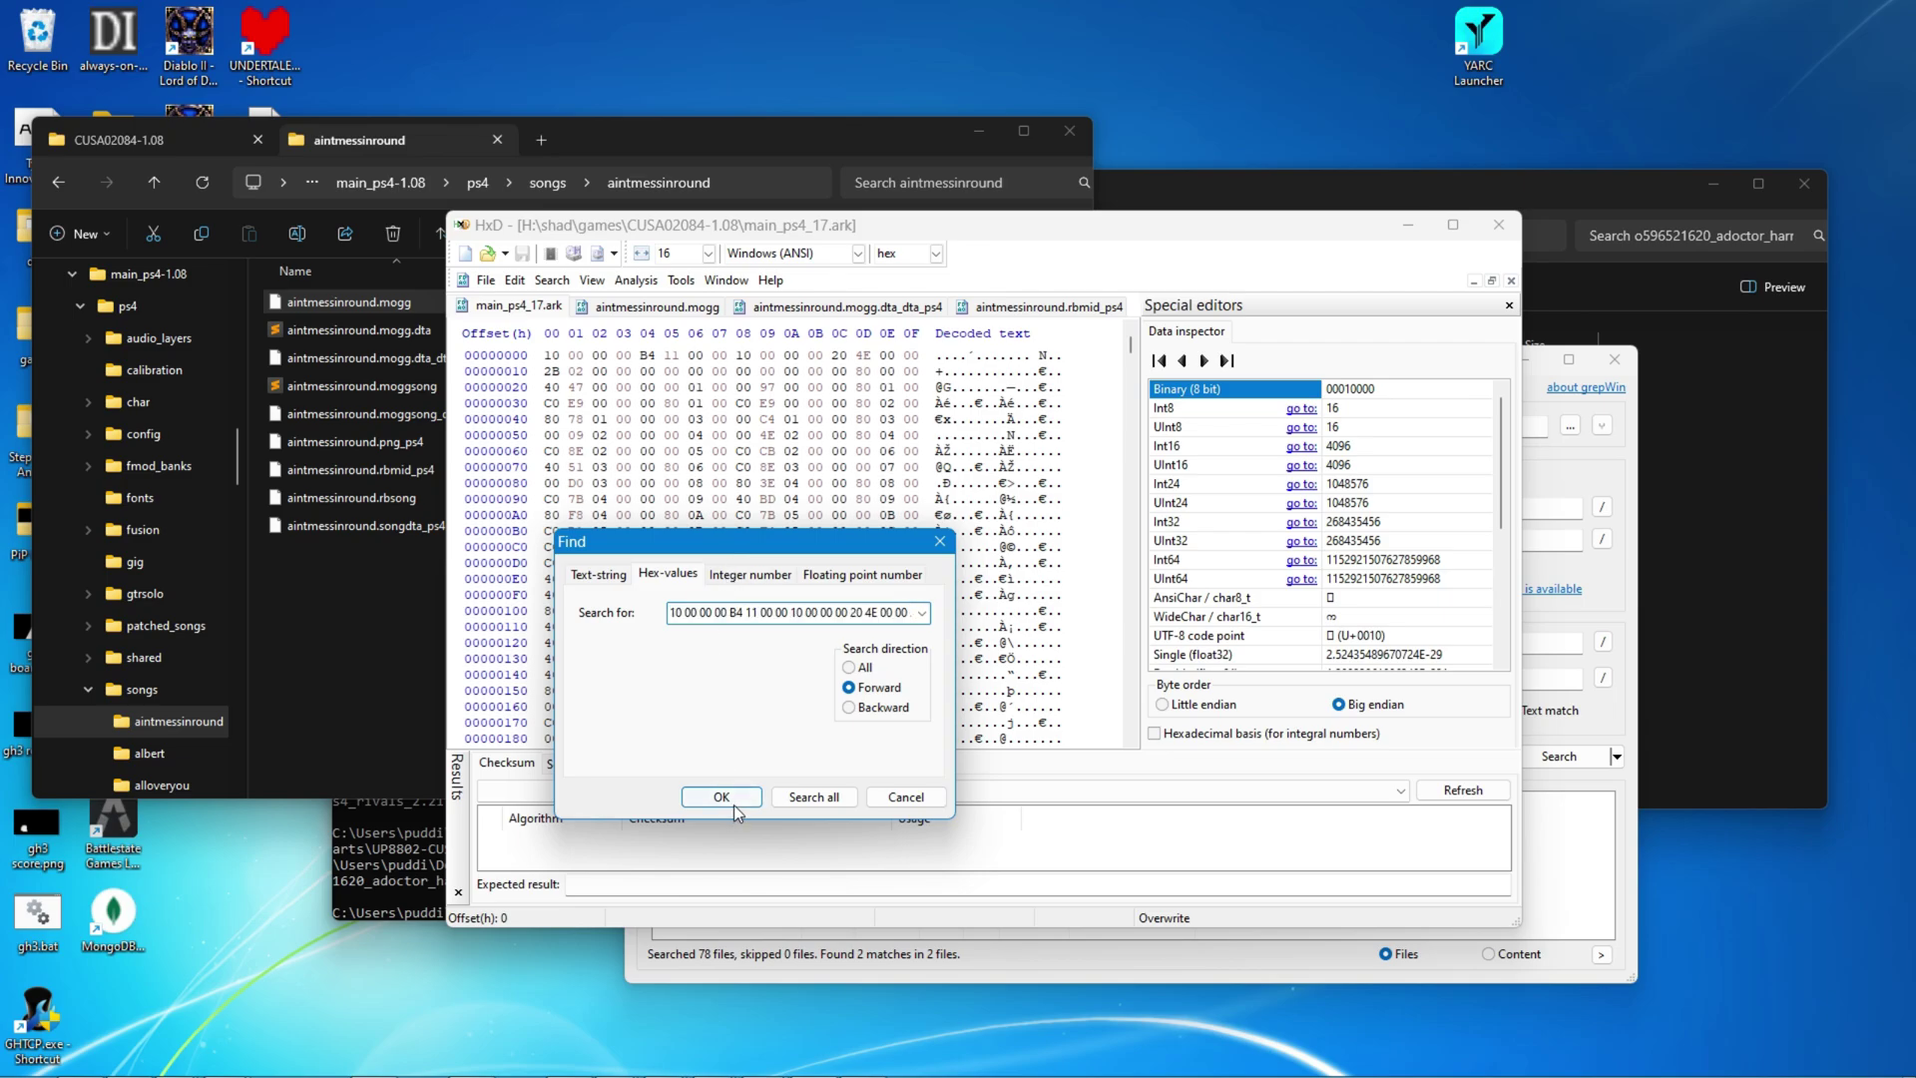
{"action": "left_click", "coordinate": [734, 804]}
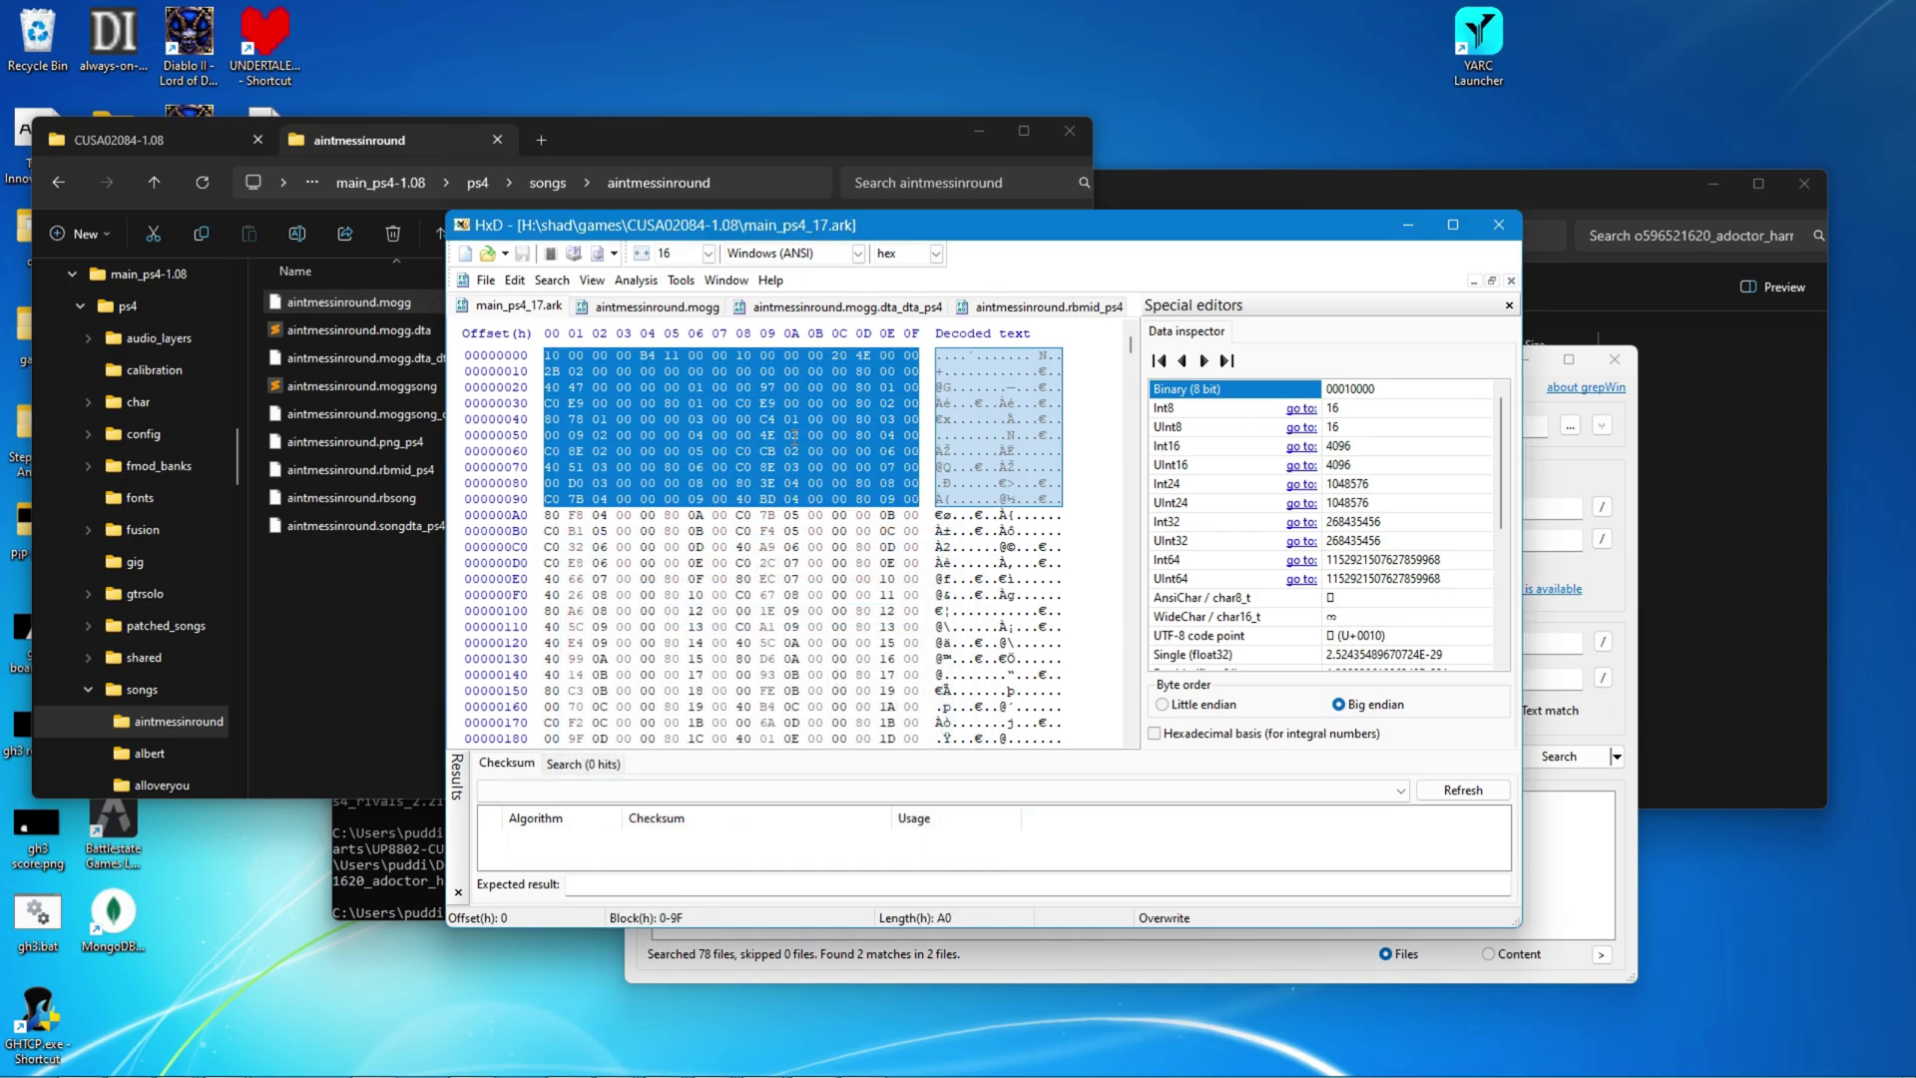
{"action": "left_click", "coordinate": [1666, 451]}
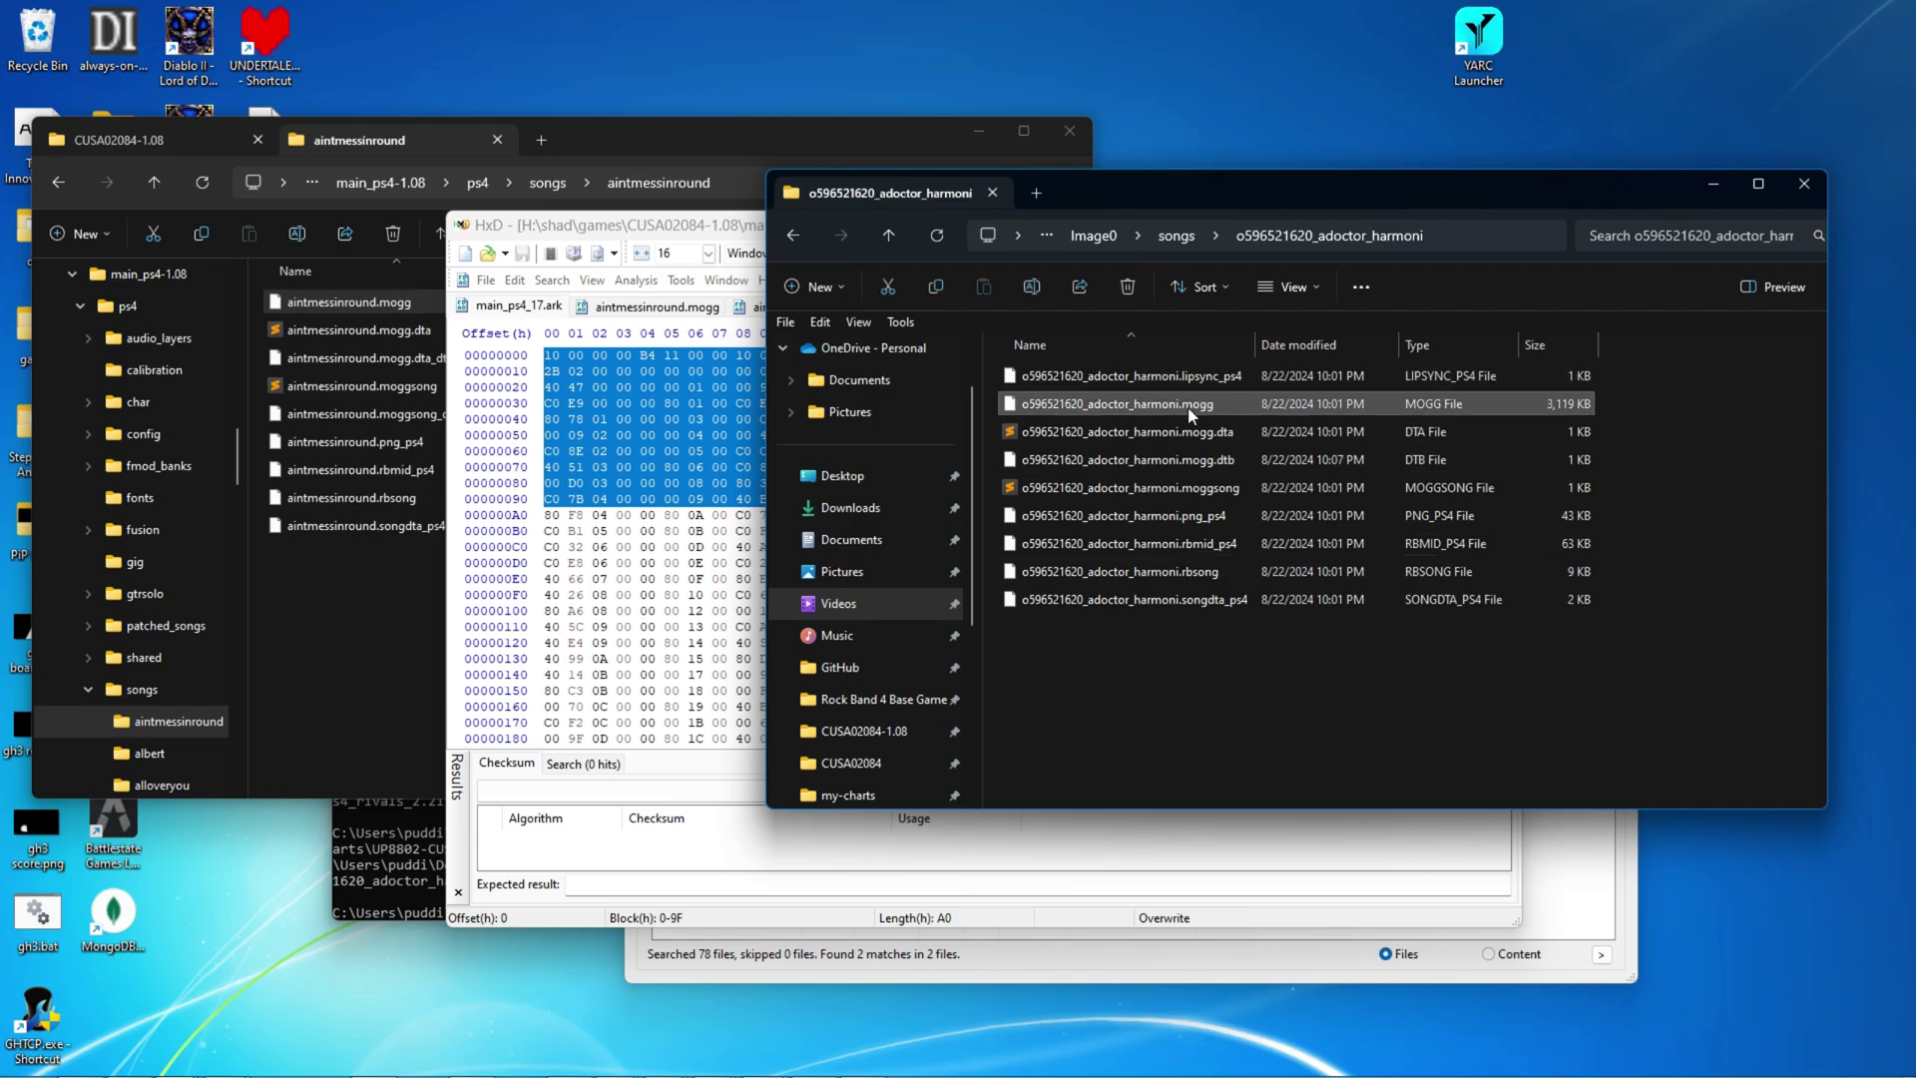
Step: Open o596521620_adoctor_harmoni.mogg in HxD, select all its bytes, and place its tab beside the archive
{"action": "left_click_drag", "start_coordinate": [717, 526], "coordinate": [641, 556]}
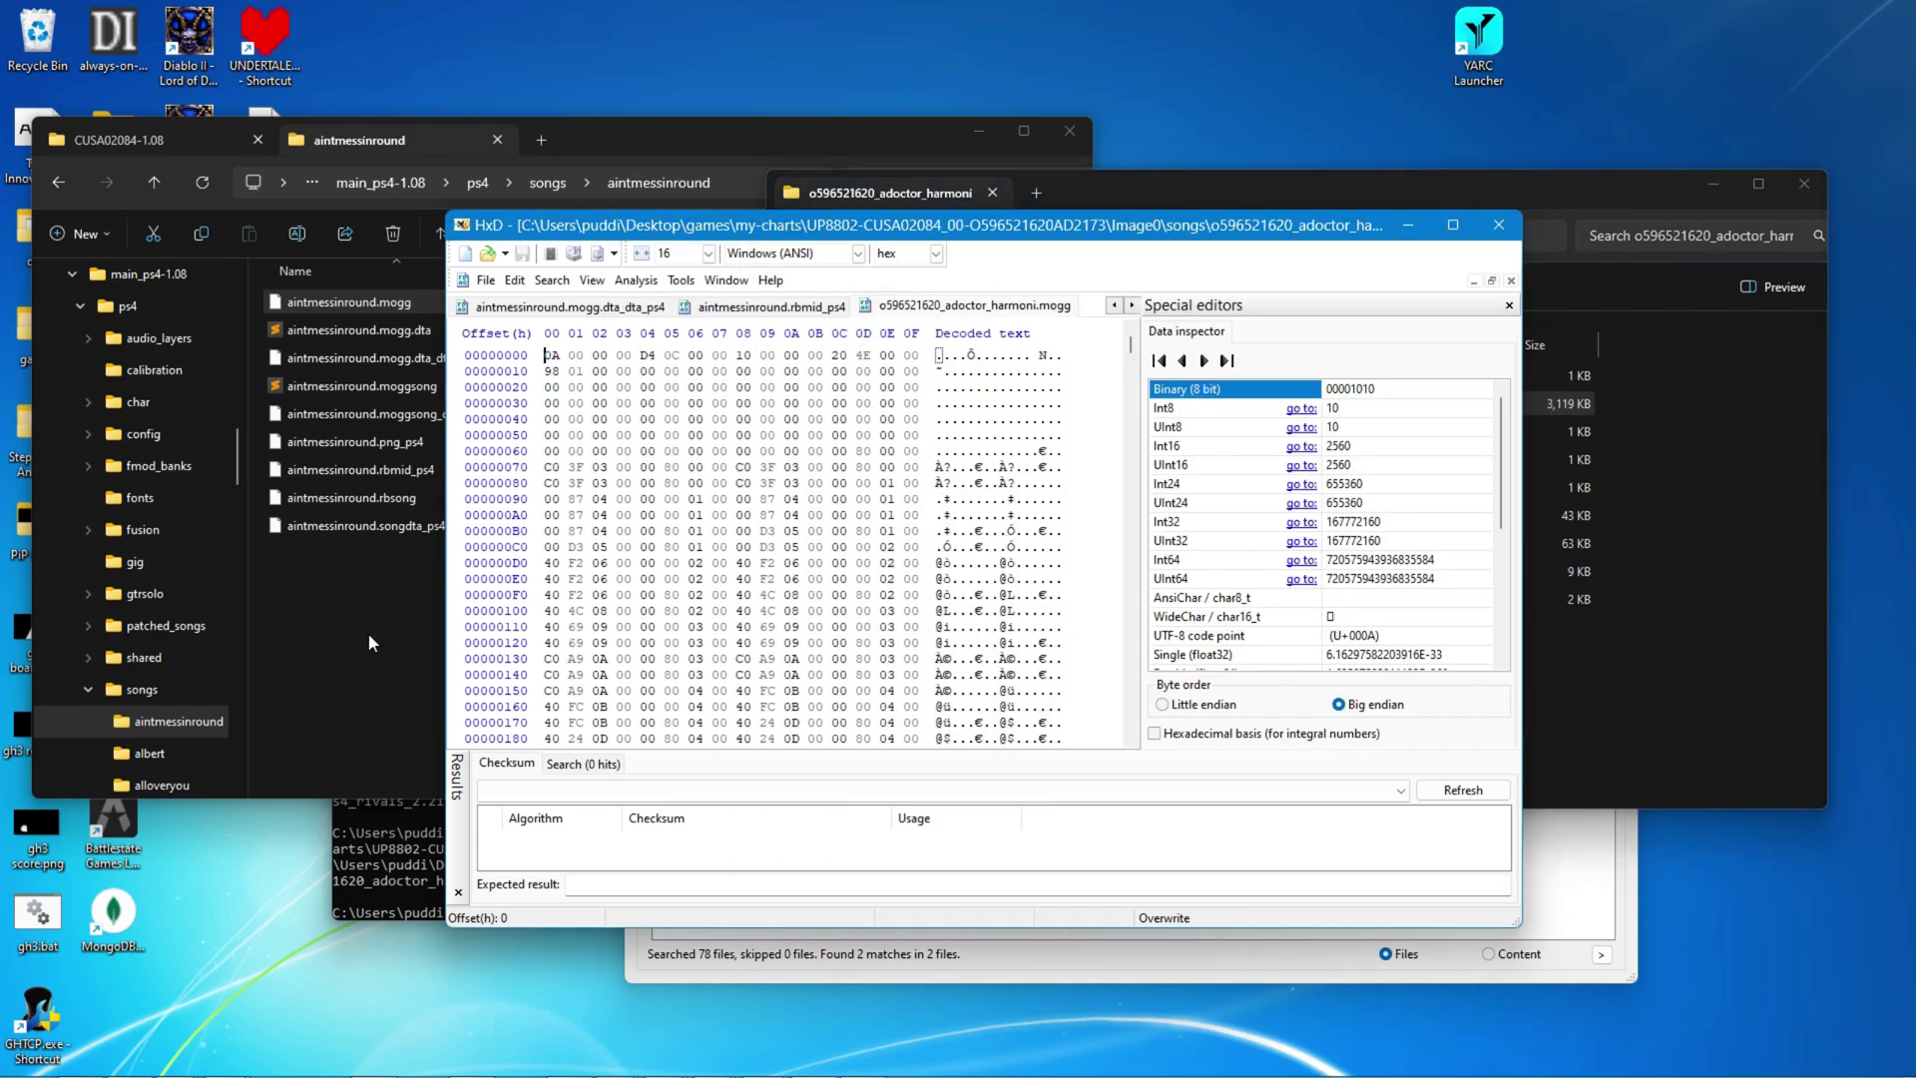
{"action": "key", "text": "ctrl+a"}
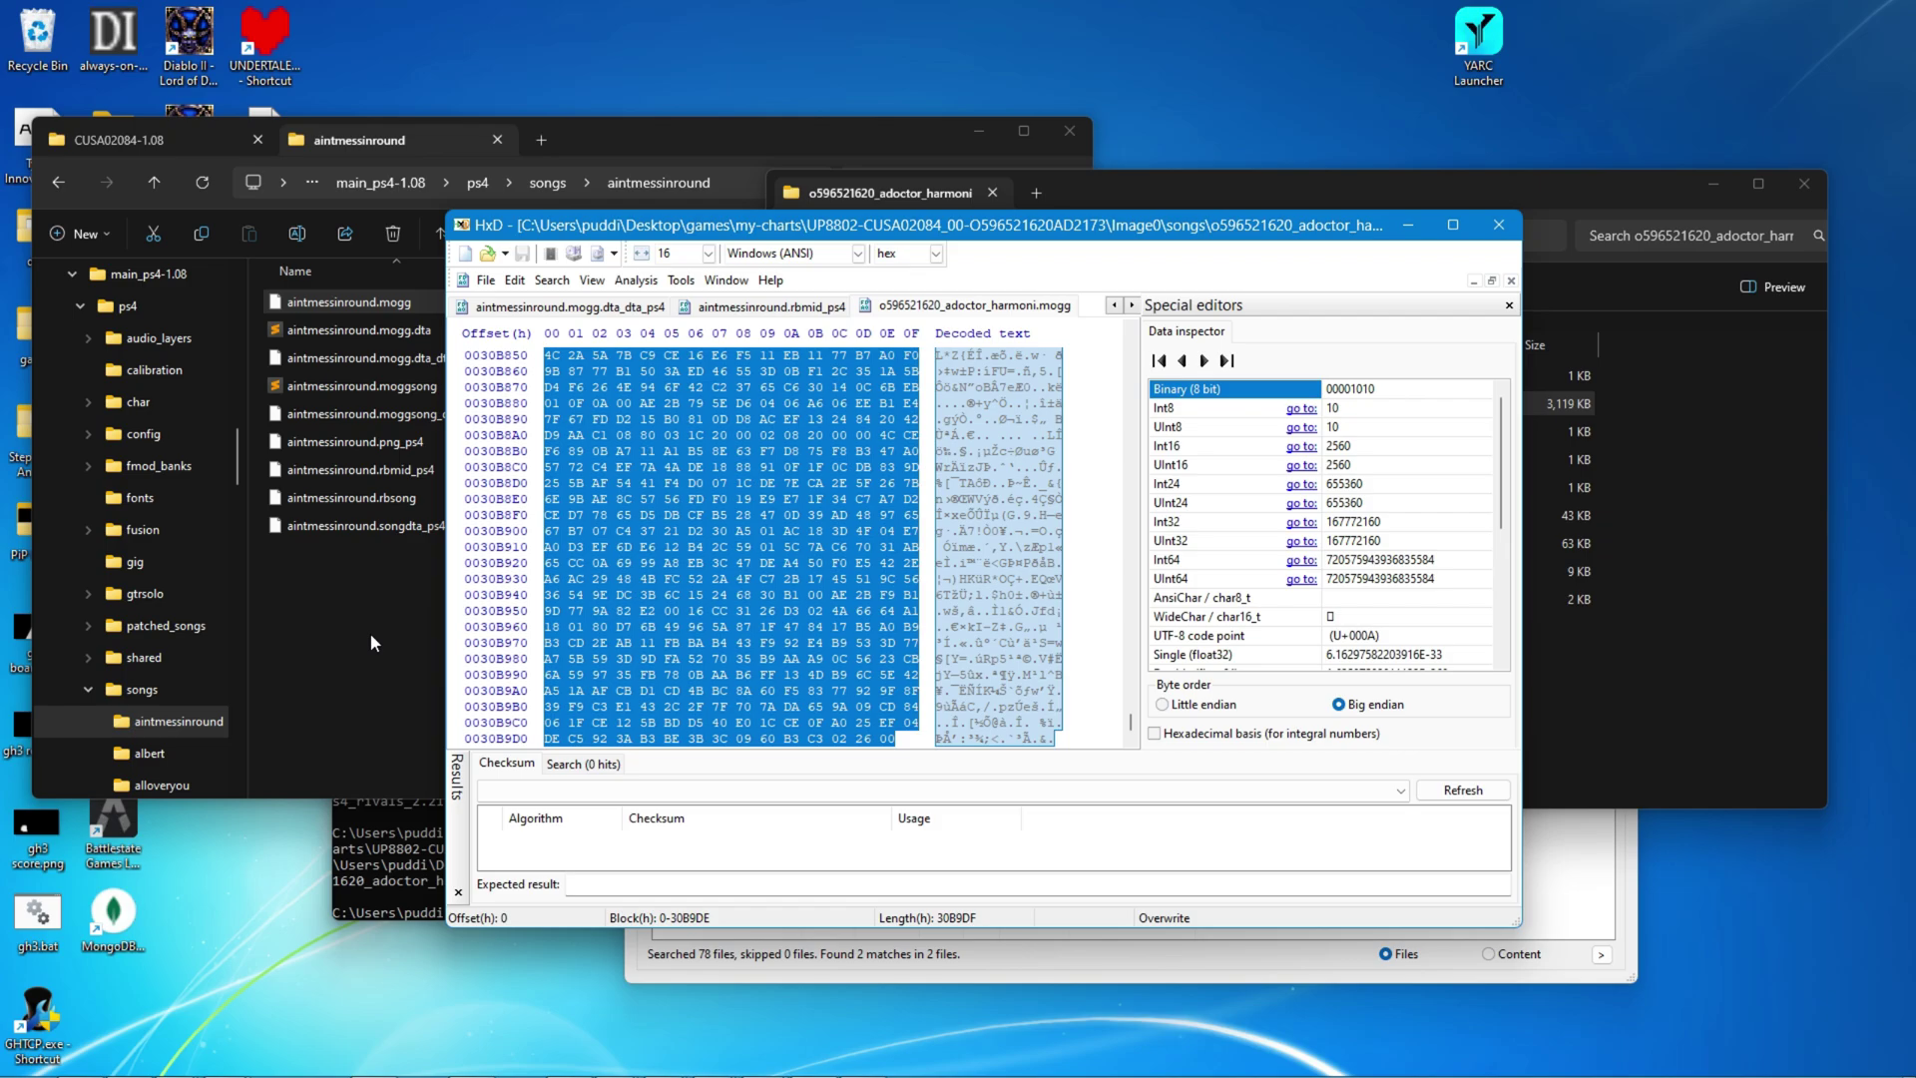
{"action": "left_click", "coordinate": [1114, 307]}
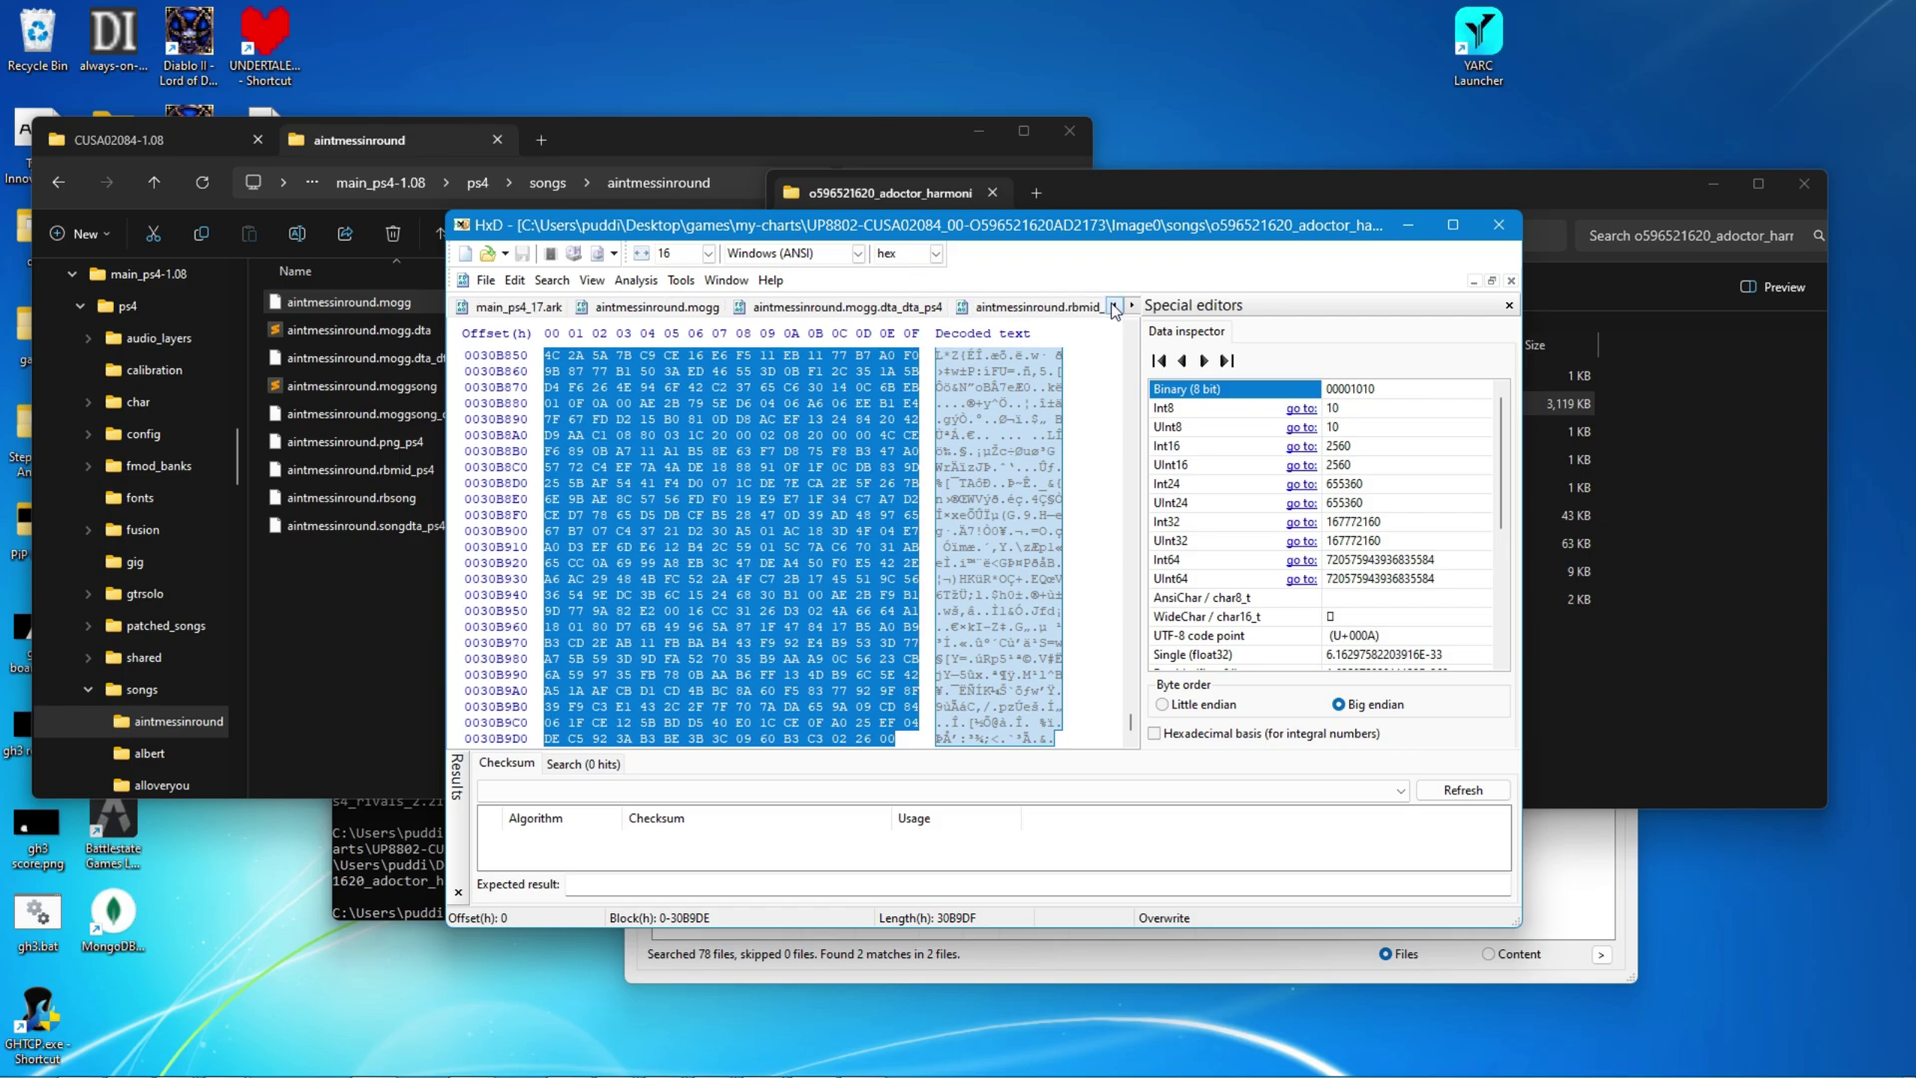
{"action": "left_click", "coordinate": [508, 309]}
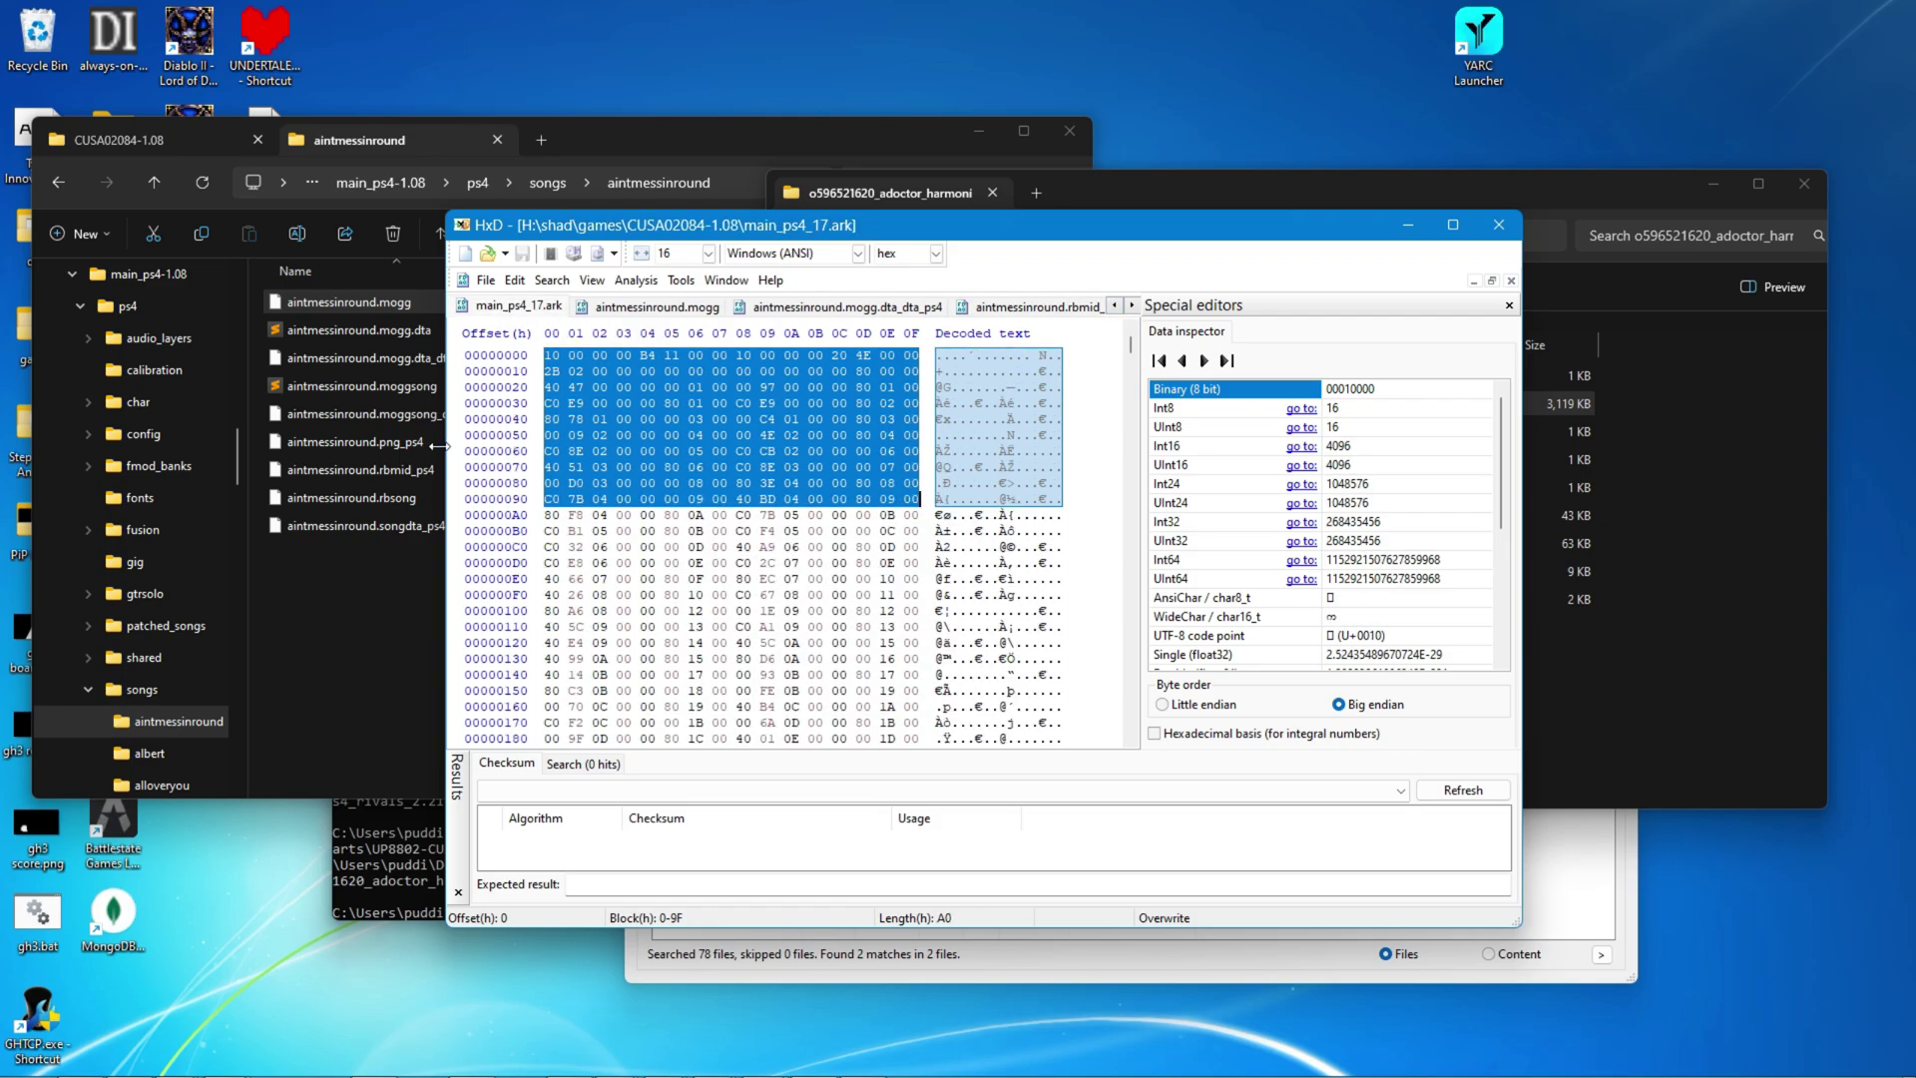
{"action": "left_click", "coordinate": [1131, 306]}
{"action": "left_click_drag", "start_coordinate": [1020, 307], "coordinate": [512, 307]}
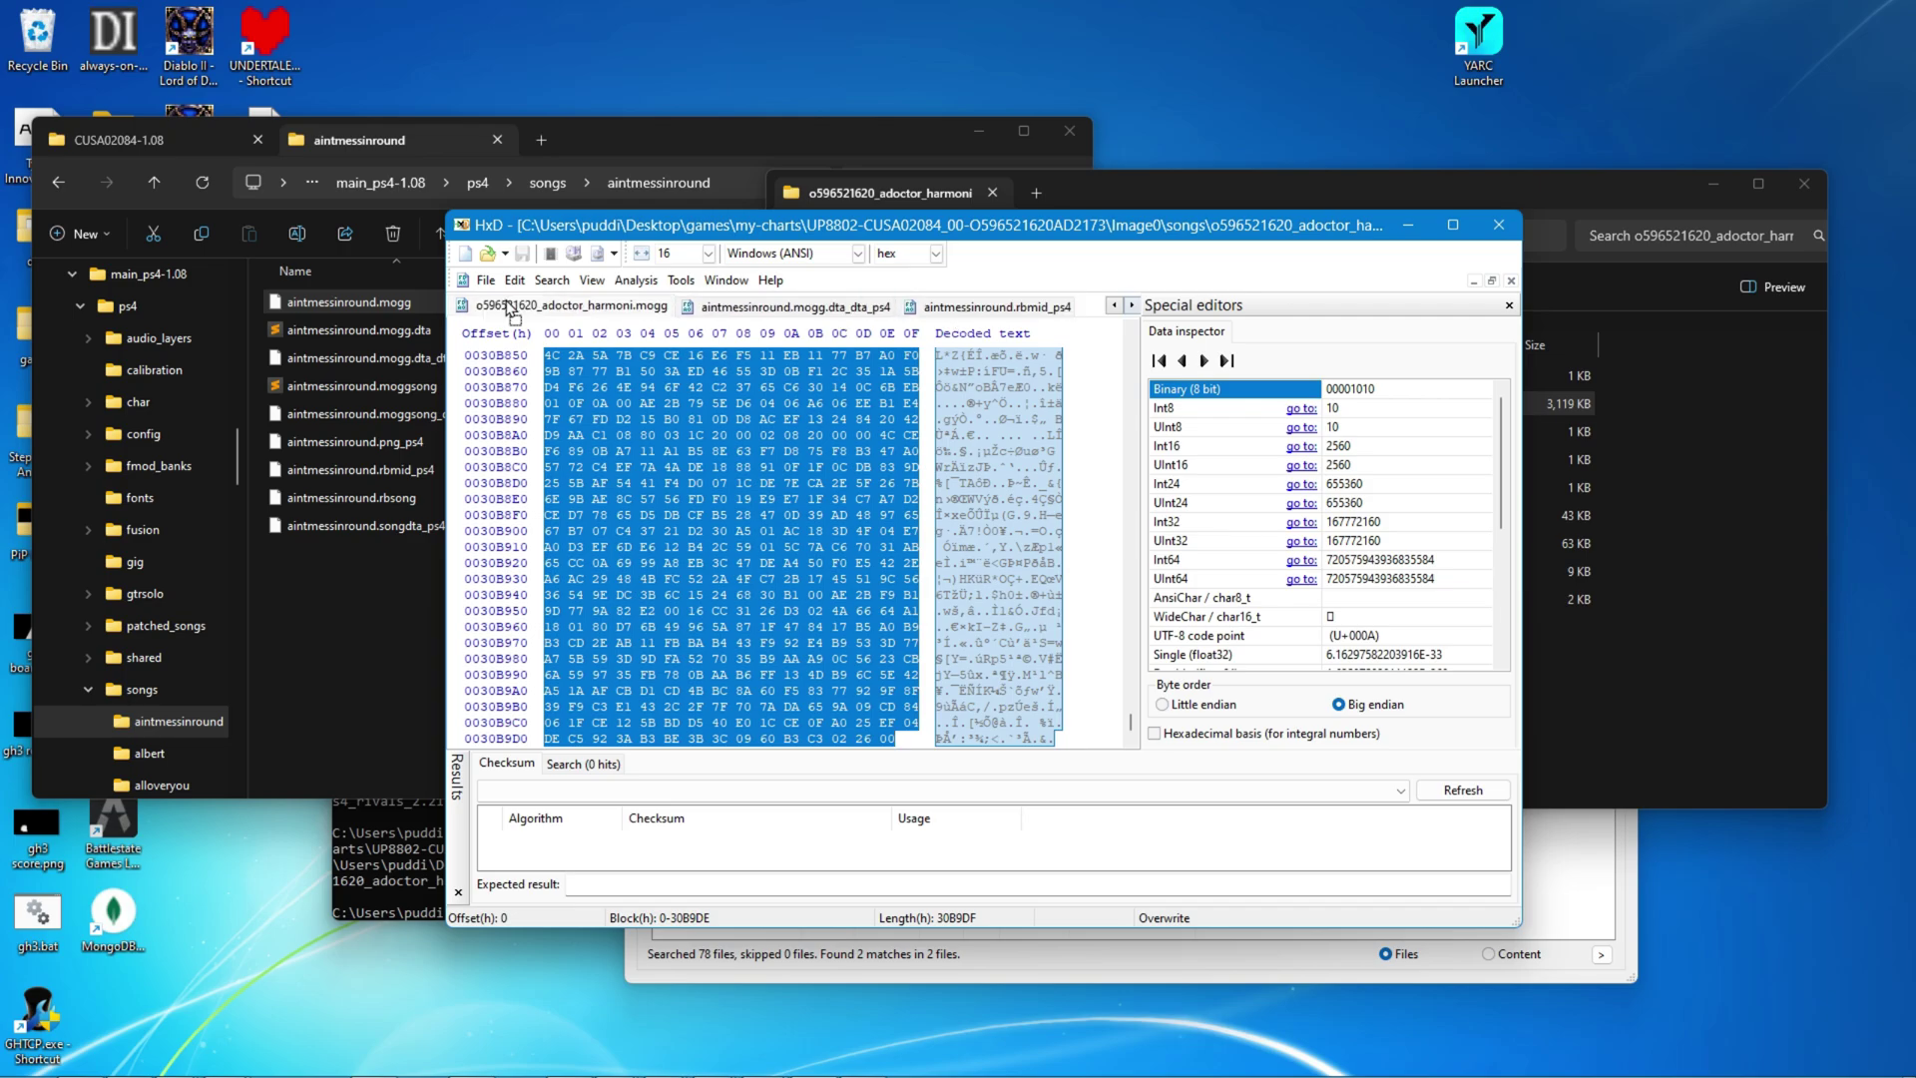
{"action": "left_click", "coordinate": [1112, 306]}
{"action": "left_click_drag", "start_coordinate": [823, 310], "coordinate": [654, 310]}
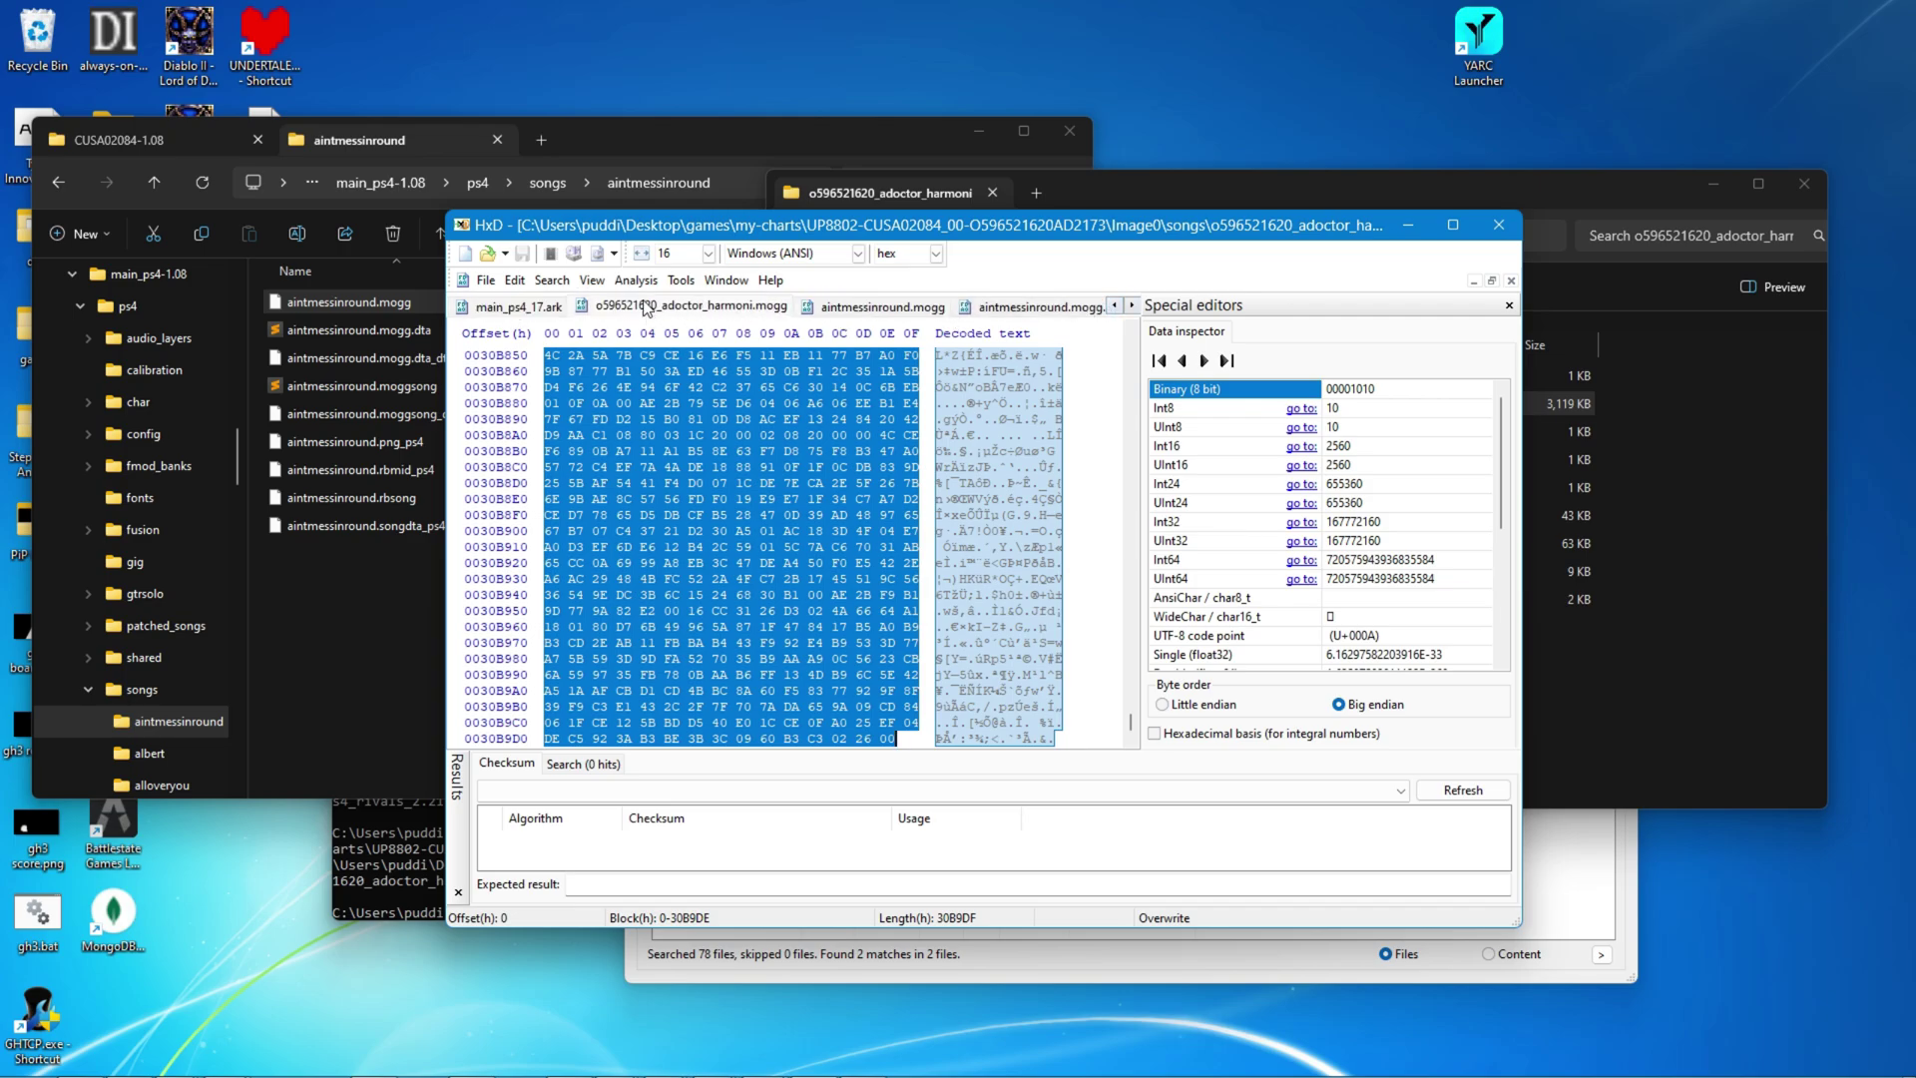
Step: Read the custom mogg's length and select bytes 0 to 30B9DE in main_ps4_17.ark
{"action": "double_click", "coordinate": [957, 919]}
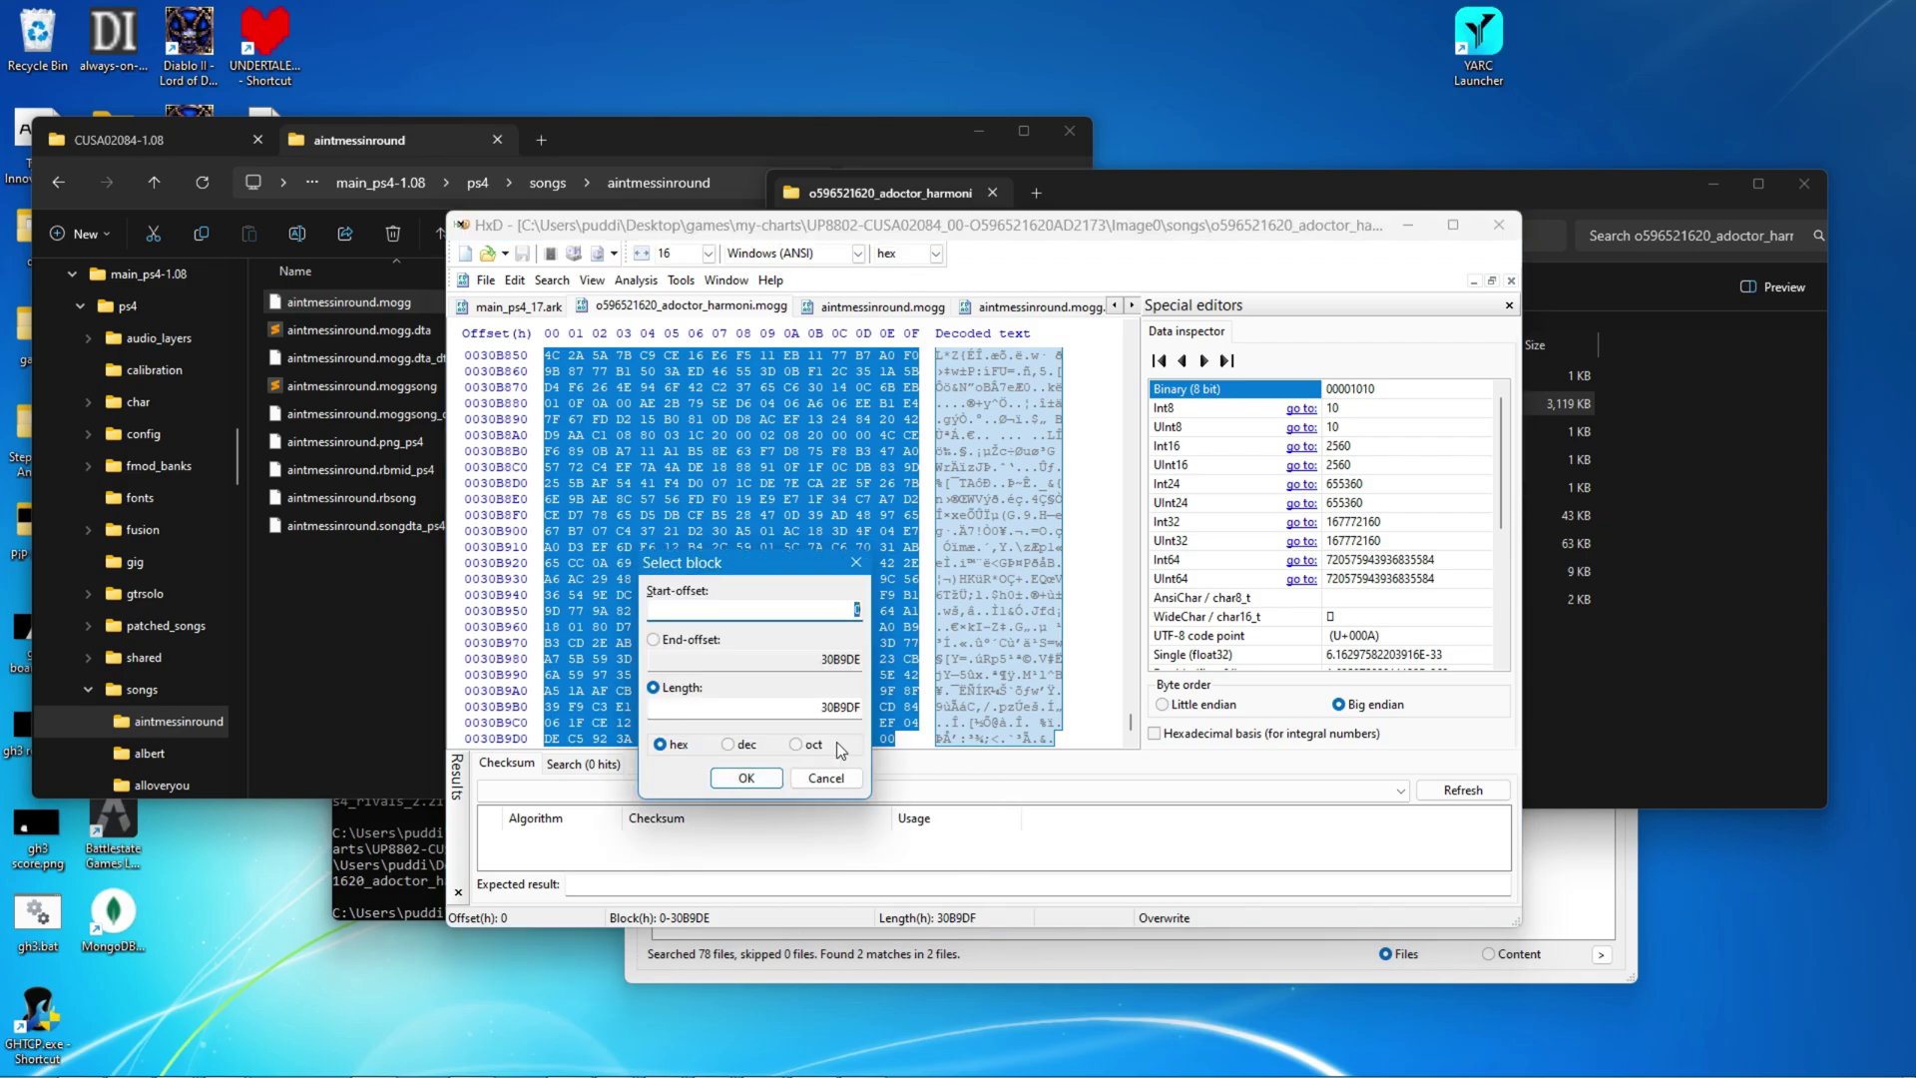
{"action": "left_click", "coordinate": [821, 708]}
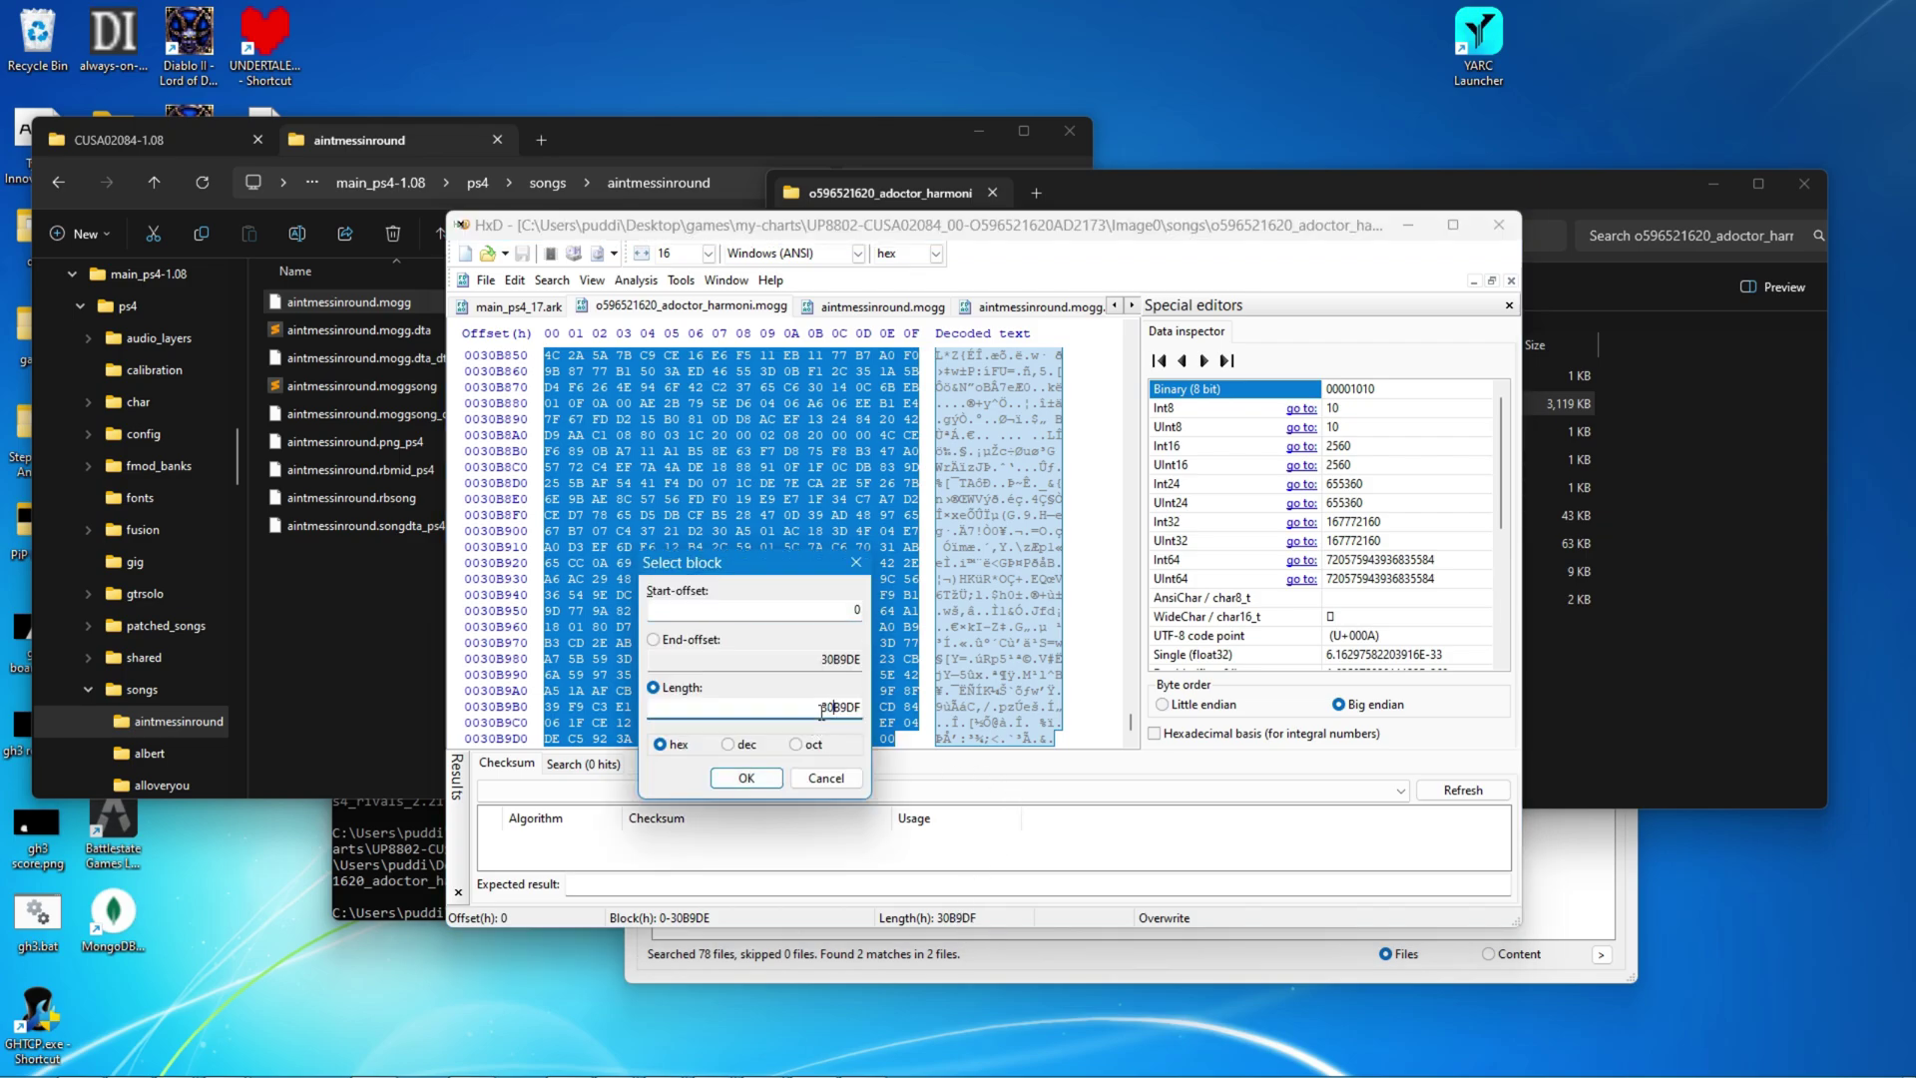
{"action": "left_click", "coordinate": [838, 779]}
{"action": "left_click", "coordinate": [519, 307]}
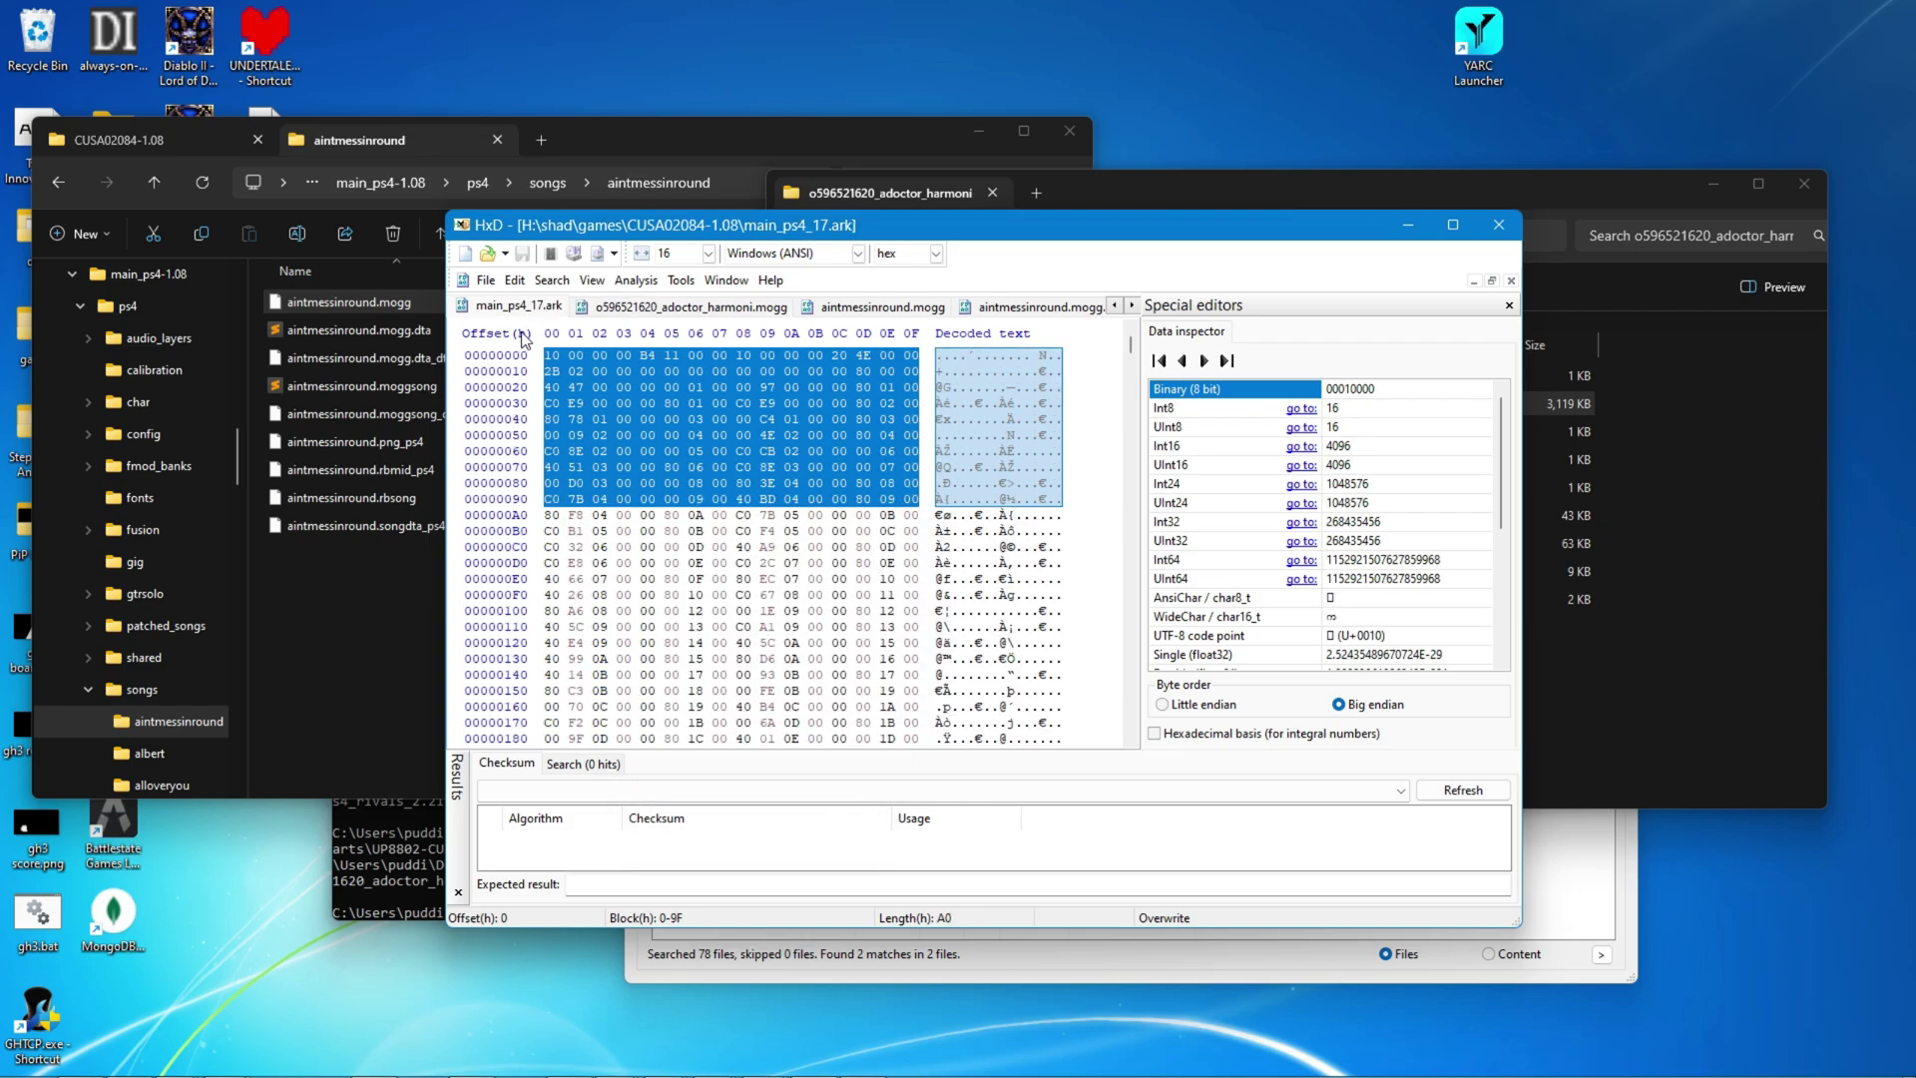
{"action": "key", "text": "ctrl+e"}
{"action": "double_click", "coordinate": [778, 705]}
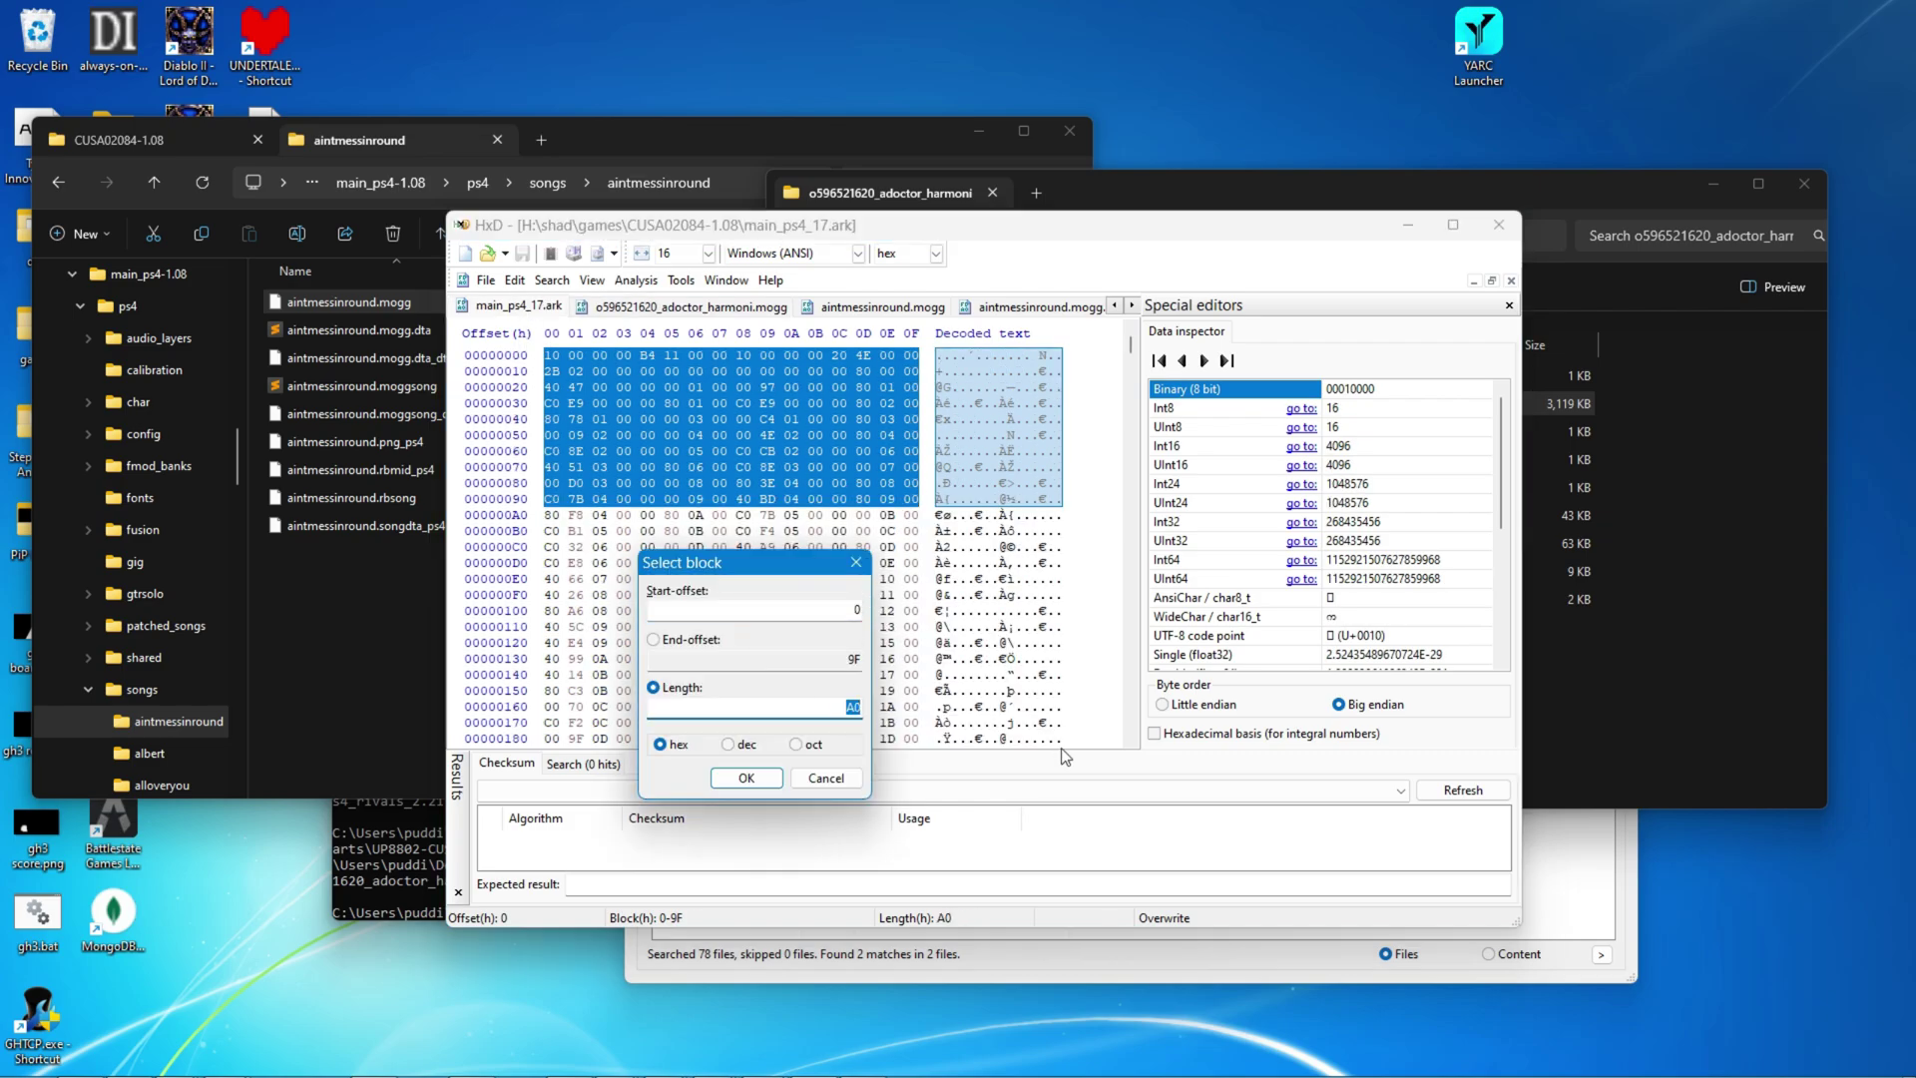
{"action": "type", "text": "30B9DF"}
{"action": "left_click", "coordinate": [746, 777]}
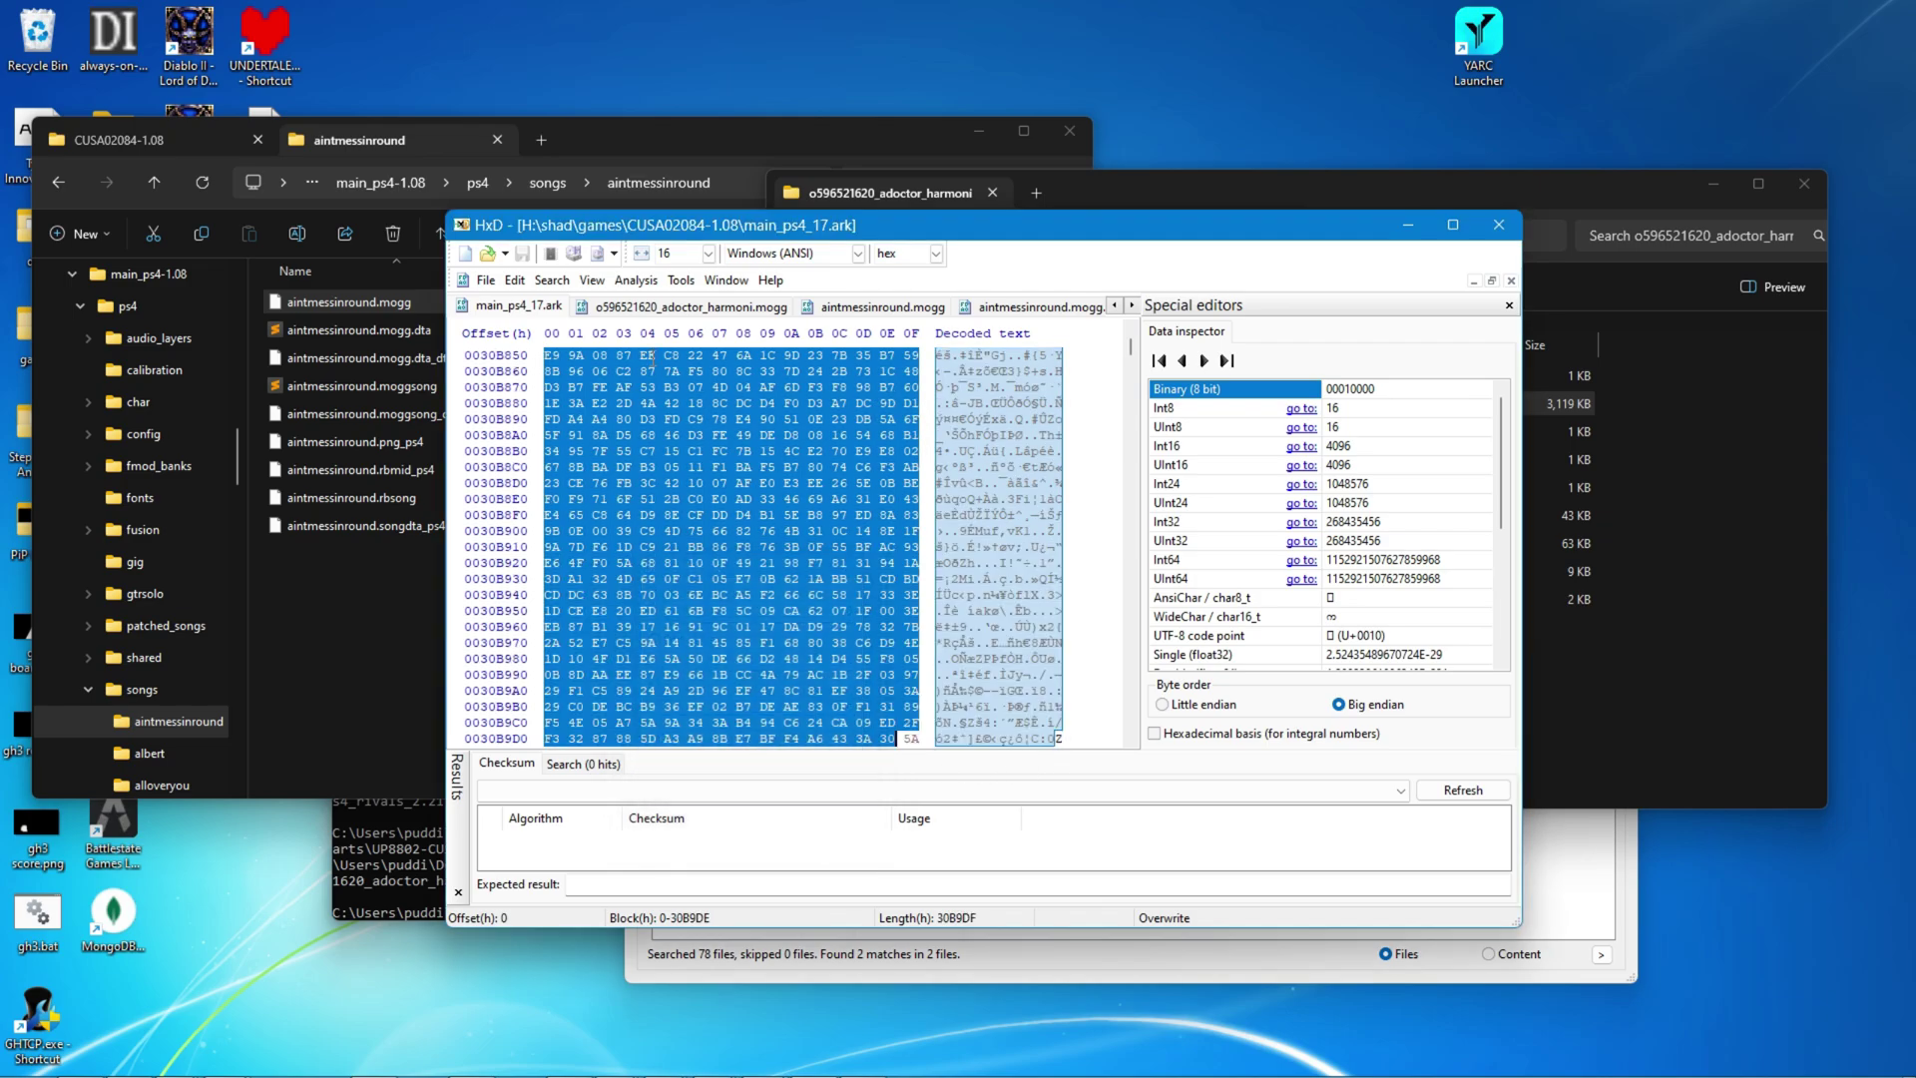
Step: Overwrite the selected archive bytes with the custom audio and close the custom mogg
{"action": "left_click", "coordinate": [611, 307]}
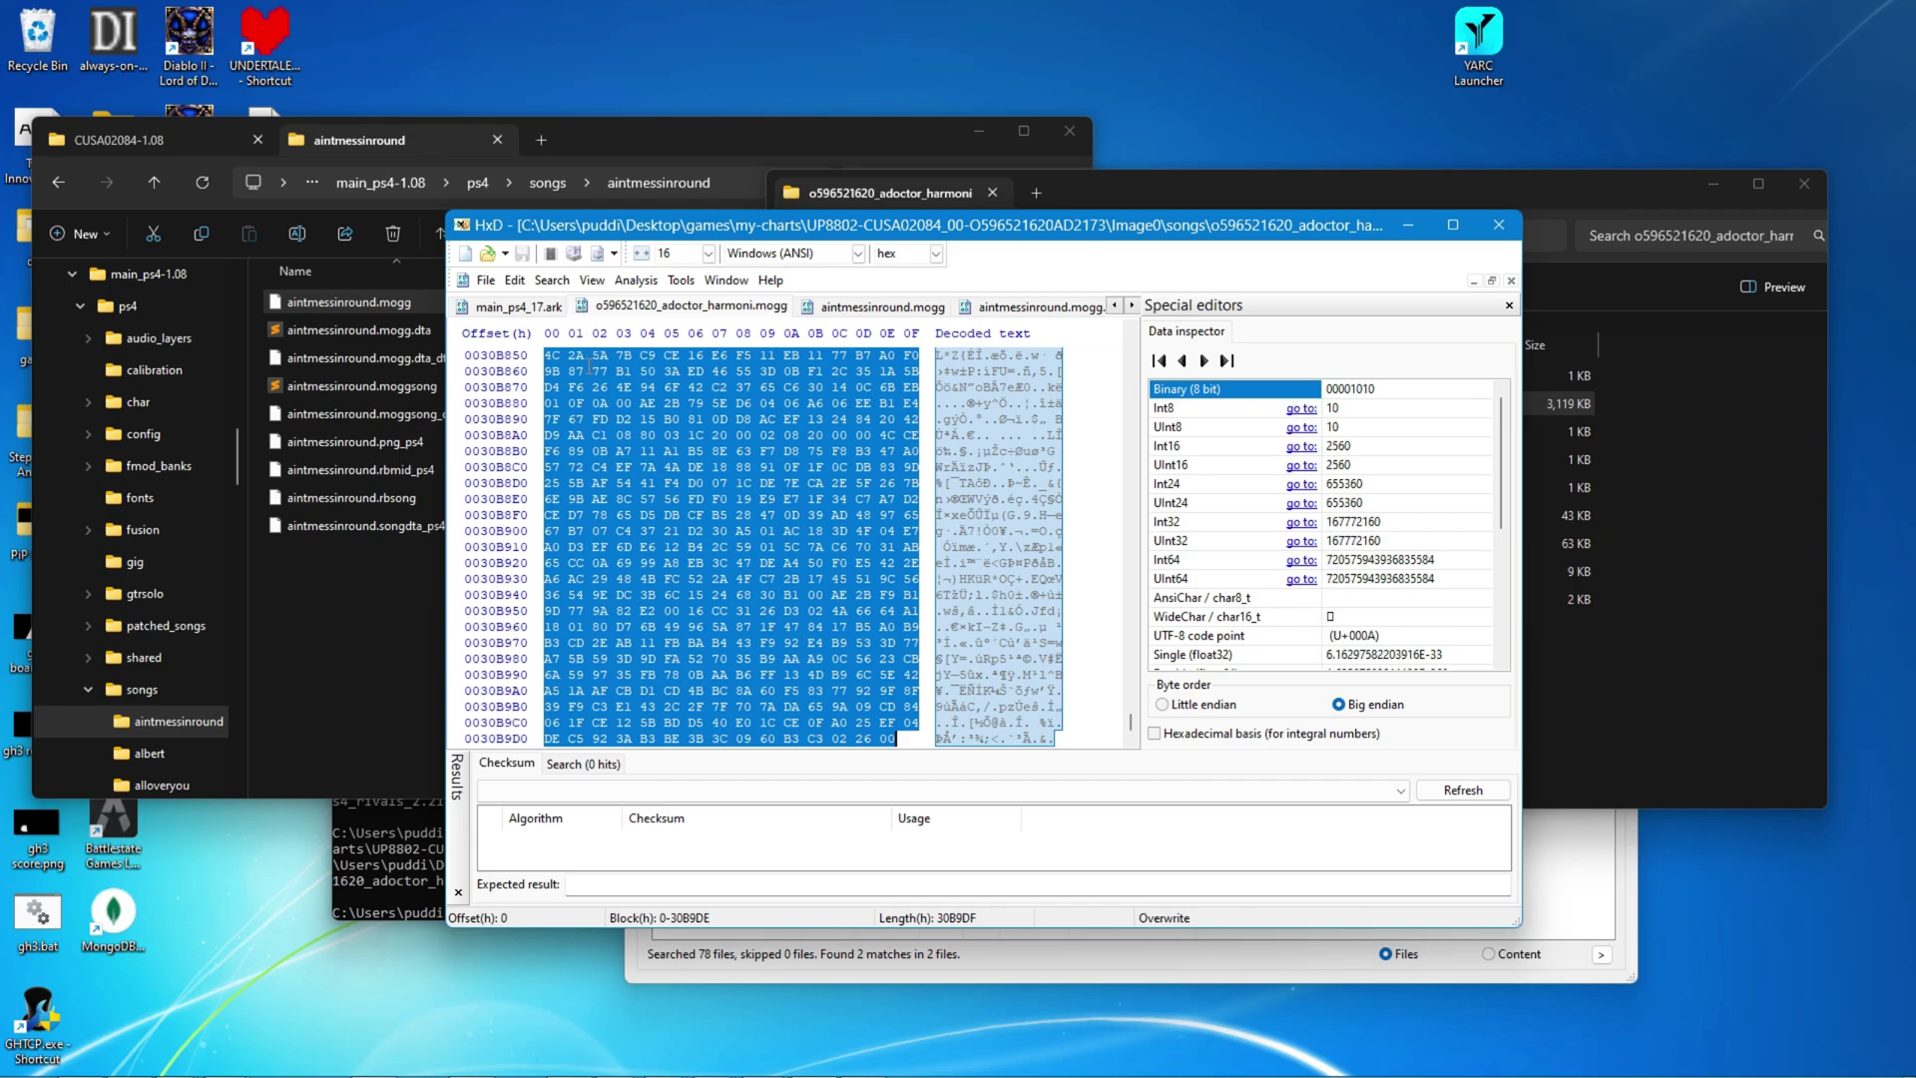
{"action": "left_click", "coordinate": [517, 309]}
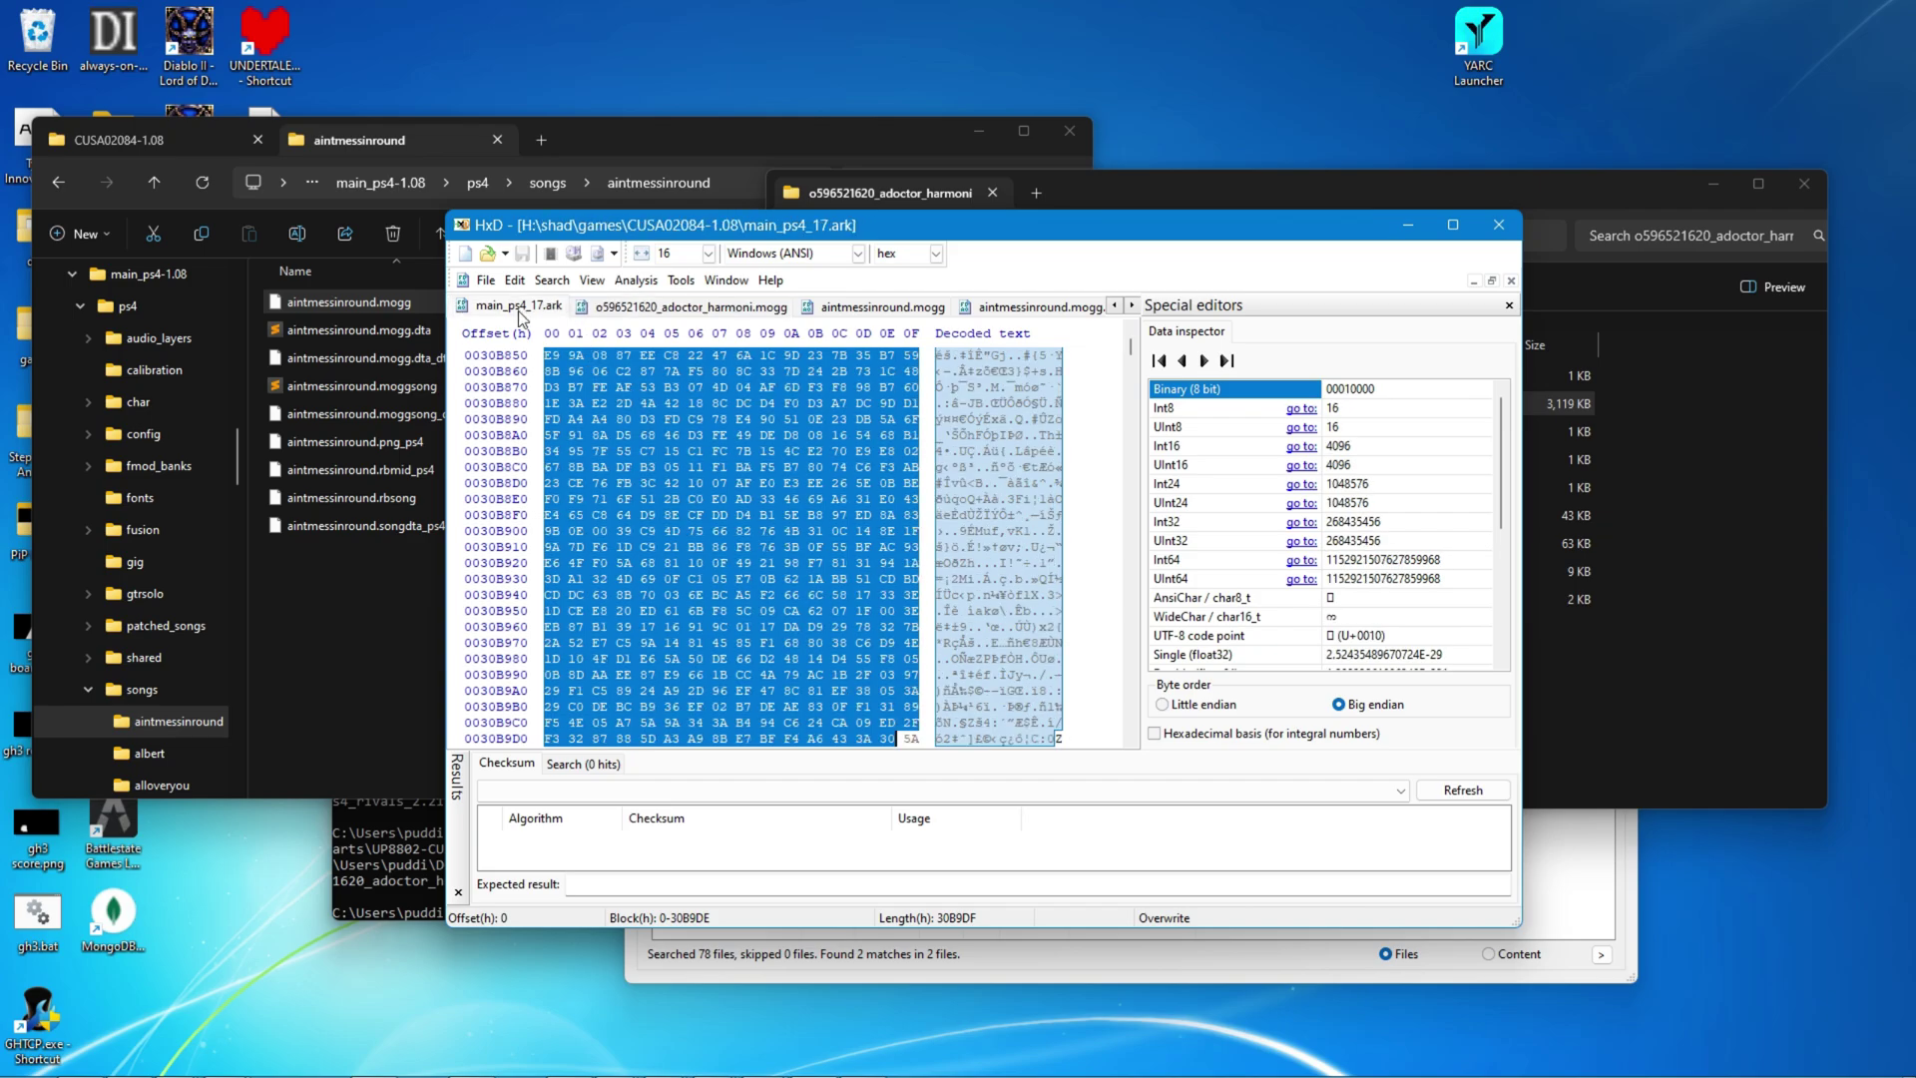
{"action": "key", "text": "ctrl+v"}
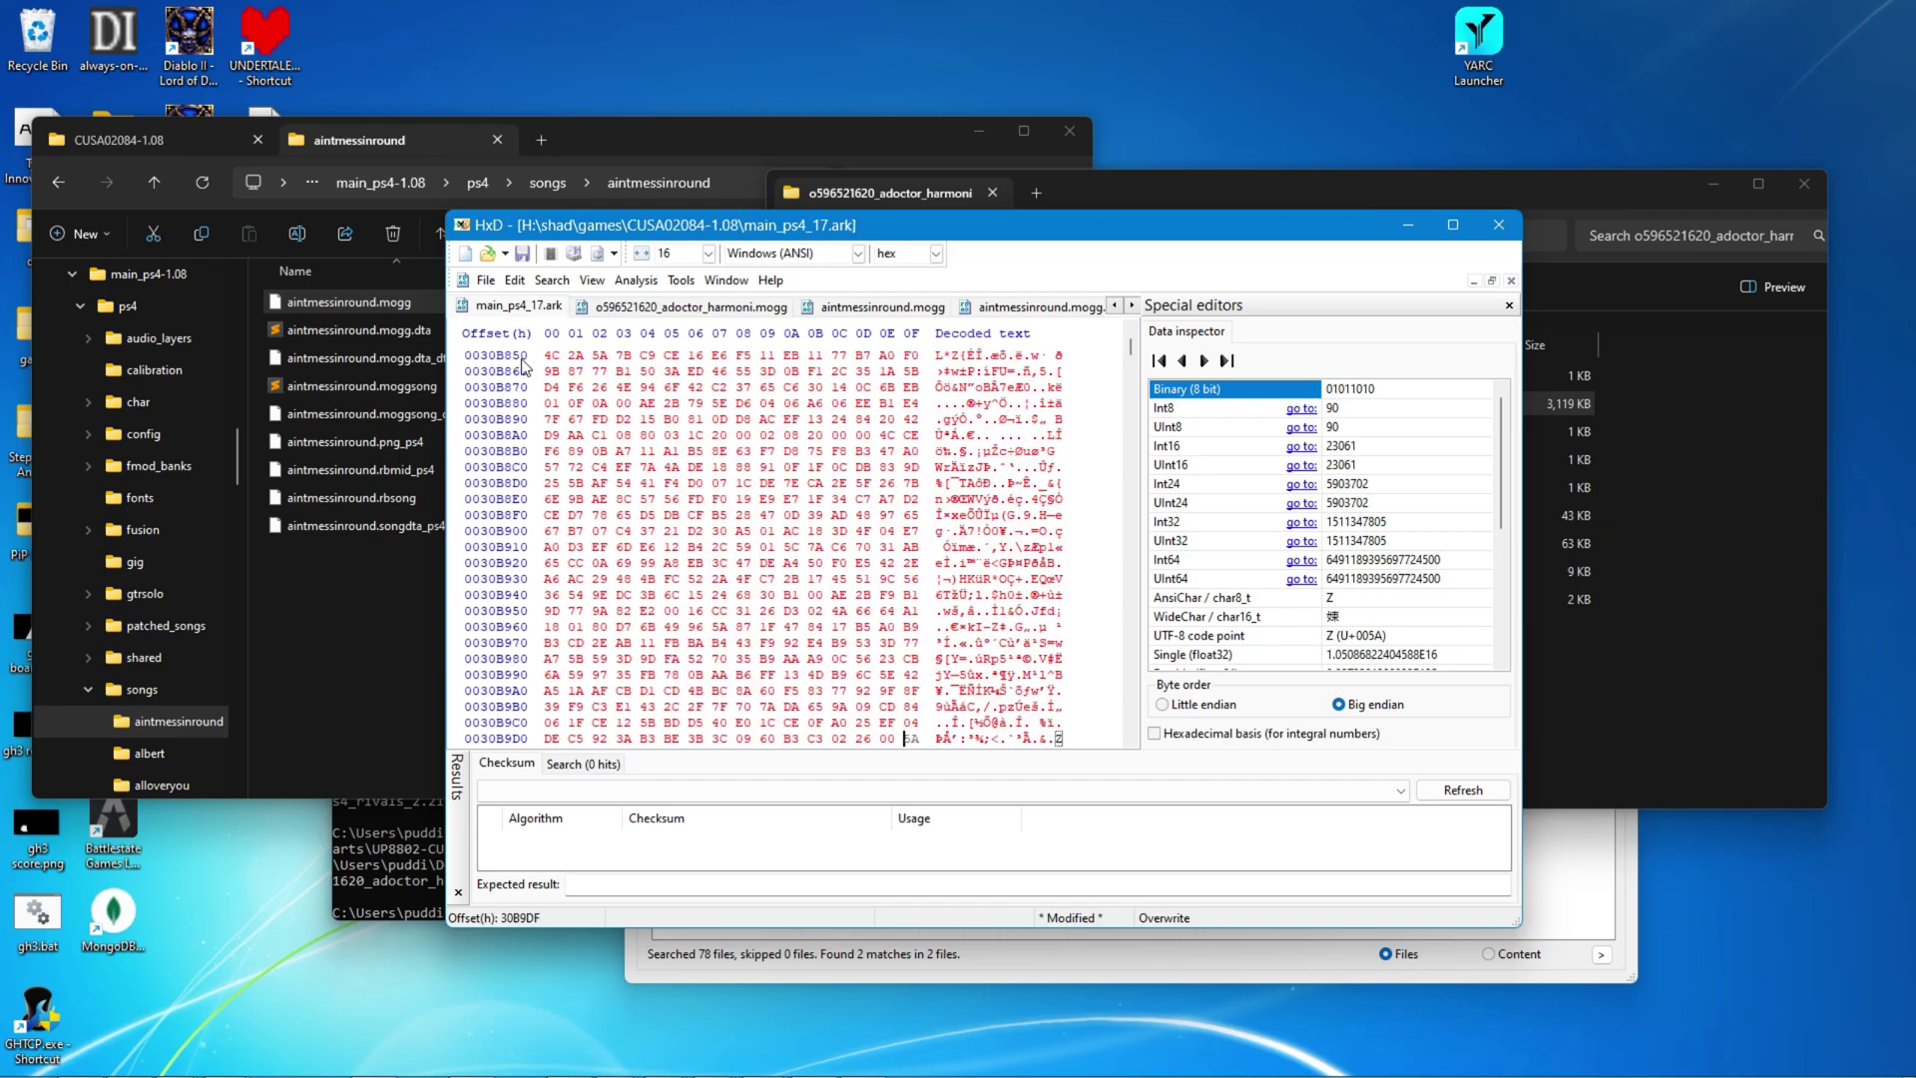
{"action": "left_click", "coordinate": [643, 315]}
{"action": "middle_click", "coordinate": [636, 315]}
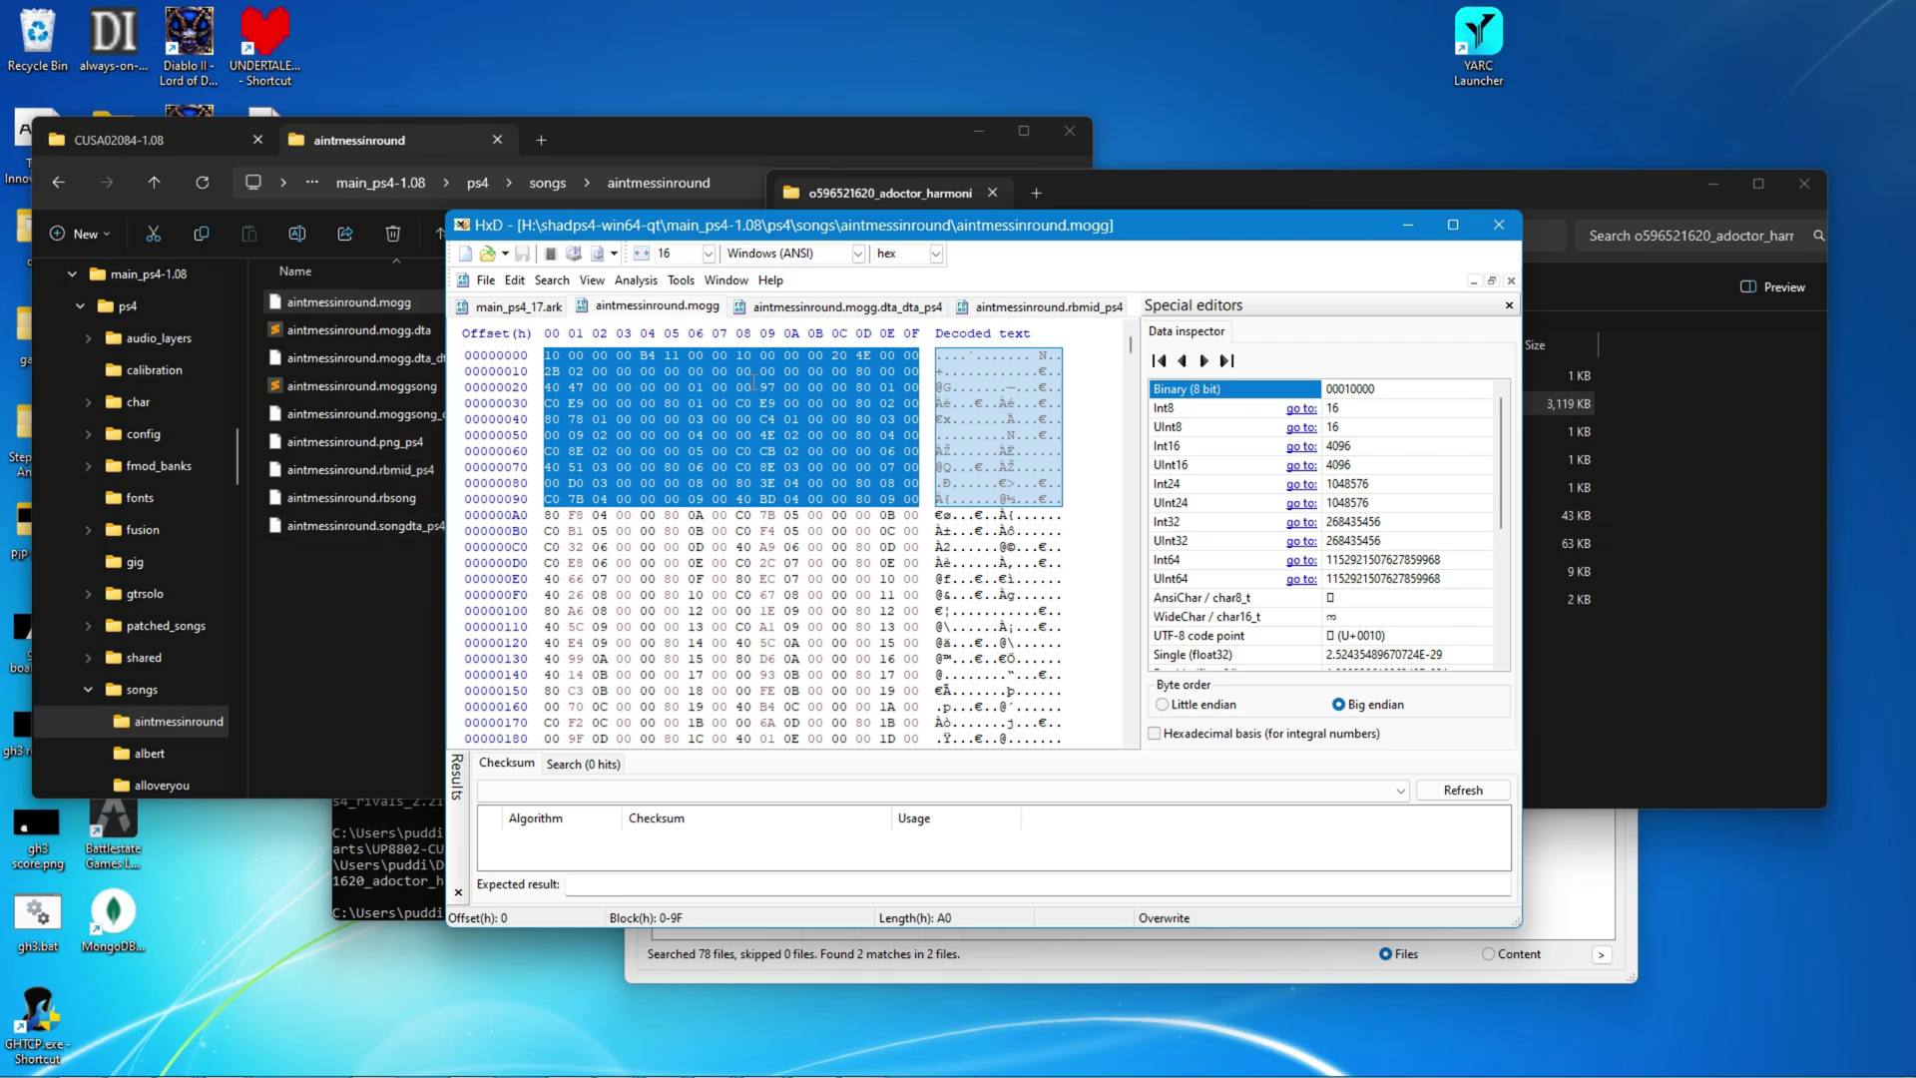
Step: Locate the first B0 bytes of aintmessinround.mogg.dta_dta_ps4 inside main_ps4_17.ark
{"action": "left_click", "coordinate": [839, 315]}
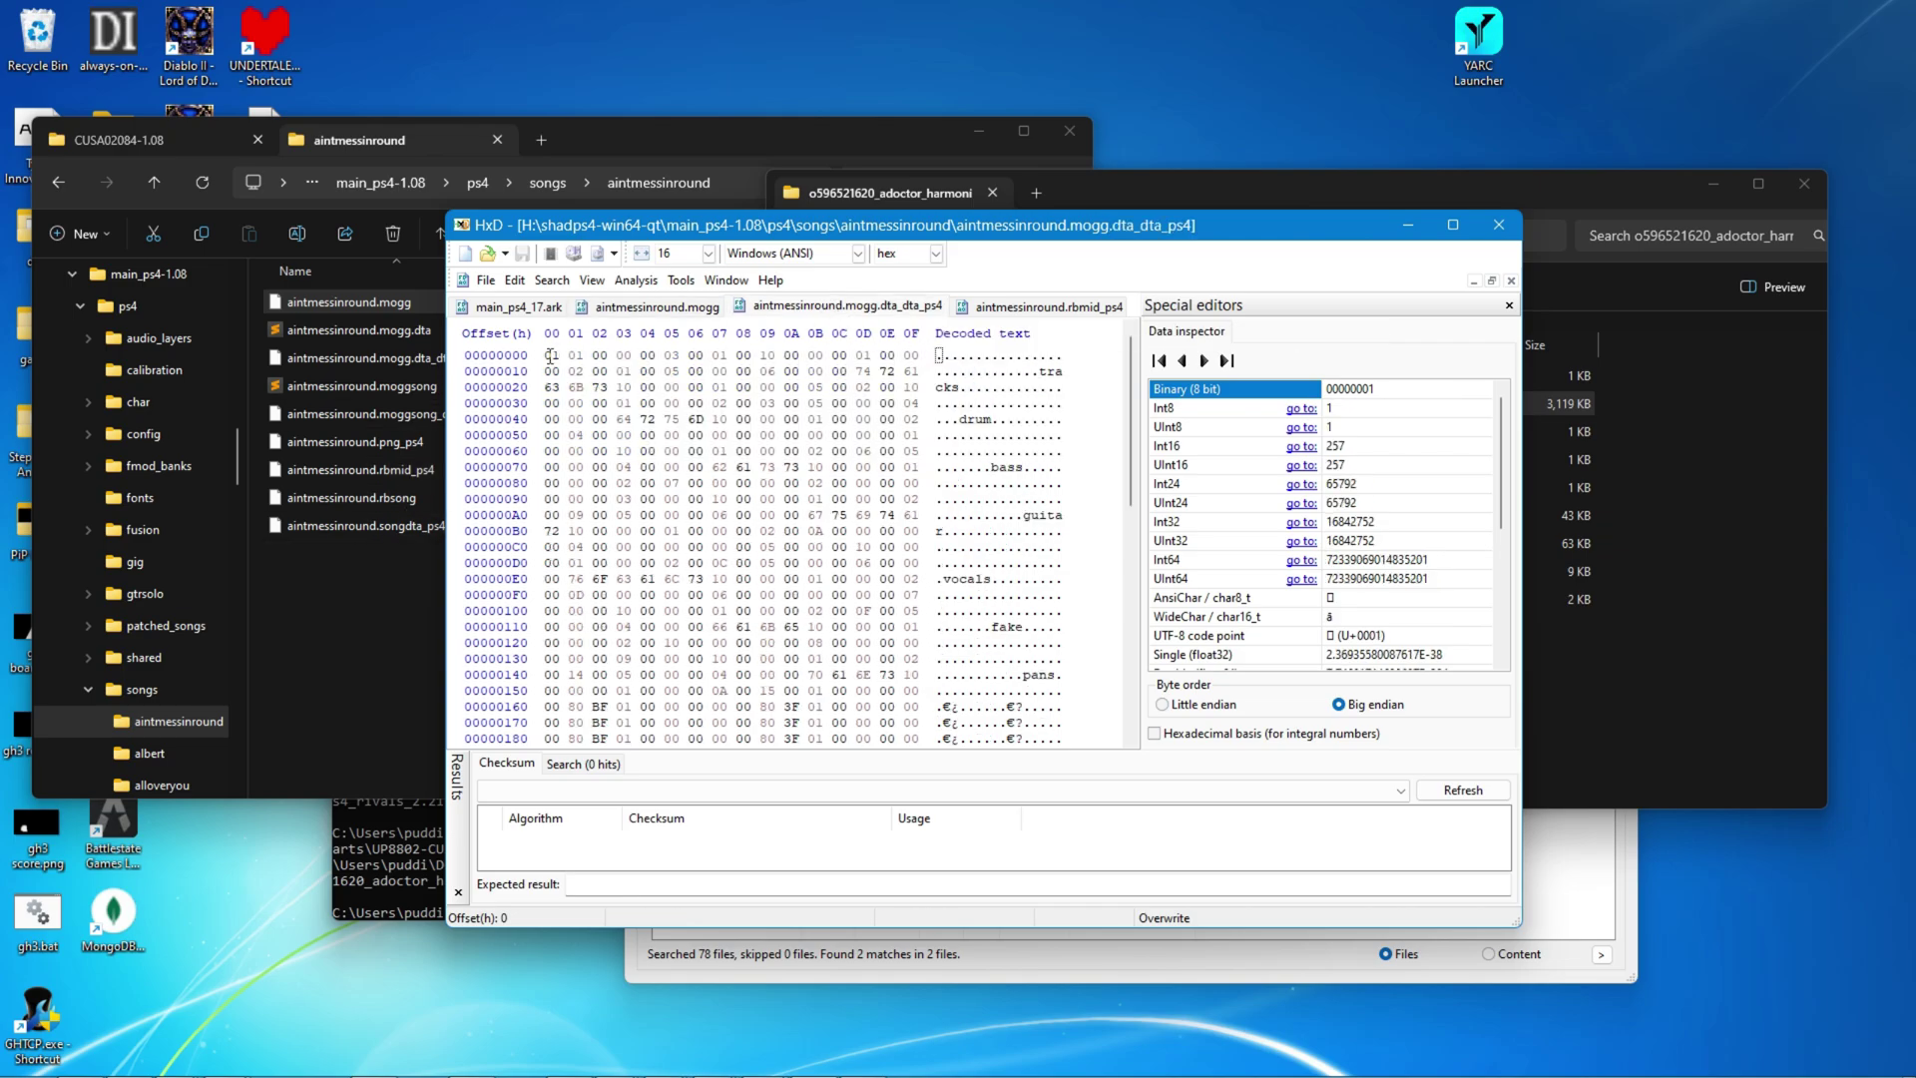
{"action": "left_click_drag", "start_coordinate": [550, 356], "coordinate": [1000, 515]}
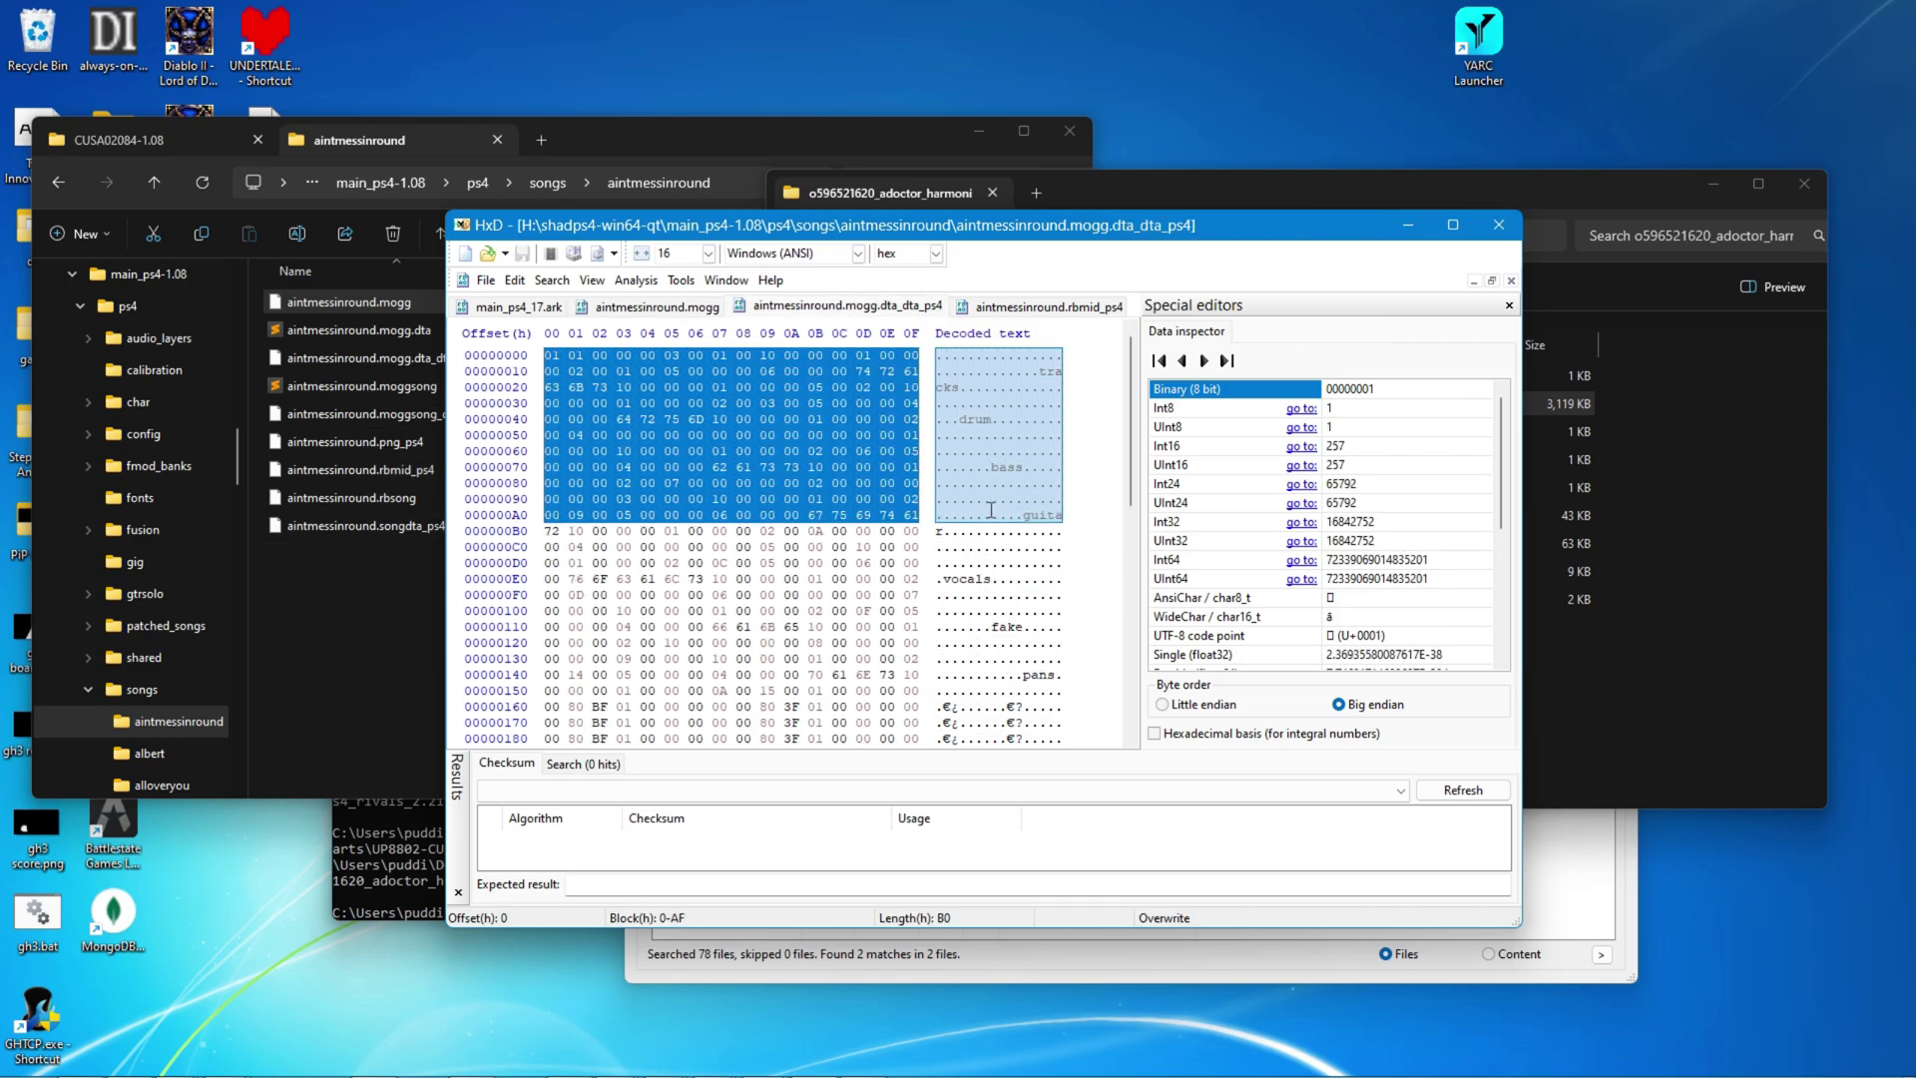
{"action": "left_click", "coordinate": [523, 312]}
{"action": "key", "text": "ctrl+f"}
{"action": "key", "text": "ctrl+v"}
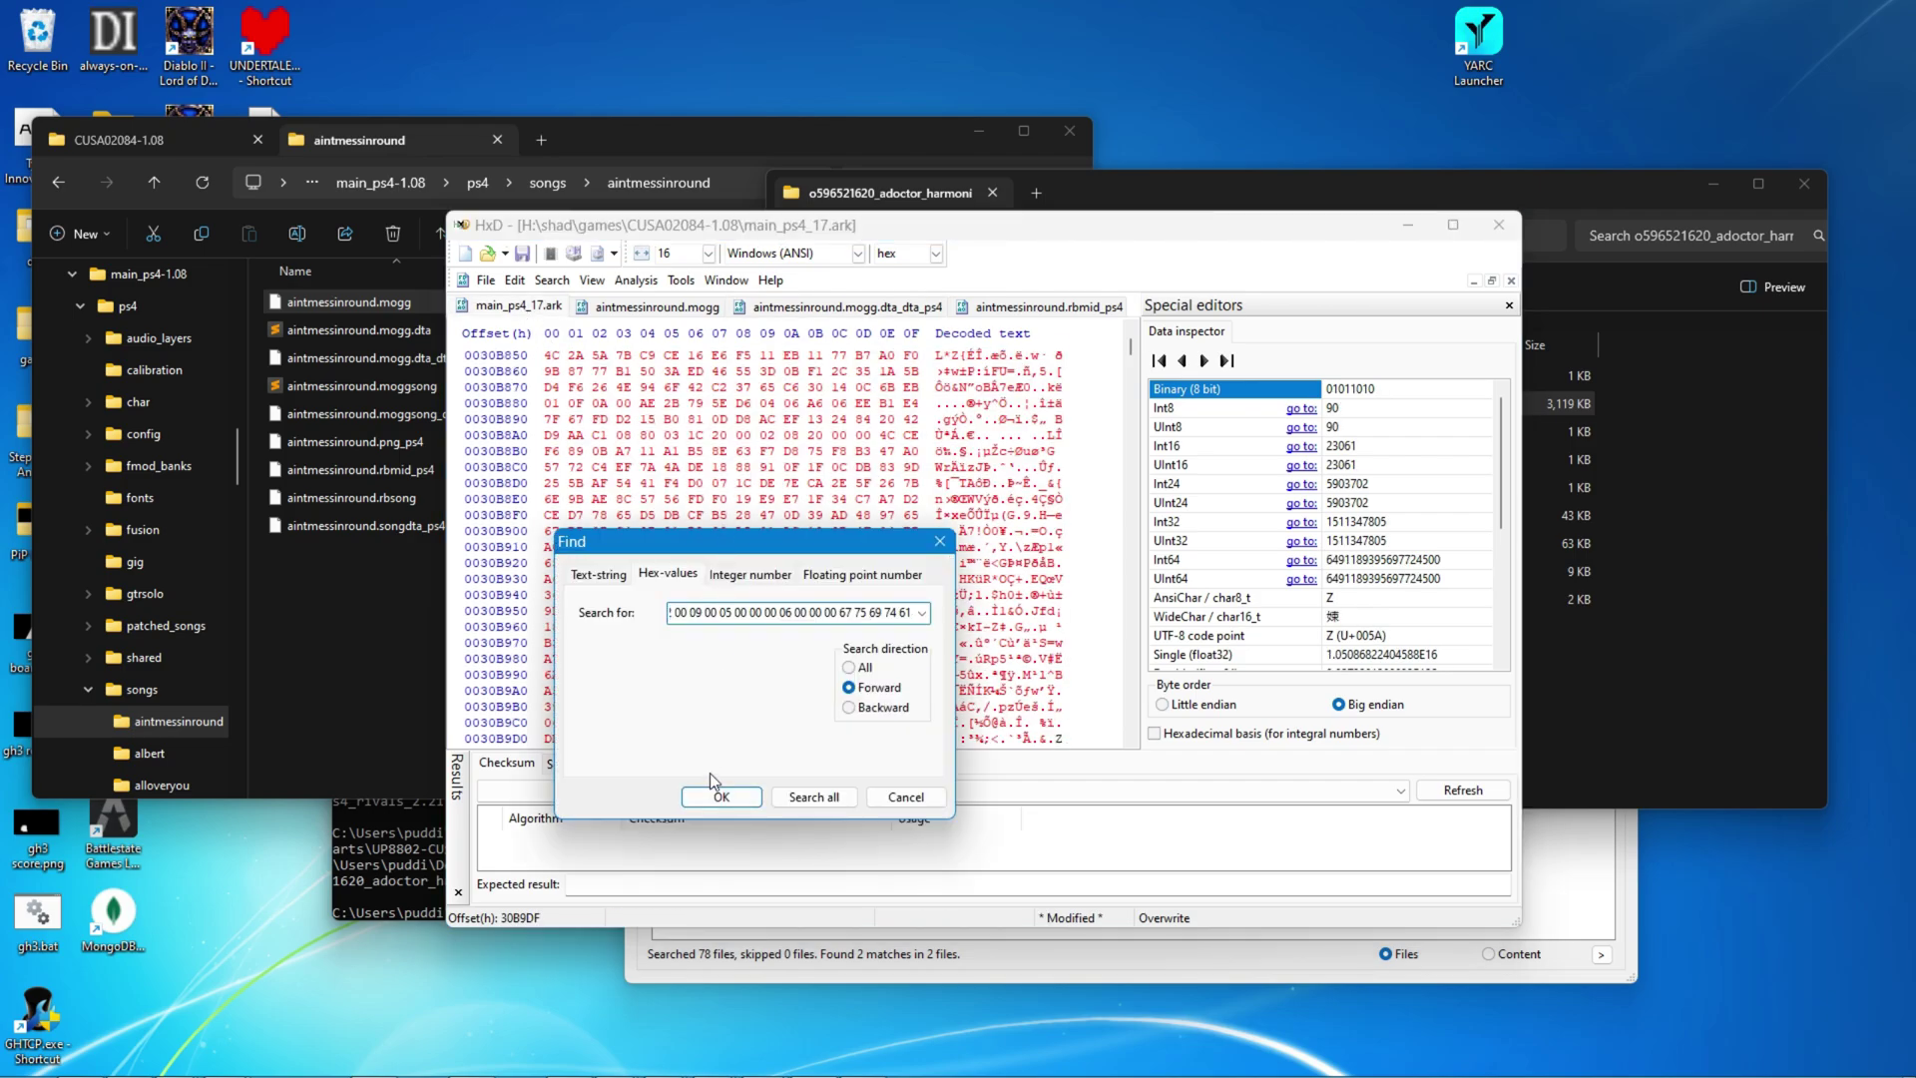
{"action": "left_click", "coordinate": [715, 798]}
{"action": "scroll", "coordinate": [801, 512], "scroll_direction": "up", "scroll_amount": 13}
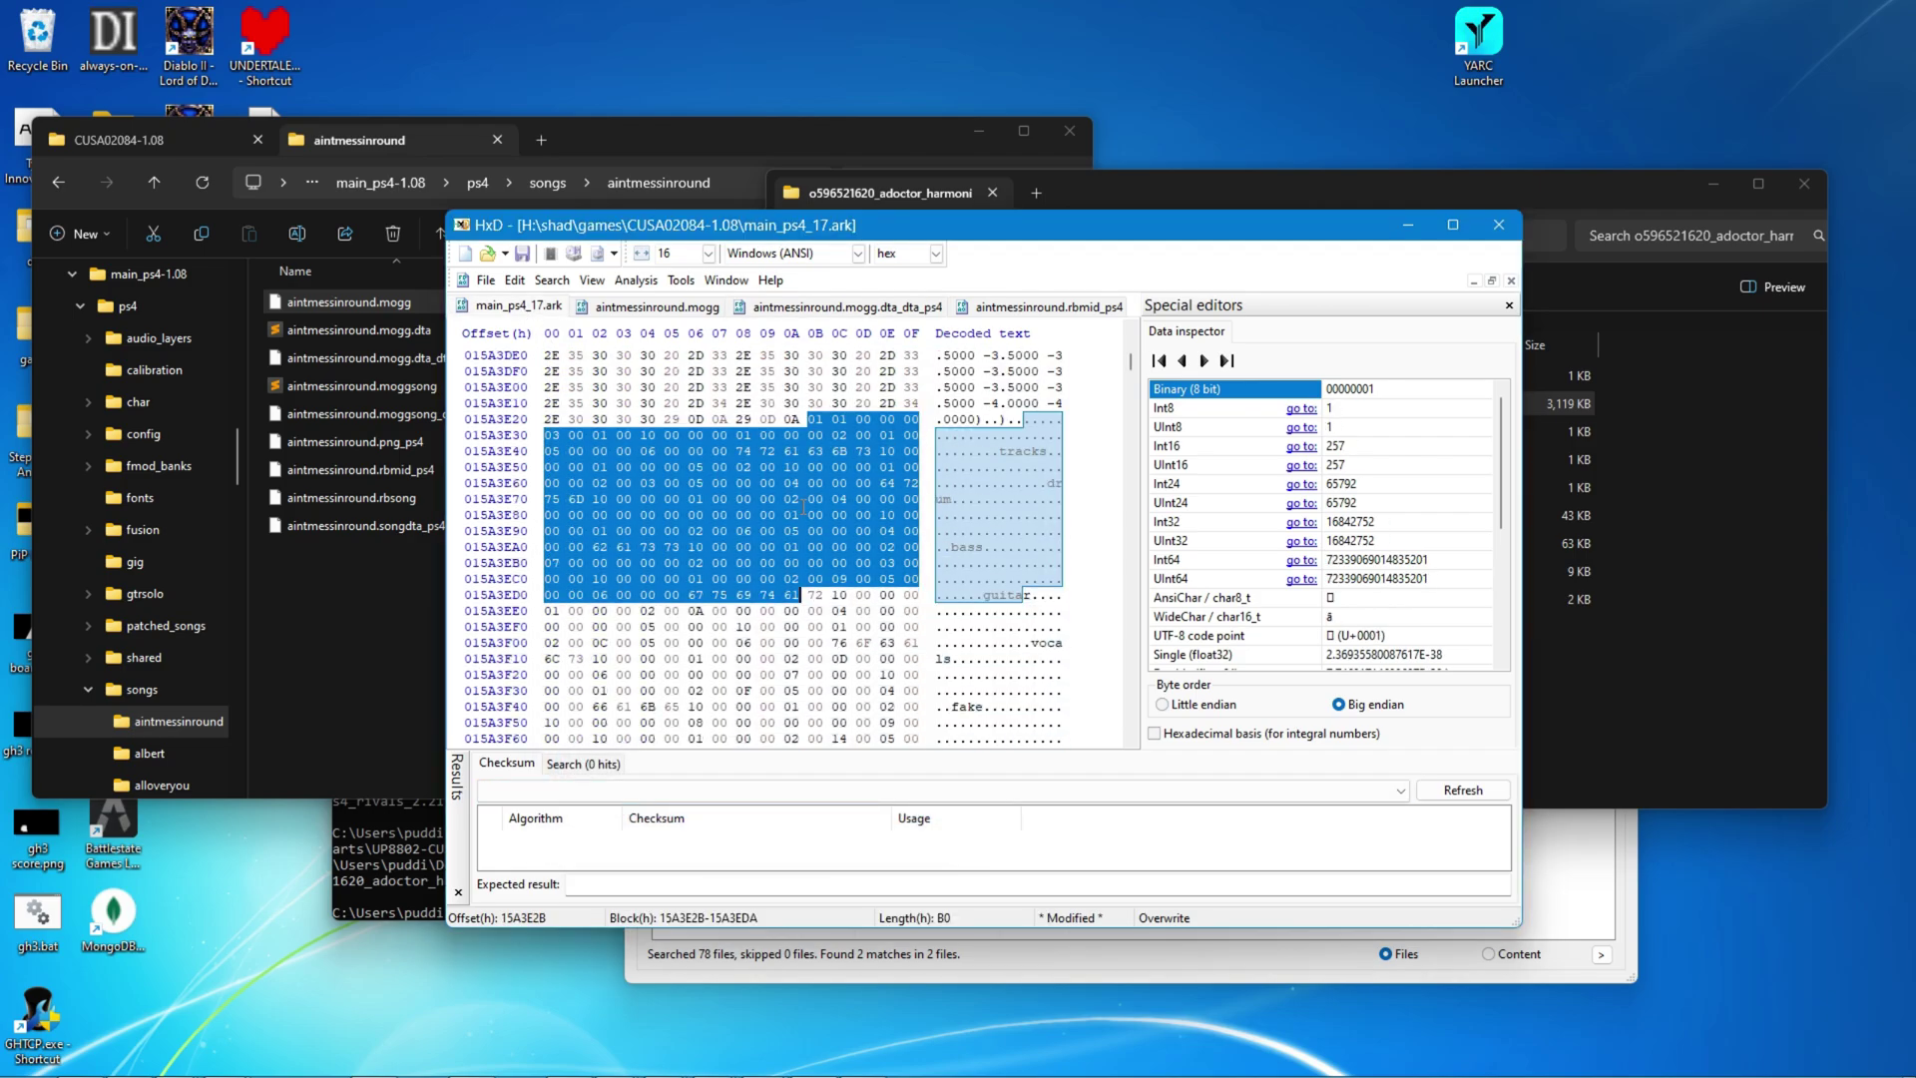
{"action": "scroll", "coordinate": [802, 512], "scroll_direction": "down", "scroll_amount": 6}
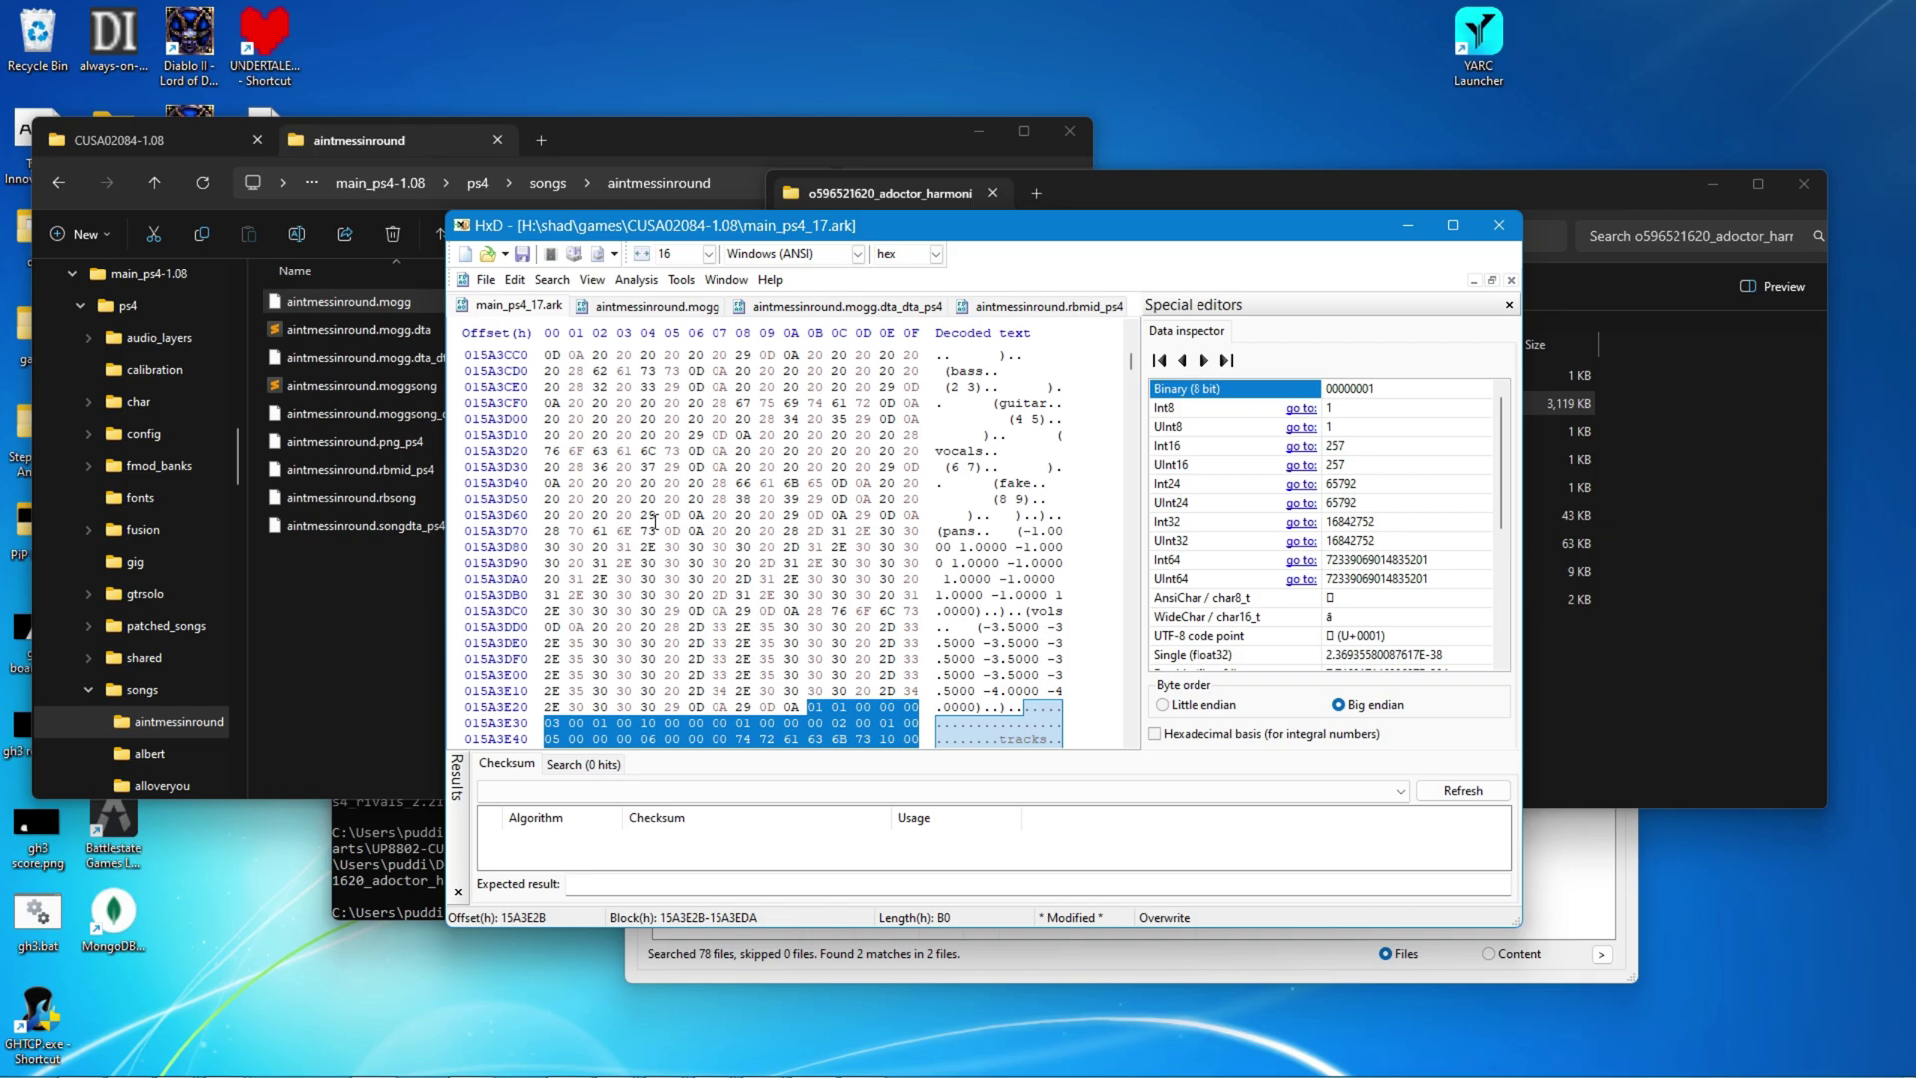
{"action": "scroll", "coordinate": [1000, 508], "scroll_direction": "down", "scroll_amount": 5}
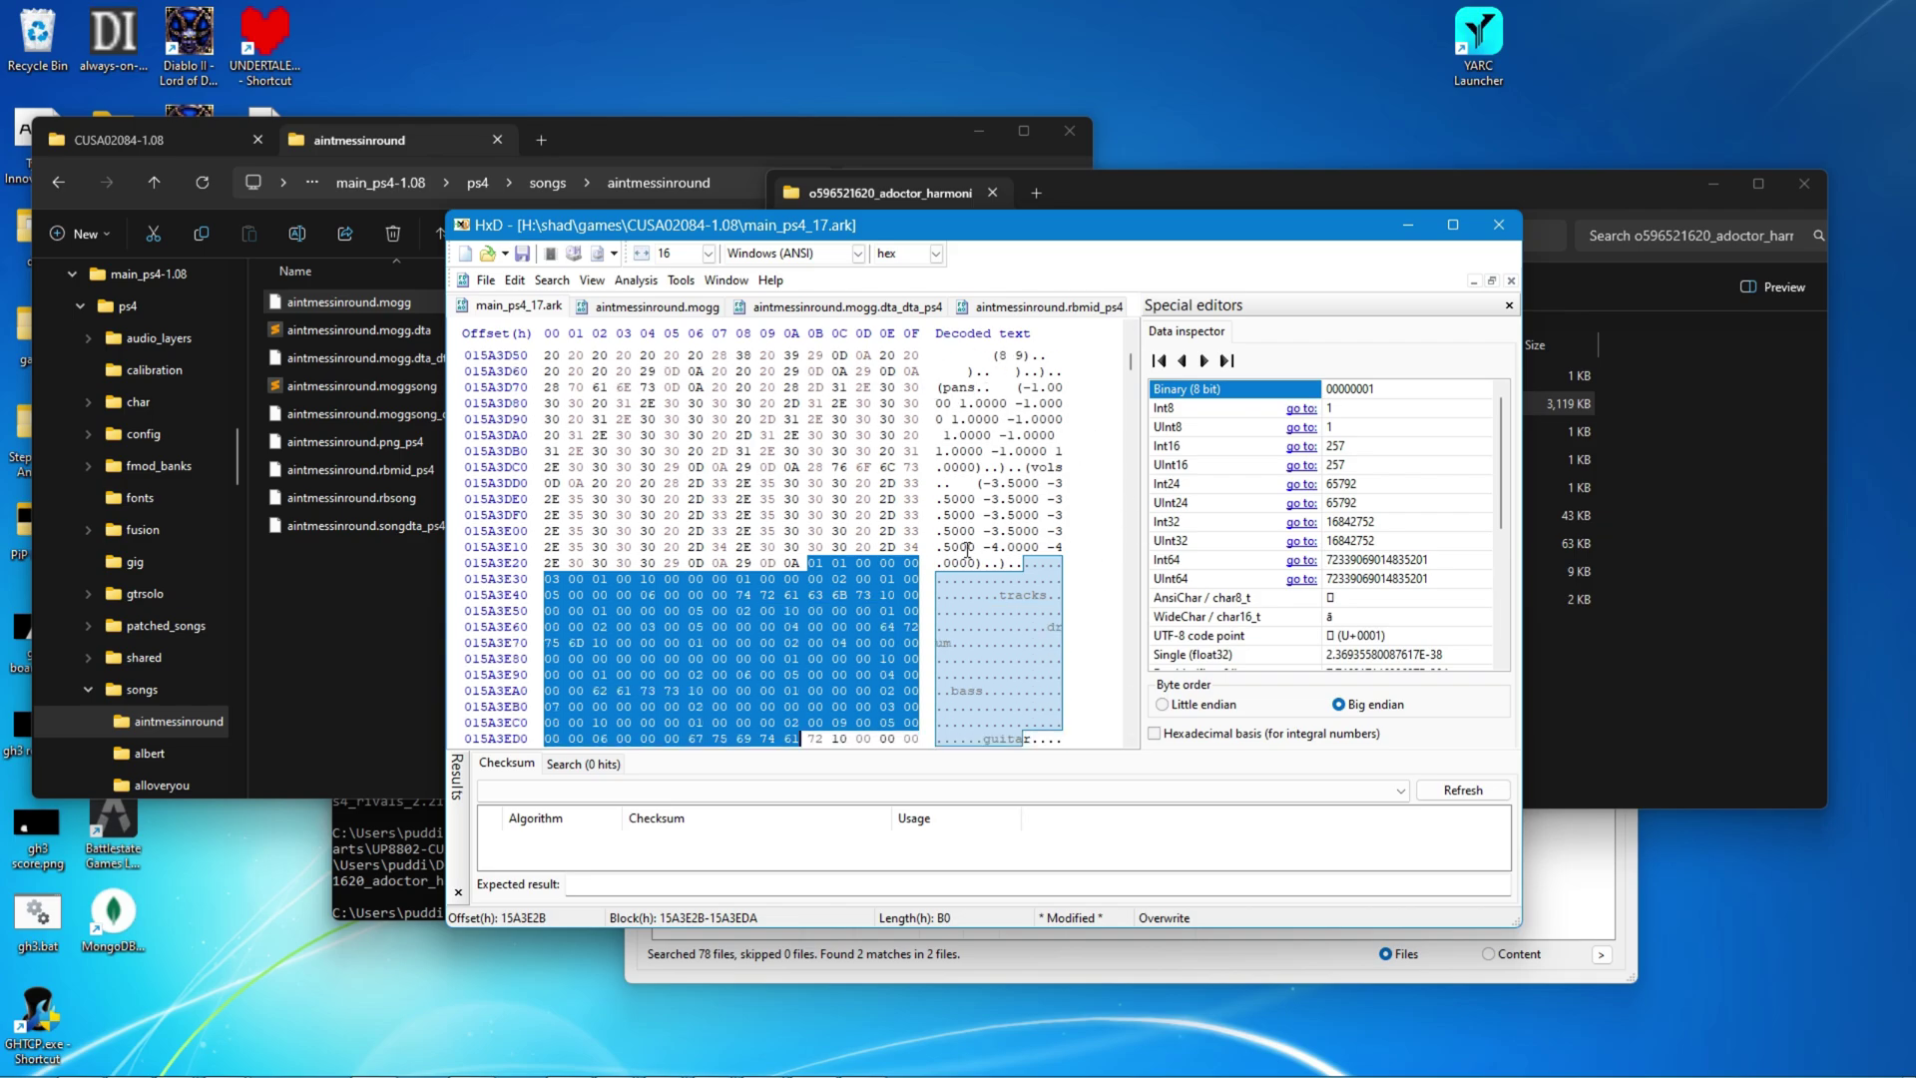
Step: Open the custom song's mogg.dtb in HxD and select all 109 bytes
{"action": "left_click", "coordinate": [962, 302]}
{"action": "left_click", "coordinate": [1700, 699]}
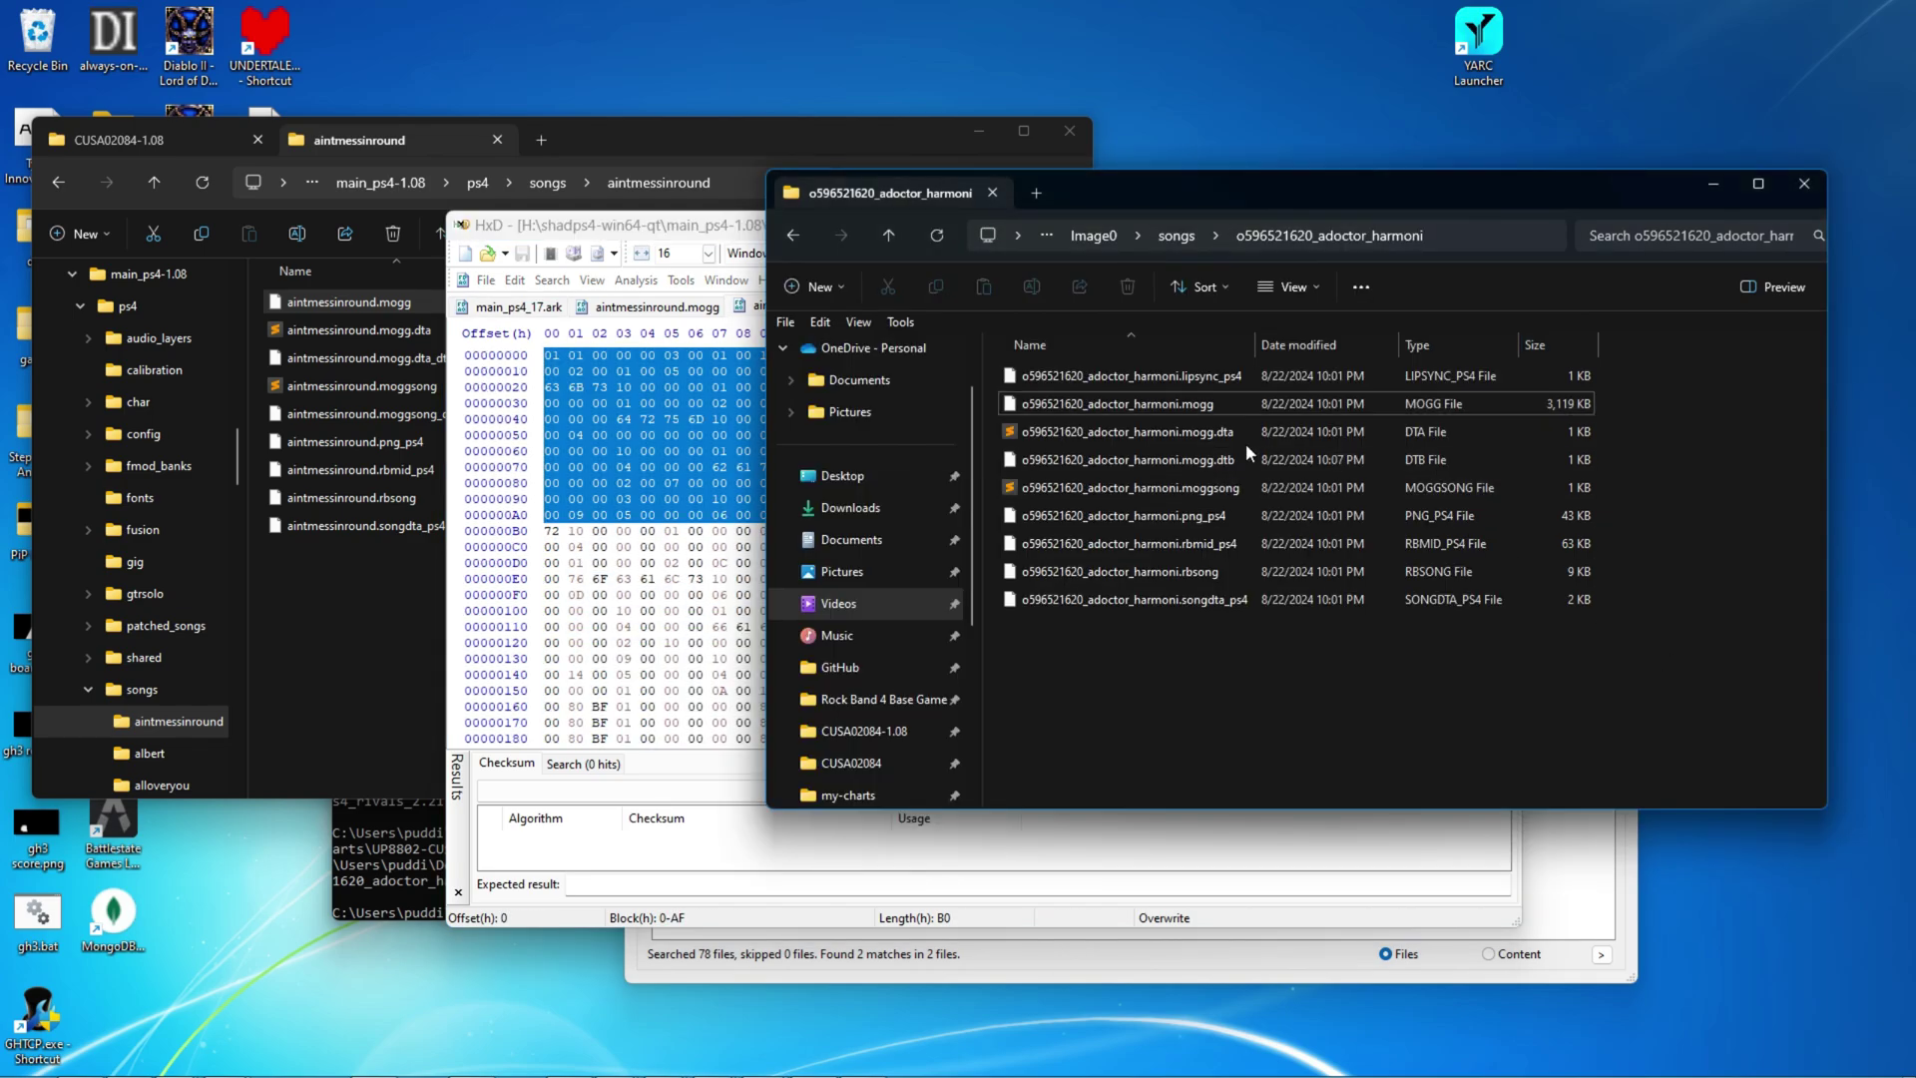
{"action": "left_click_drag", "start_coordinate": [614, 492], "coordinate": [614, 493]}
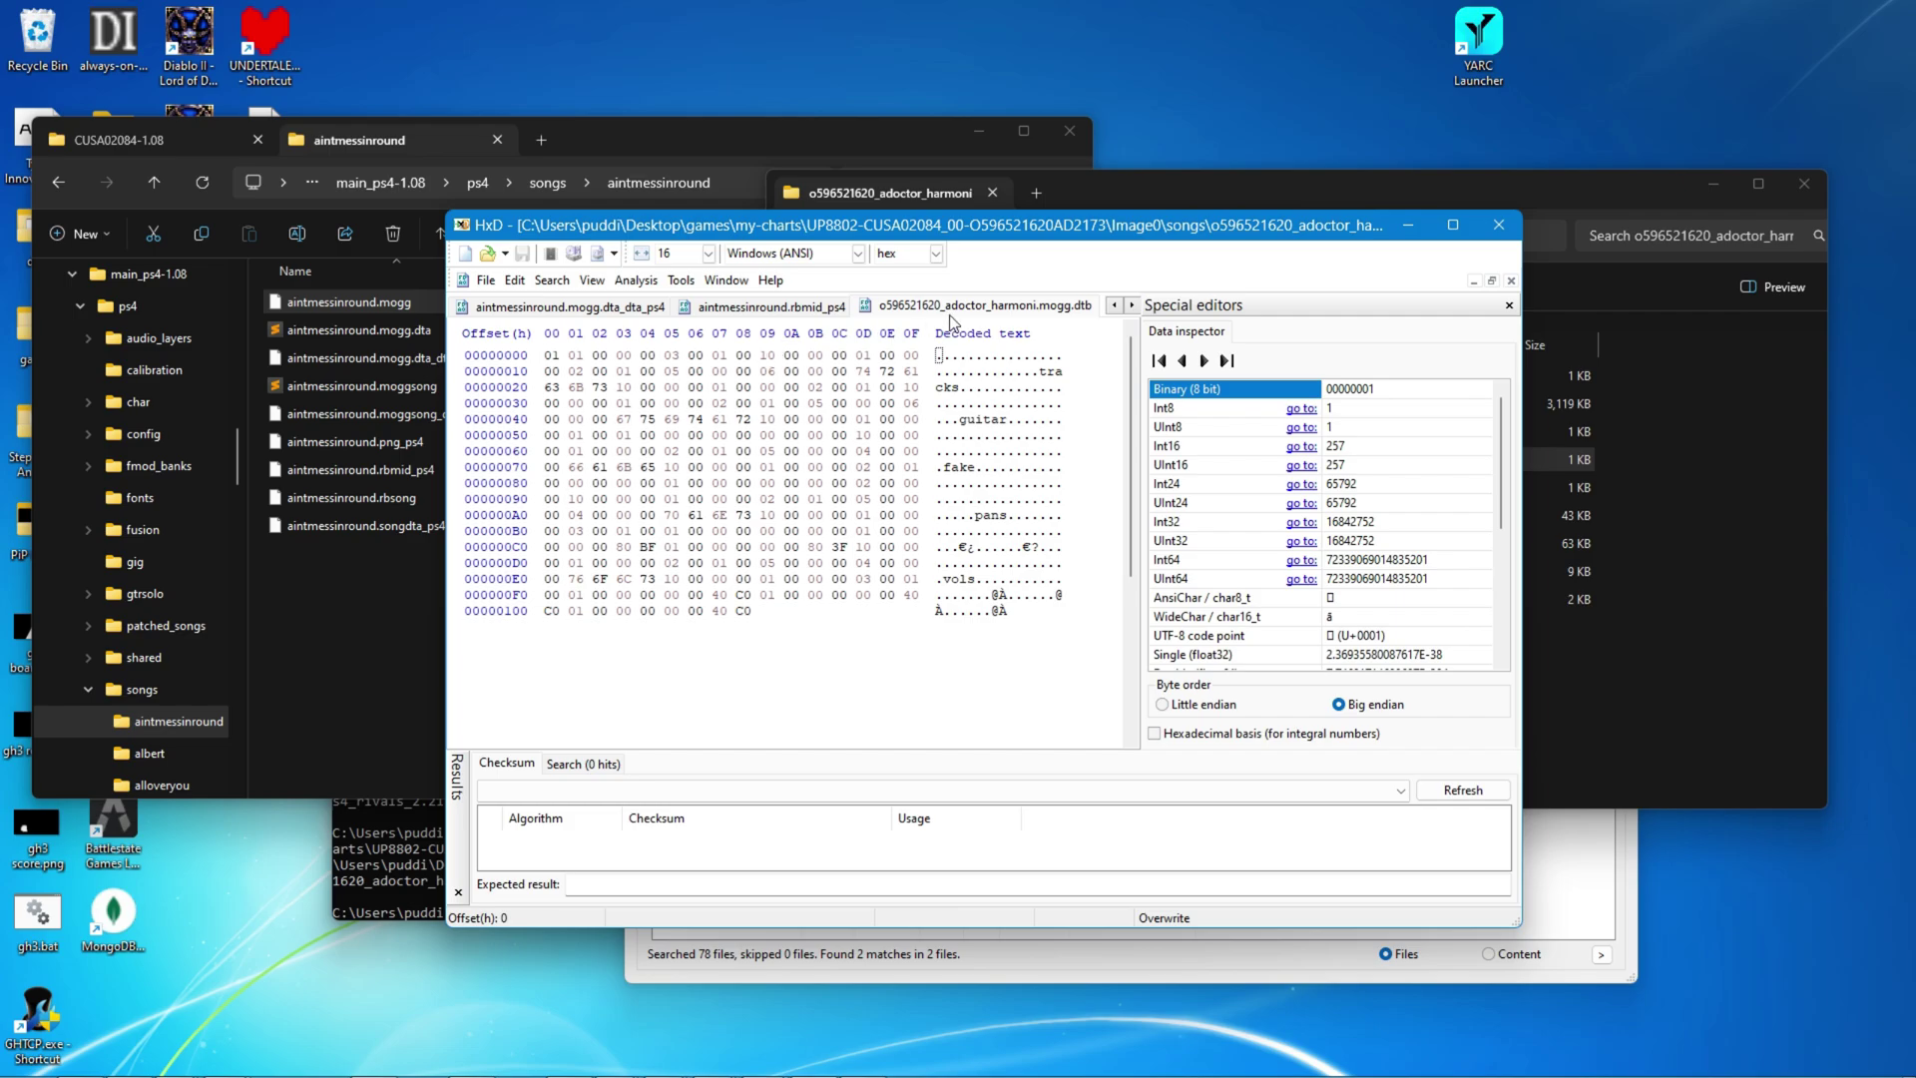
{"action": "left_click", "coordinate": [1114, 304]}
{"action": "left_click", "coordinate": [1114, 304]}
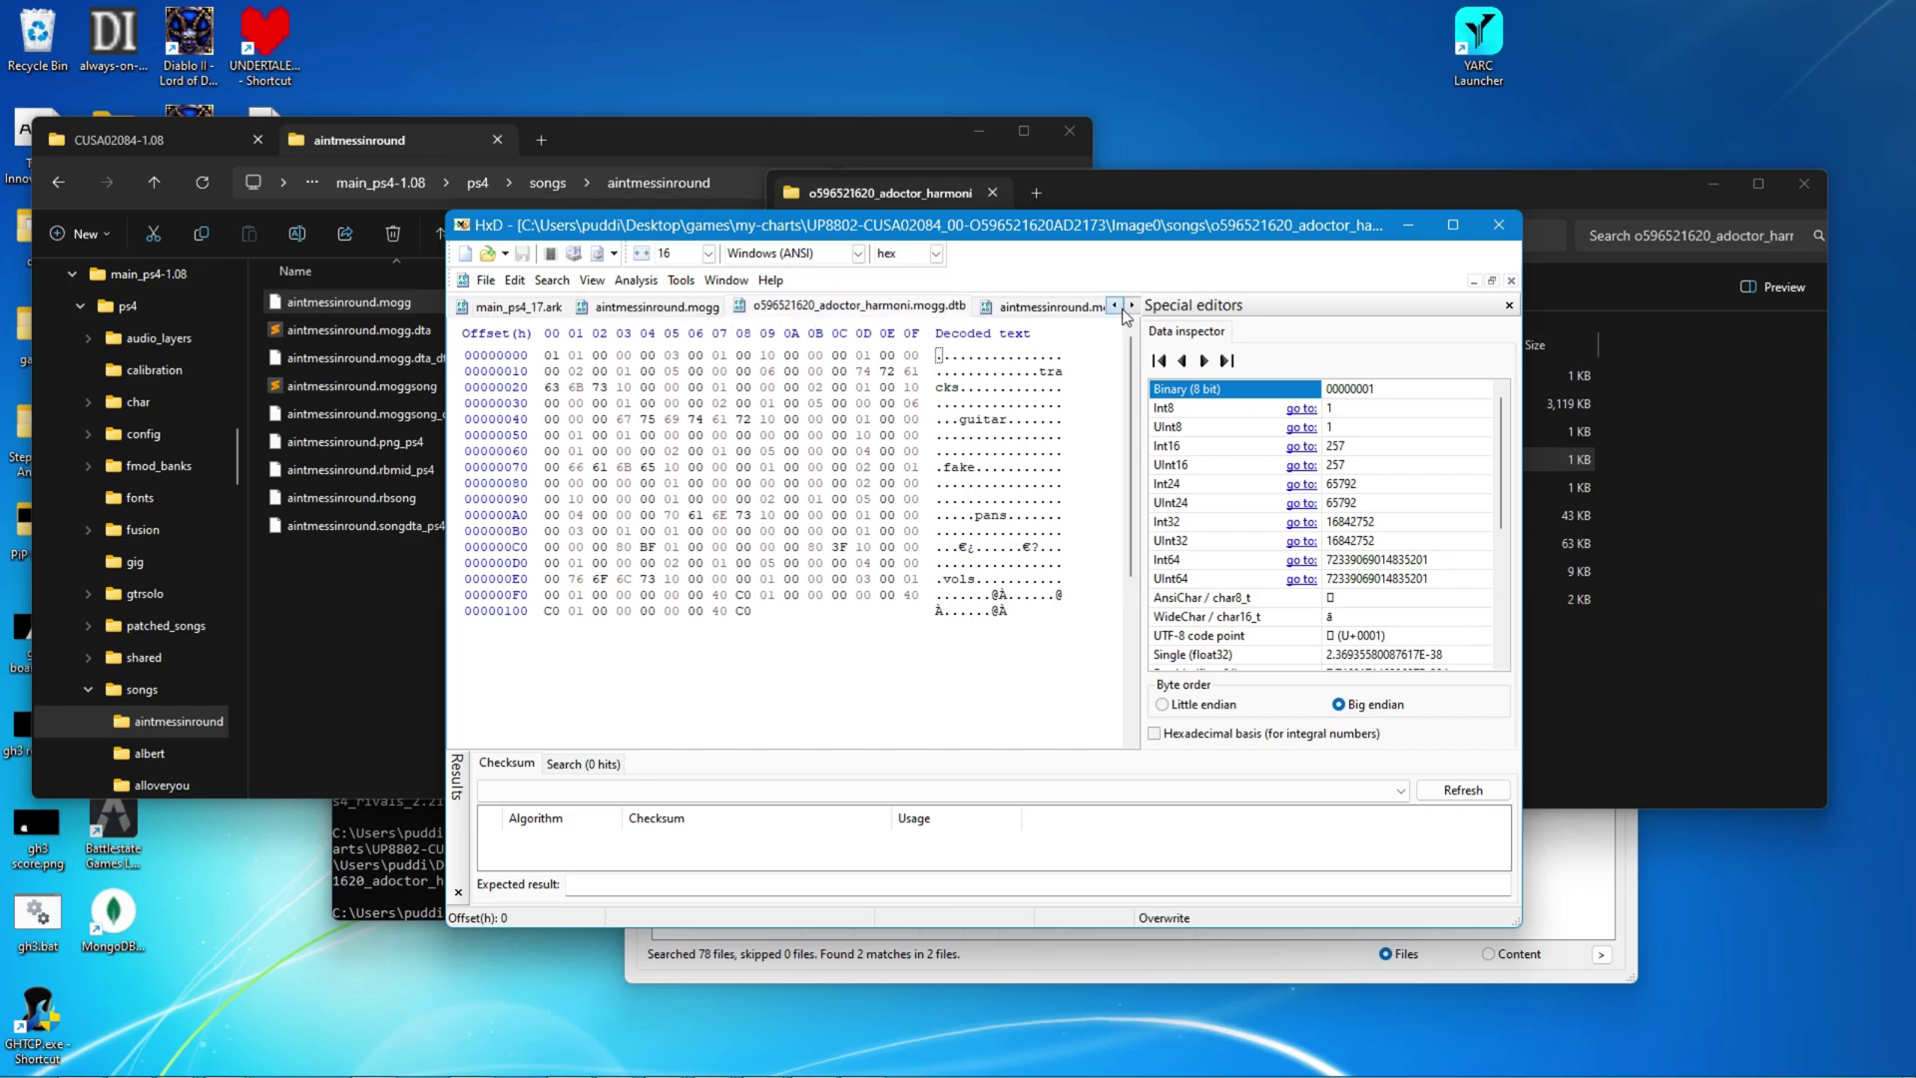
{"action": "key", "text": "ctrl+a"}
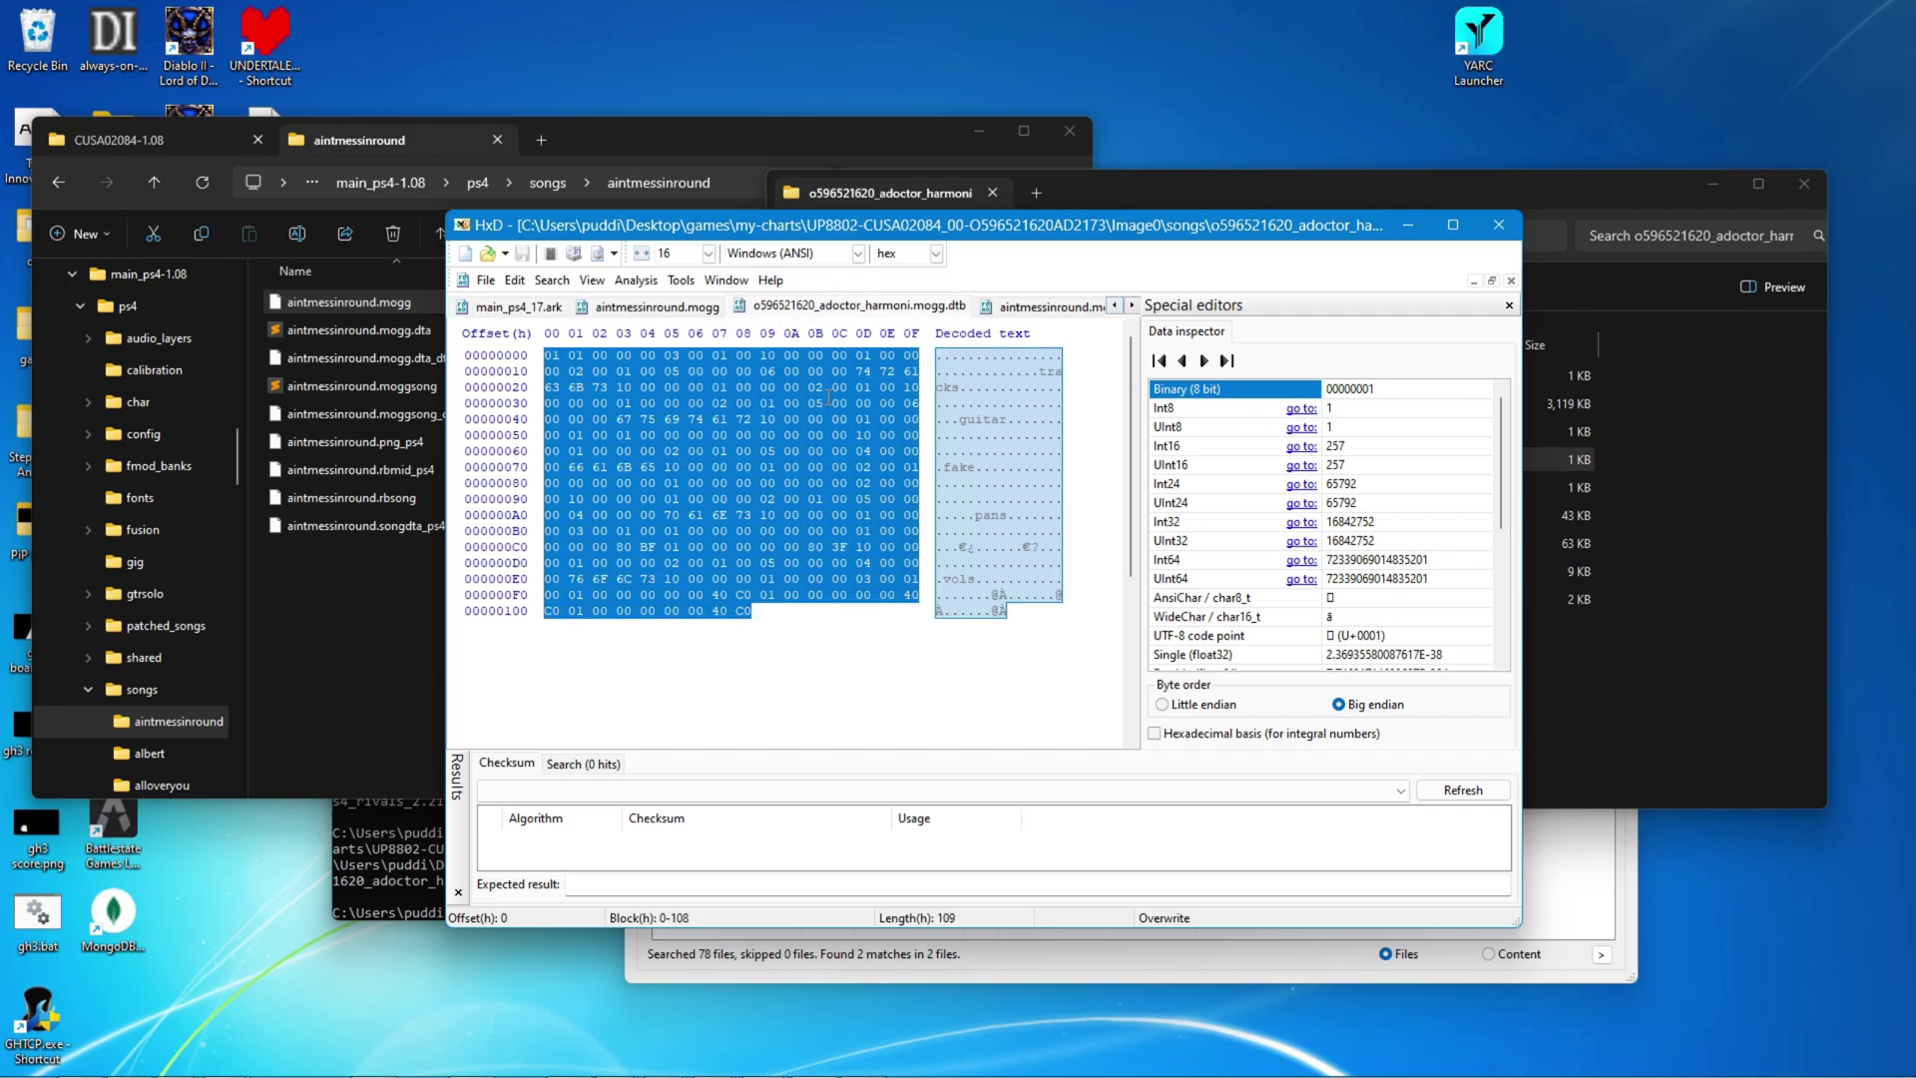
Step: Extend the archive selection at 15A3E2B to a 109-byte block
{"action": "left_click", "coordinate": [499, 308]}
{"action": "key", "text": "ctrl+e"}
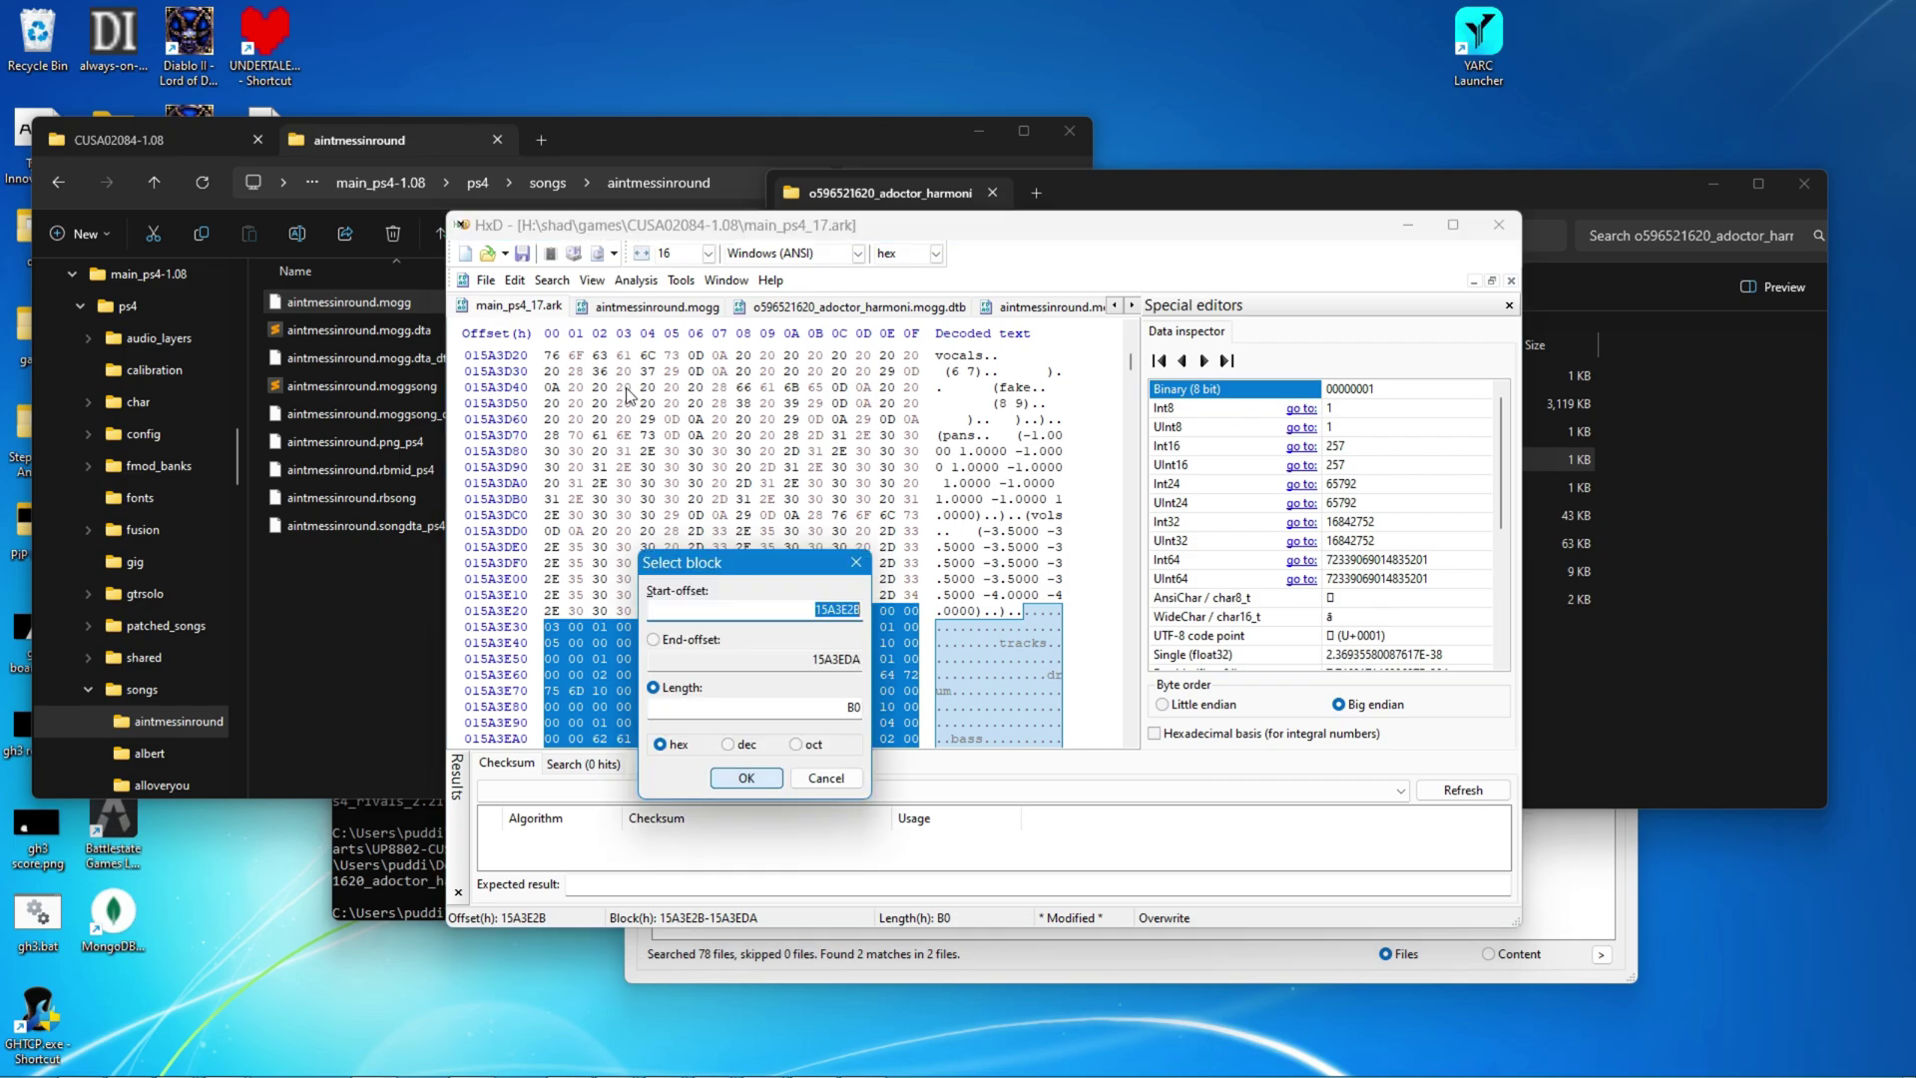
{"action": "double_click", "coordinate": [776, 707]}
{"action": "type", "text": "109"}
{"action": "key", "text": "Return"}
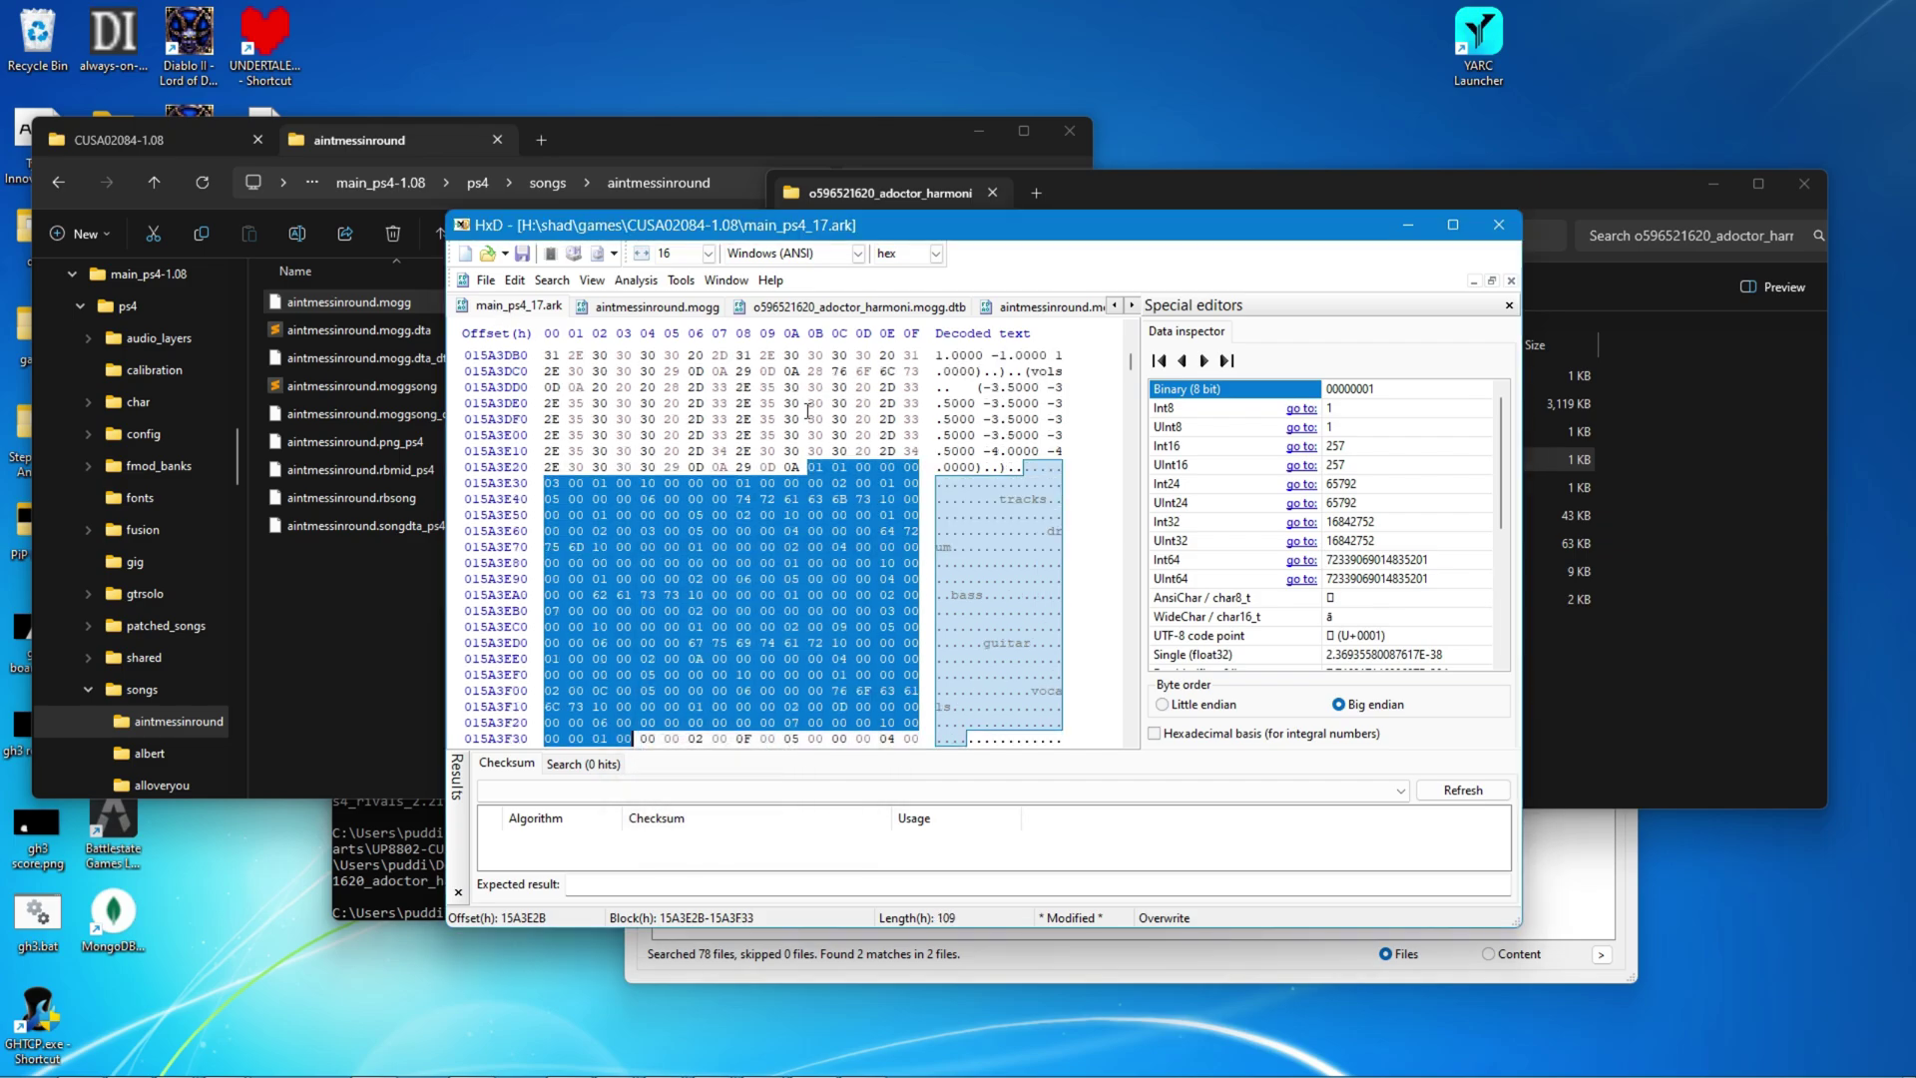
Step: Compare the overwritten 109-byte archive block against the custom mogg.dtb bytes
{"action": "left_click", "coordinate": [756, 310]}
{"action": "left_click", "coordinate": [519, 309]}
{"action": "left_click", "coordinate": [774, 311]}
{"action": "left_click", "coordinate": [546, 309]}
{"action": "left_click", "coordinate": [582, 356]}
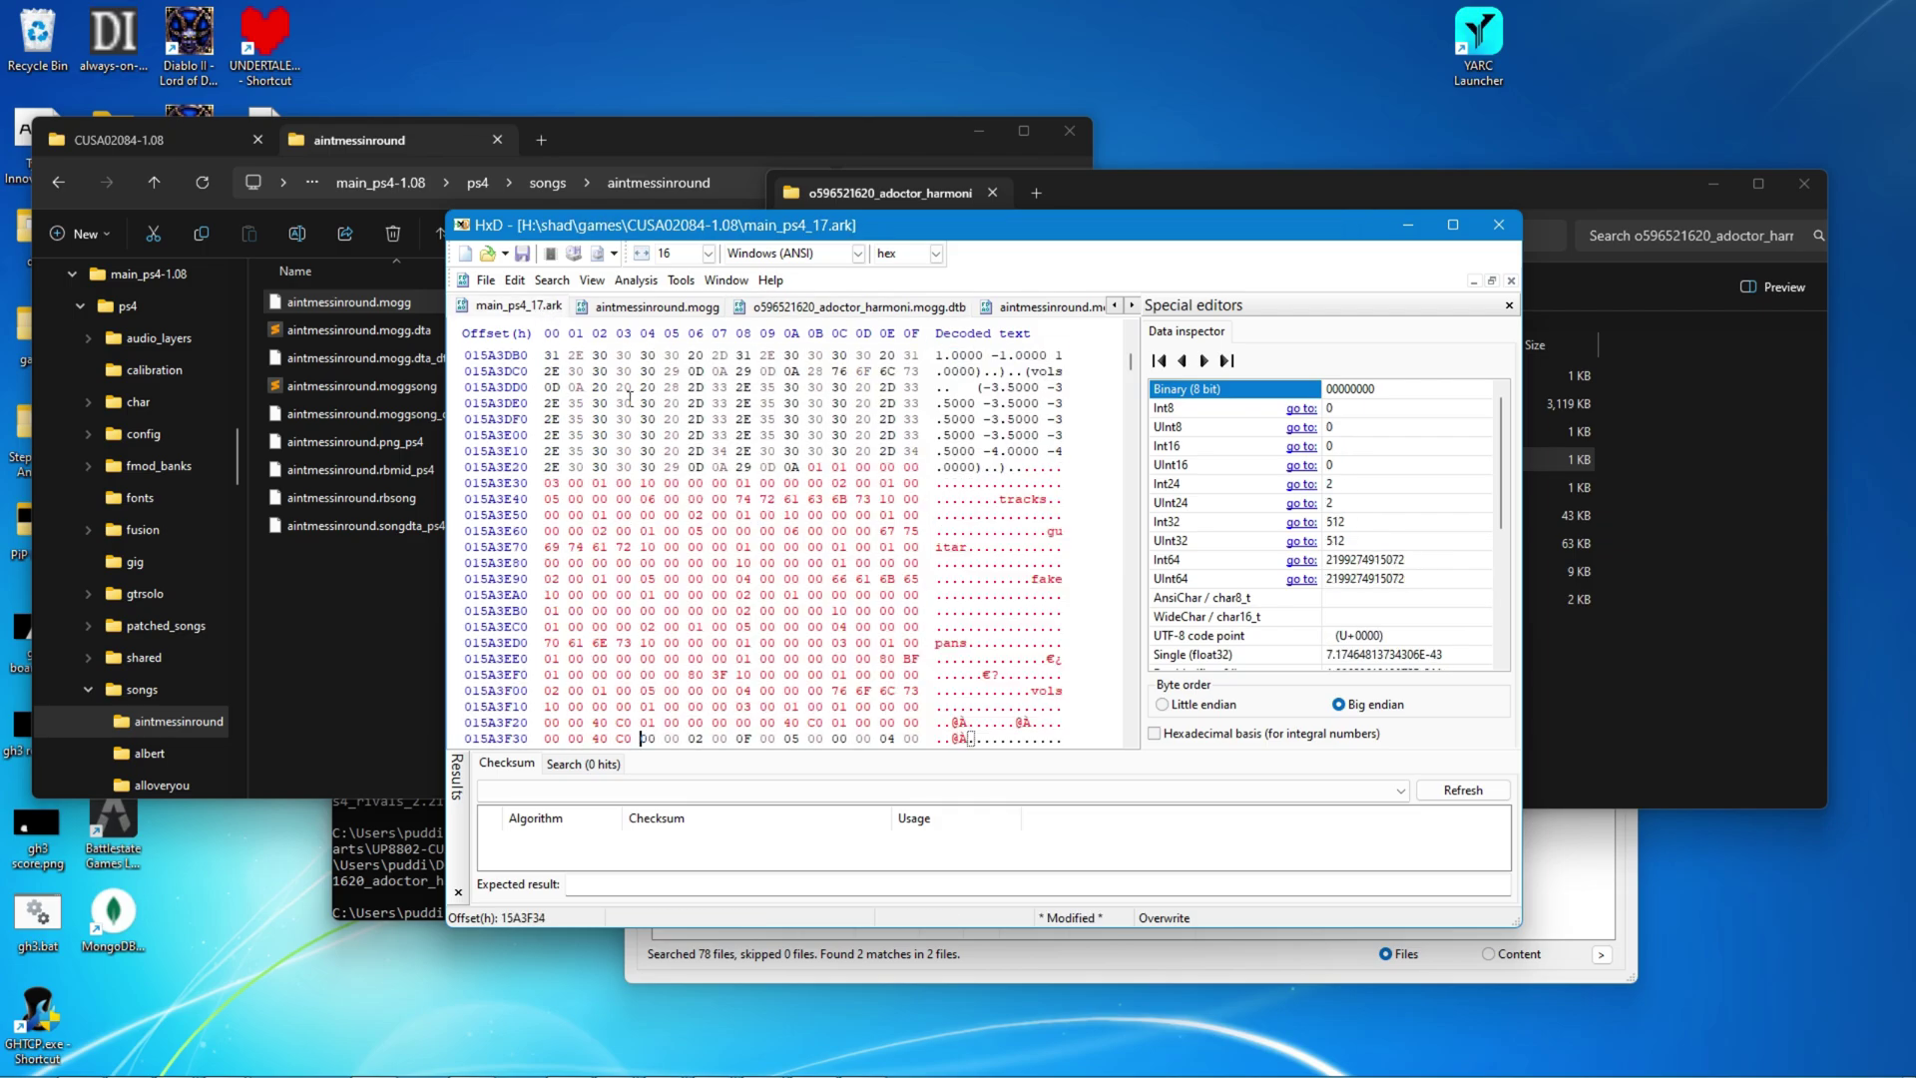
{"action": "left_click", "coordinate": [783, 311]}
{"action": "left_click", "coordinate": [697, 311]}
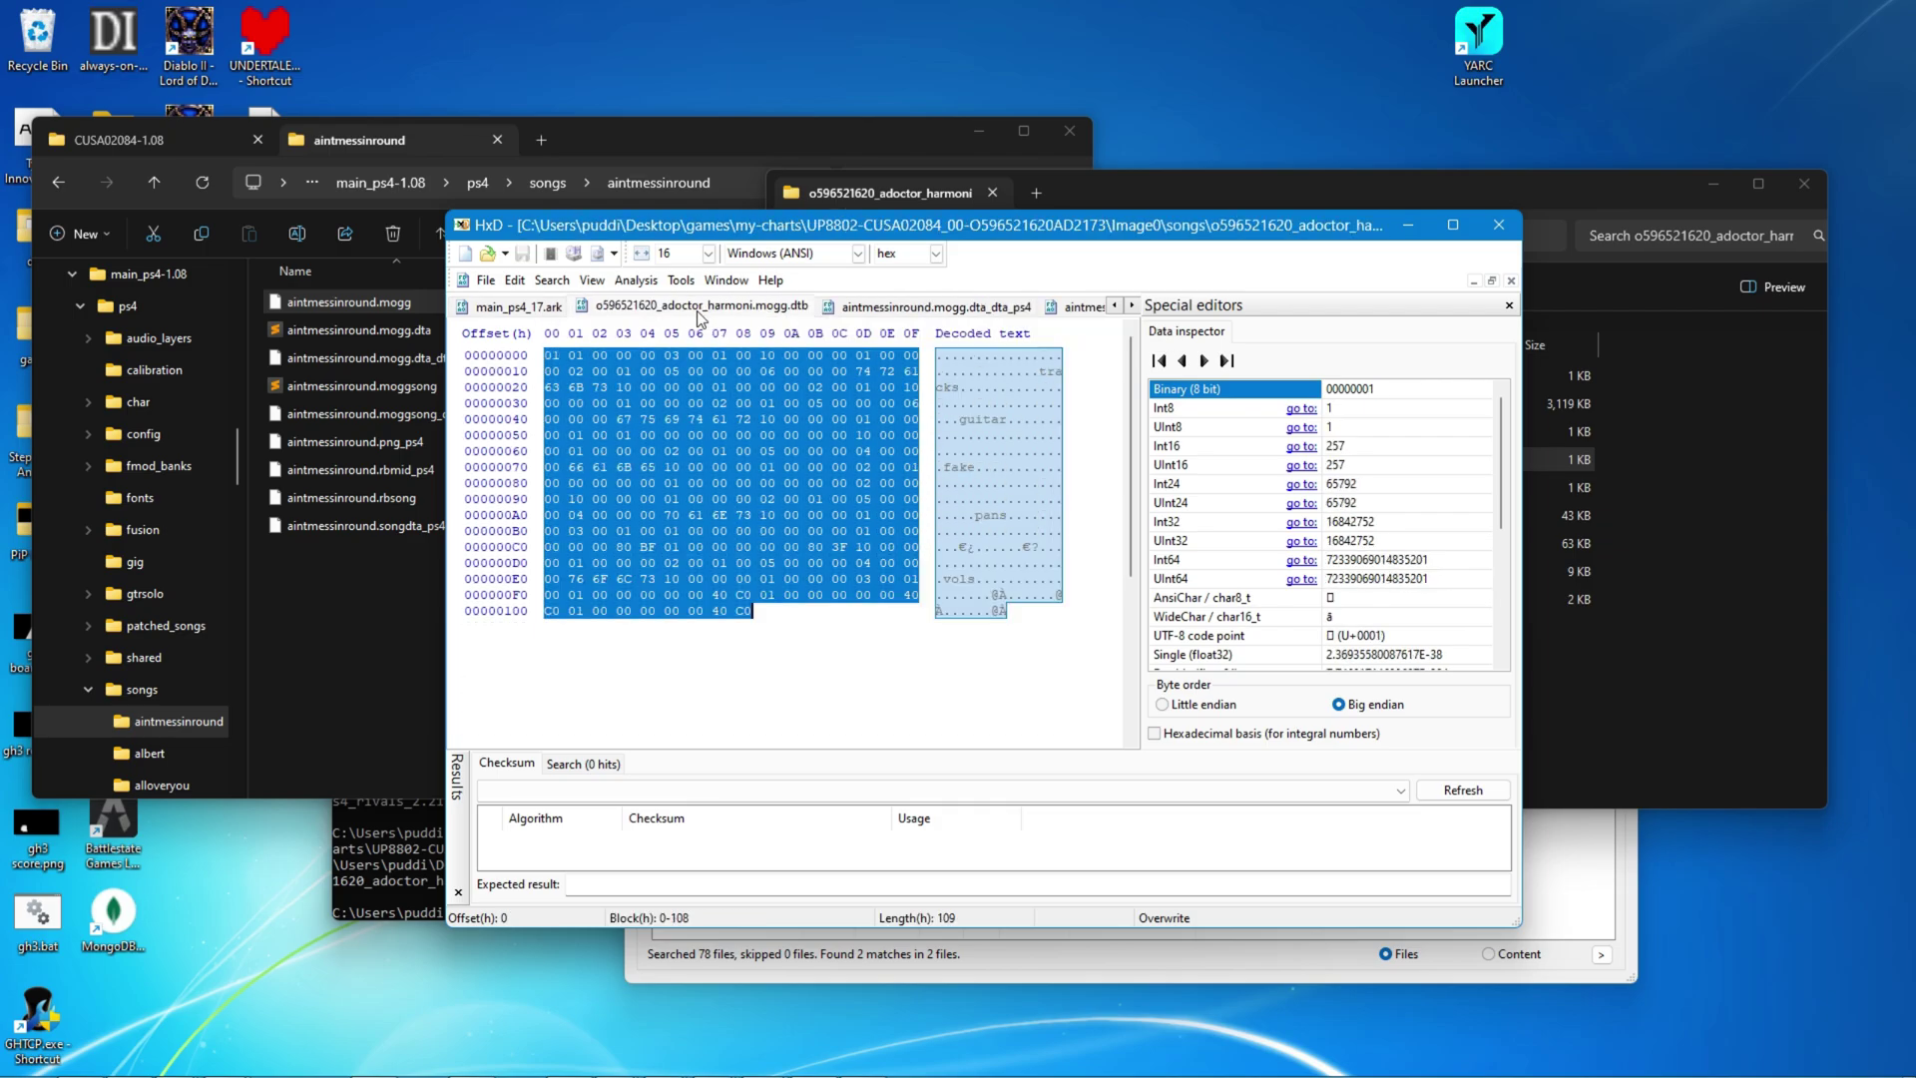
Step: Close the original dta file and open the custom song's rbmid_ps4 in HxD
{"action": "middle_click", "coordinate": [745, 314]}
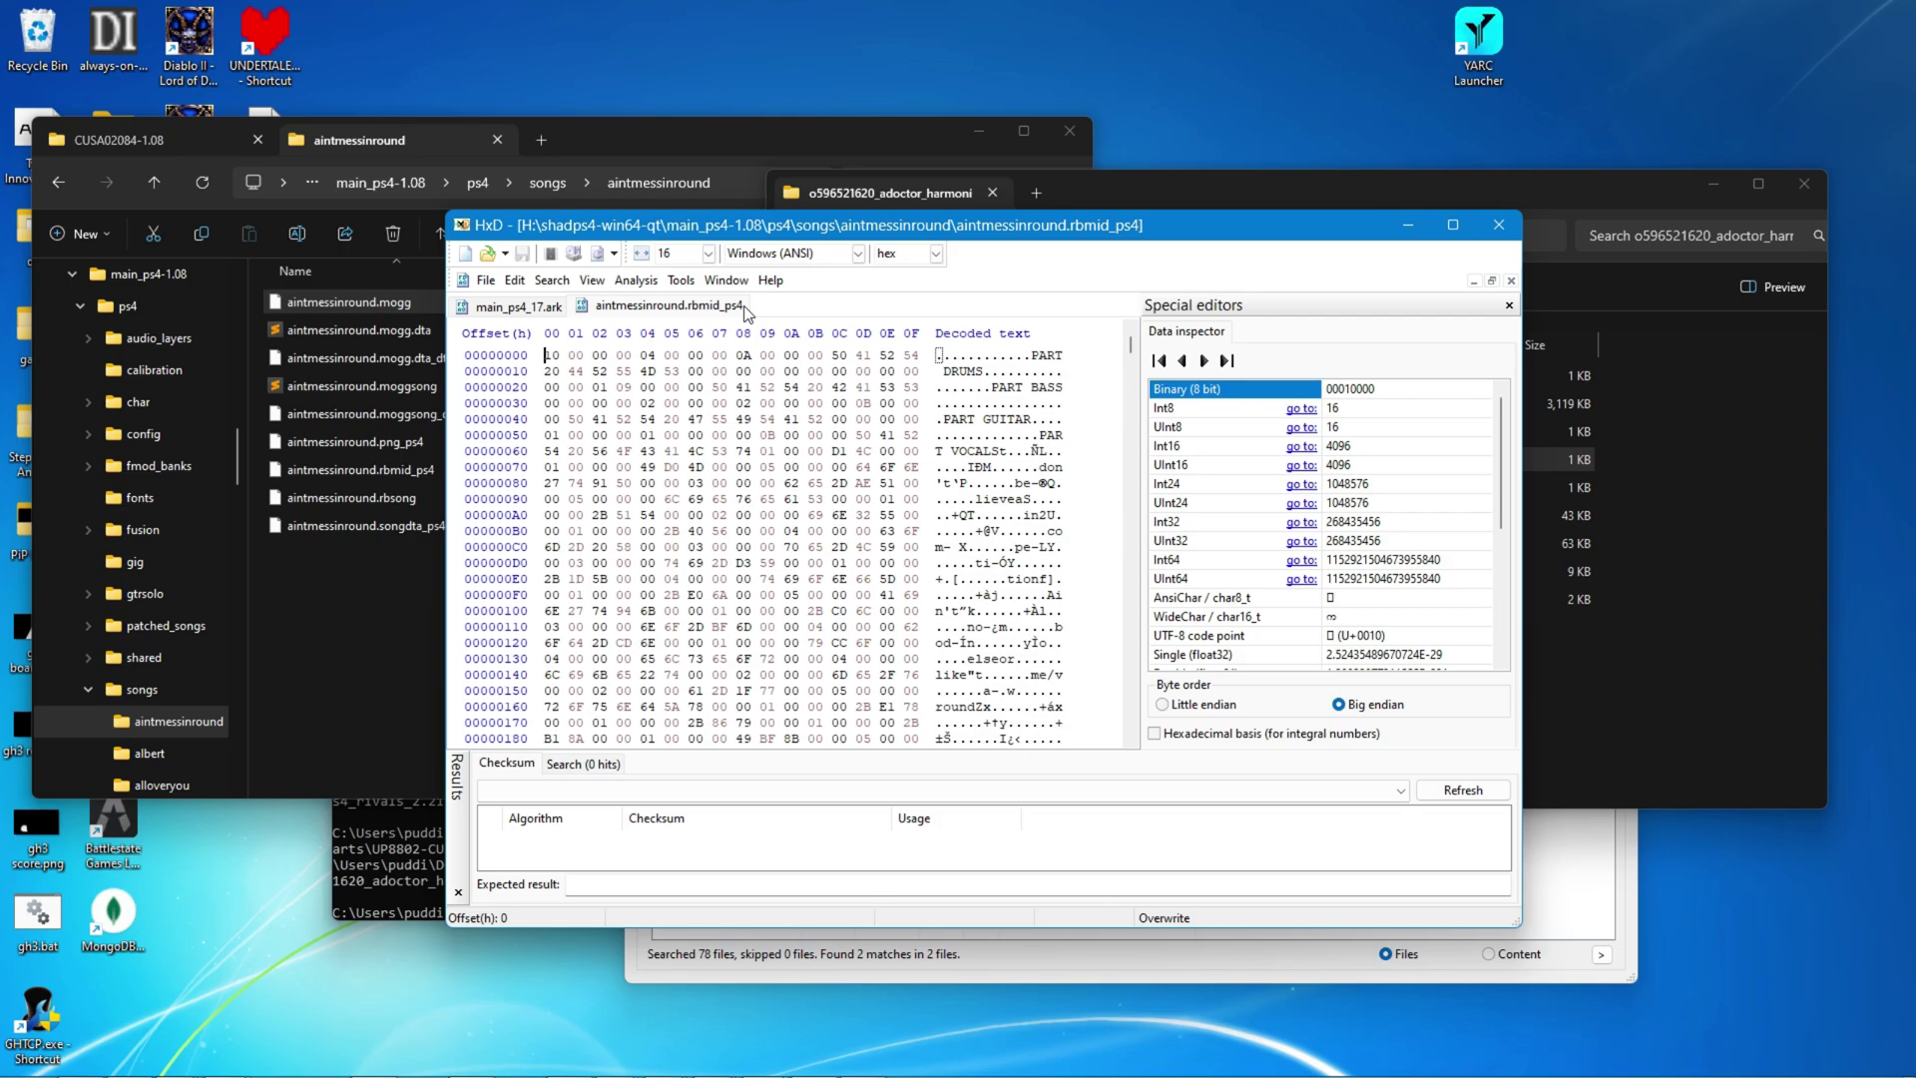
{"action": "left_click", "coordinate": [1612, 693]}
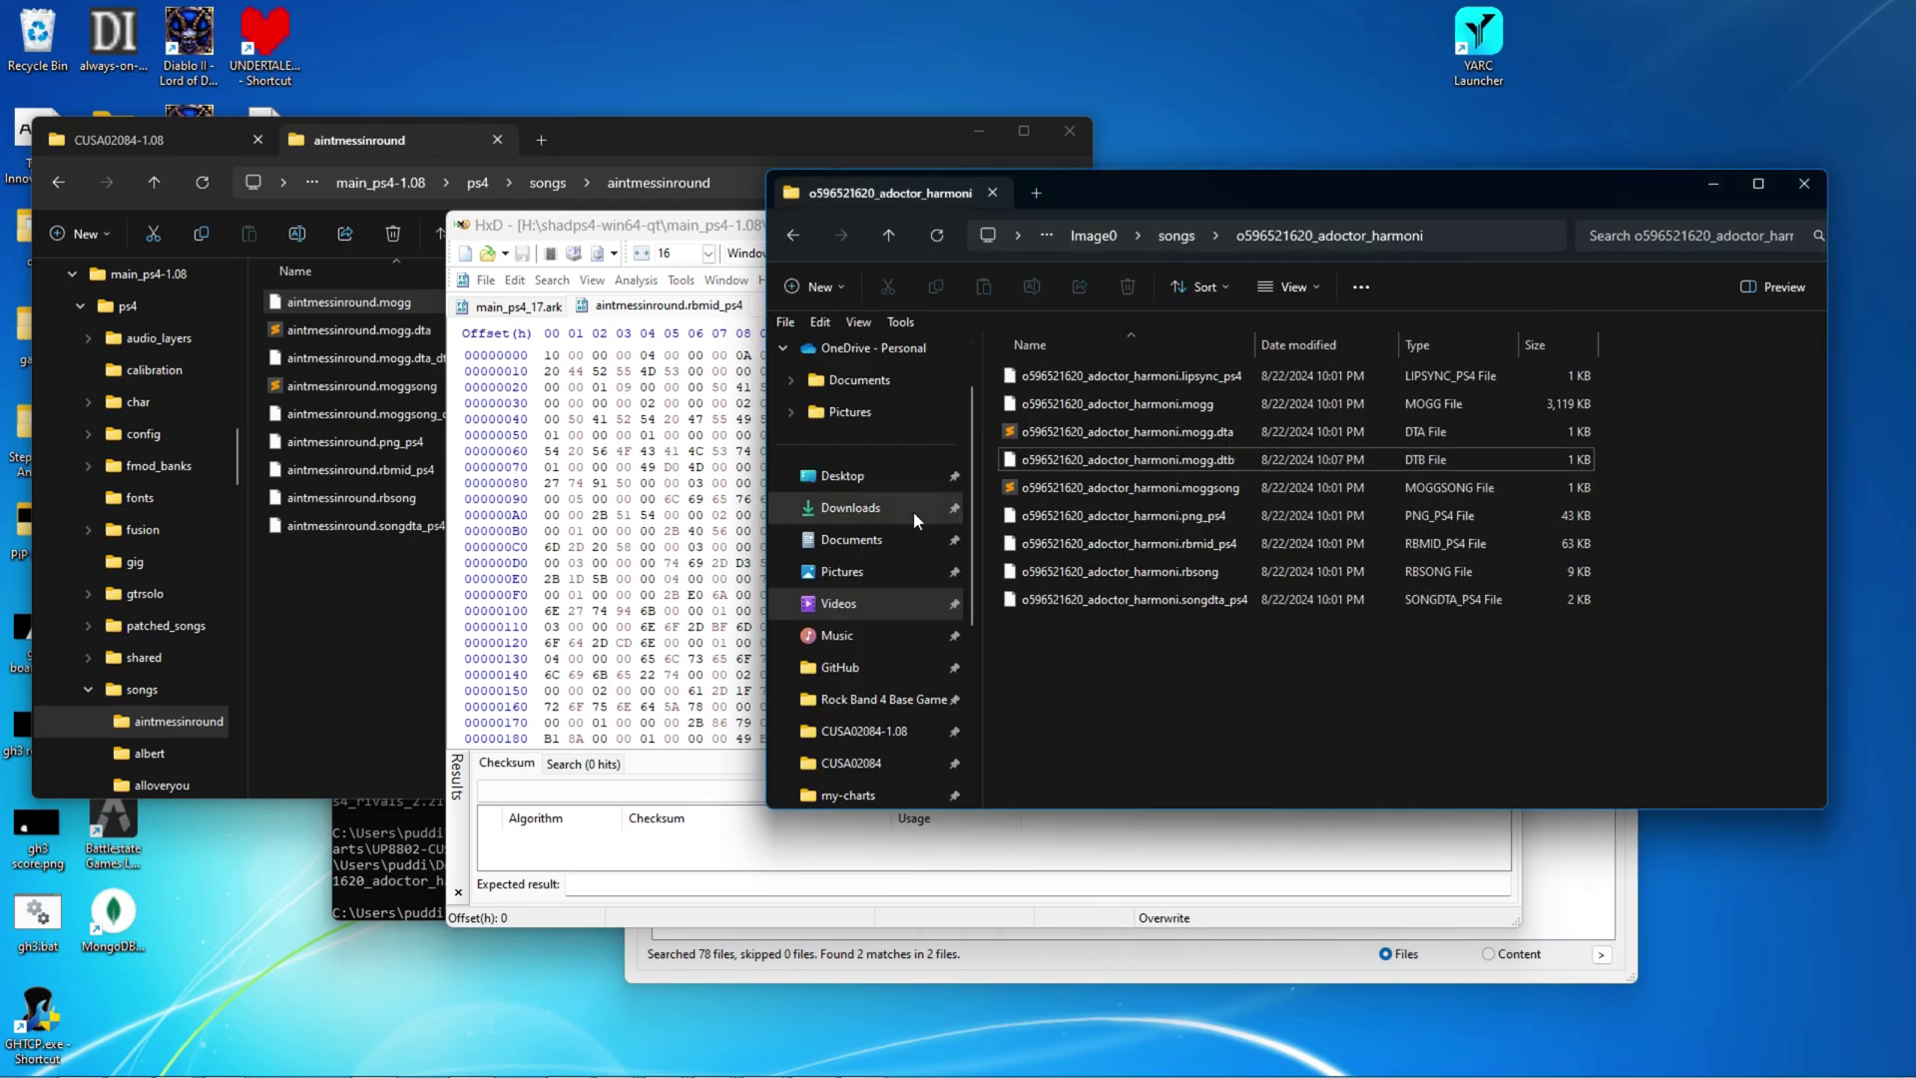
{"action": "left_click_drag", "start_coordinate": [1137, 544], "coordinate": [625, 489]}
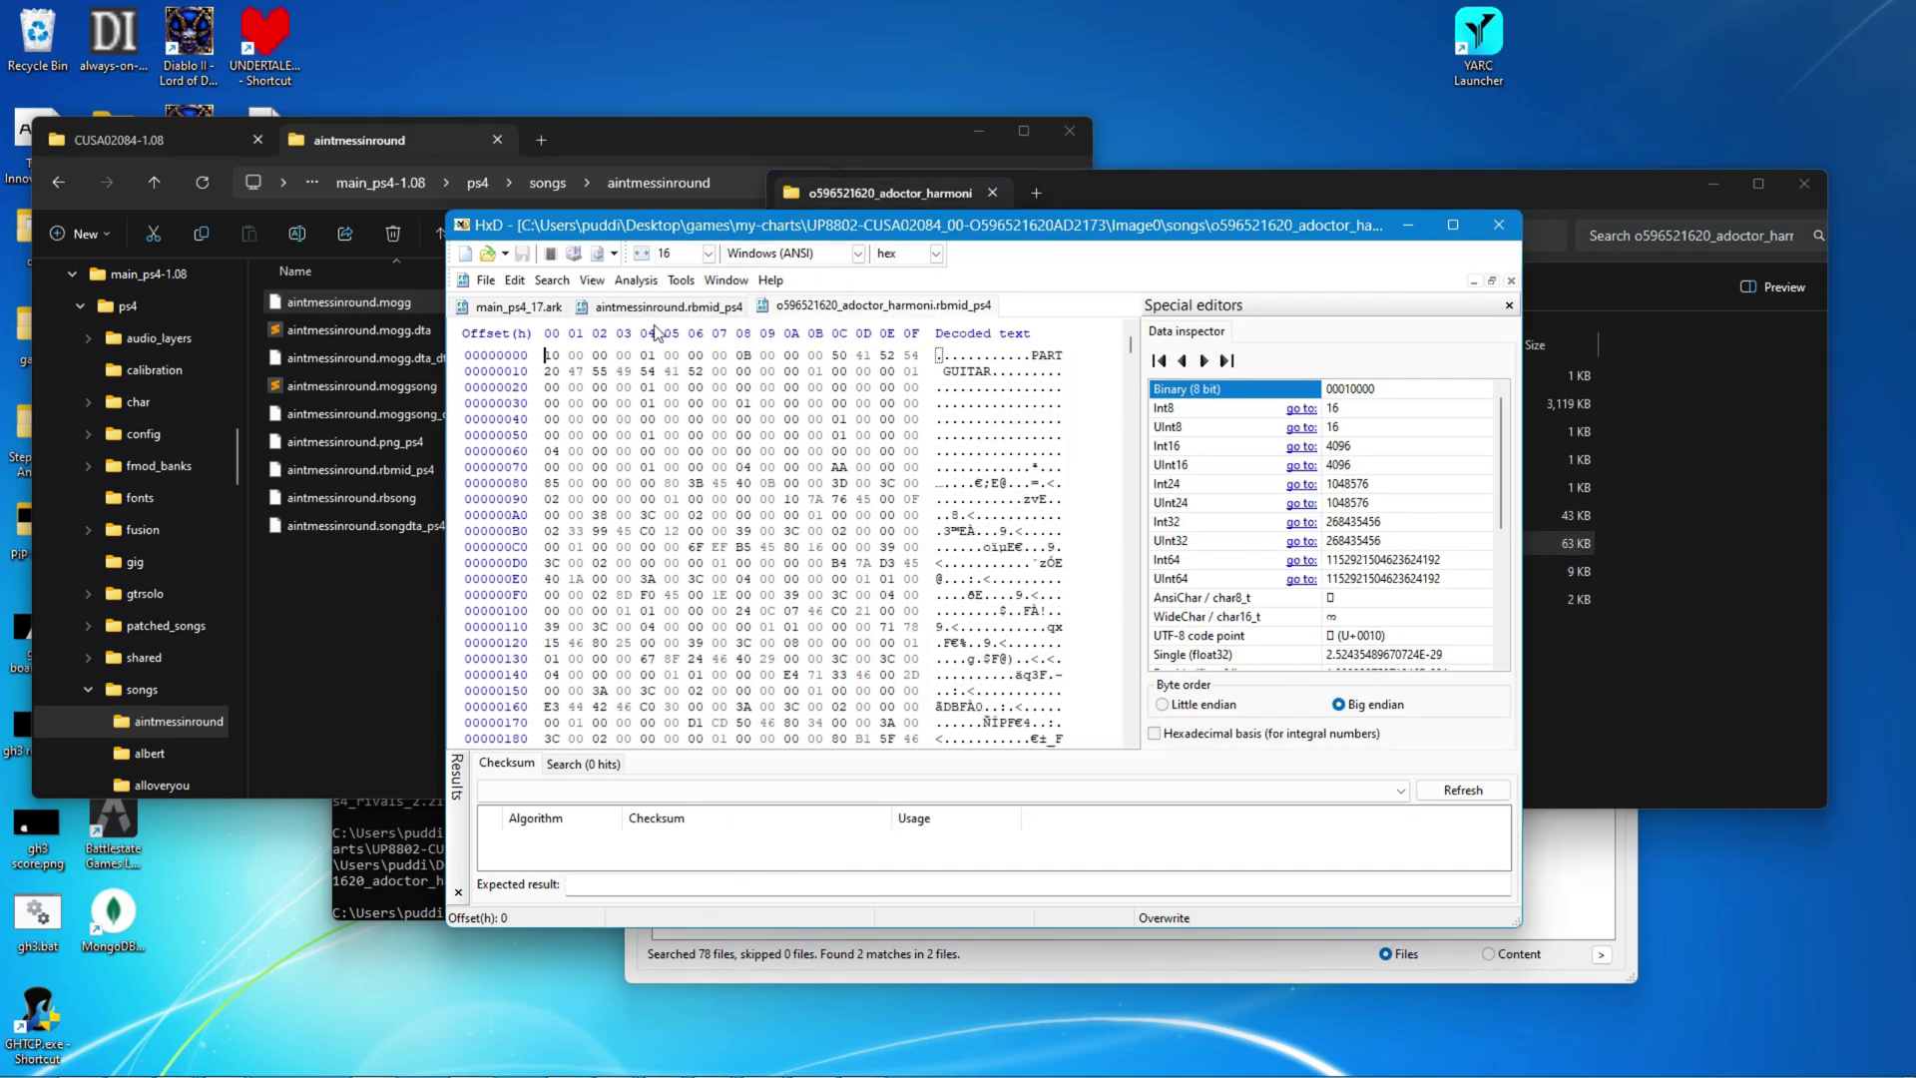
Step: Hex-search main_ps4_17.ark for the original rbmid's first 160 bytes
{"action": "left_click", "coordinate": [659, 308]}
{"action": "left_click_drag", "start_coordinate": [546, 355], "coordinate": [964, 684]}
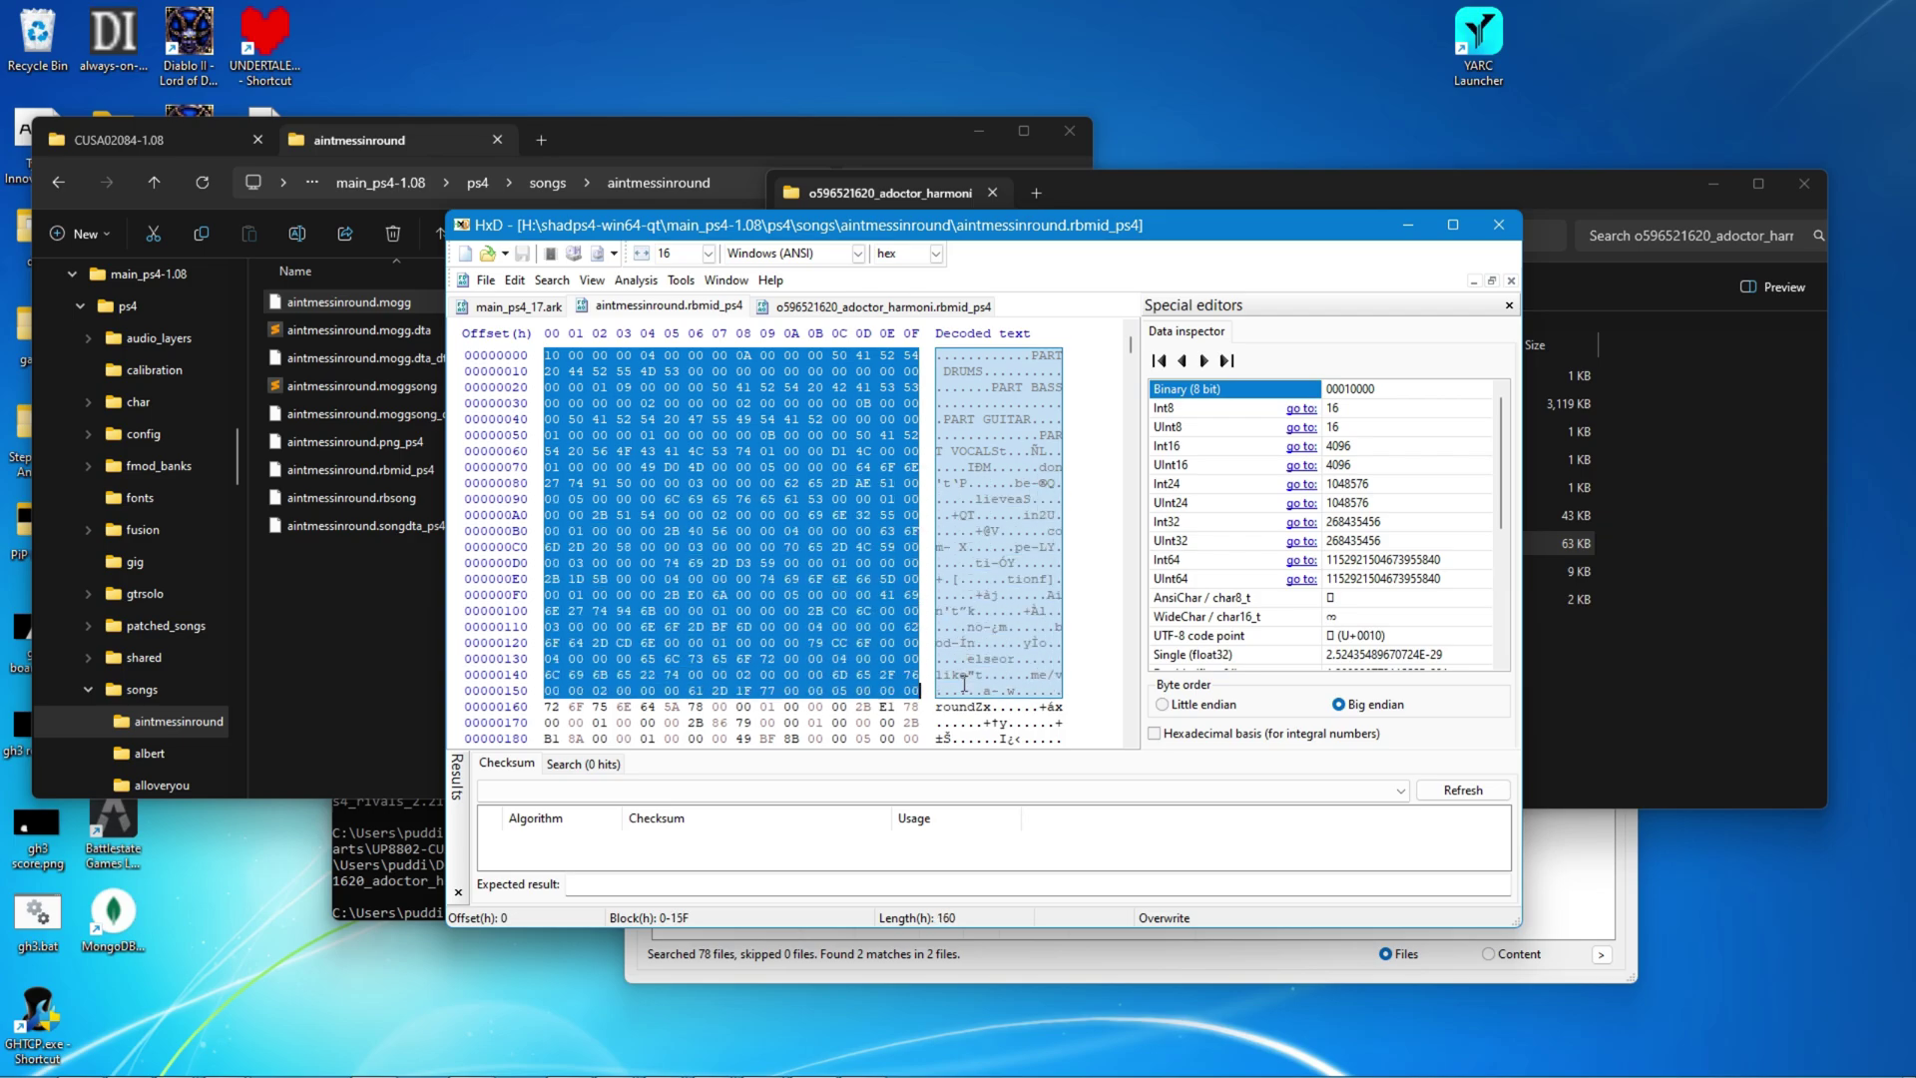
{"action": "left_click", "coordinate": [507, 307]}
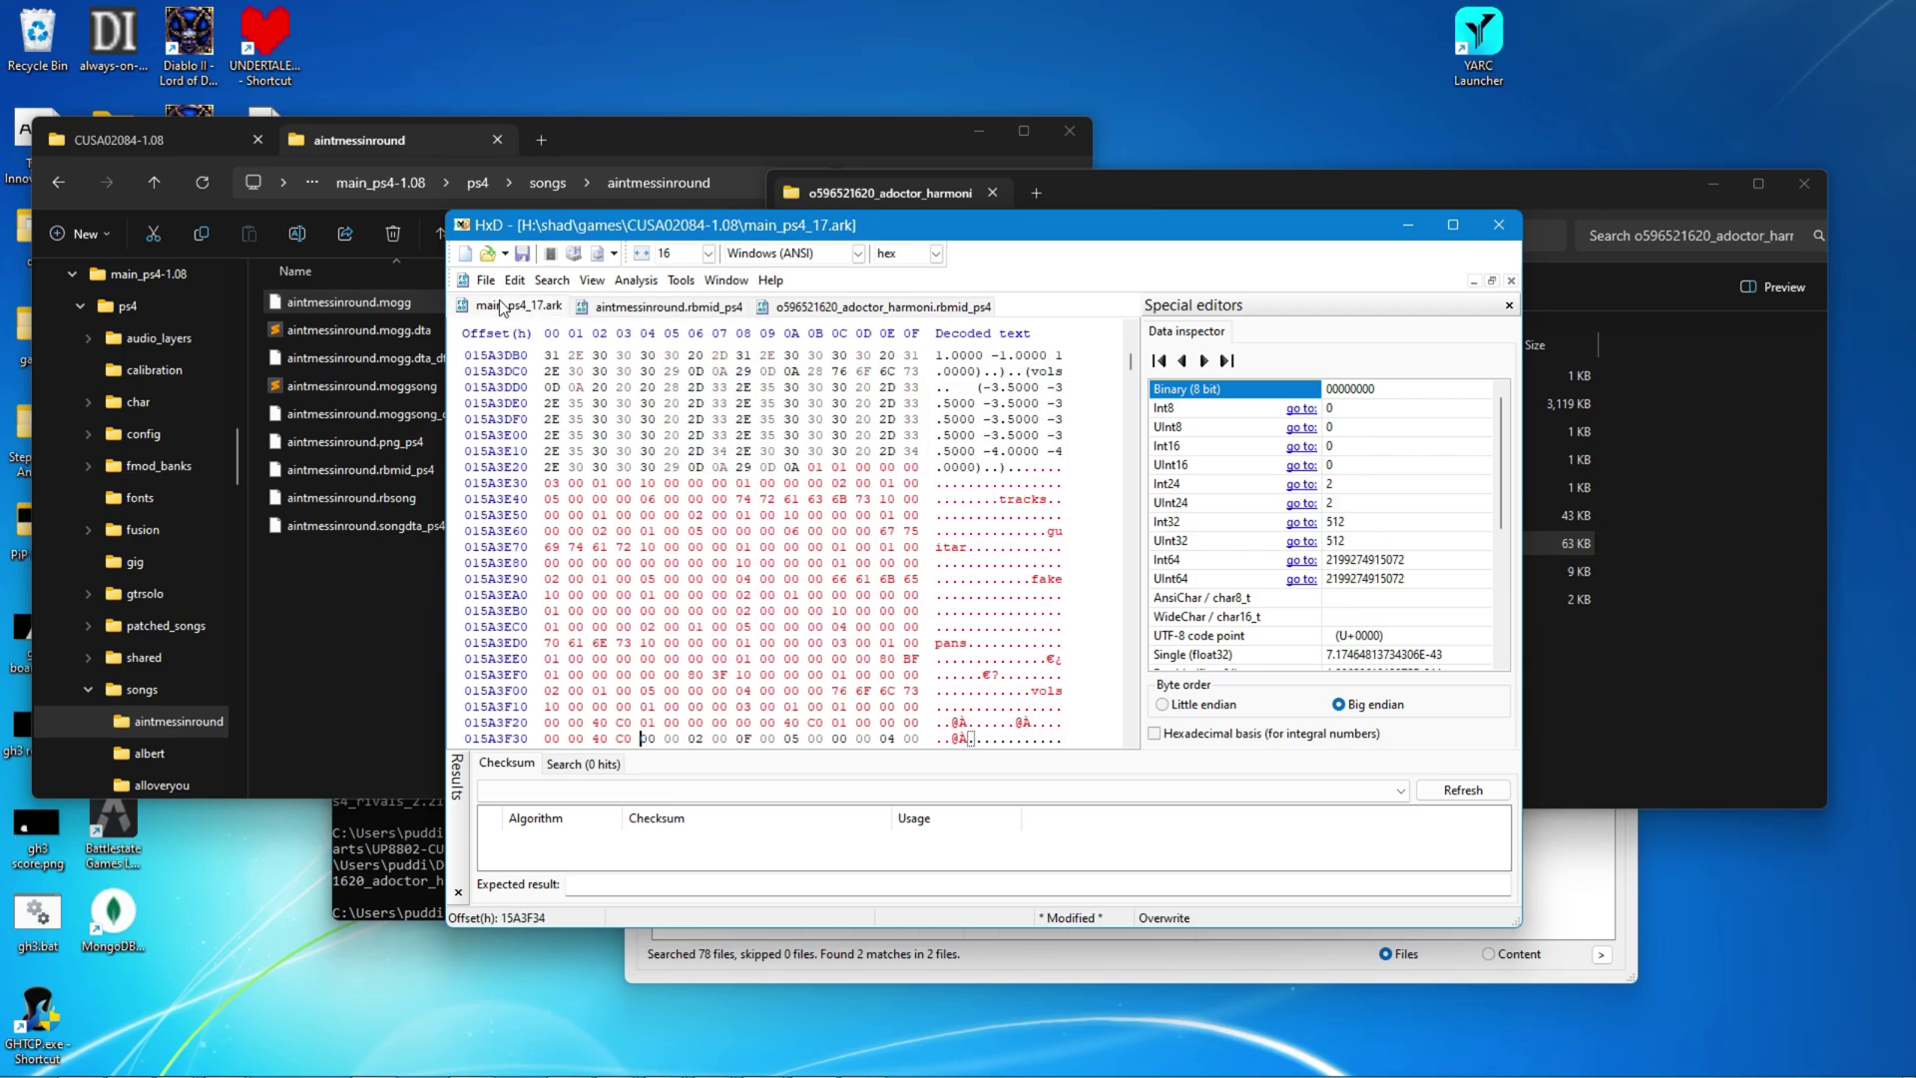
{"action": "key", "text": "ctrl+f"}
{"action": "key", "text": "ctrl+v"}
{"action": "key", "text": "Return"}
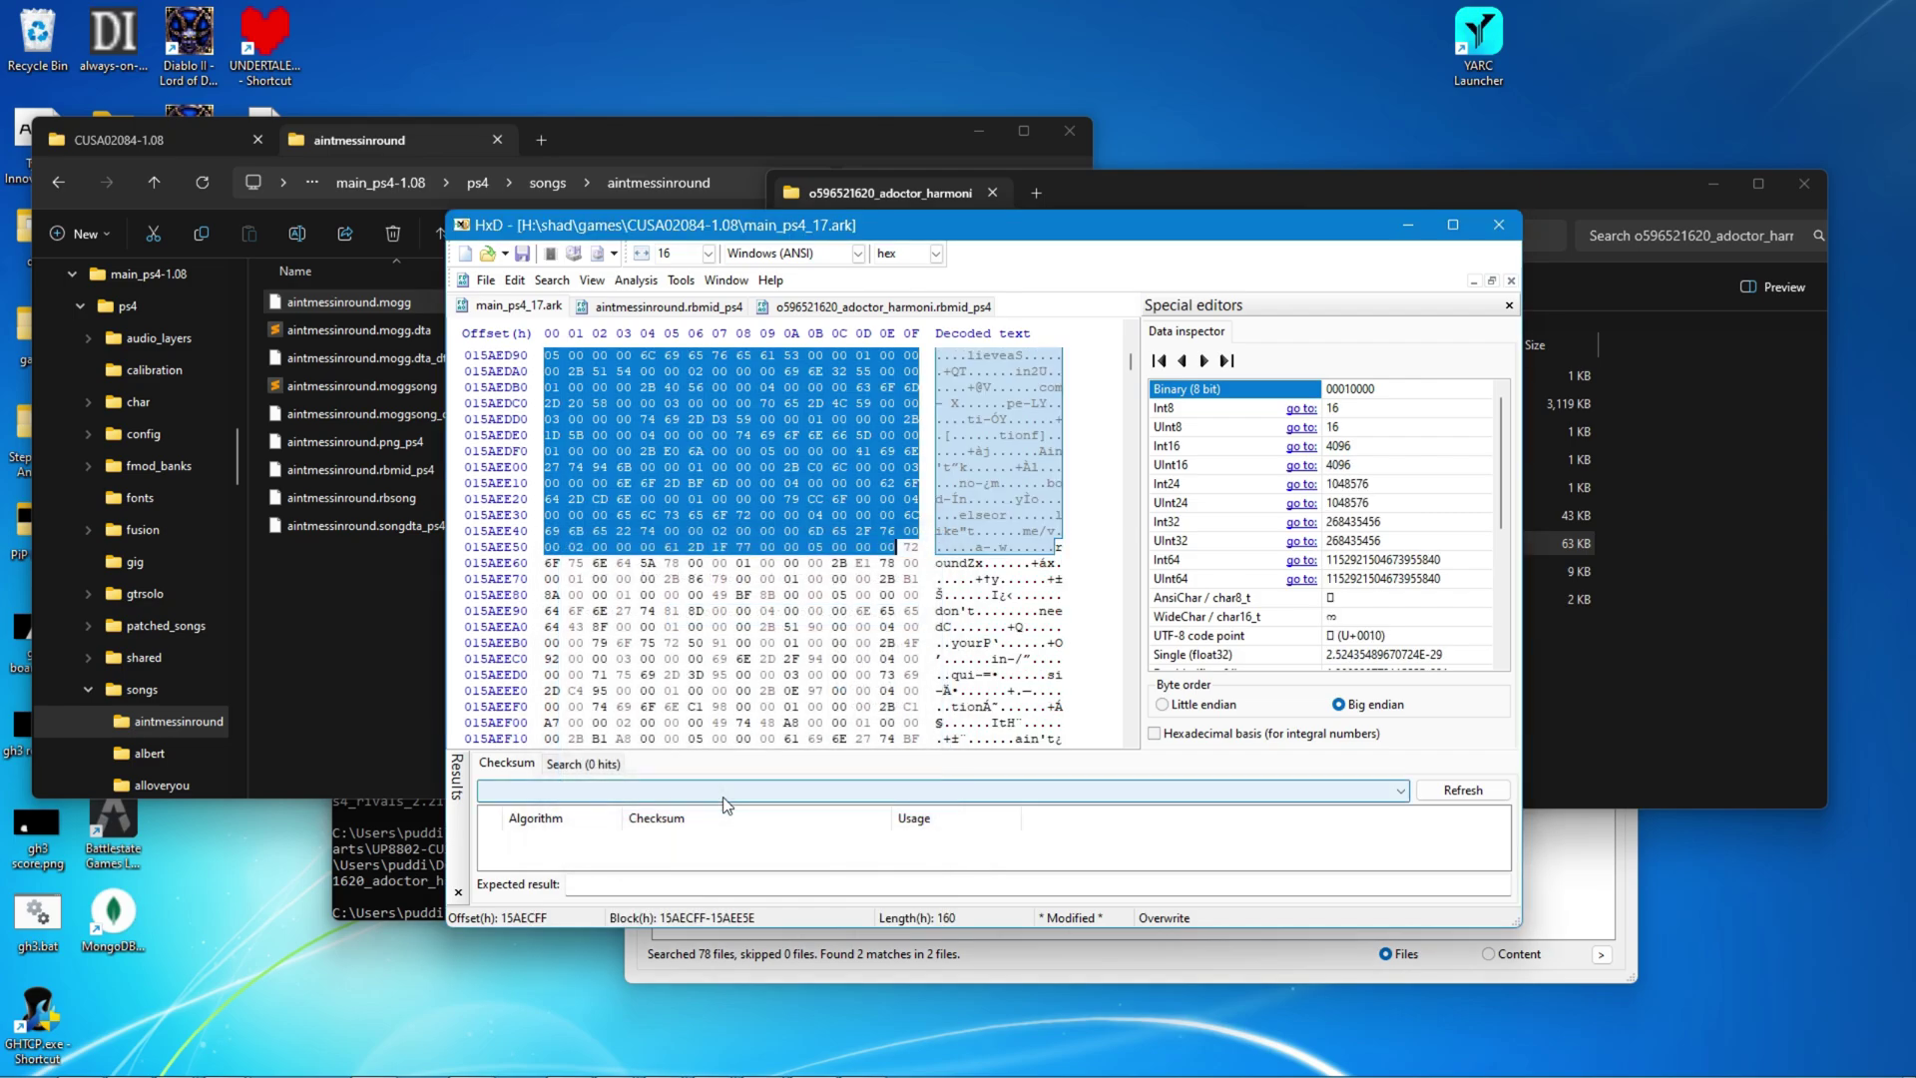
Step: Repeat the search to confirm the rbmid data sits at offset 15AECFF
{"action": "scroll", "coordinate": [787, 579], "scroll_direction": "down", "scroll_amount": 7}
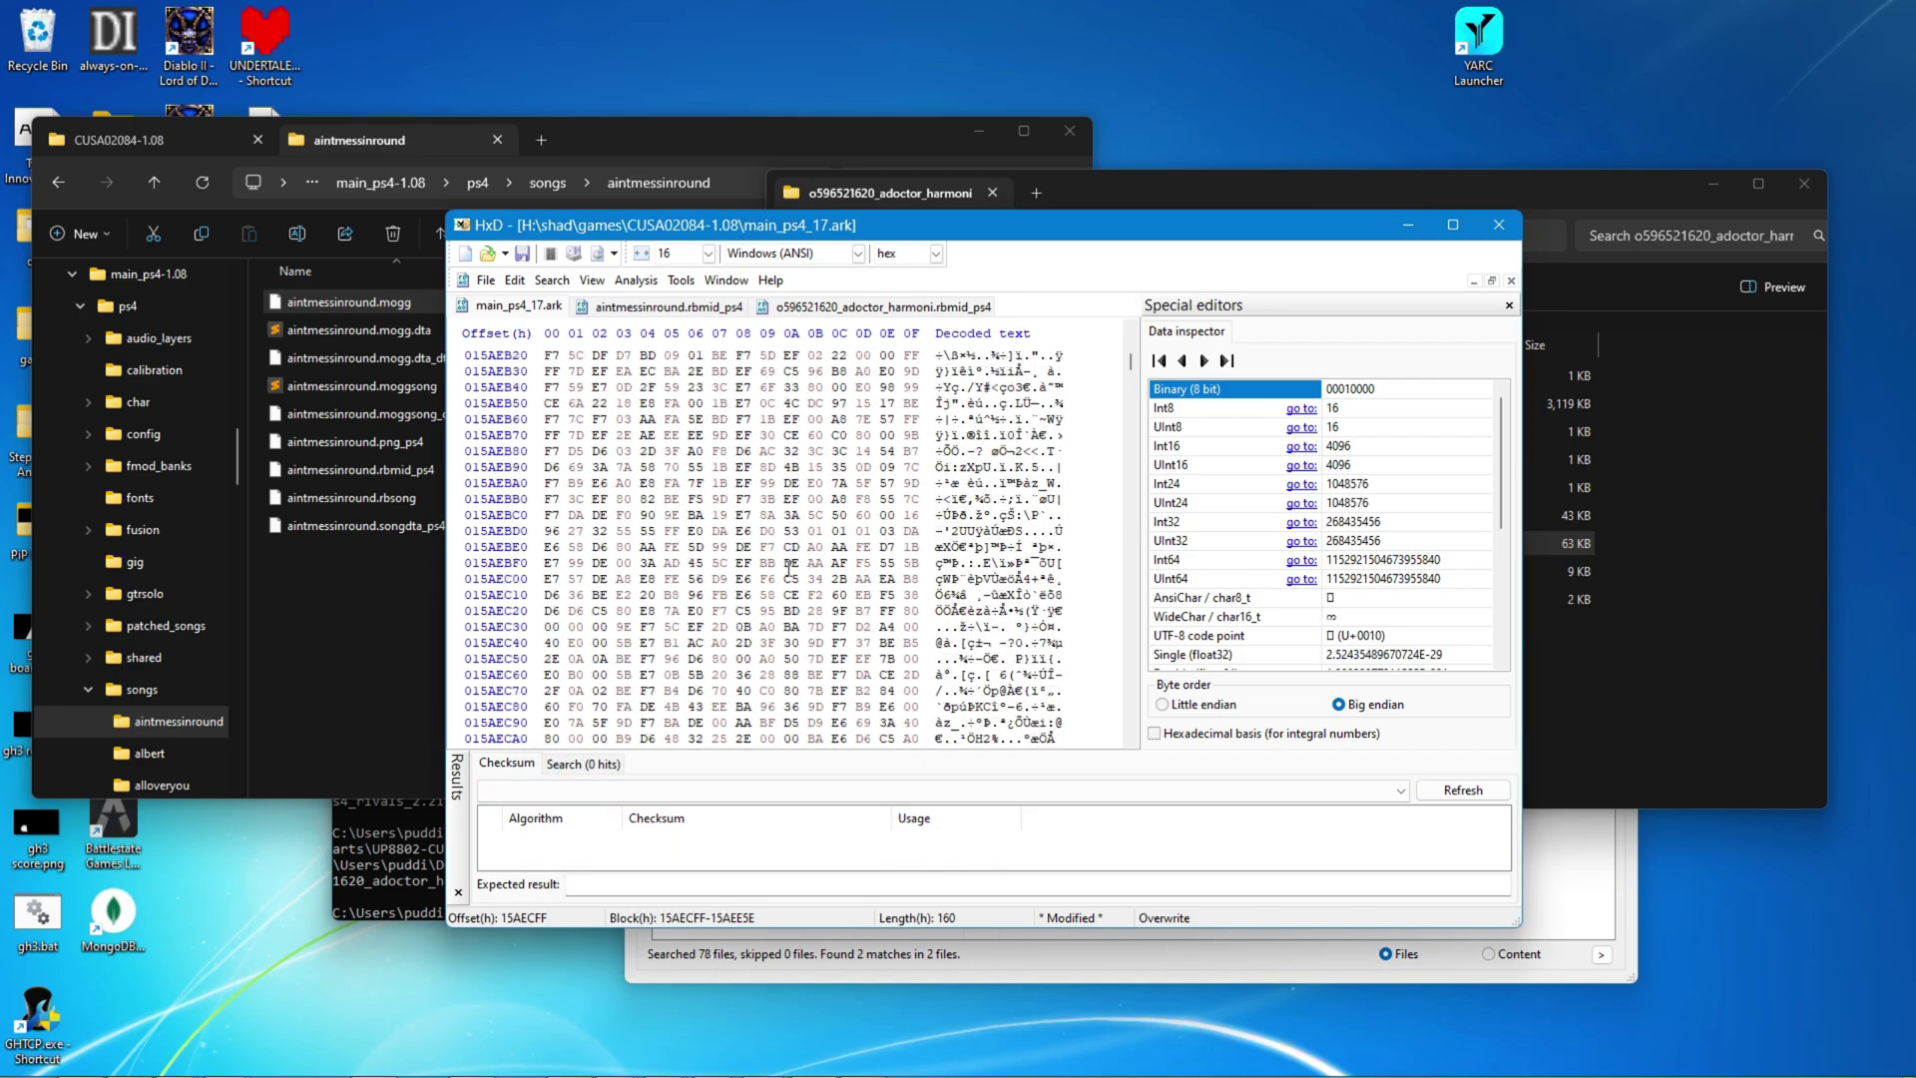
{"action": "key", "text": "ctrl+f"}
{"action": "left_click", "coordinate": [743, 802]}
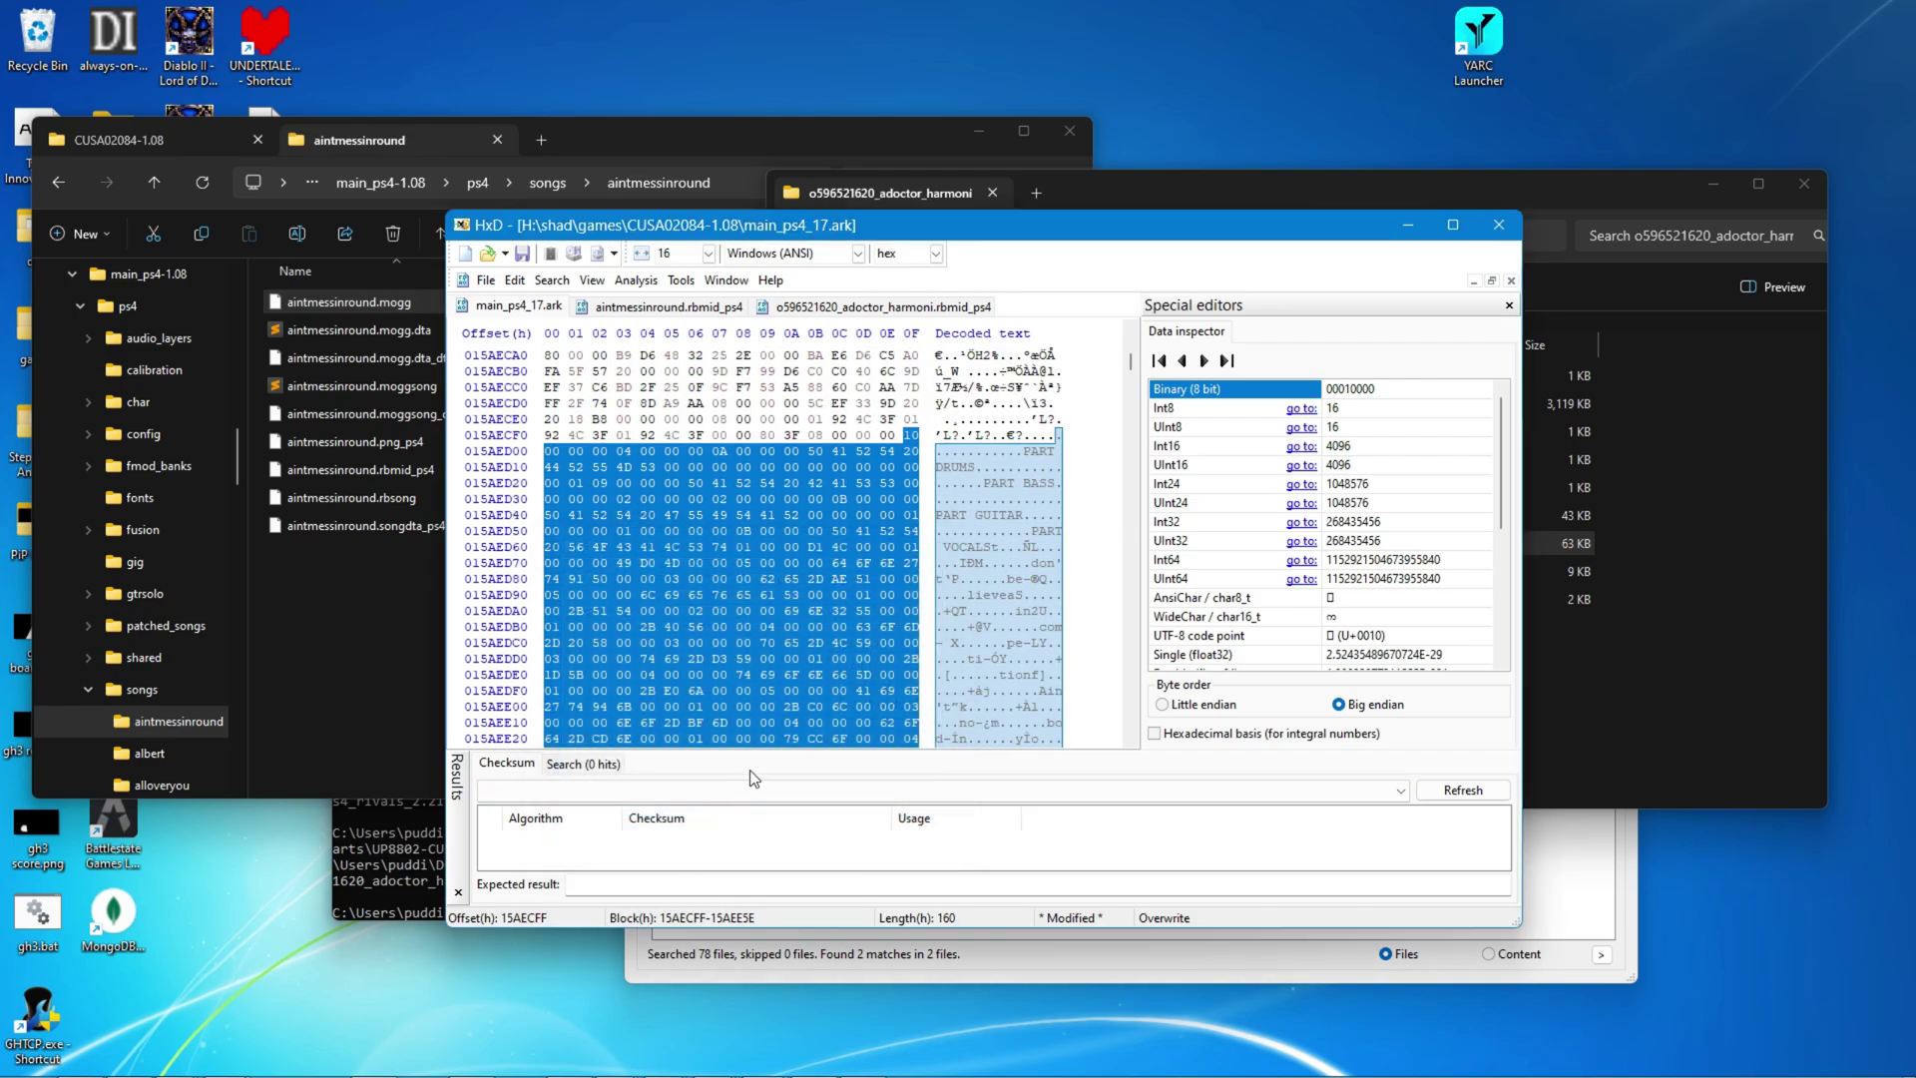
{"action": "left_click", "coordinate": [1110, 713]}
{"action": "key", "text": "ctrl+f"}
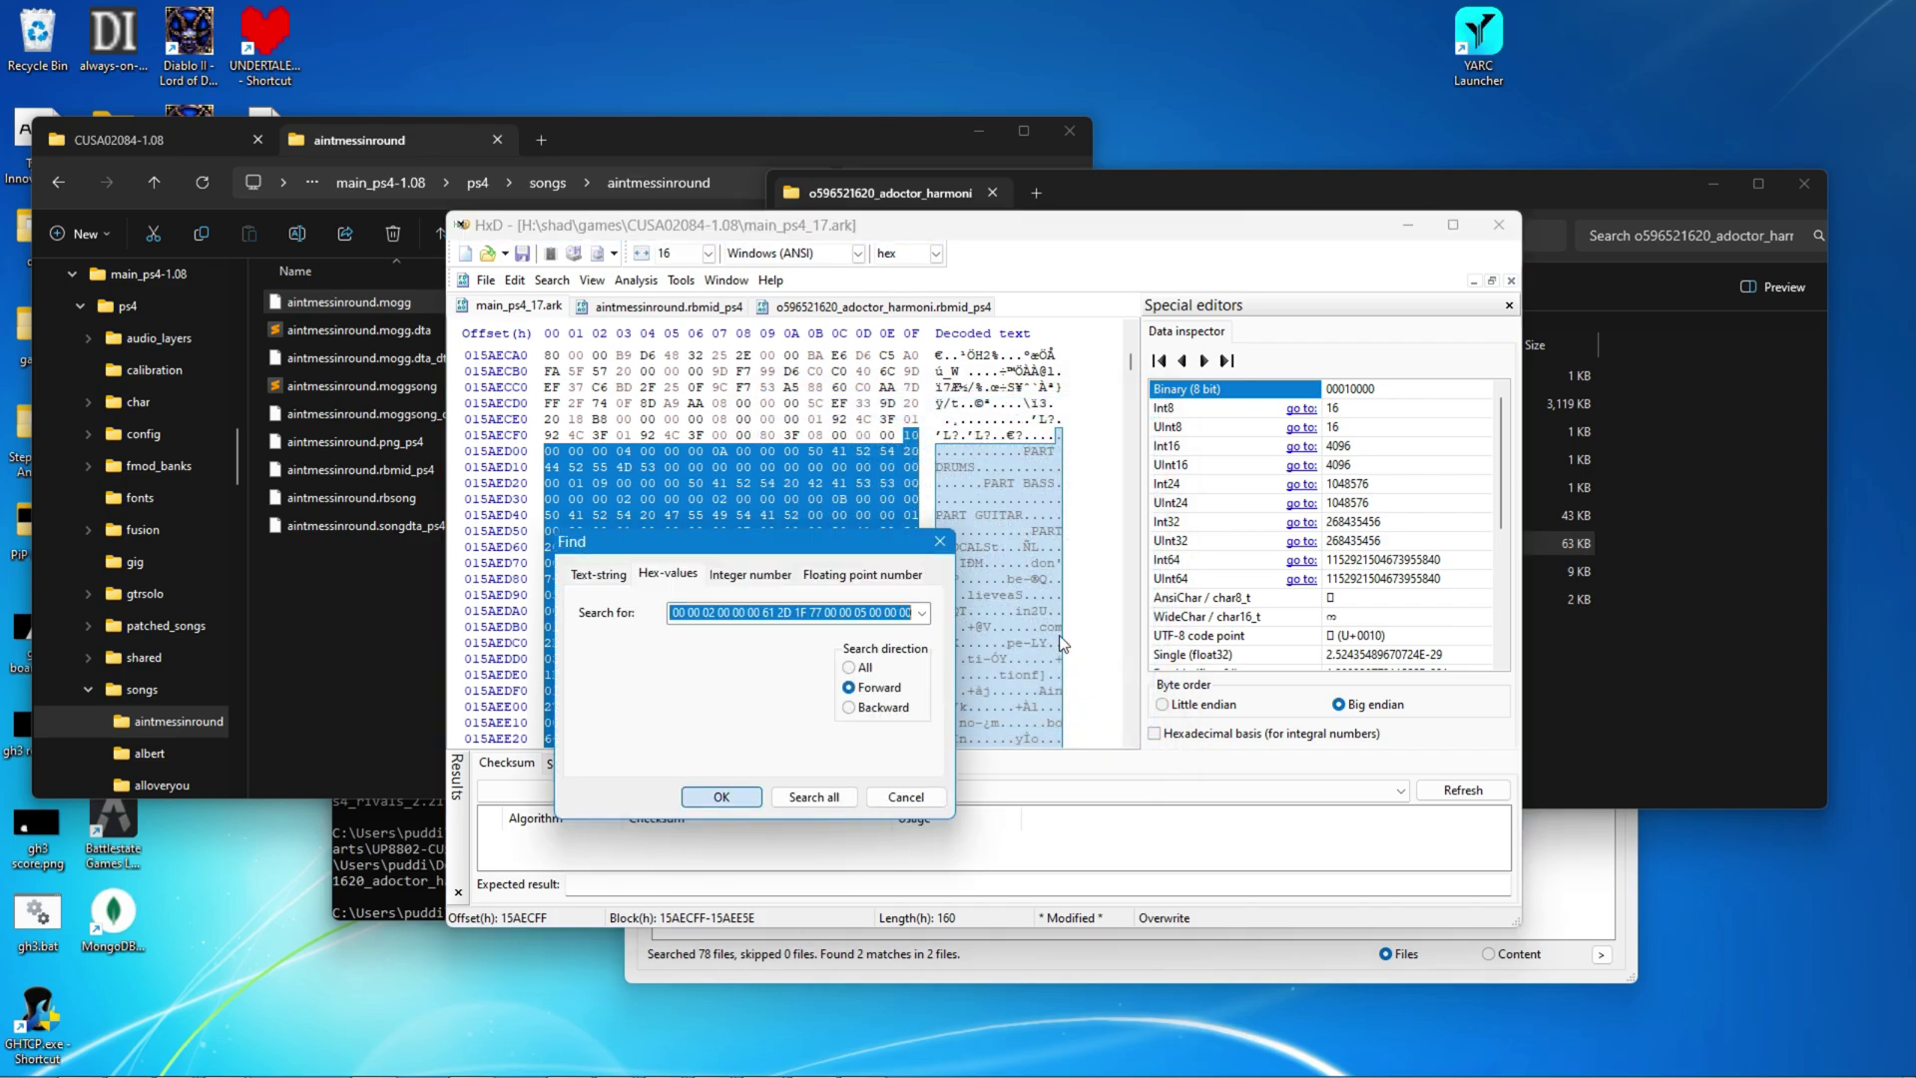
{"action": "key", "text": "Return"}
{"action": "left_click", "coordinate": [1114, 710]}
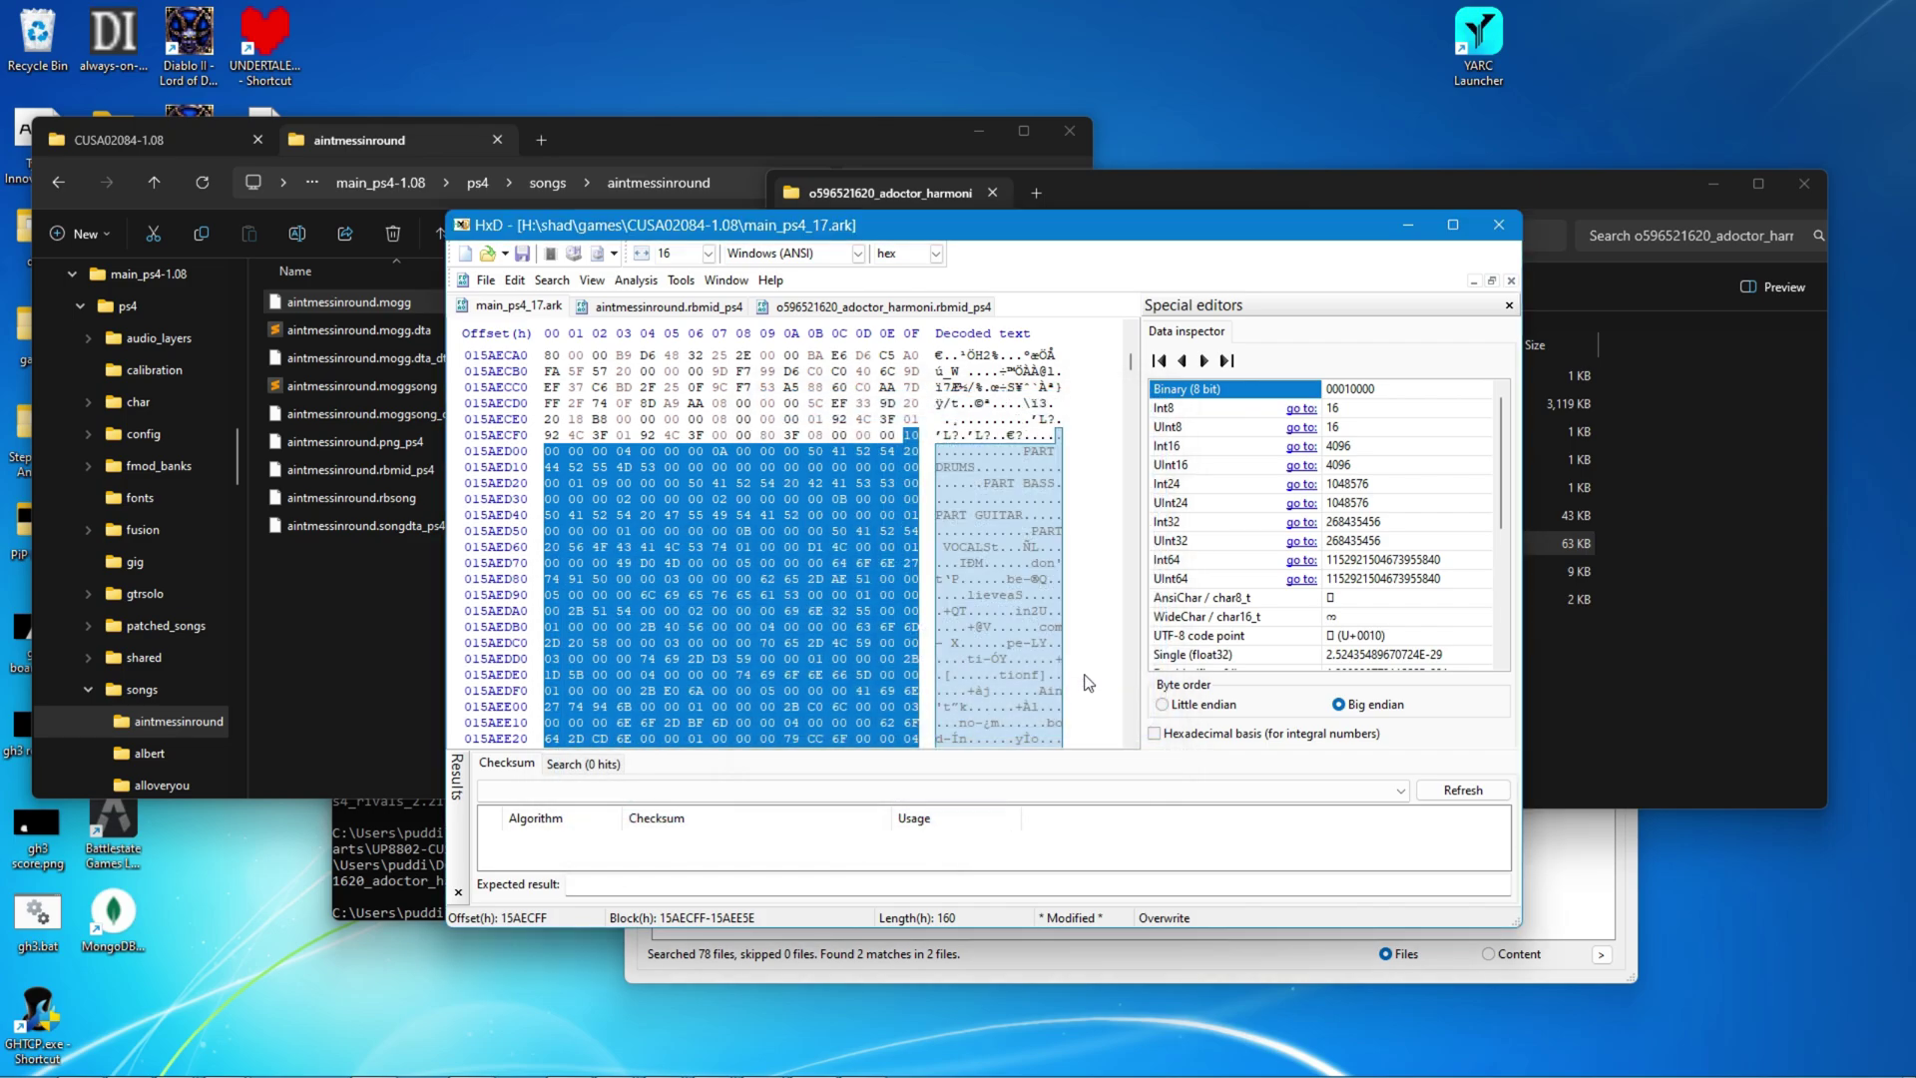
{"action": "scroll", "coordinate": [979, 529], "scroll_direction": "up", "scroll_amount": 16}
{"action": "scroll", "coordinate": [980, 529], "scroll_direction": "up", "scroll_amount": 20}
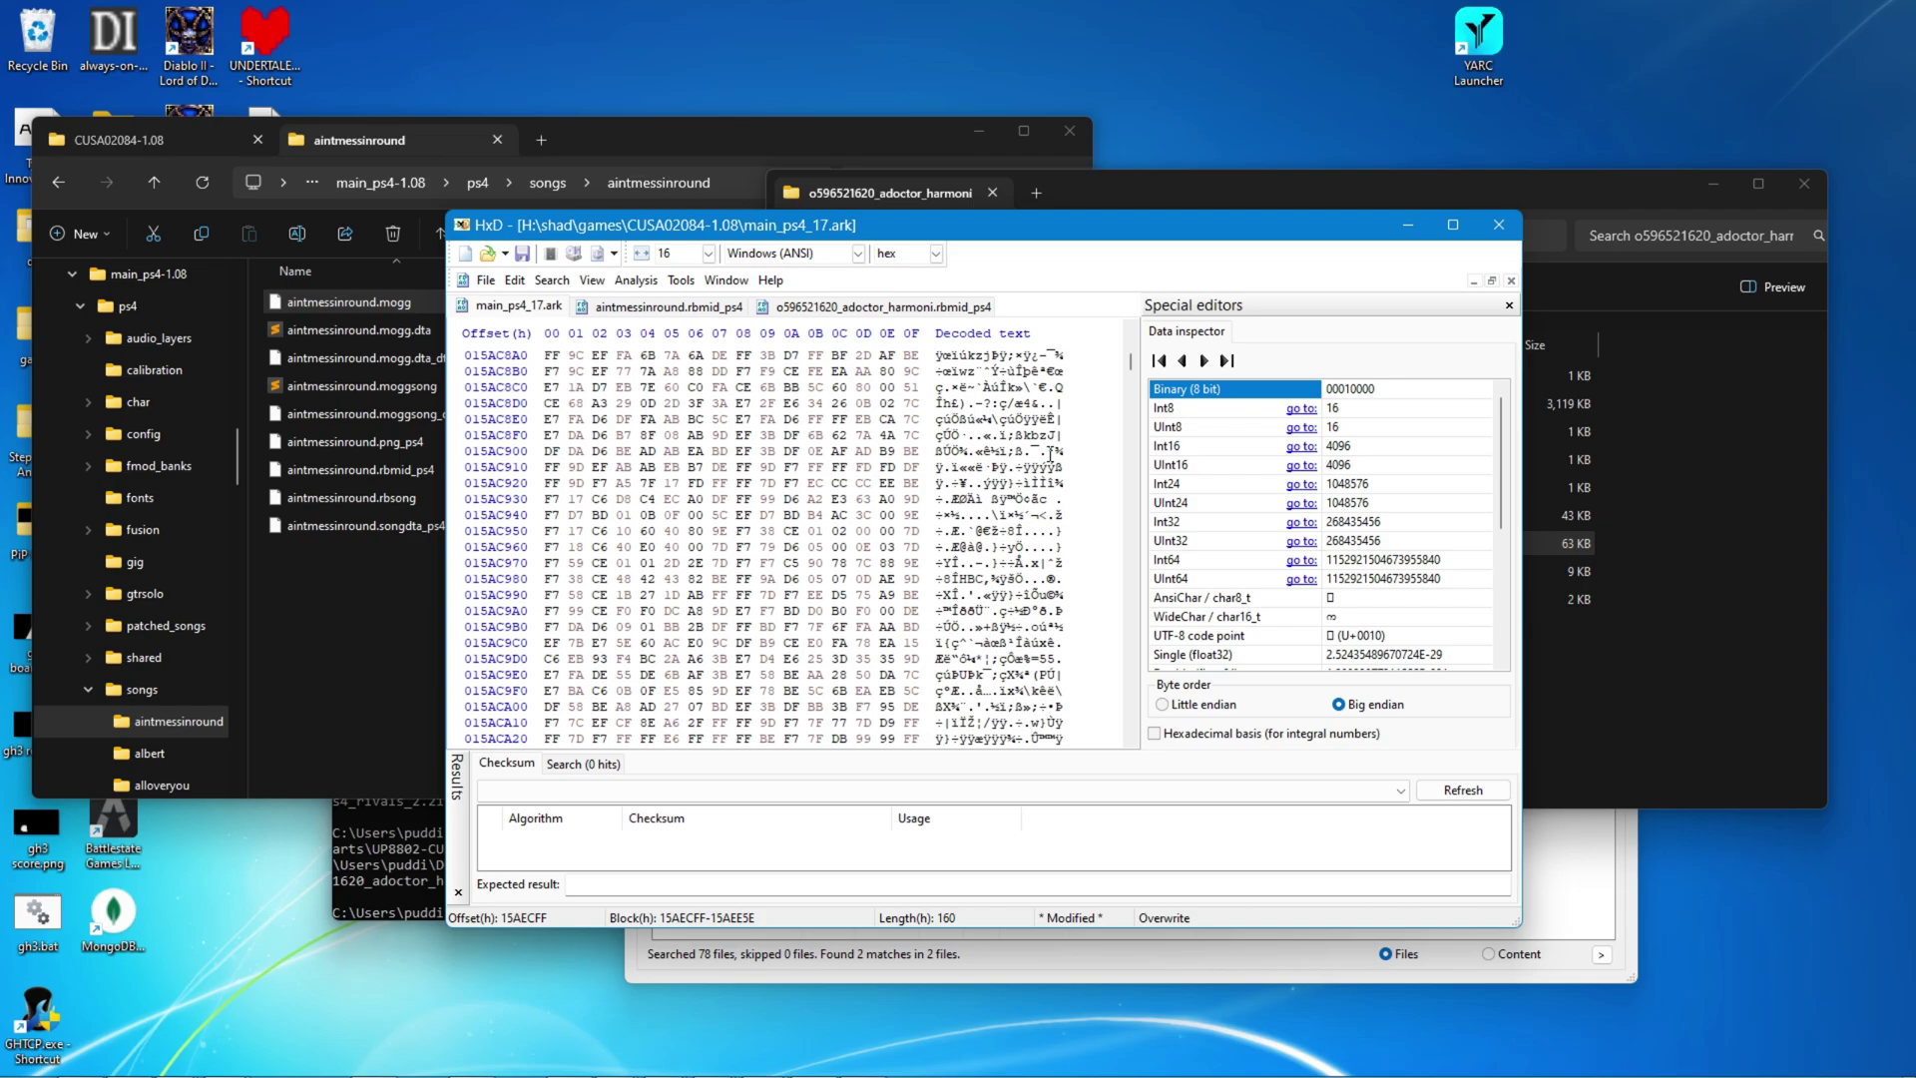
{"action": "scroll", "coordinate": [1048, 457], "scroll_direction": "down", "scroll_amount": 20}
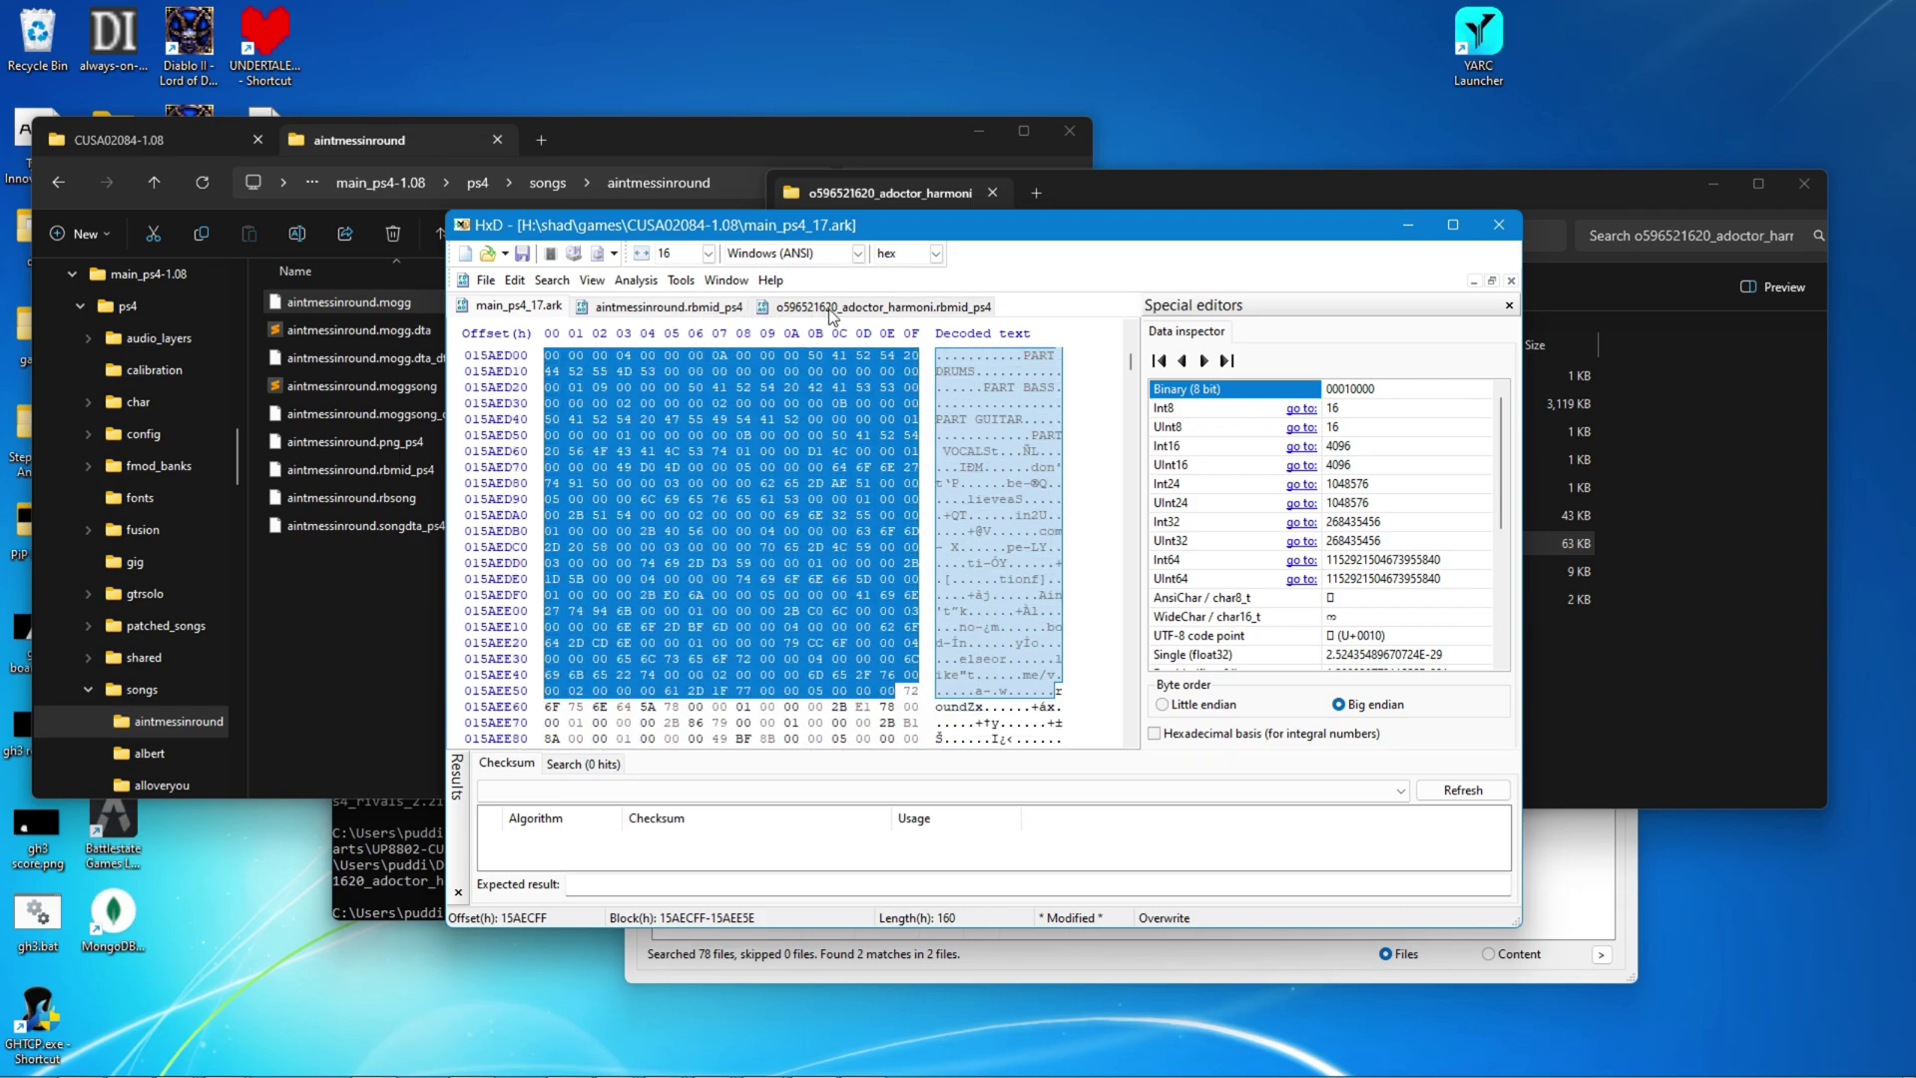
{"action": "left_click", "coordinate": [894, 311]}
{"action": "left_click", "coordinate": [512, 307]}
Step: Copy the whole custom o596521620_adoctor_harmoni.rbmid_ps4 data to the clipboard
{"action": "left_click", "coordinate": [803, 316]}
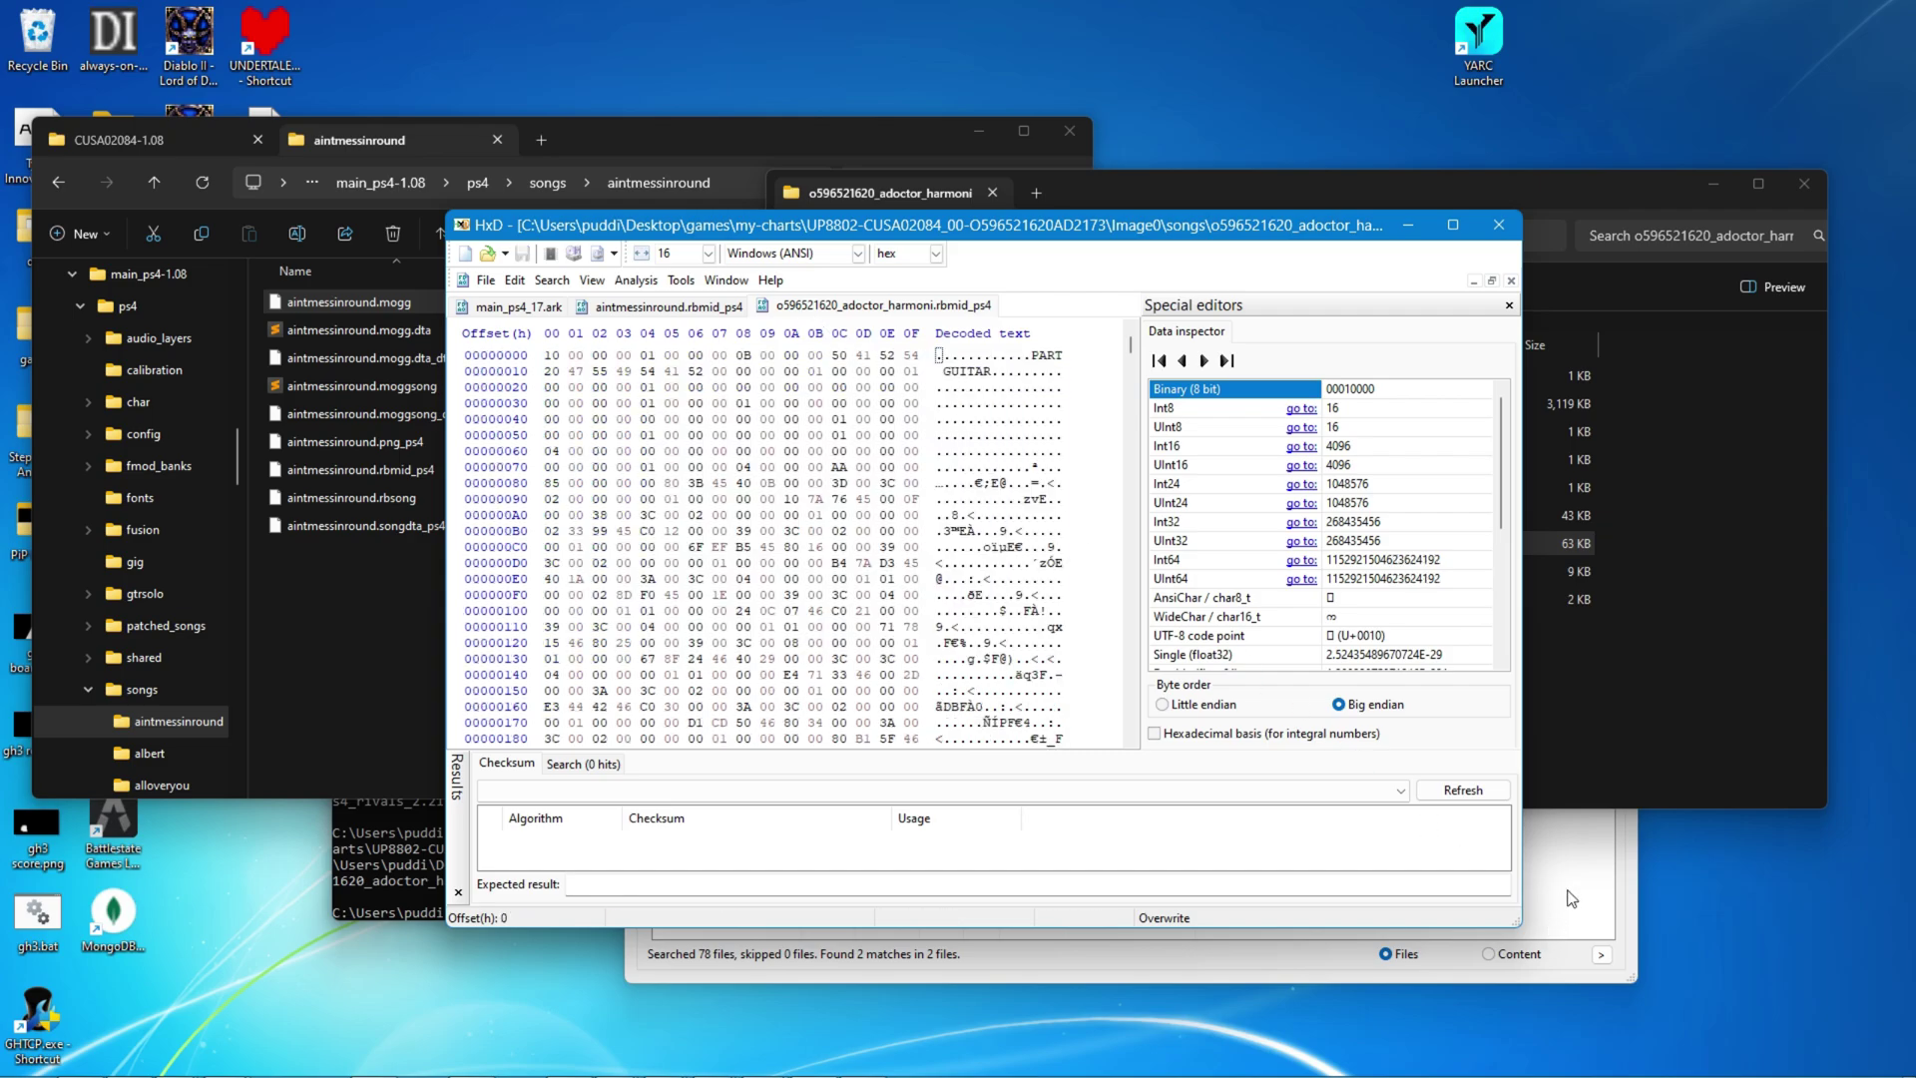
{"action": "left_click", "coordinate": [1557, 876]}
{"action": "left_click", "coordinate": [1050, 231]}
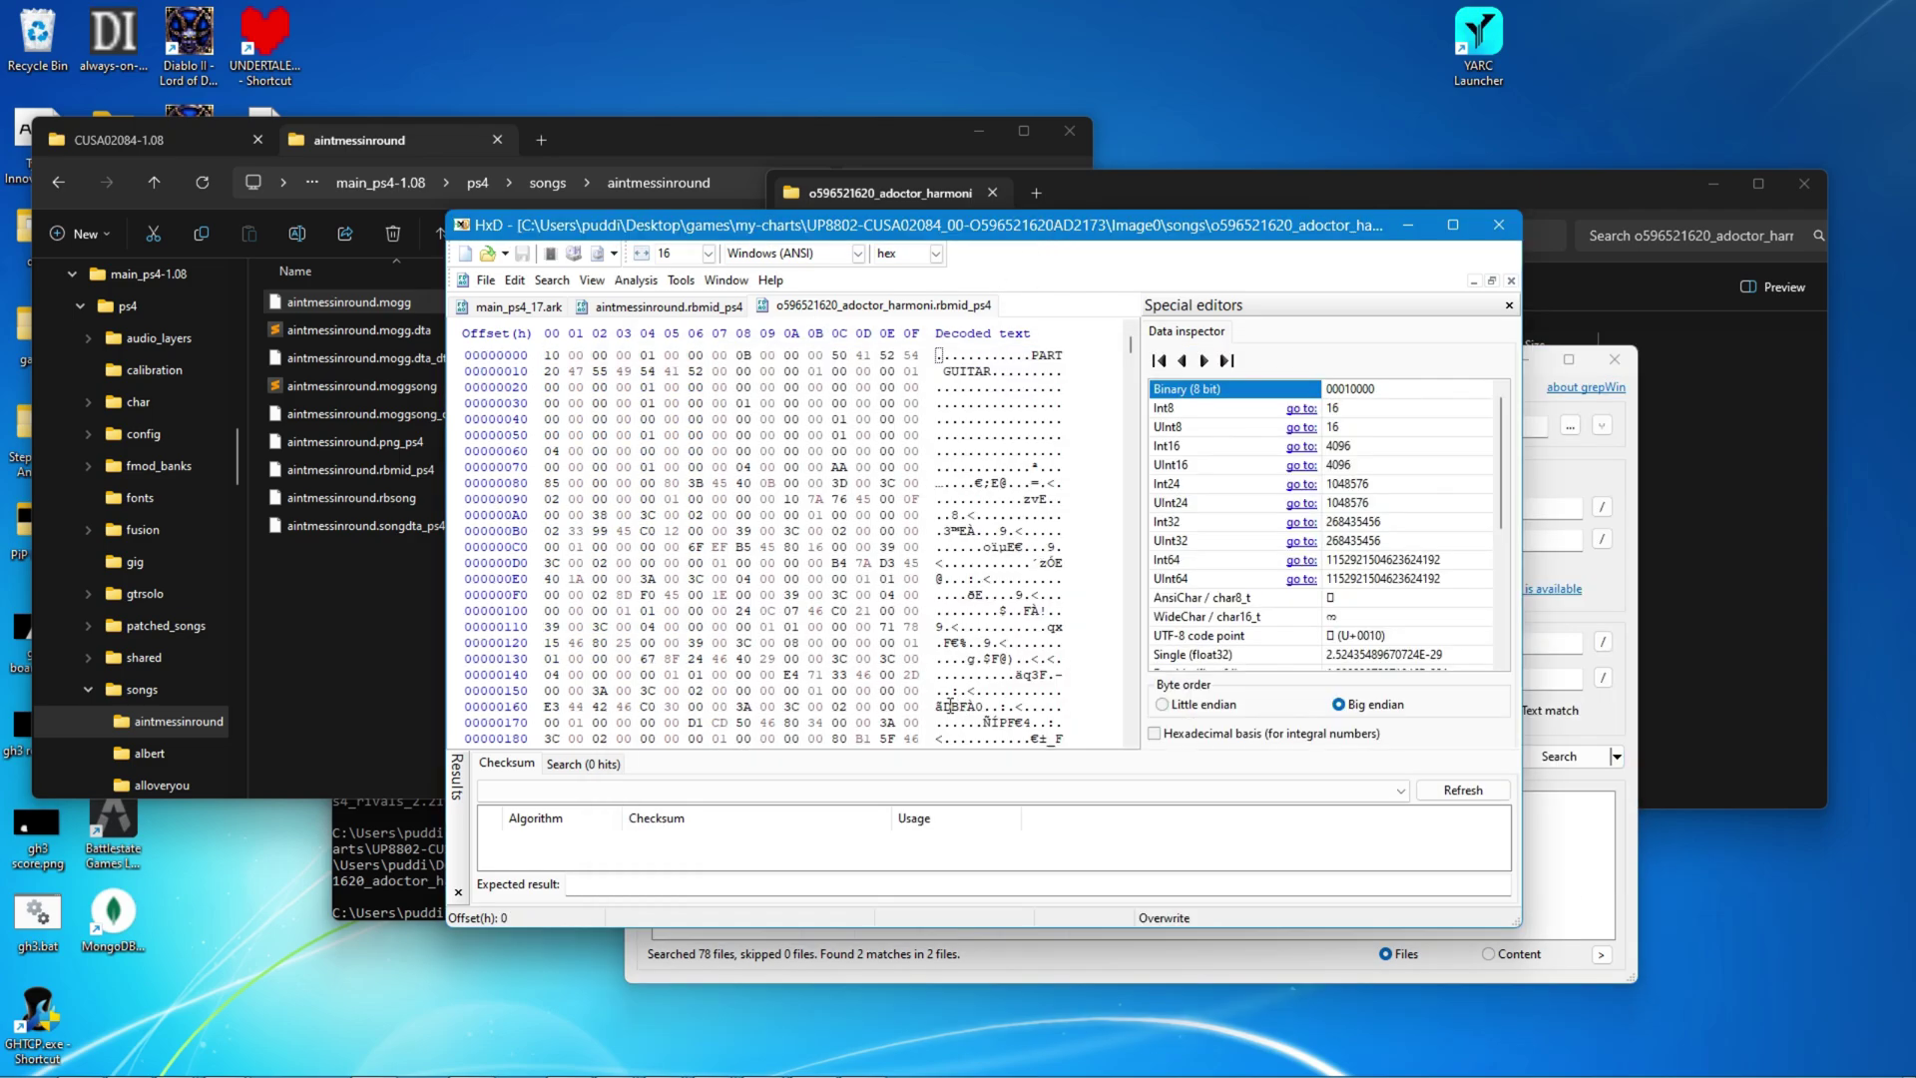
{"action": "scroll", "coordinate": [947, 691], "scroll_direction": "down", "scroll_amount": 1}
{"action": "scroll", "coordinate": [947, 691], "scroll_direction": "down", "scroll_amount": 1}
{"action": "left_click_drag", "start_coordinate": [935, 610], "coordinate": [984, 610]}
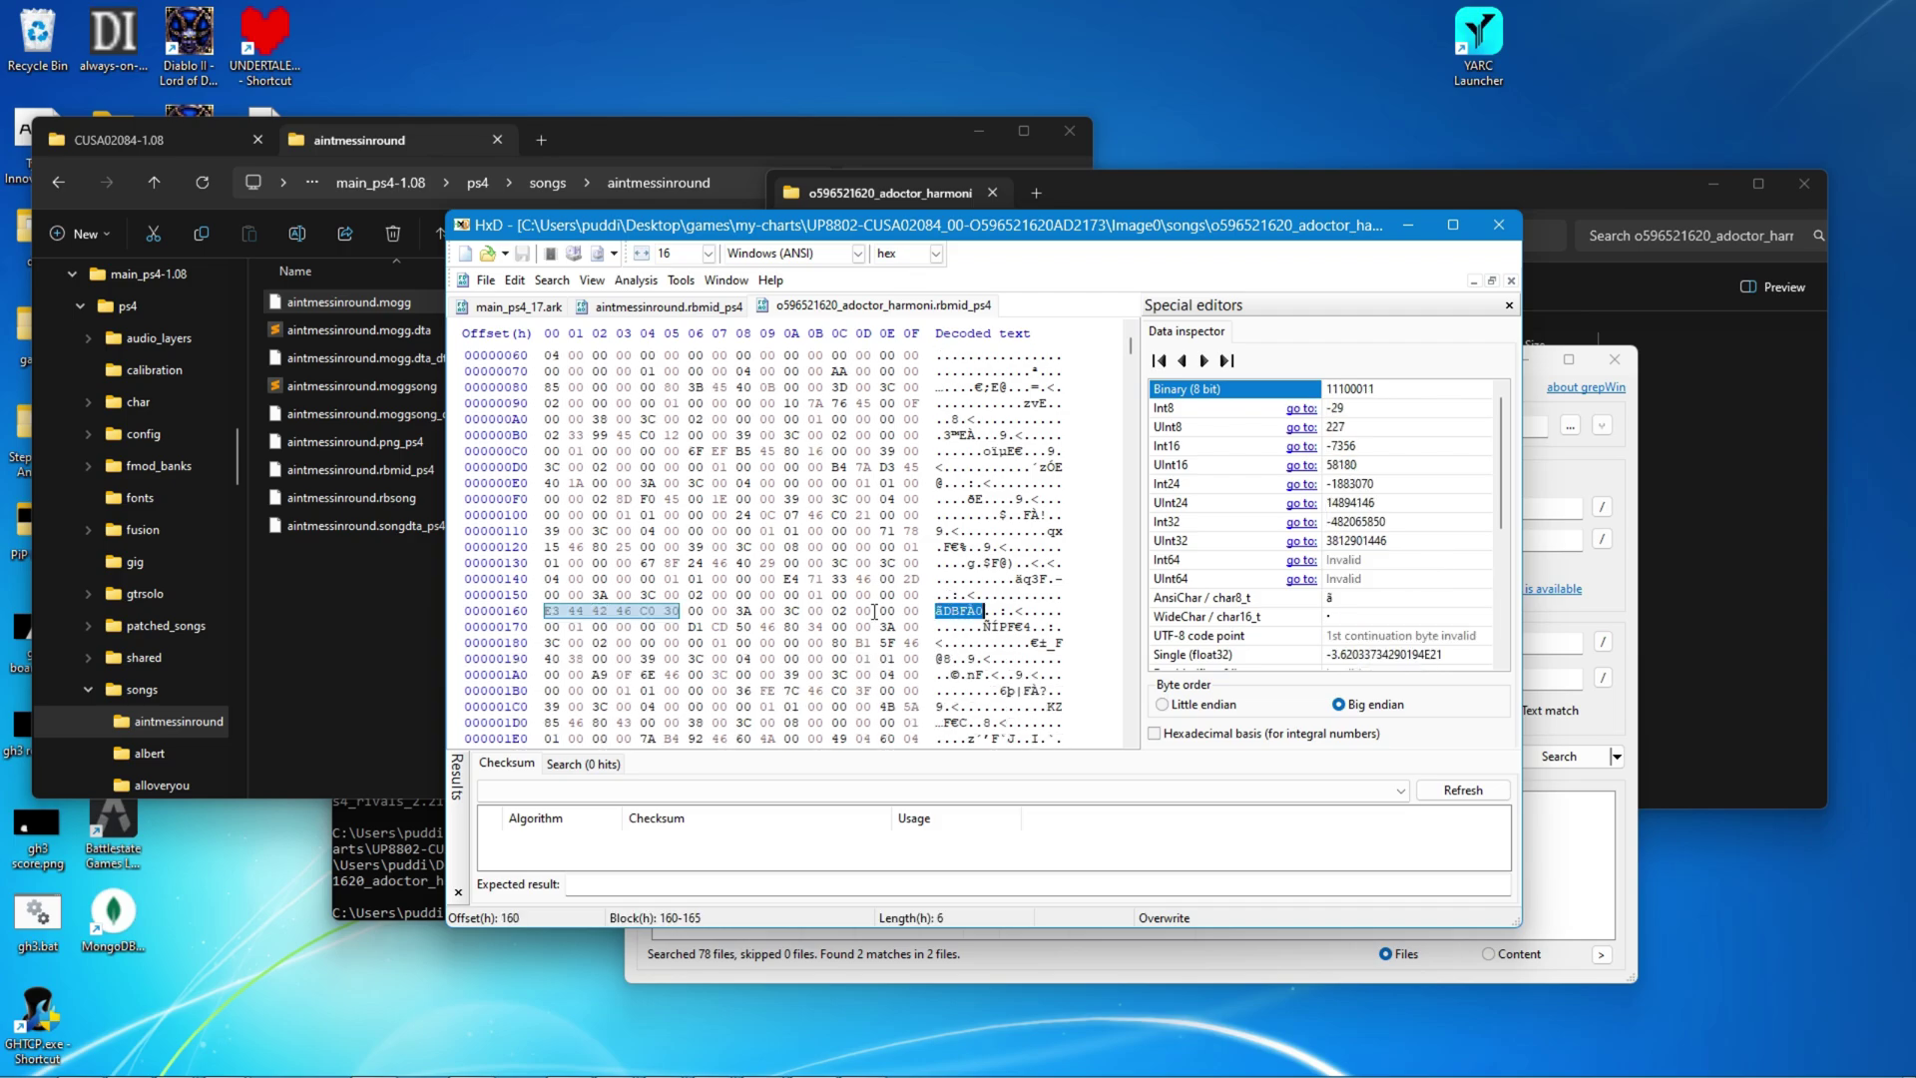
{"action": "key", "text": "alt+Tab"}
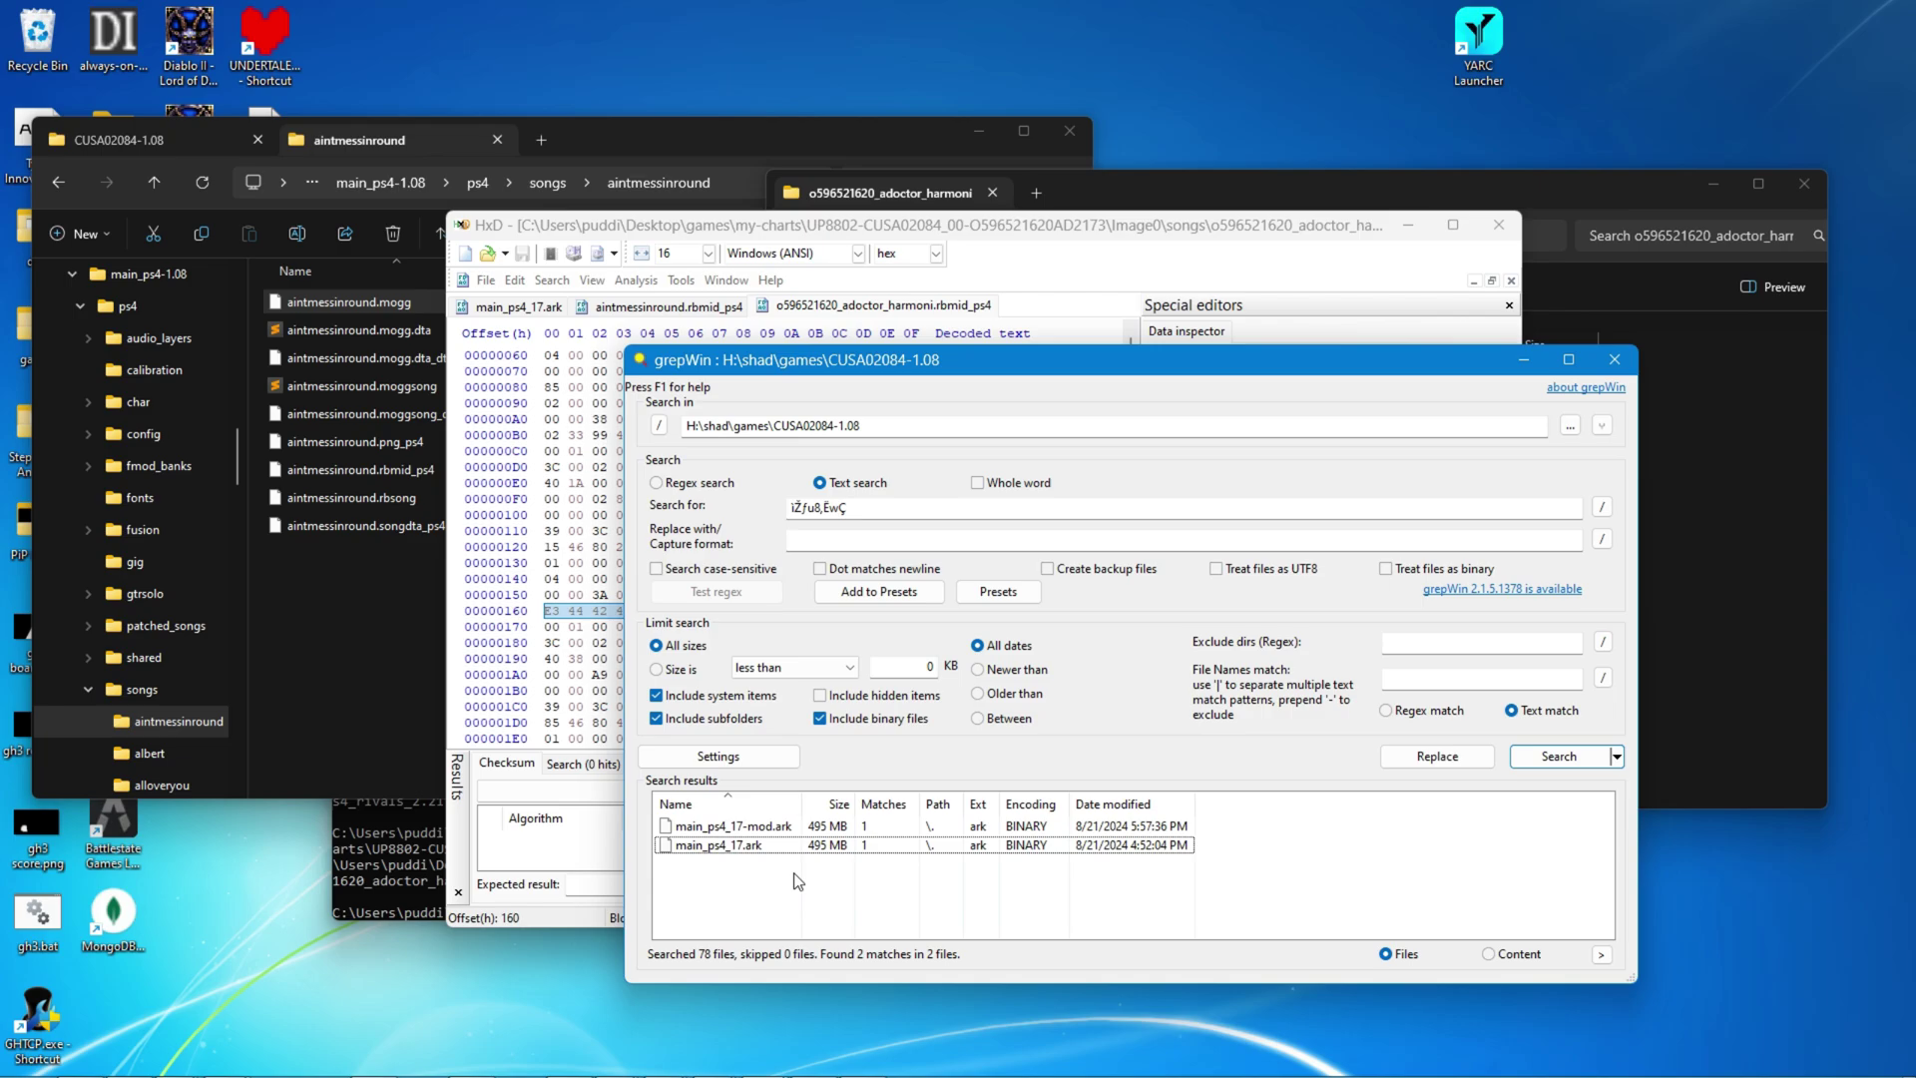
{"action": "left_click", "coordinate": [1193, 285]}
{"action": "left_click", "coordinate": [736, 307]}
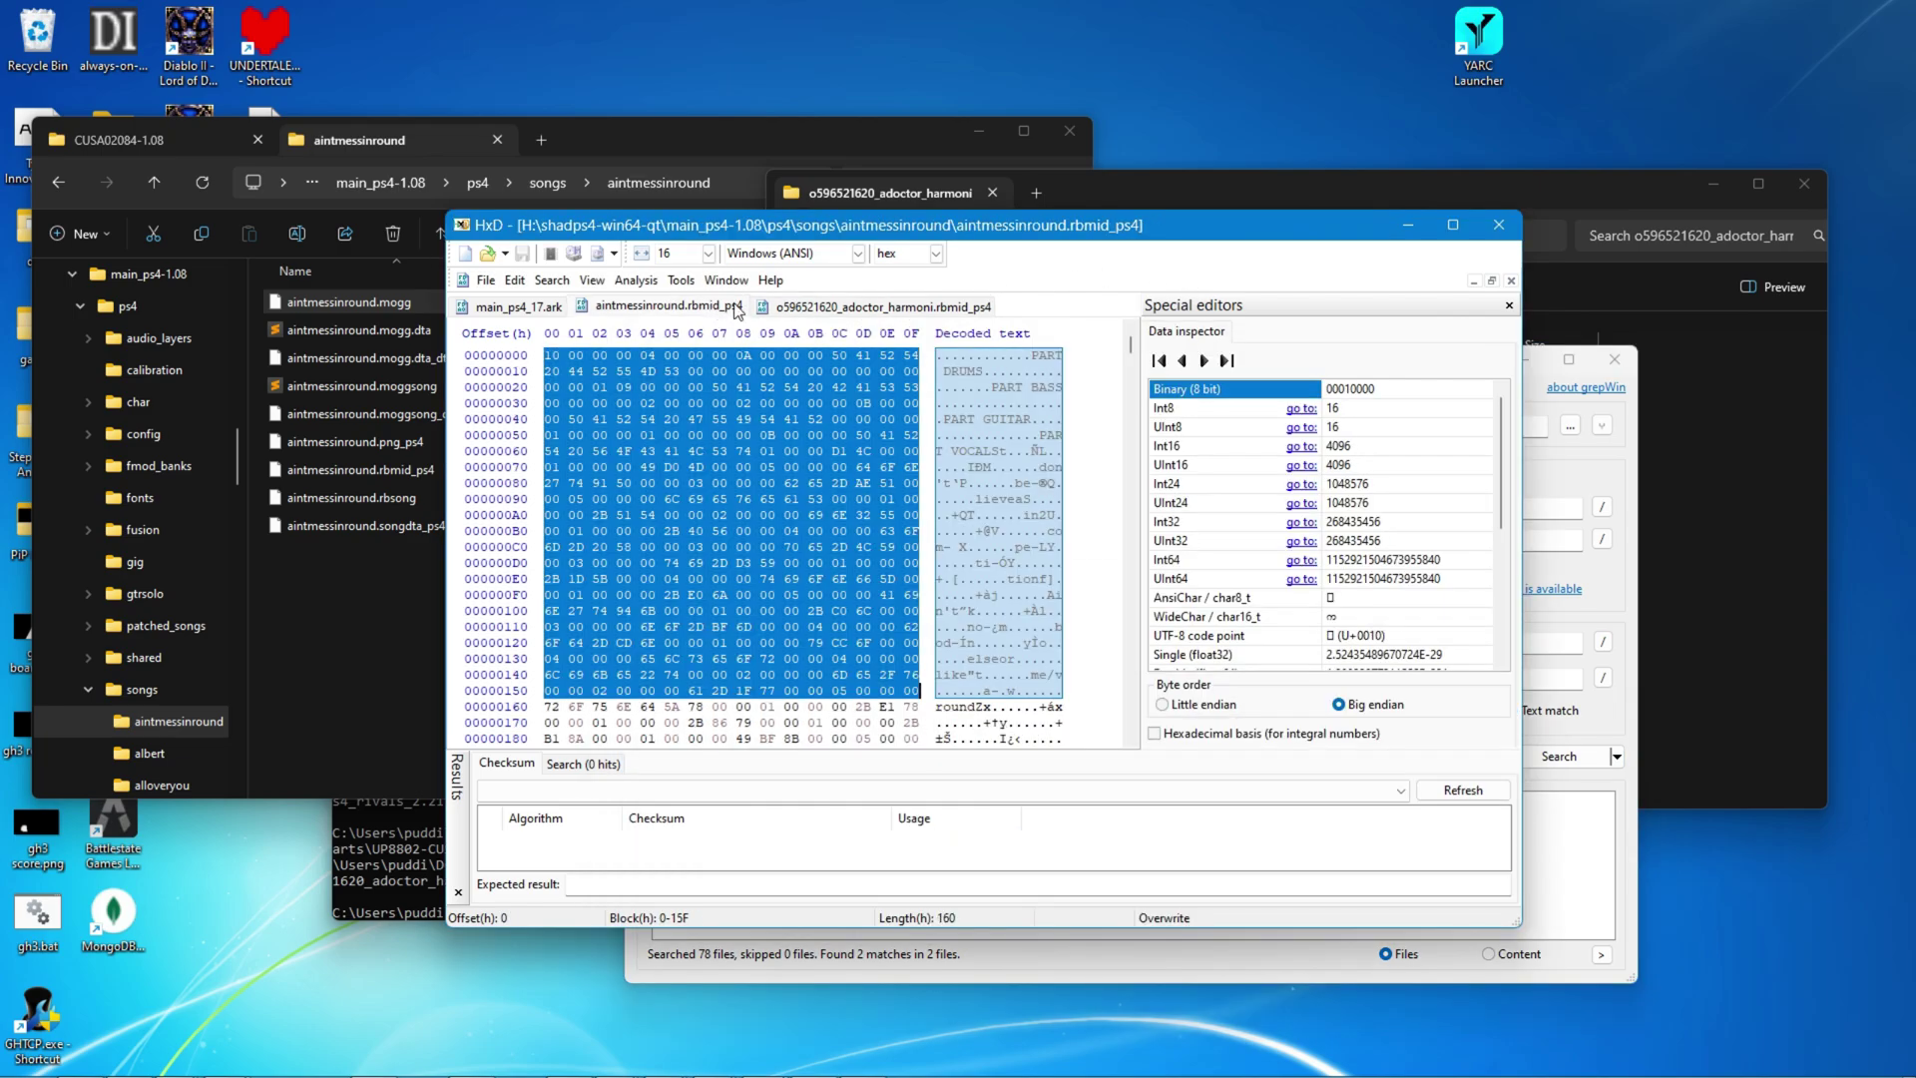
{"action": "left_click", "coordinate": [754, 309]}
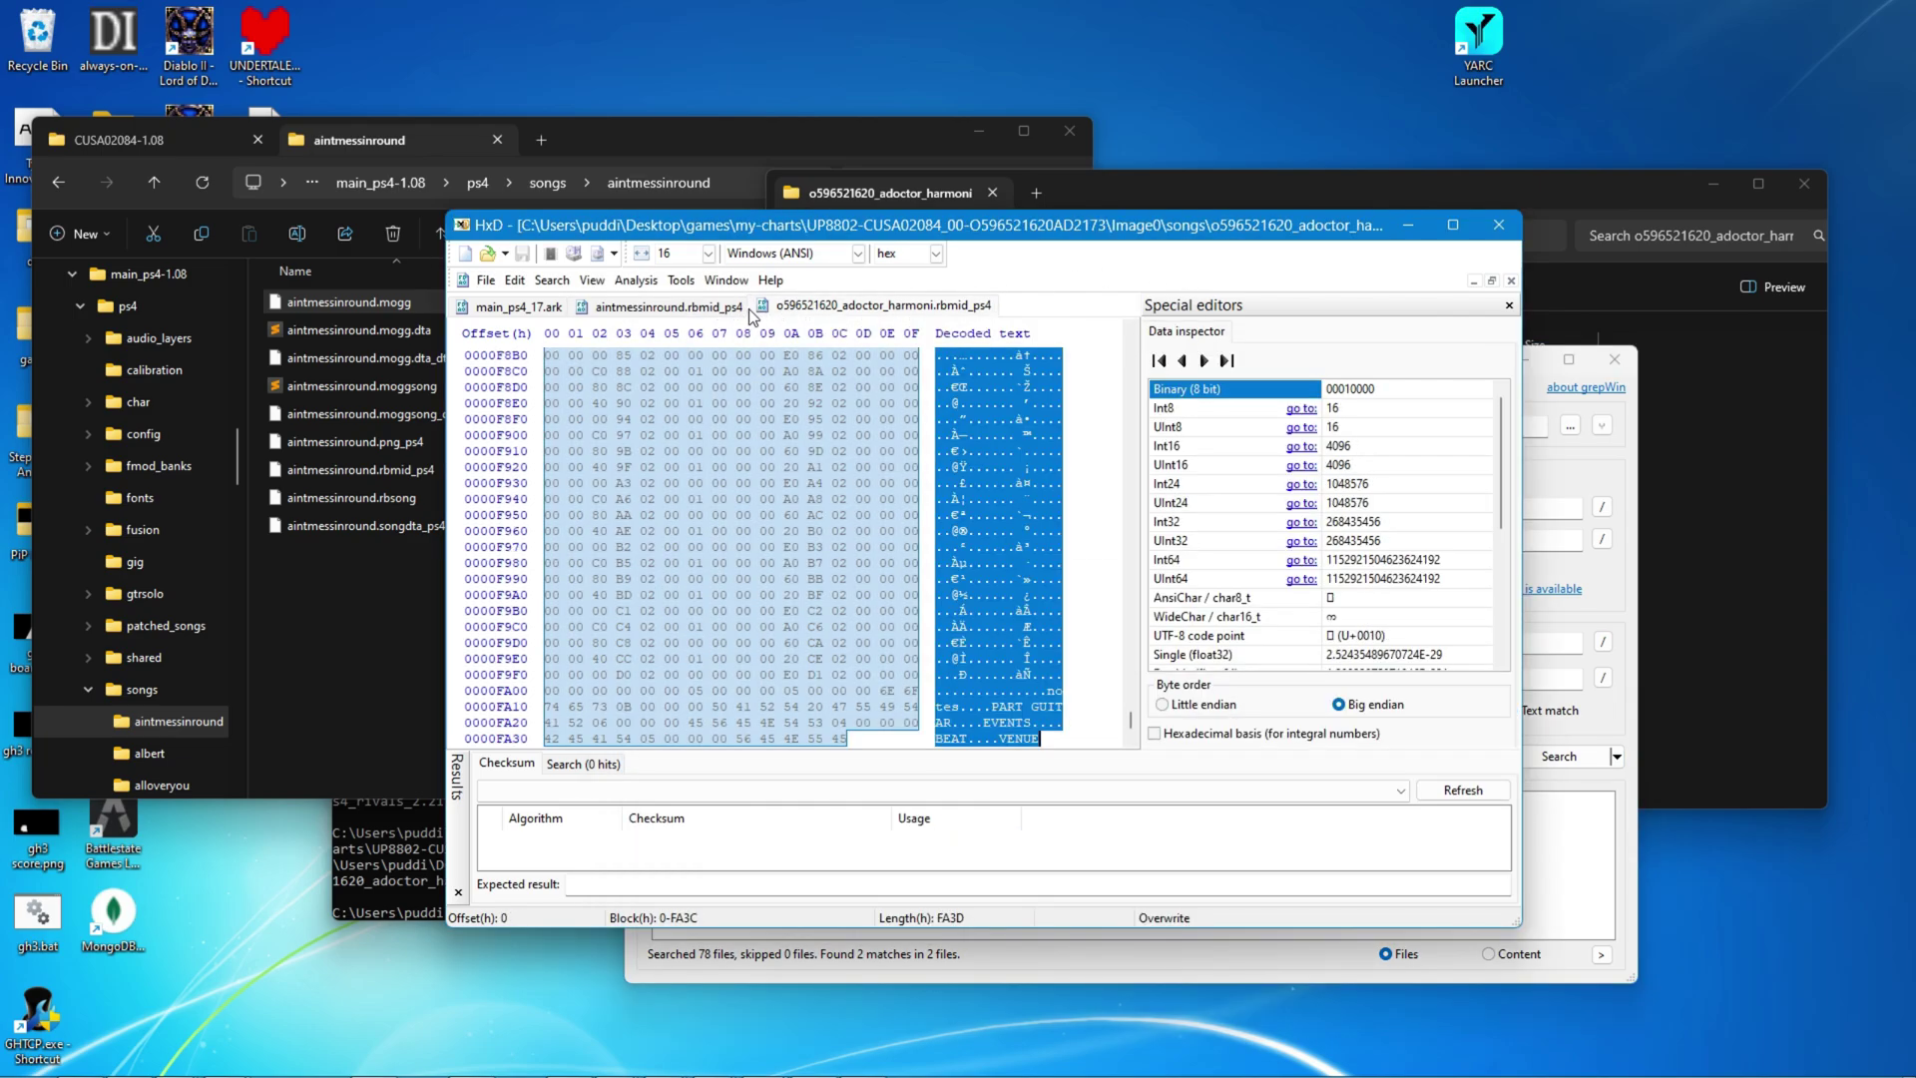
{"action": "key", "text": "ctrl+c"}
{"action": "left_click", "coordinate": [960, 601]}
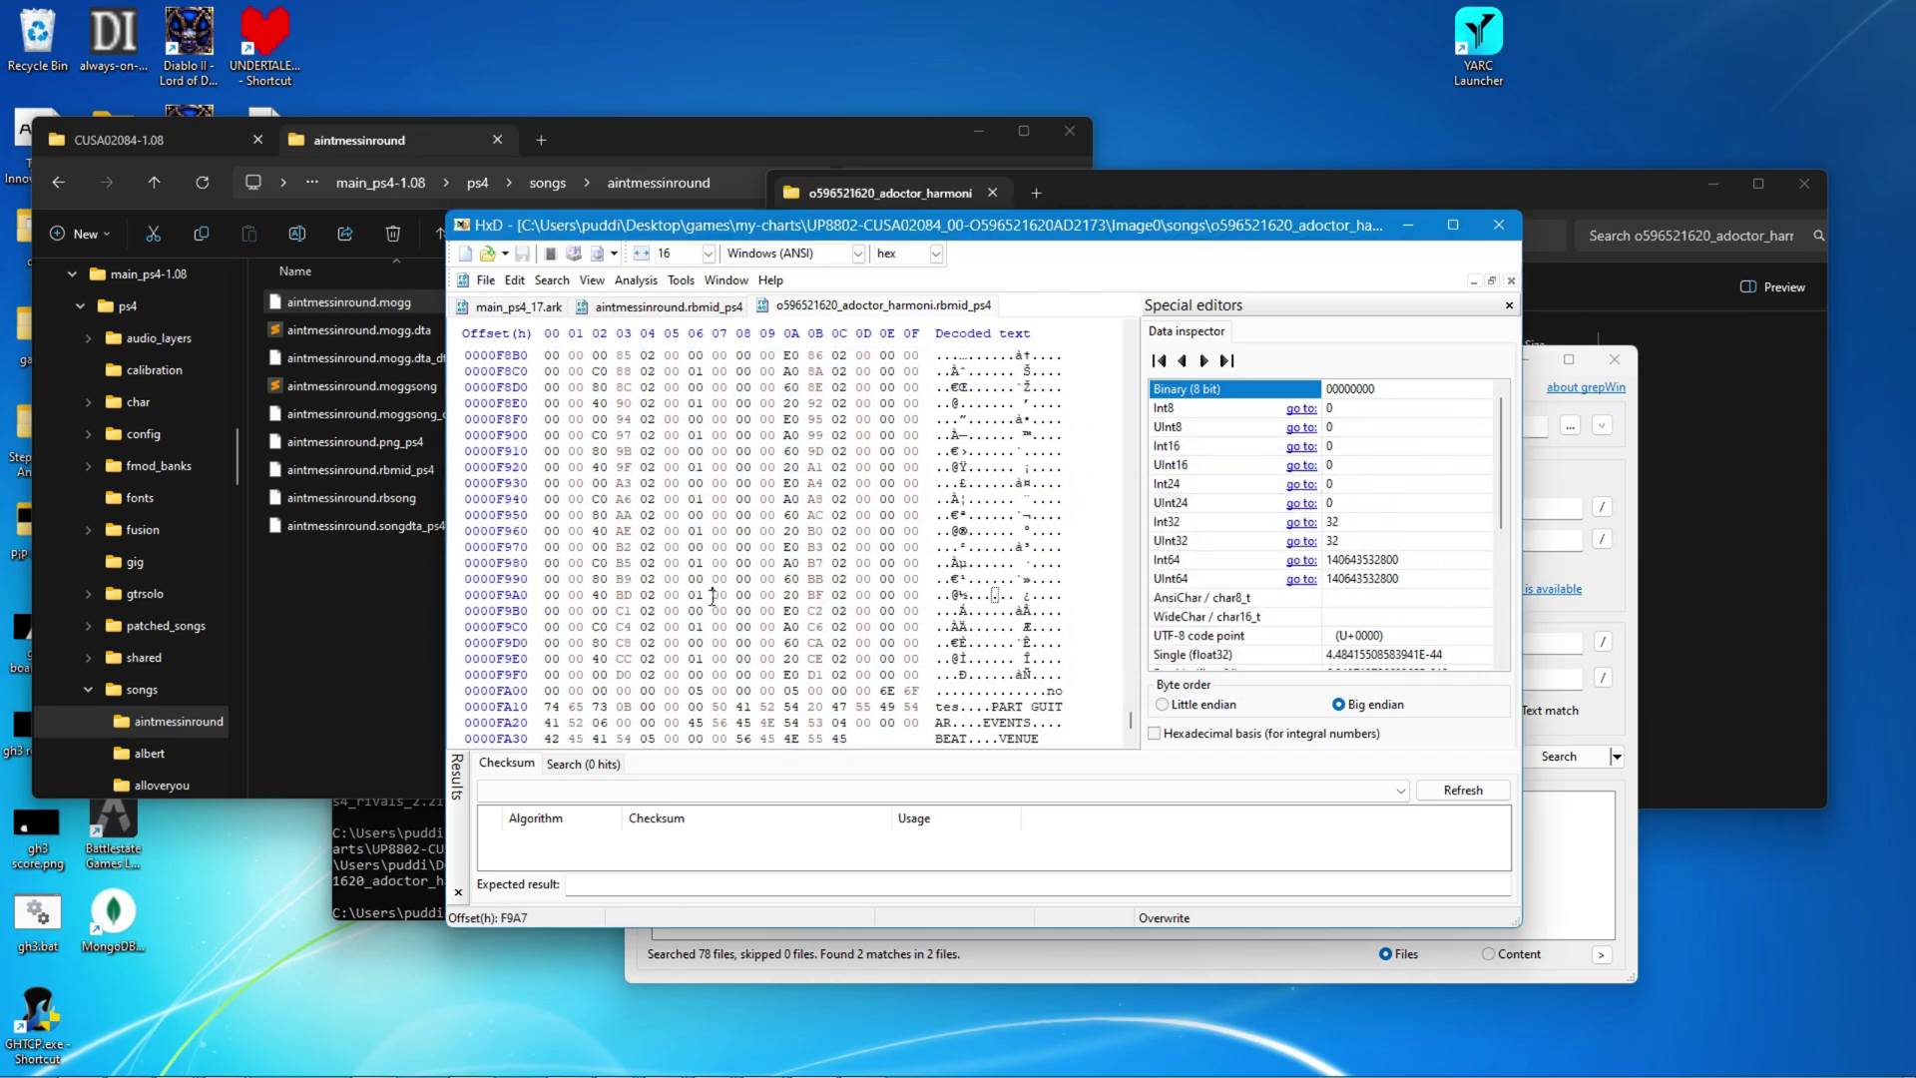
Step: Select the FA3D-byte block from 15AECFF in main_ps4_17.ark and save the archive
{"action": "left_click", "coordinate": [518, 307]}
{"action": "key", "text": "ctrl+e"}
{"action": "left_click", "coordinate": [812, 707]}
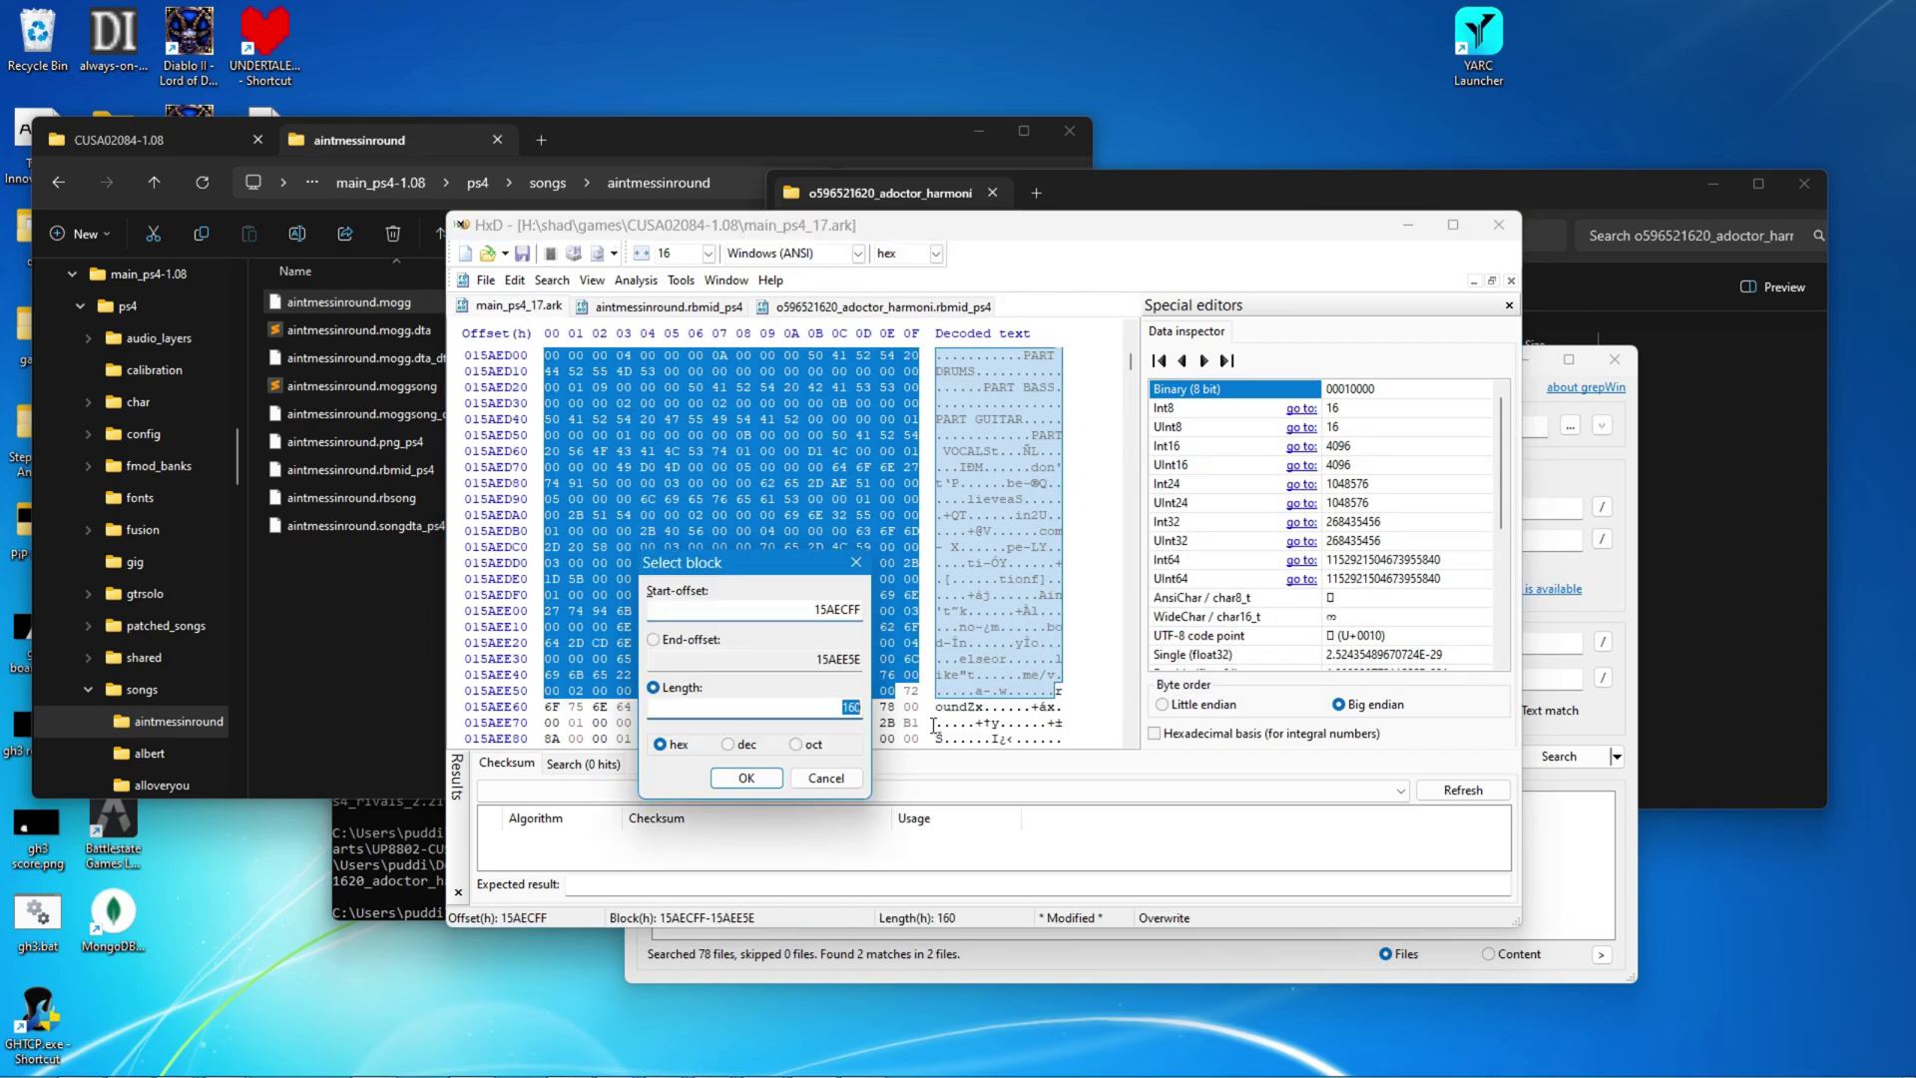
{"action": "key", "text": "BackSpace"}
{"action": "key", "text": "BackSpace"}
{"action": "key", "text": "BackSpace"}
{"action": "type", "text": "FA3D"}
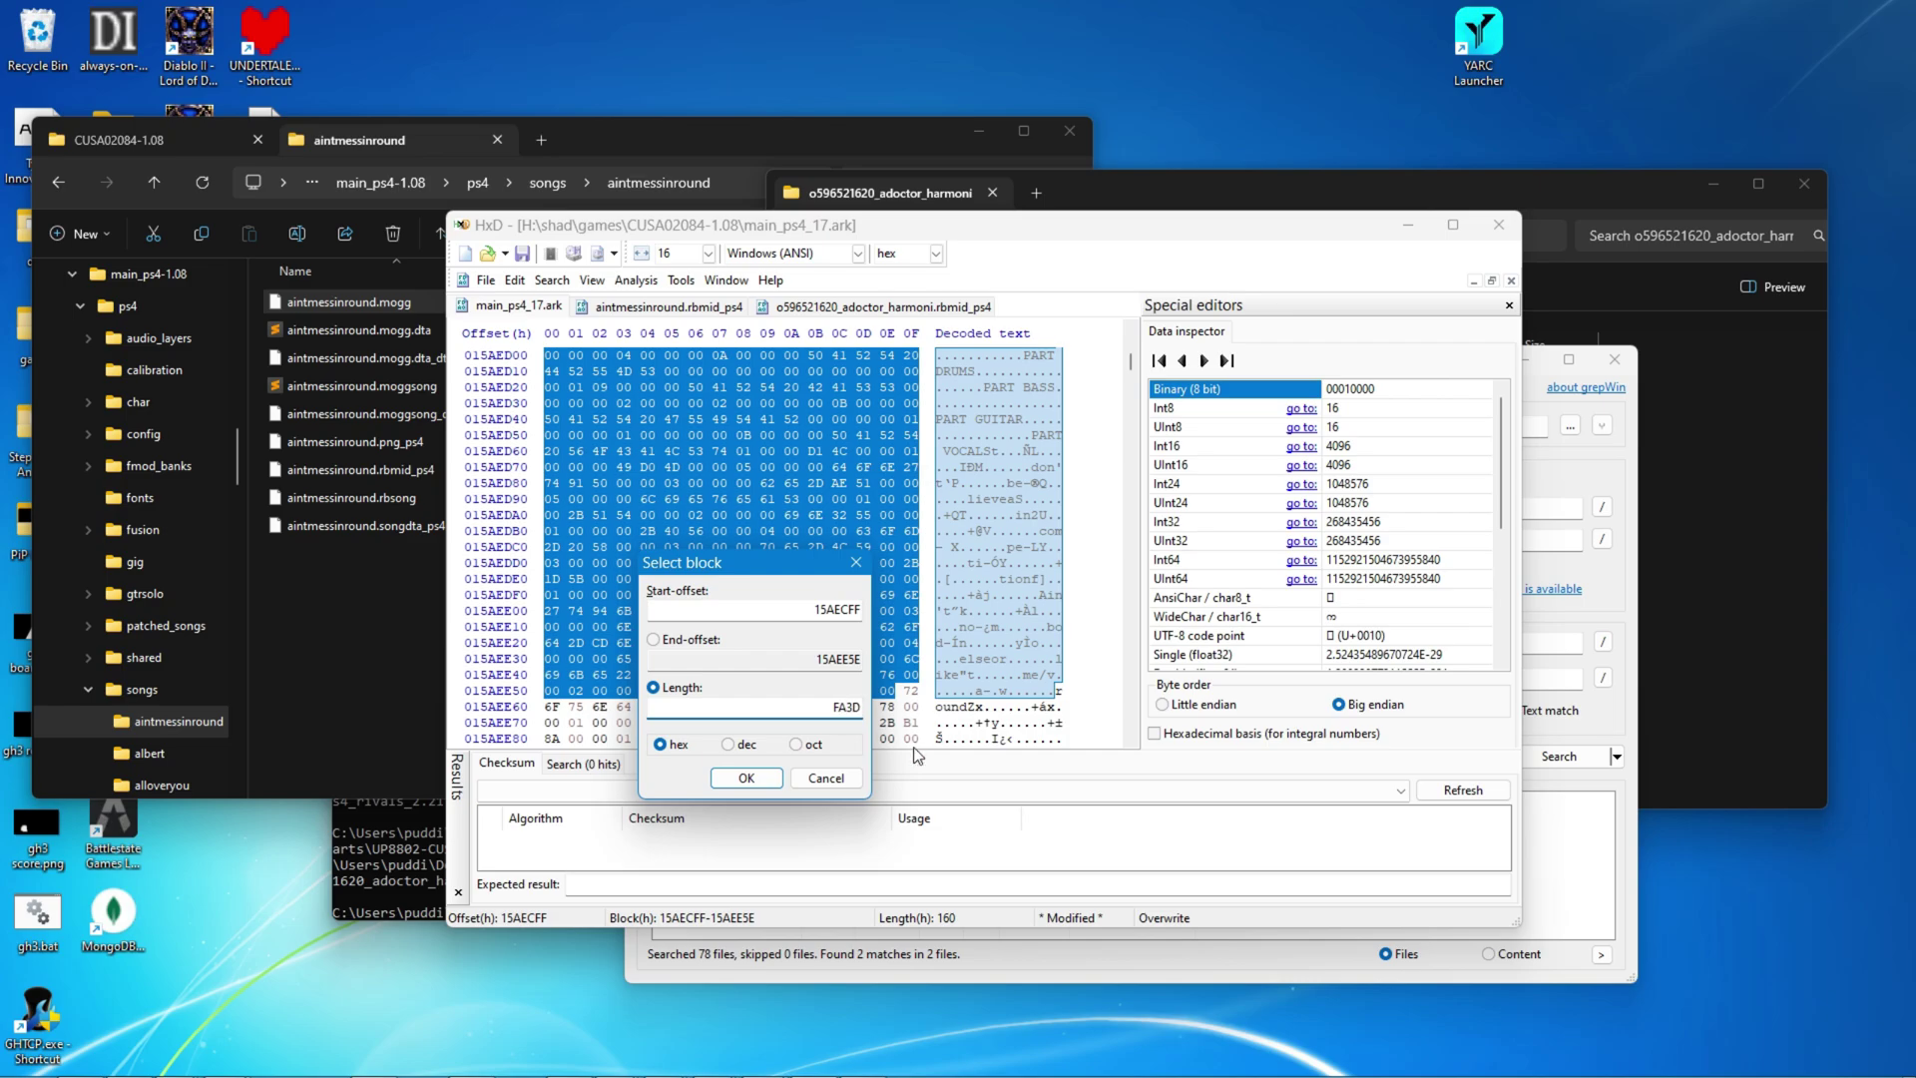
{"action": "left_click", "coordinate": [745, 778]}
{"action": "key", "text": "ctrl+s"}
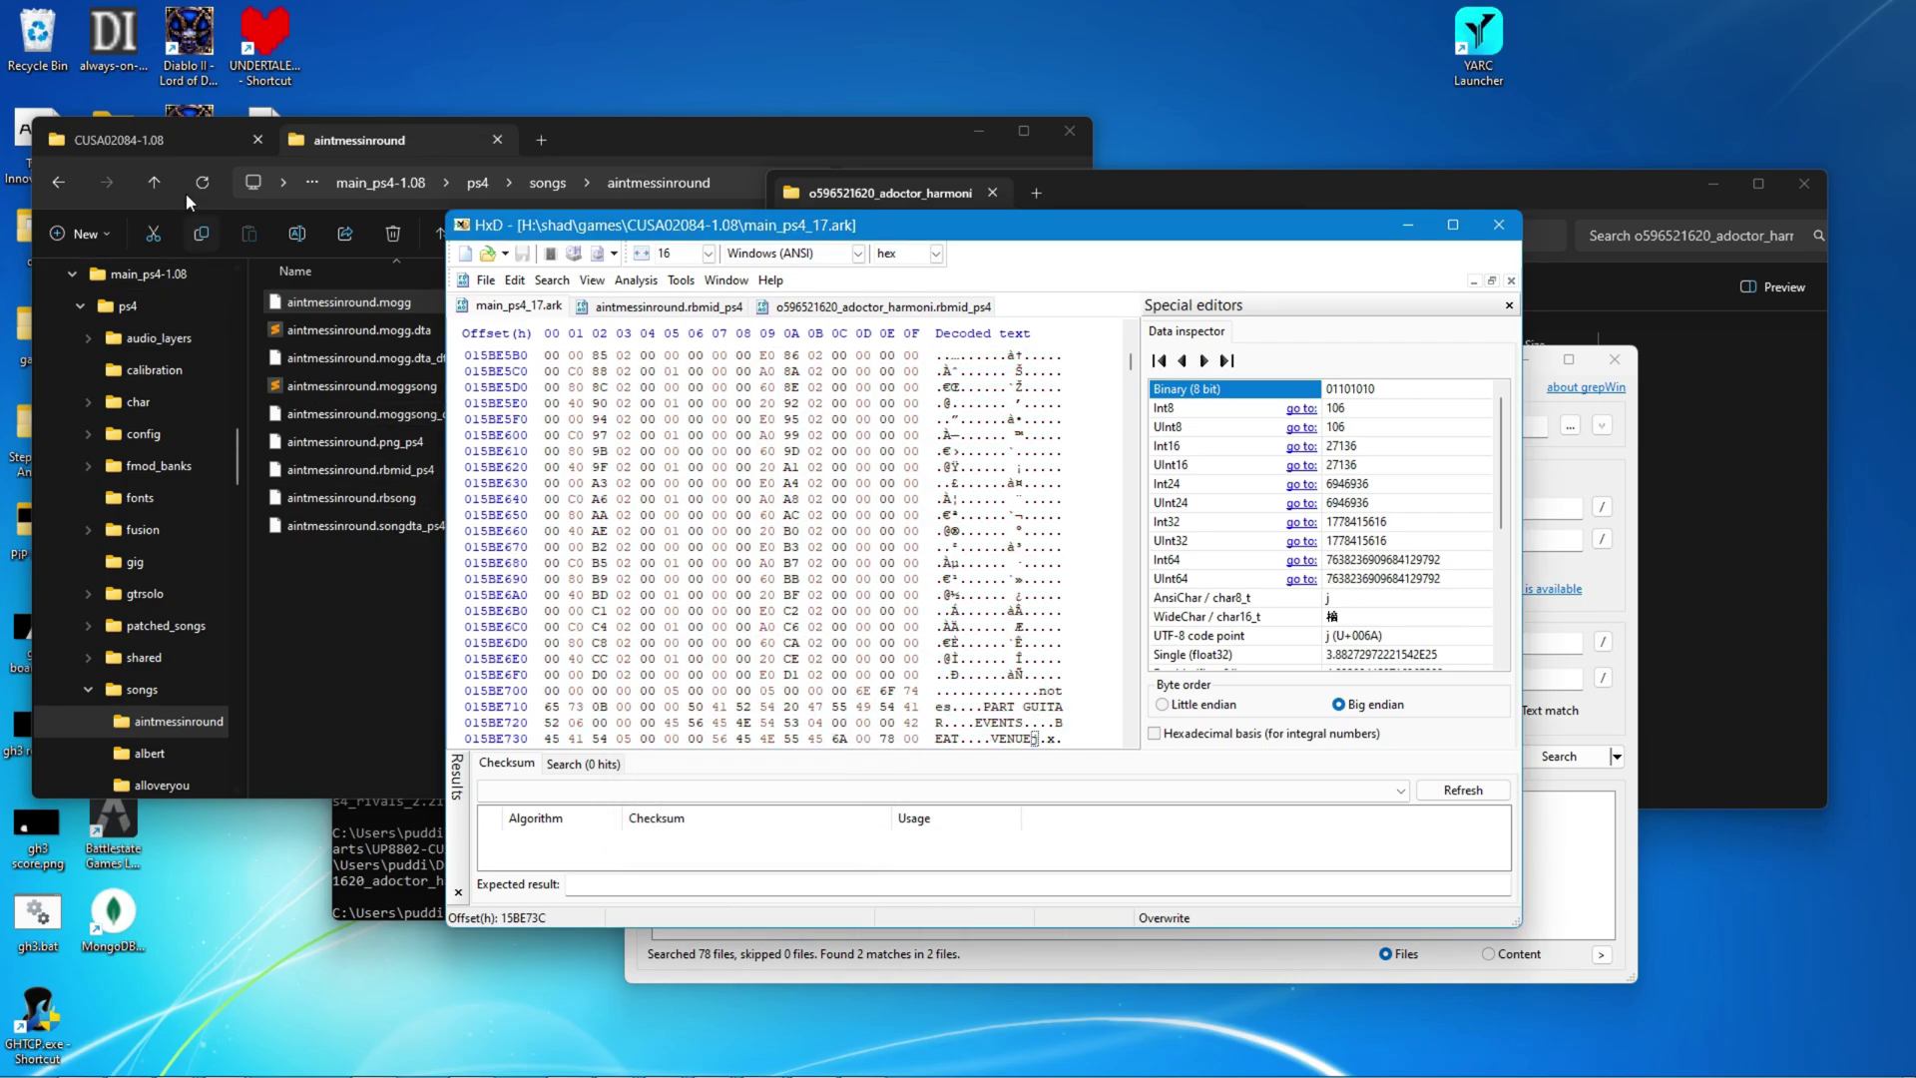
Step: Go up to the shad folder and launch shadPS4.exe to start Rock Band 4
{"action": "left_click", "coordinate": [185, 143]}
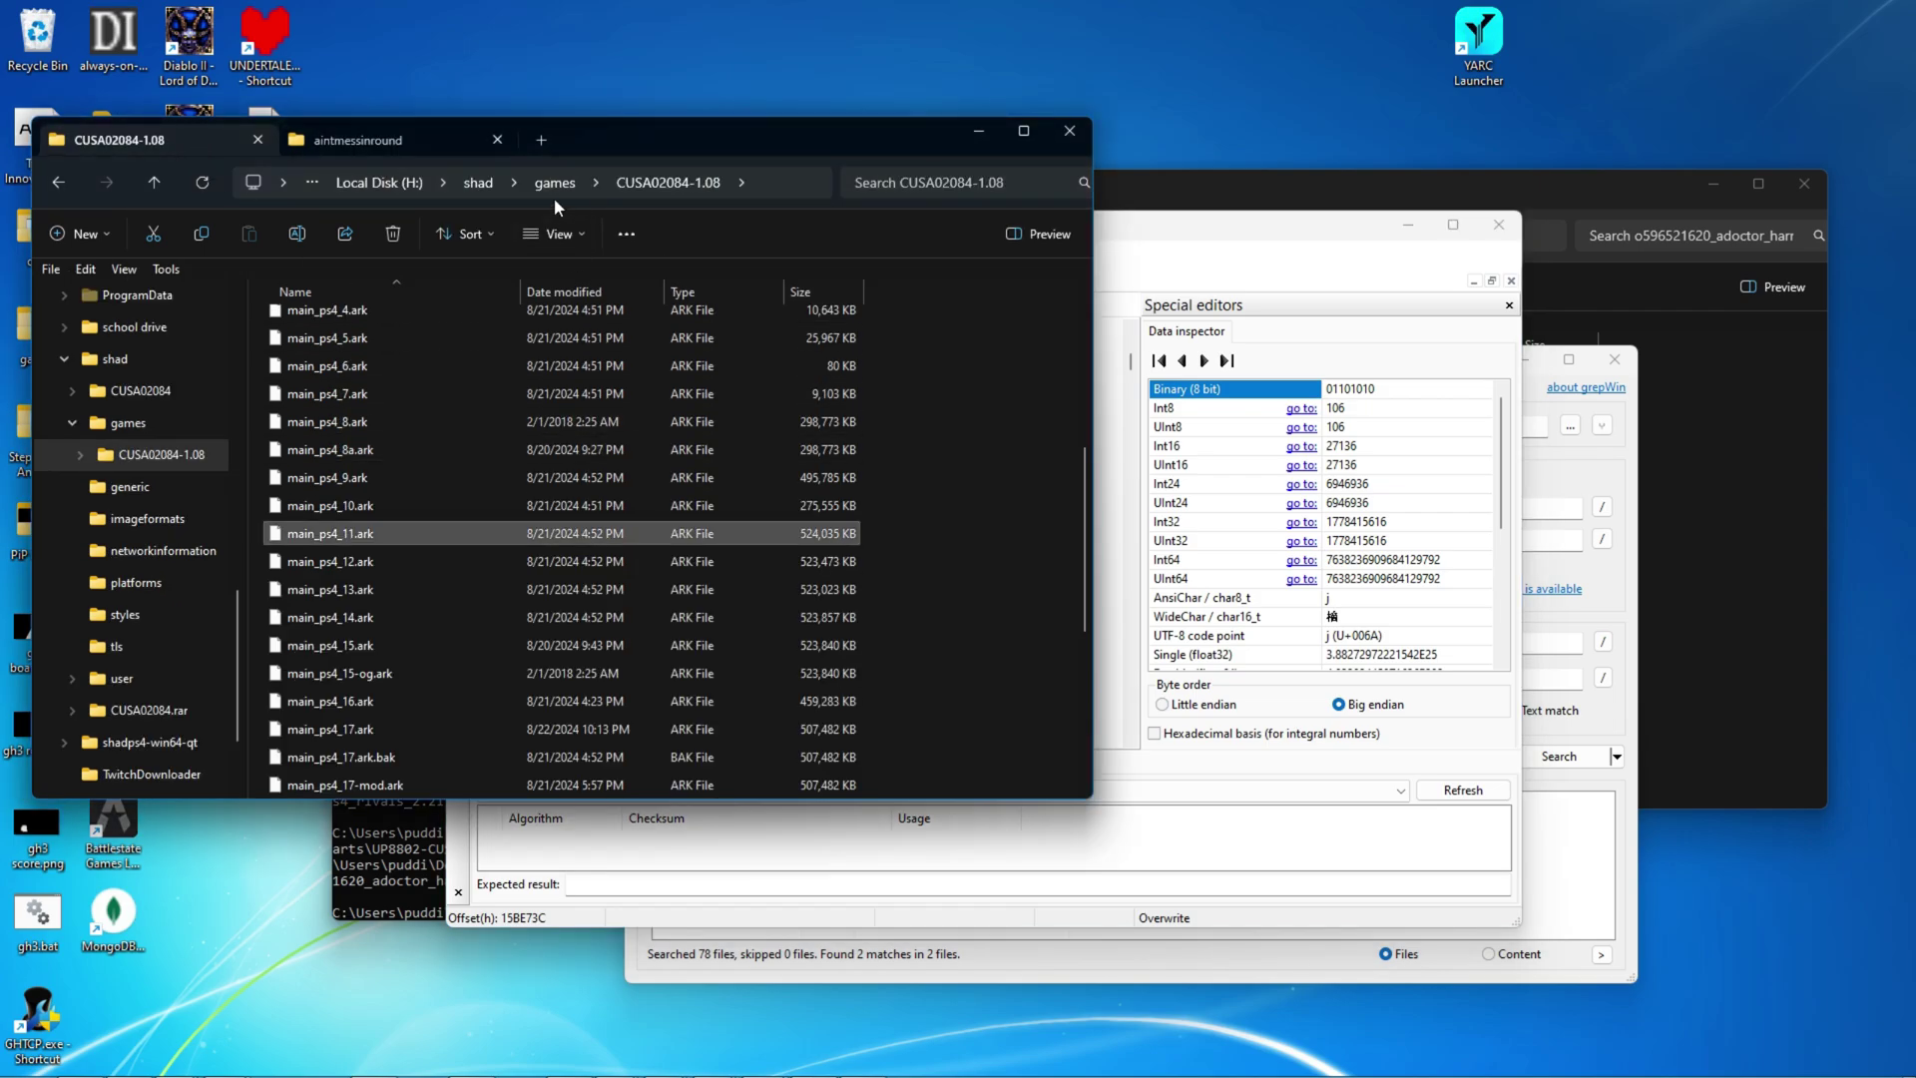
{"action": "left_click", "coordinate": [478, 183]}
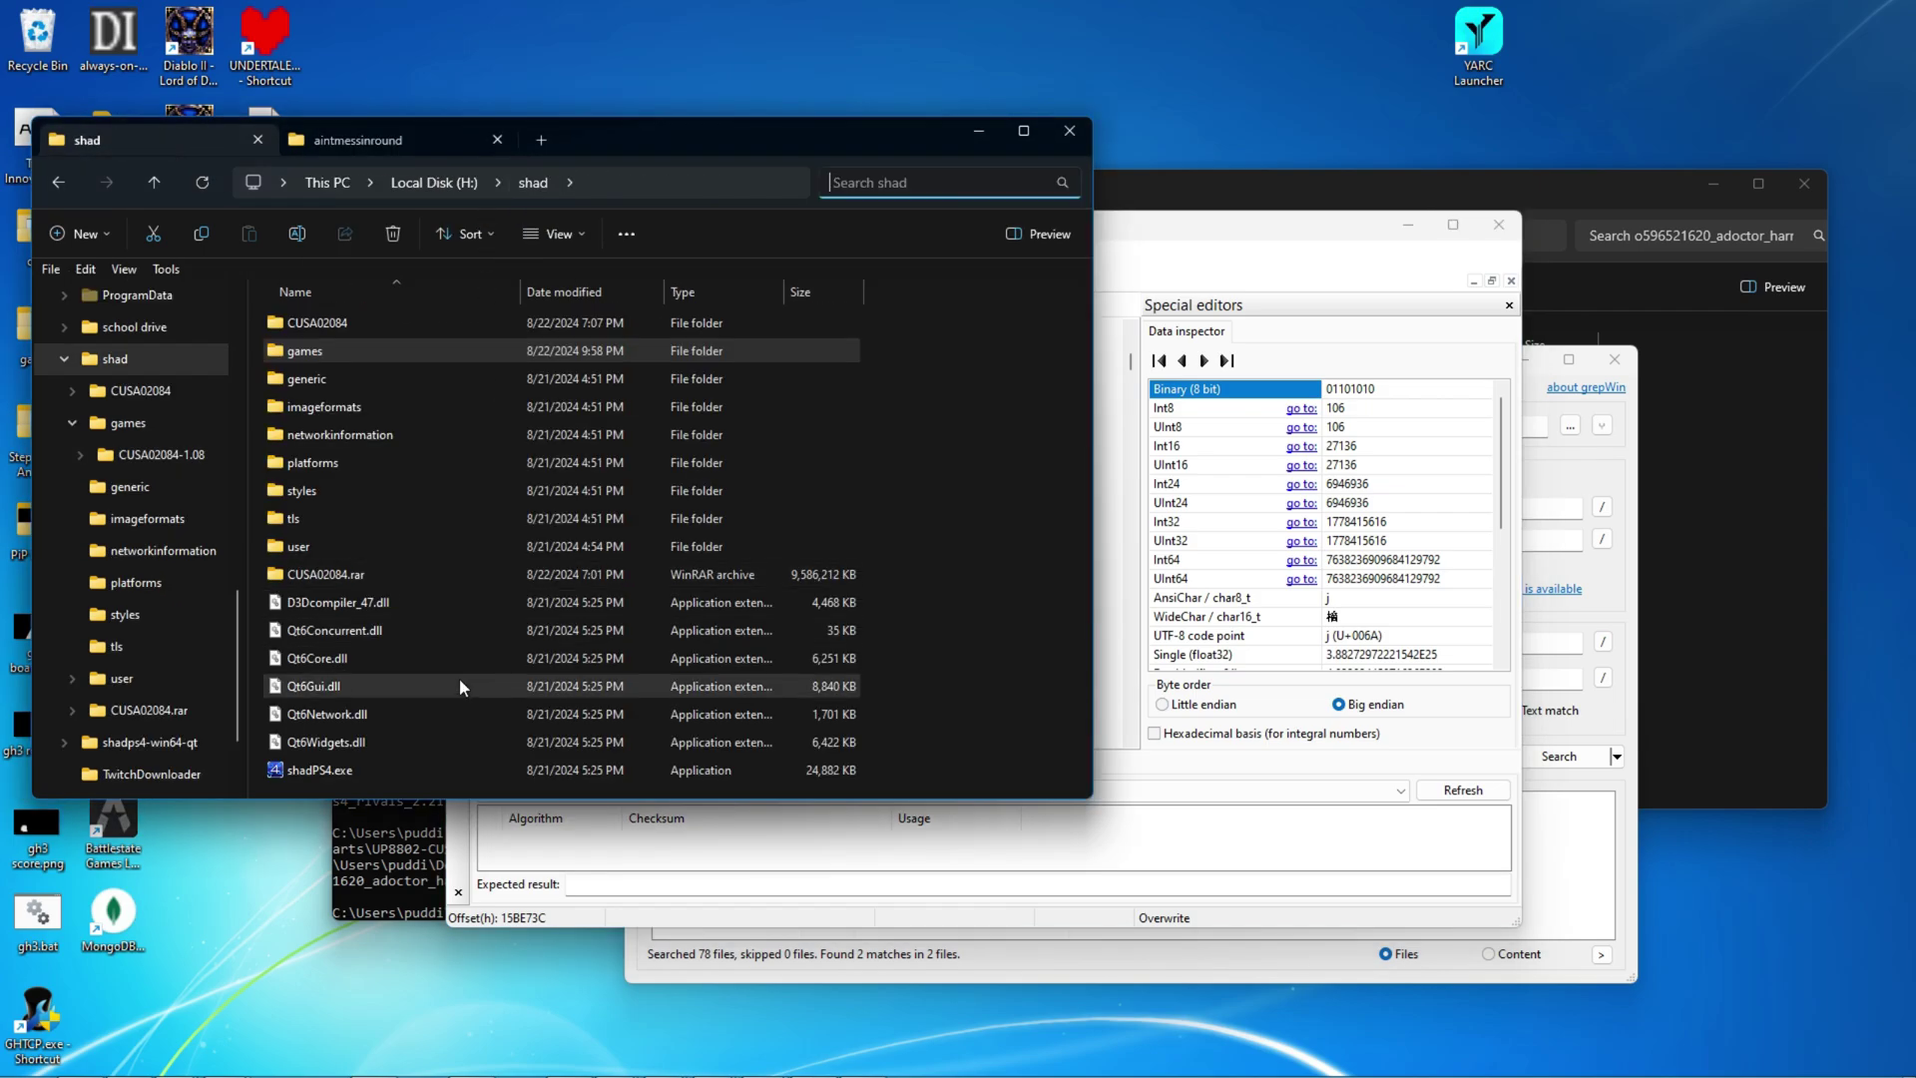
{"action": "double_click", "coordinate": [429, 760]}
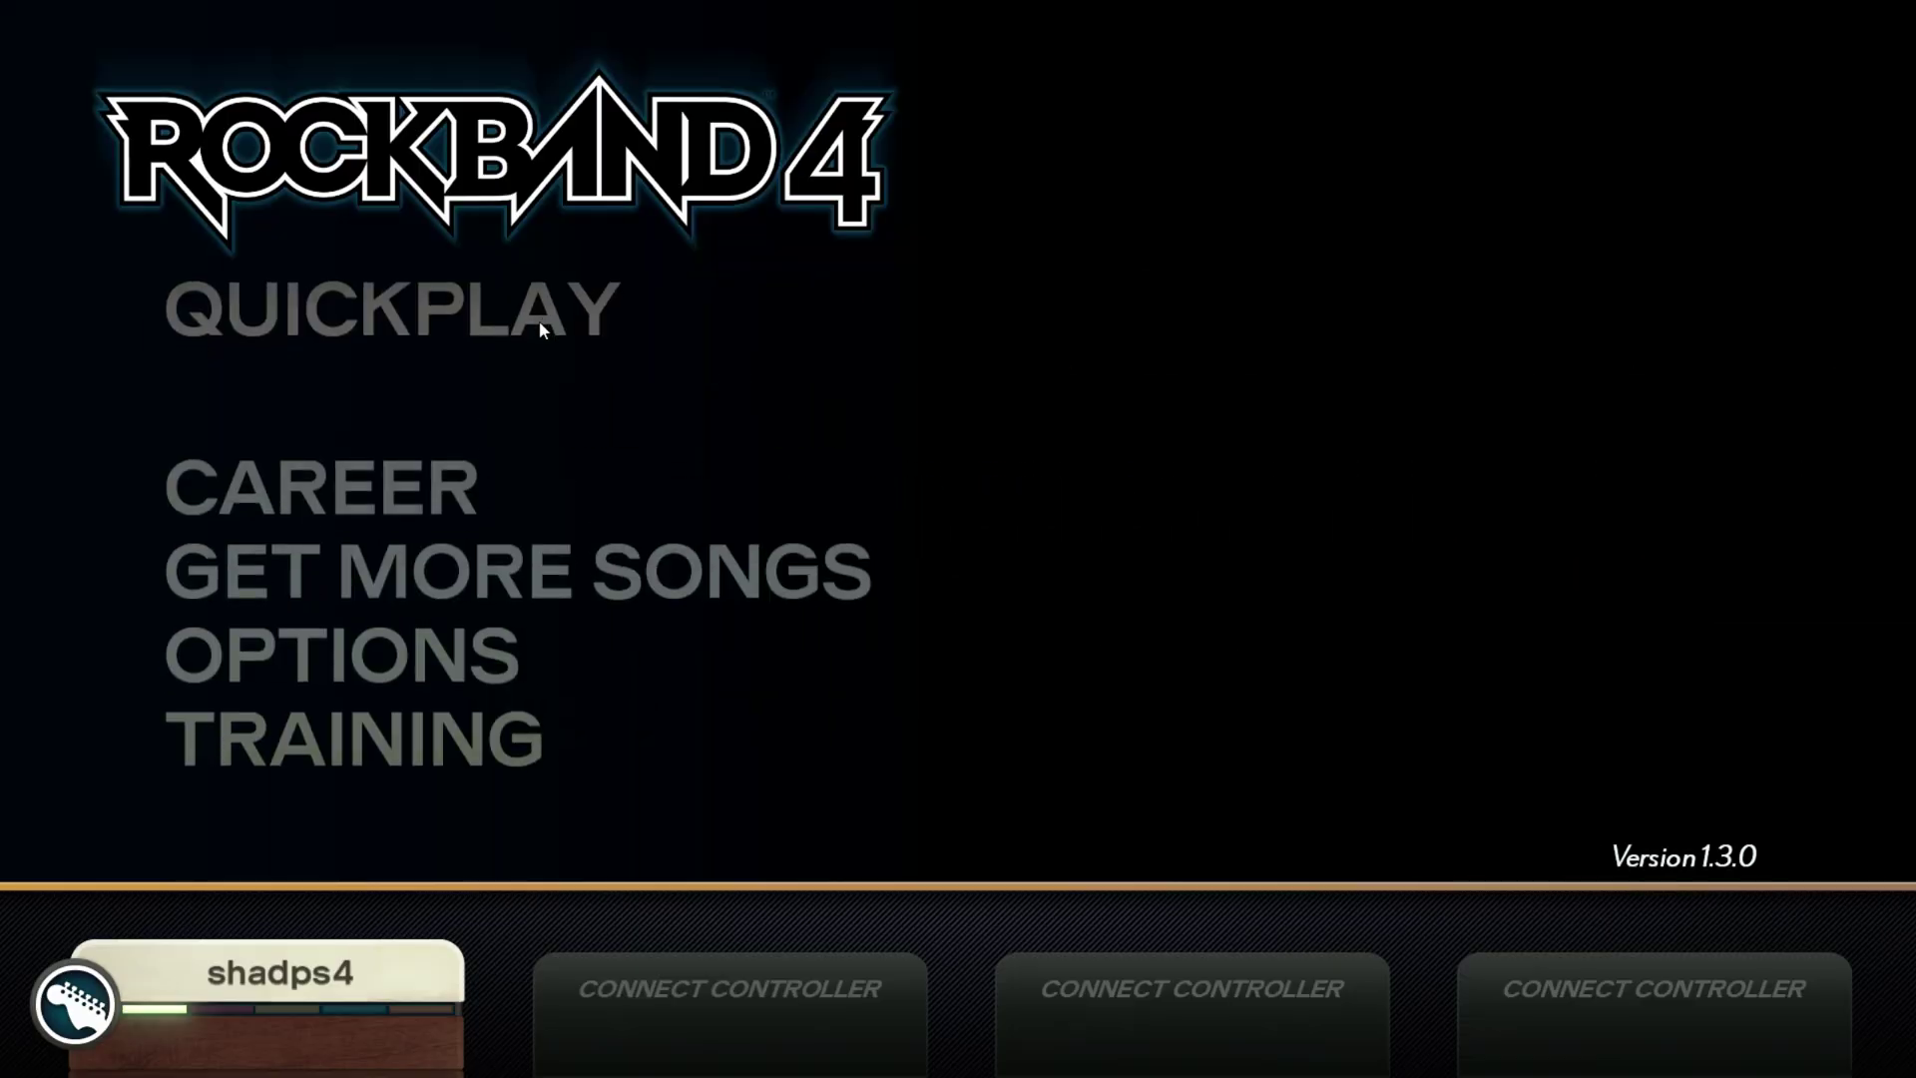
Step: Pick Ain't Messin 'Round from the Quickplay music library and start it on guitar, Expert
{"action": "key", "text": "Return"}
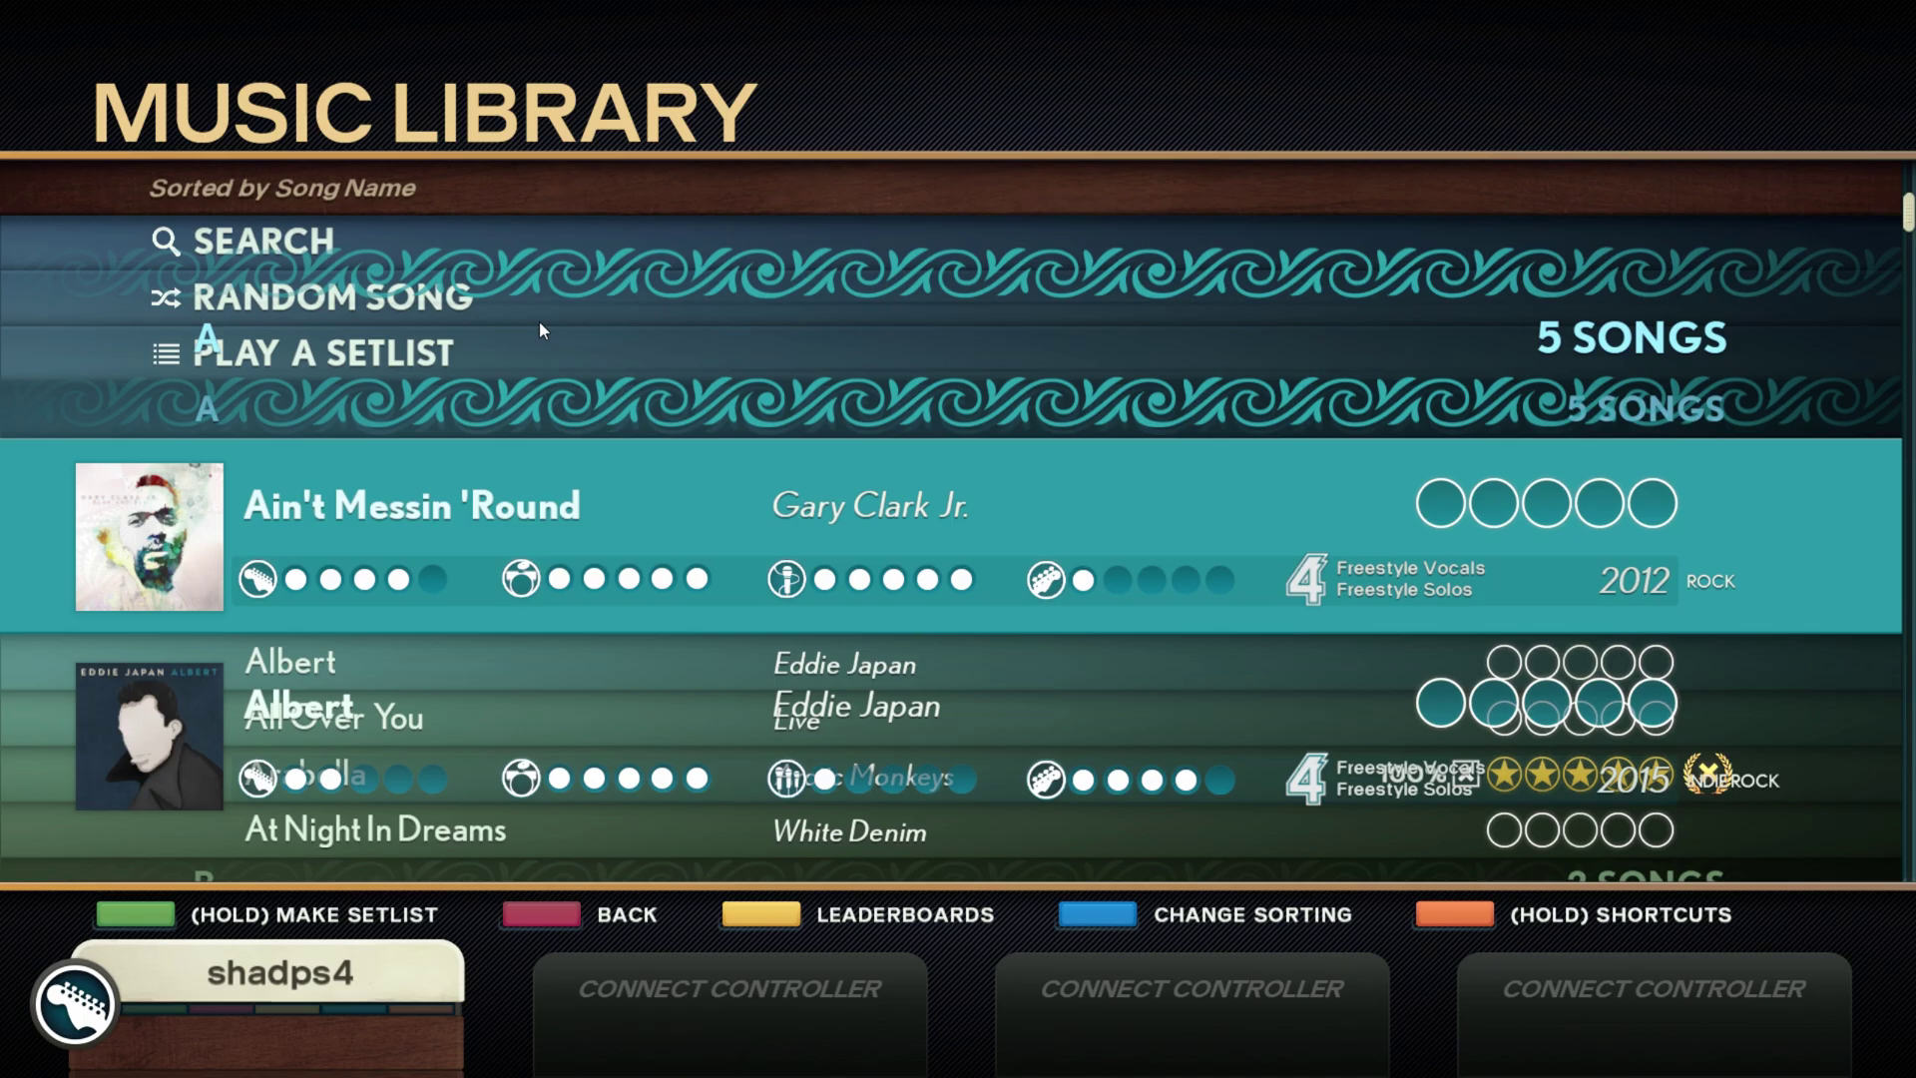
{"action": "key", "text": "Up"}
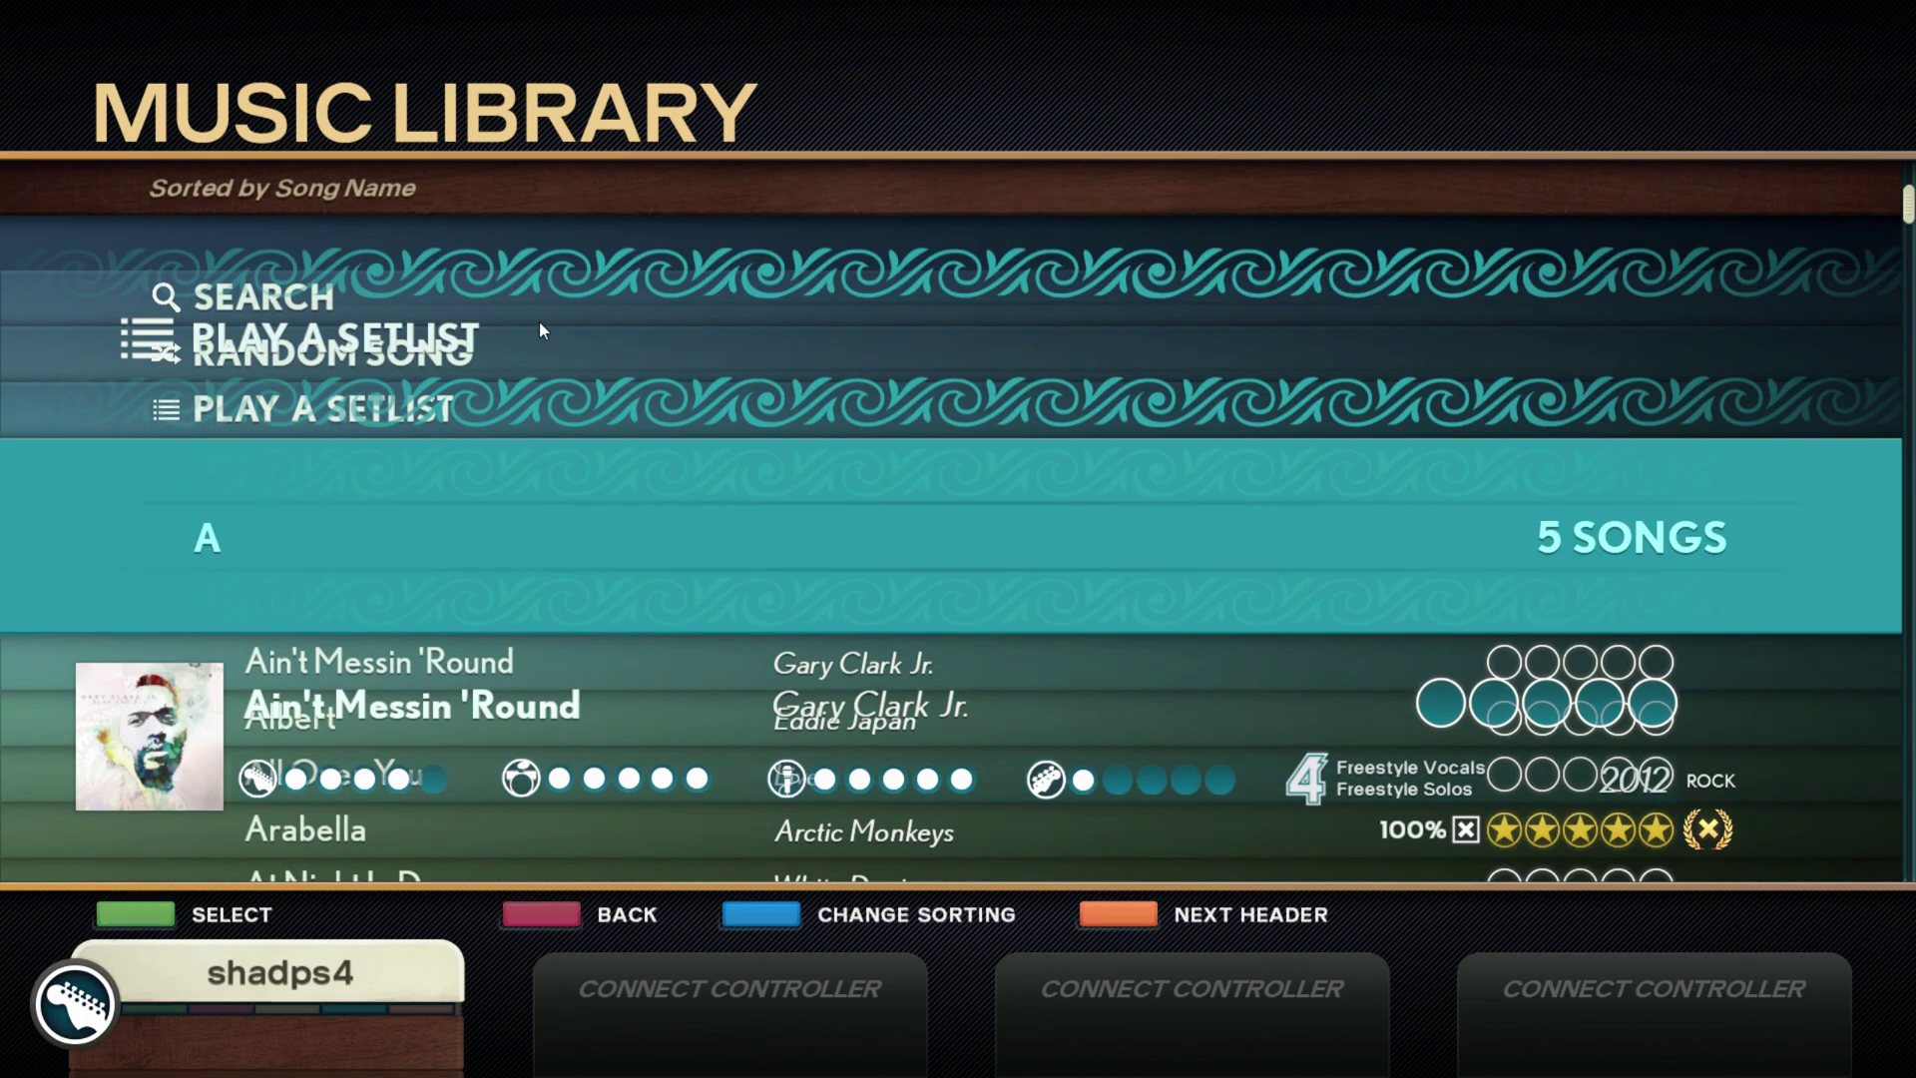
{"action": "key", "text": "Down"}
{"action": "key", "text": "Return"}
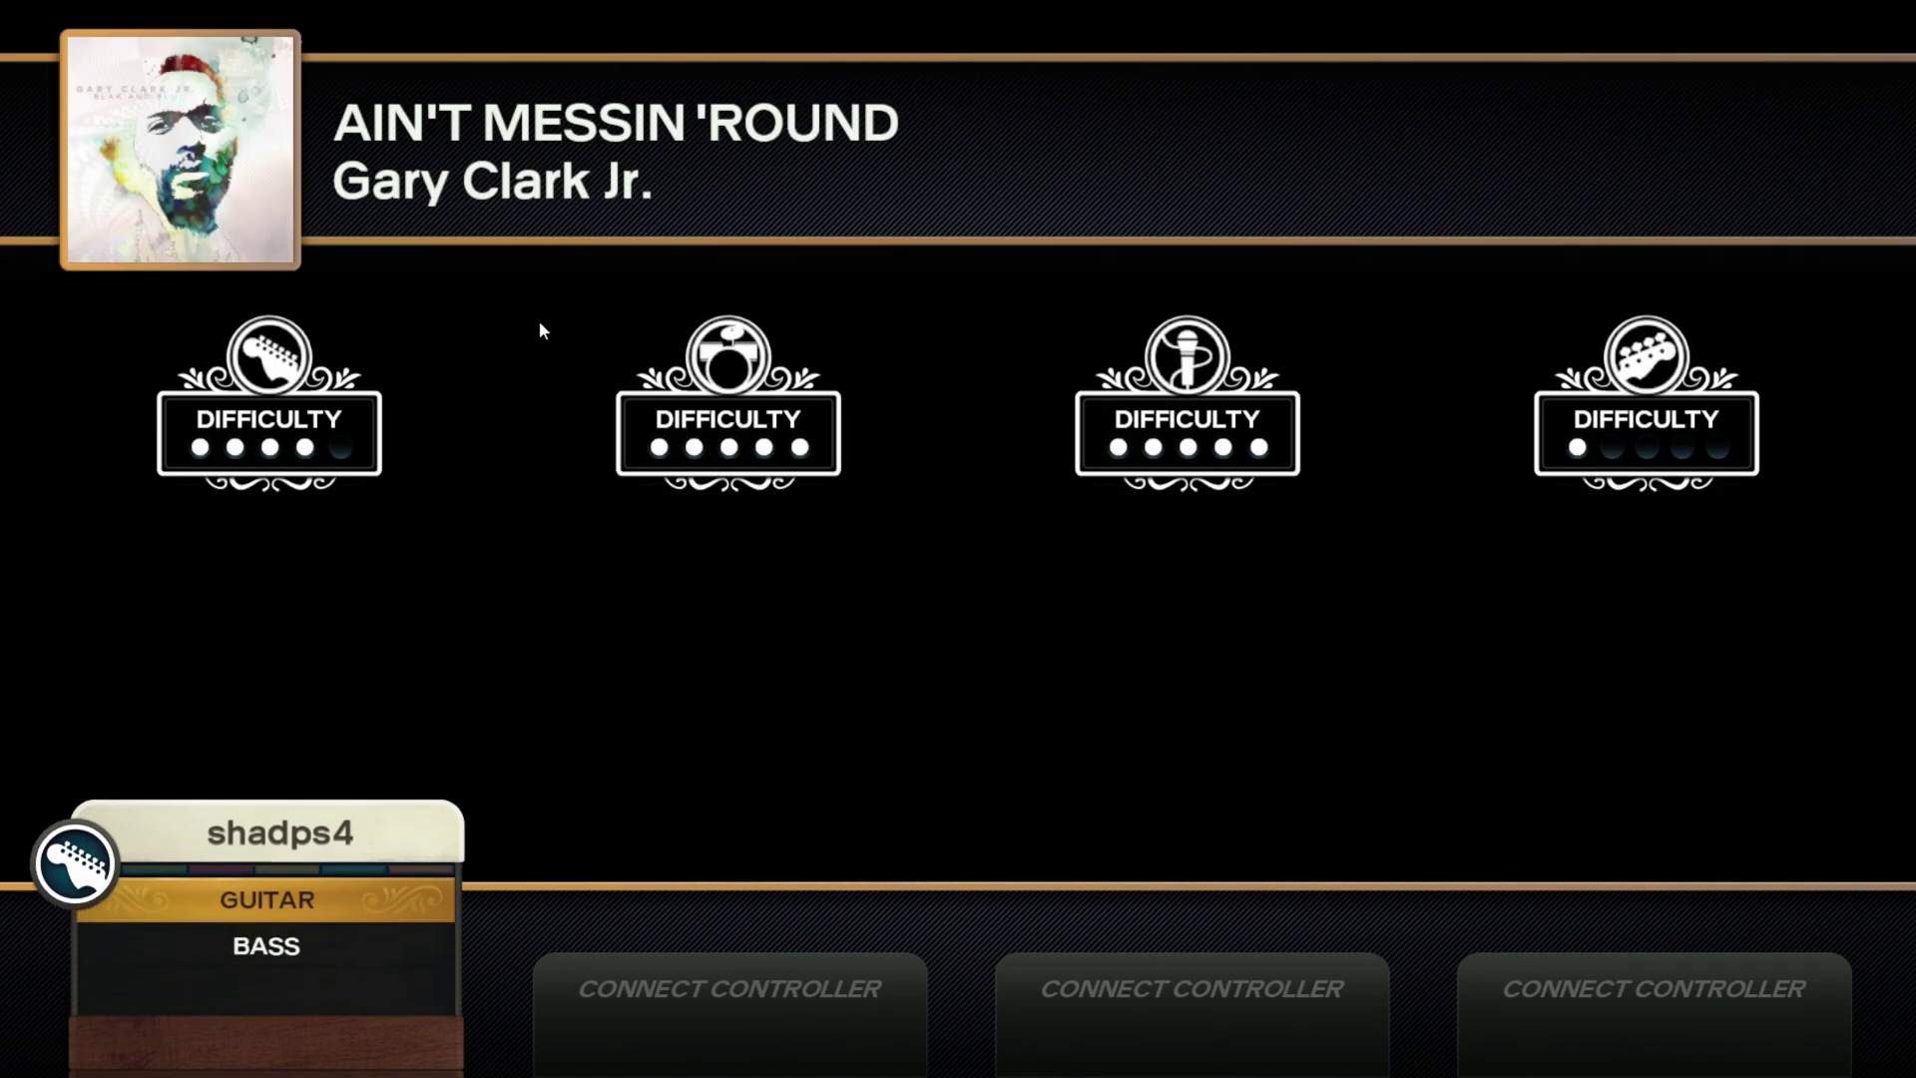
{"action": "key", "text": "Return"}
{"action": "key", "text": "Down"}
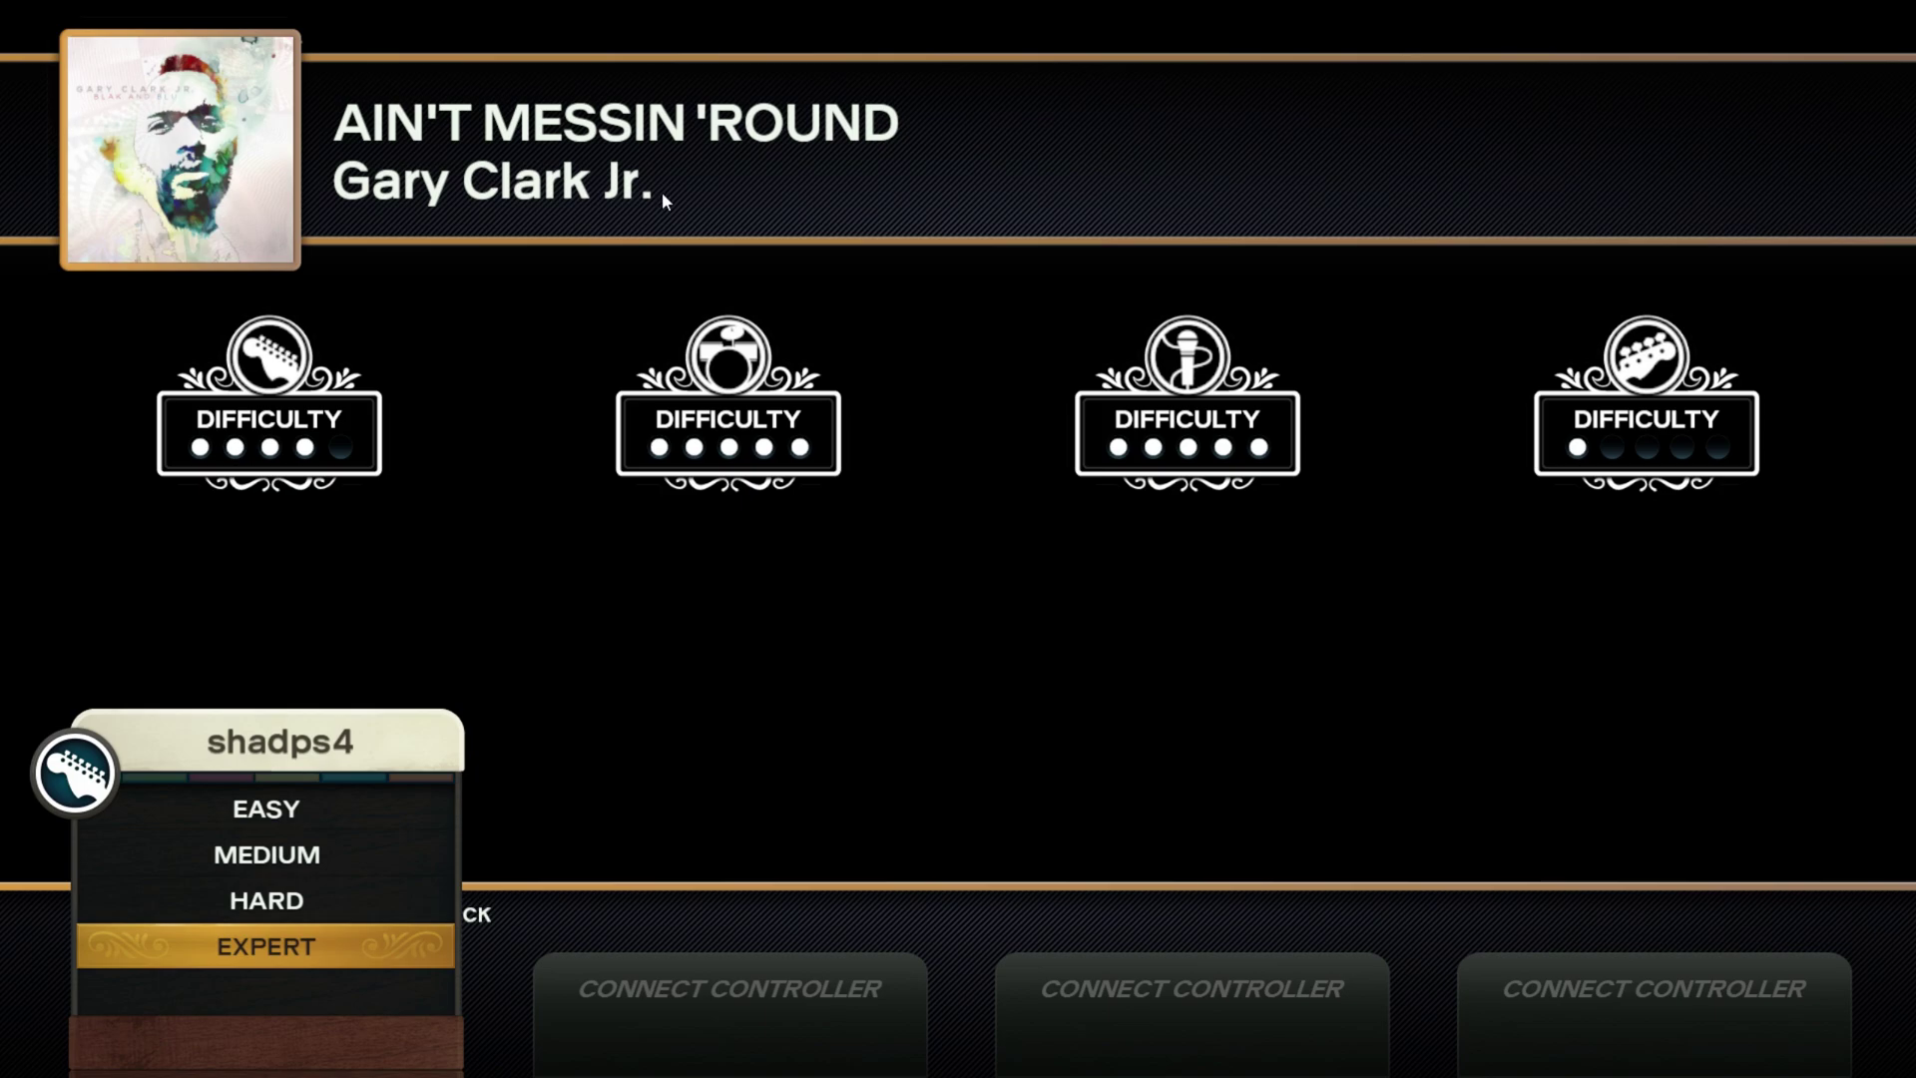
{"action": "key", "text": "Return"}
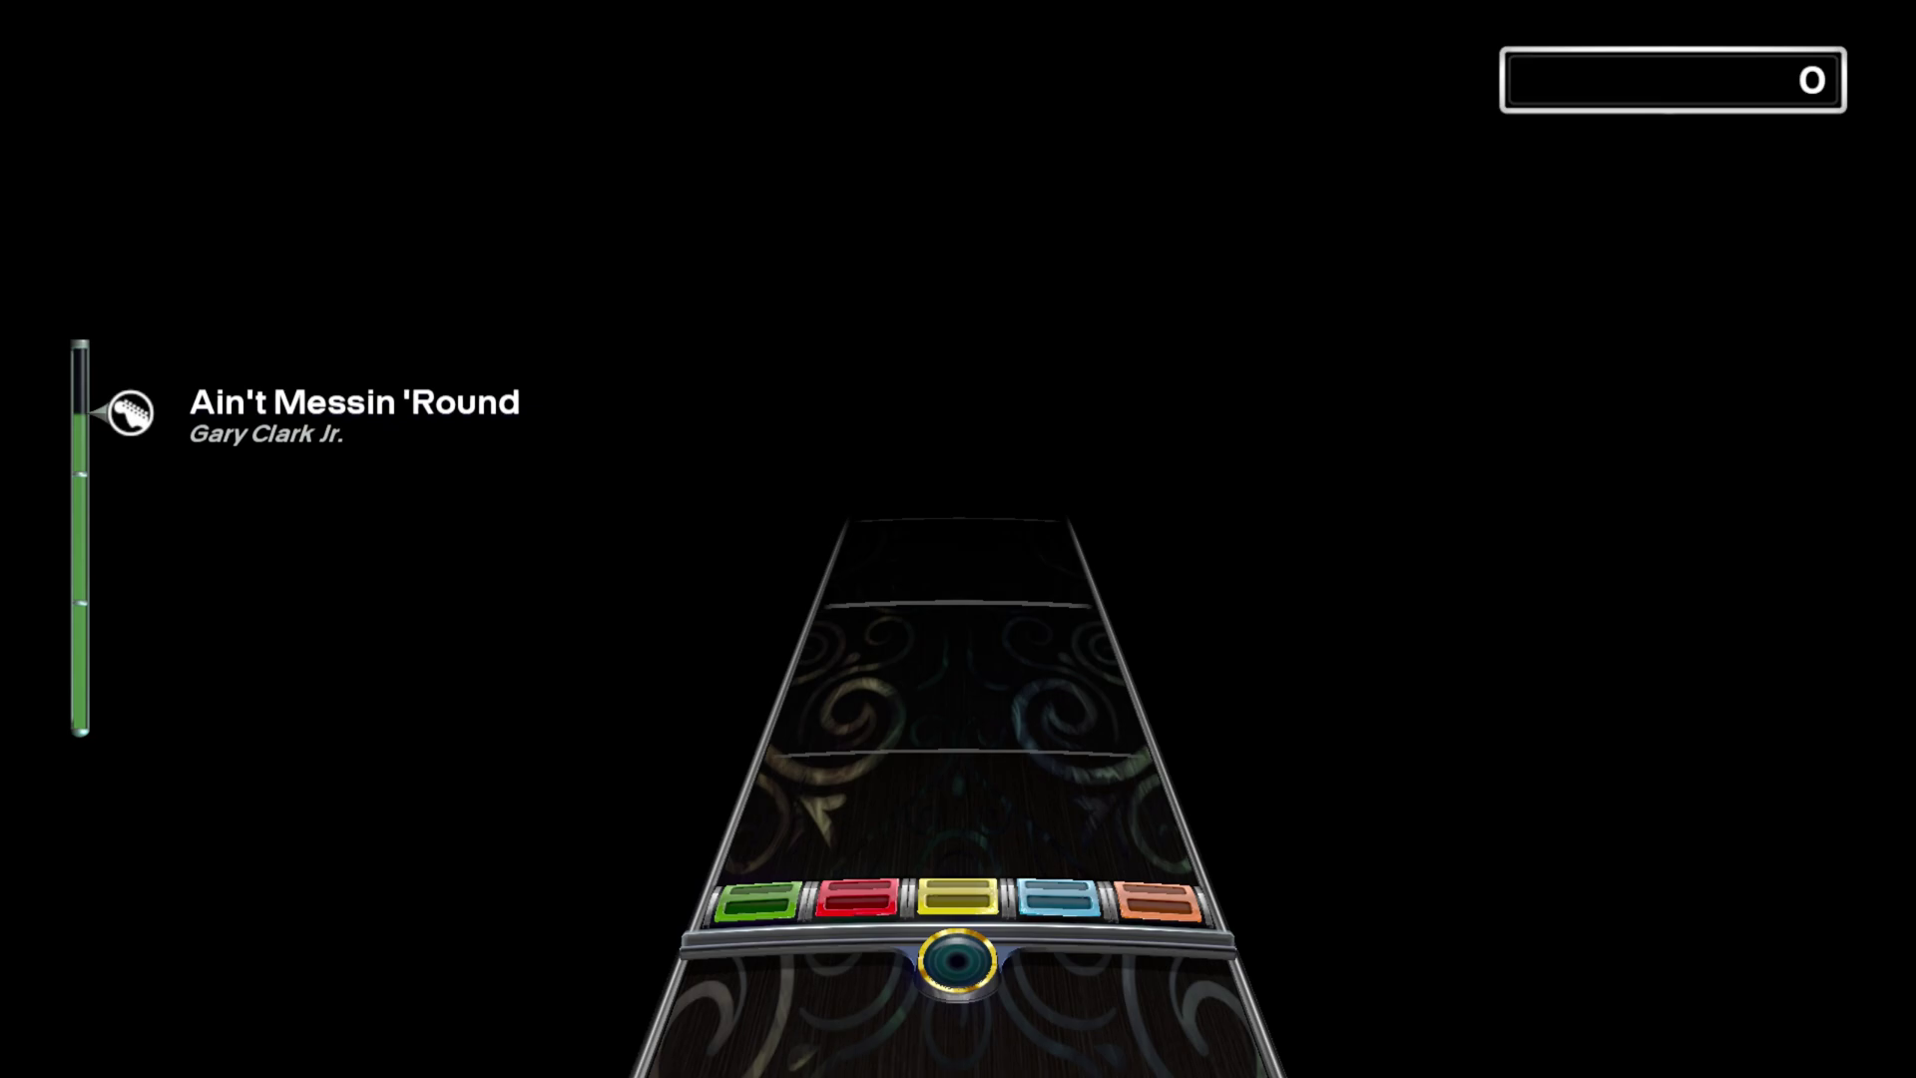
Step: Play the song's opening run of red, green, yellow, blue and orange guitar notes
{"action": "key", "text": "s"}
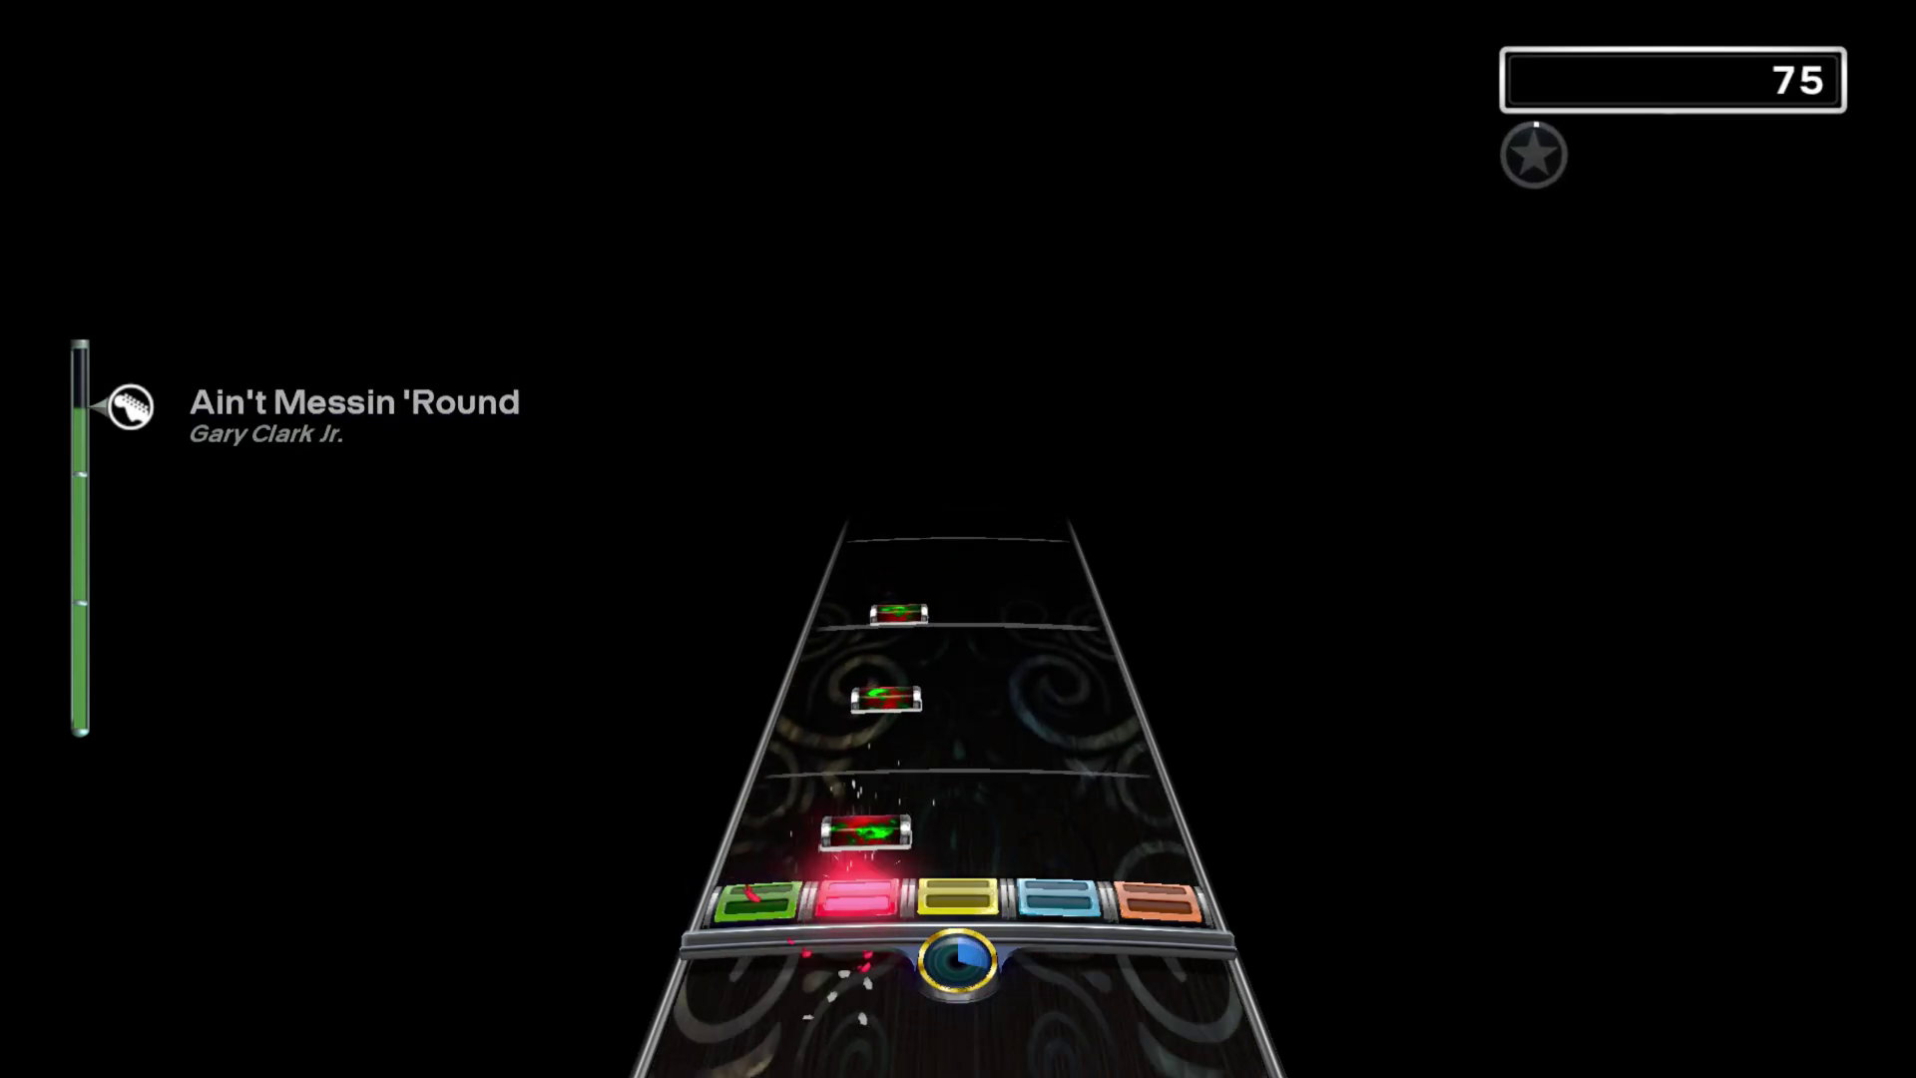
{"action": "key", "text": "a"}
{"action": "key", "text": "s"}
{"action": "key", "text": "s"}
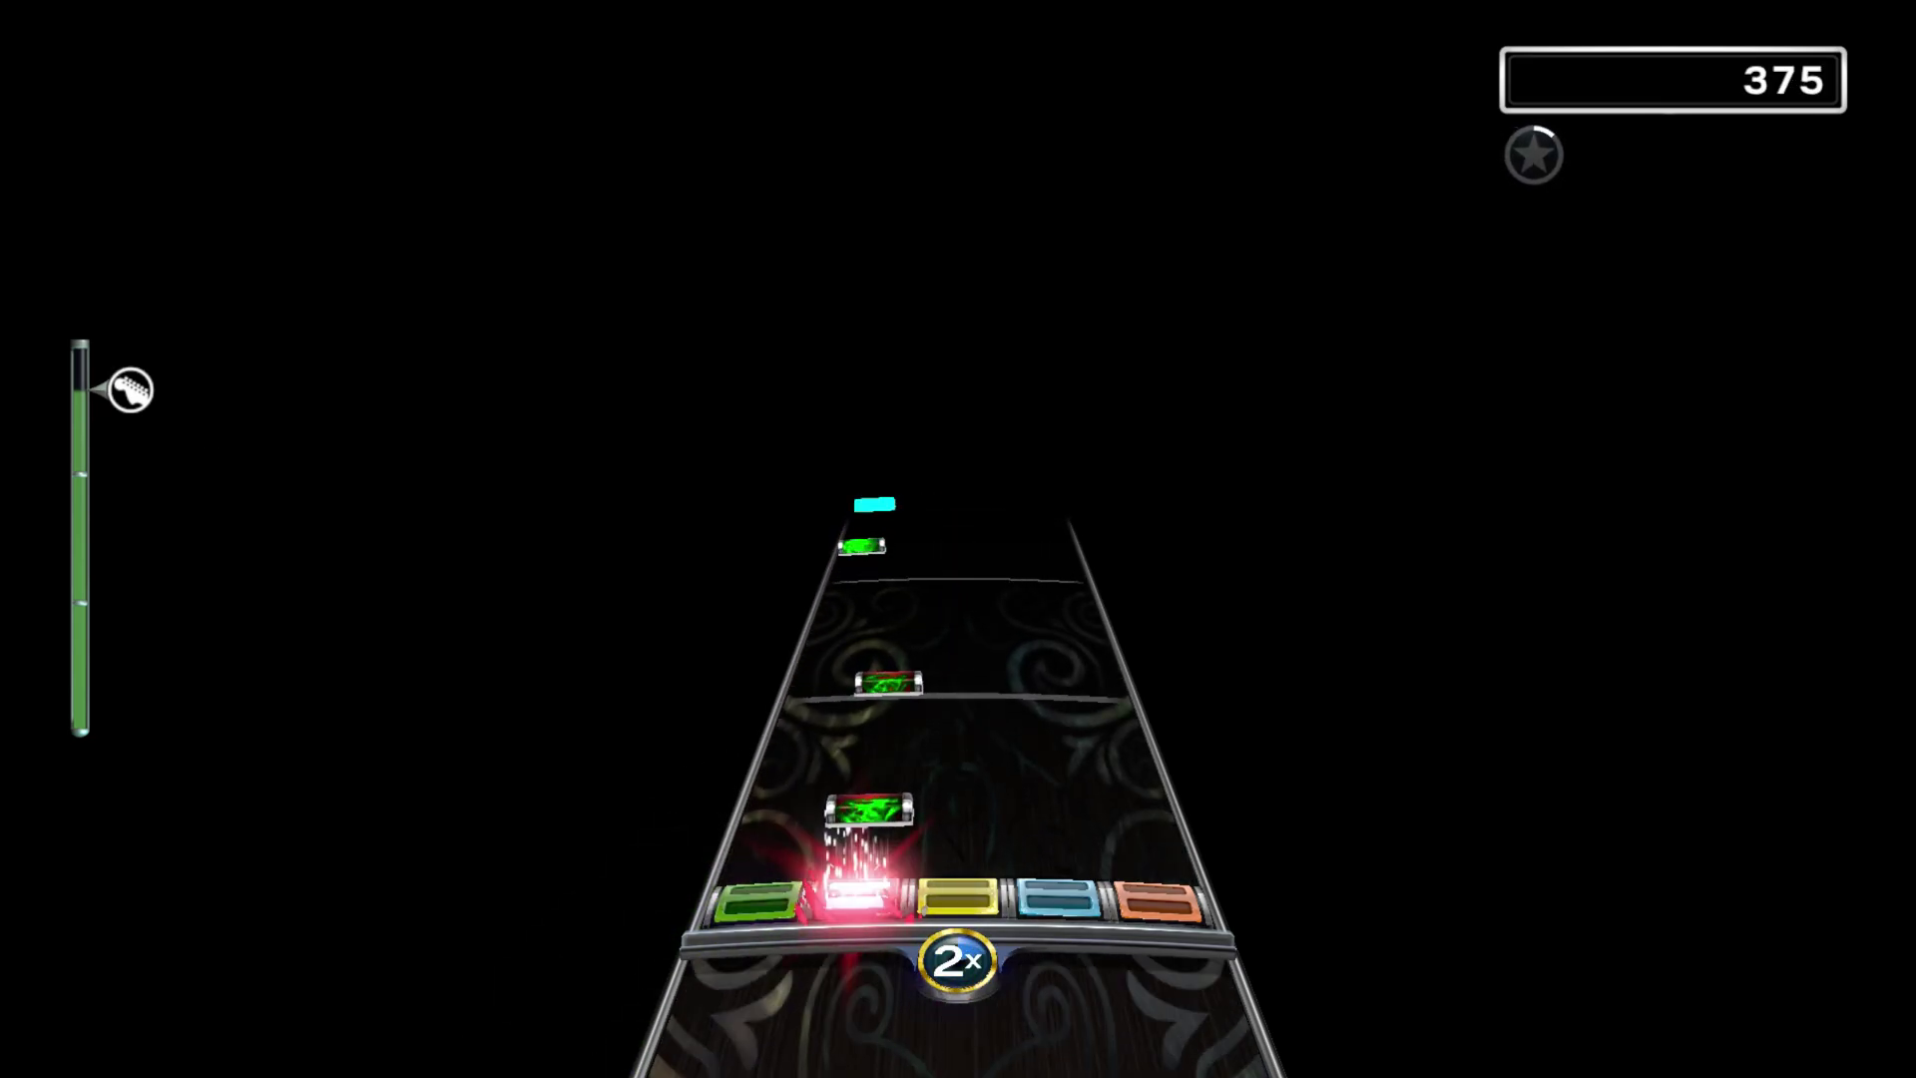
{"action": "key", "text": "a"}
{"action": "key", "text": "a"}
{"action": "key", "text": "d"}
{"action": "key", "text": "d"}
{"action": "key", "text": "d"}
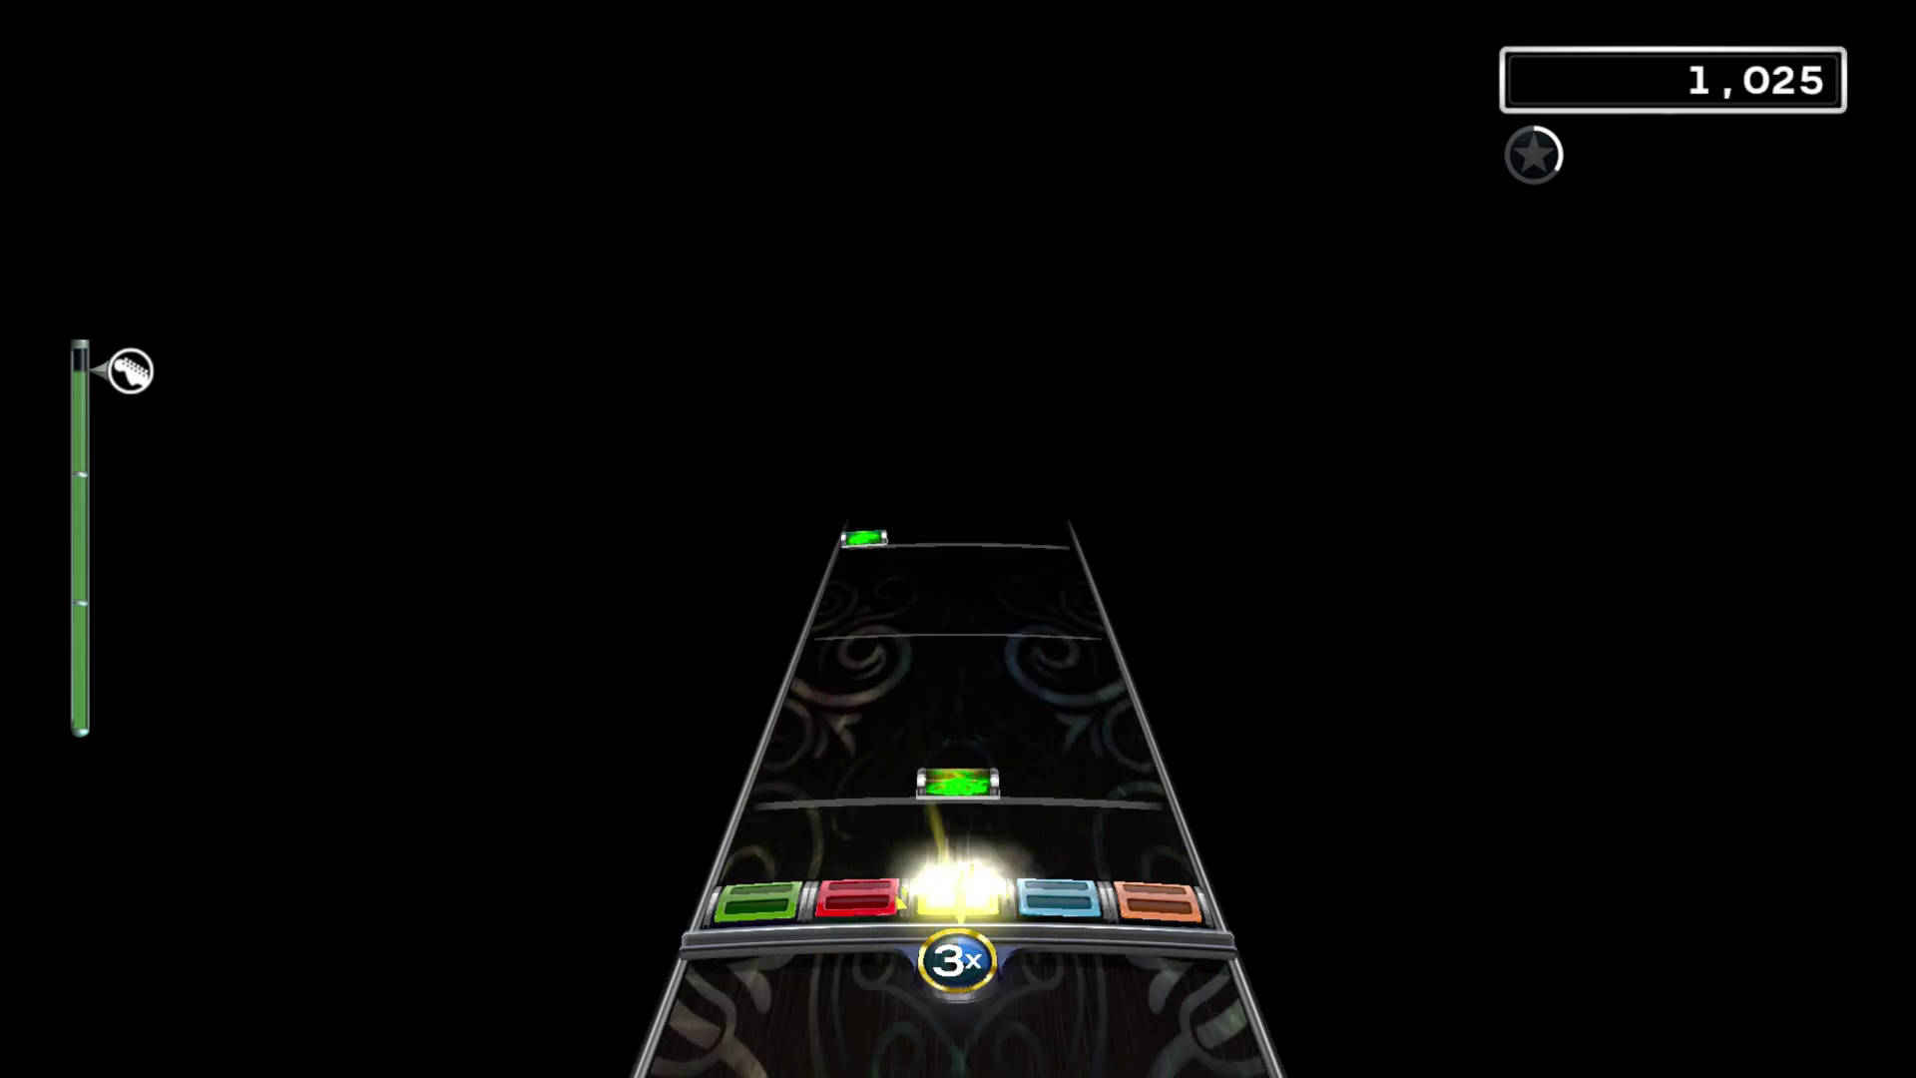
{"action": "key", "text": "a"}
{"action": "key", "text": "a"}
{"action": "key", "text": "d"}
{"action": "key", "text": "f"}
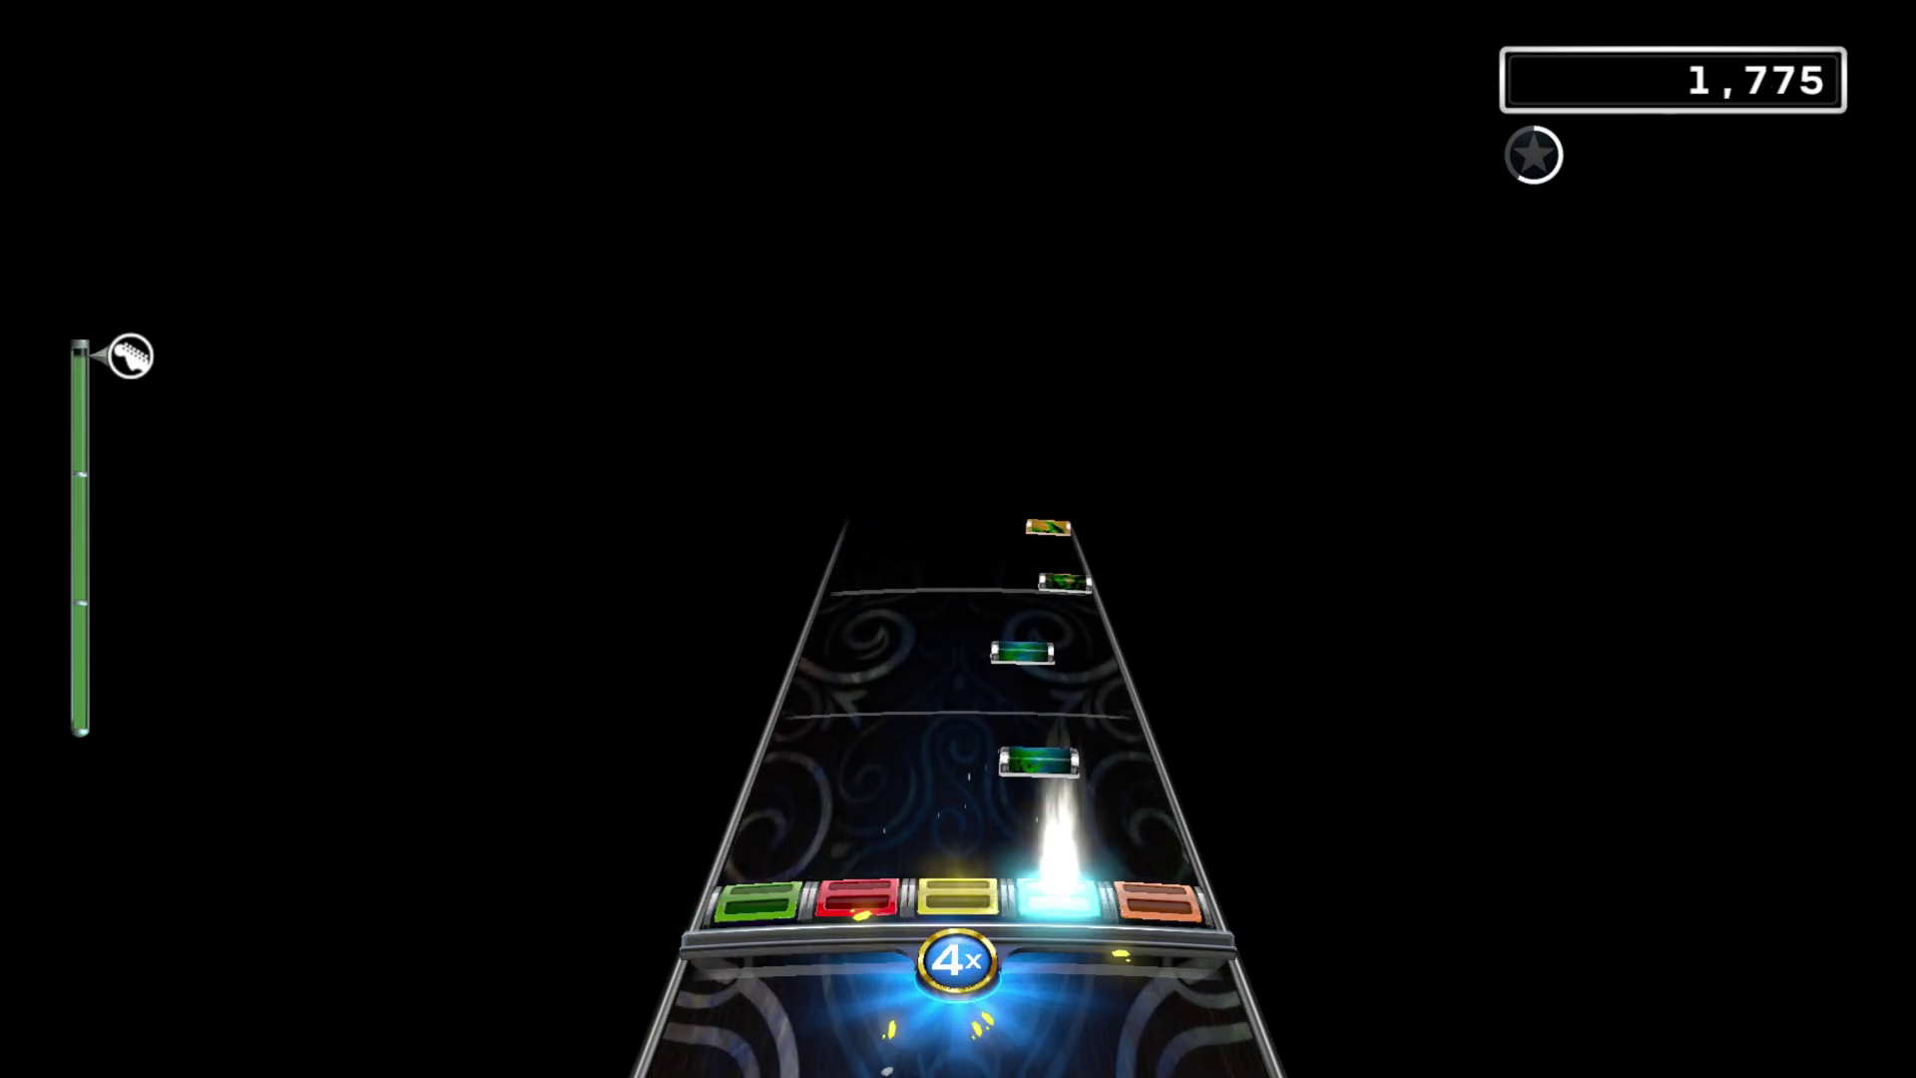
{"action": "key", "text": "g"}
{"action": "key", "text": "g"}
{"action": "key", "text": "s"}
{"action": "key", "text": "s"}
{"action": "key", "text": "s"}
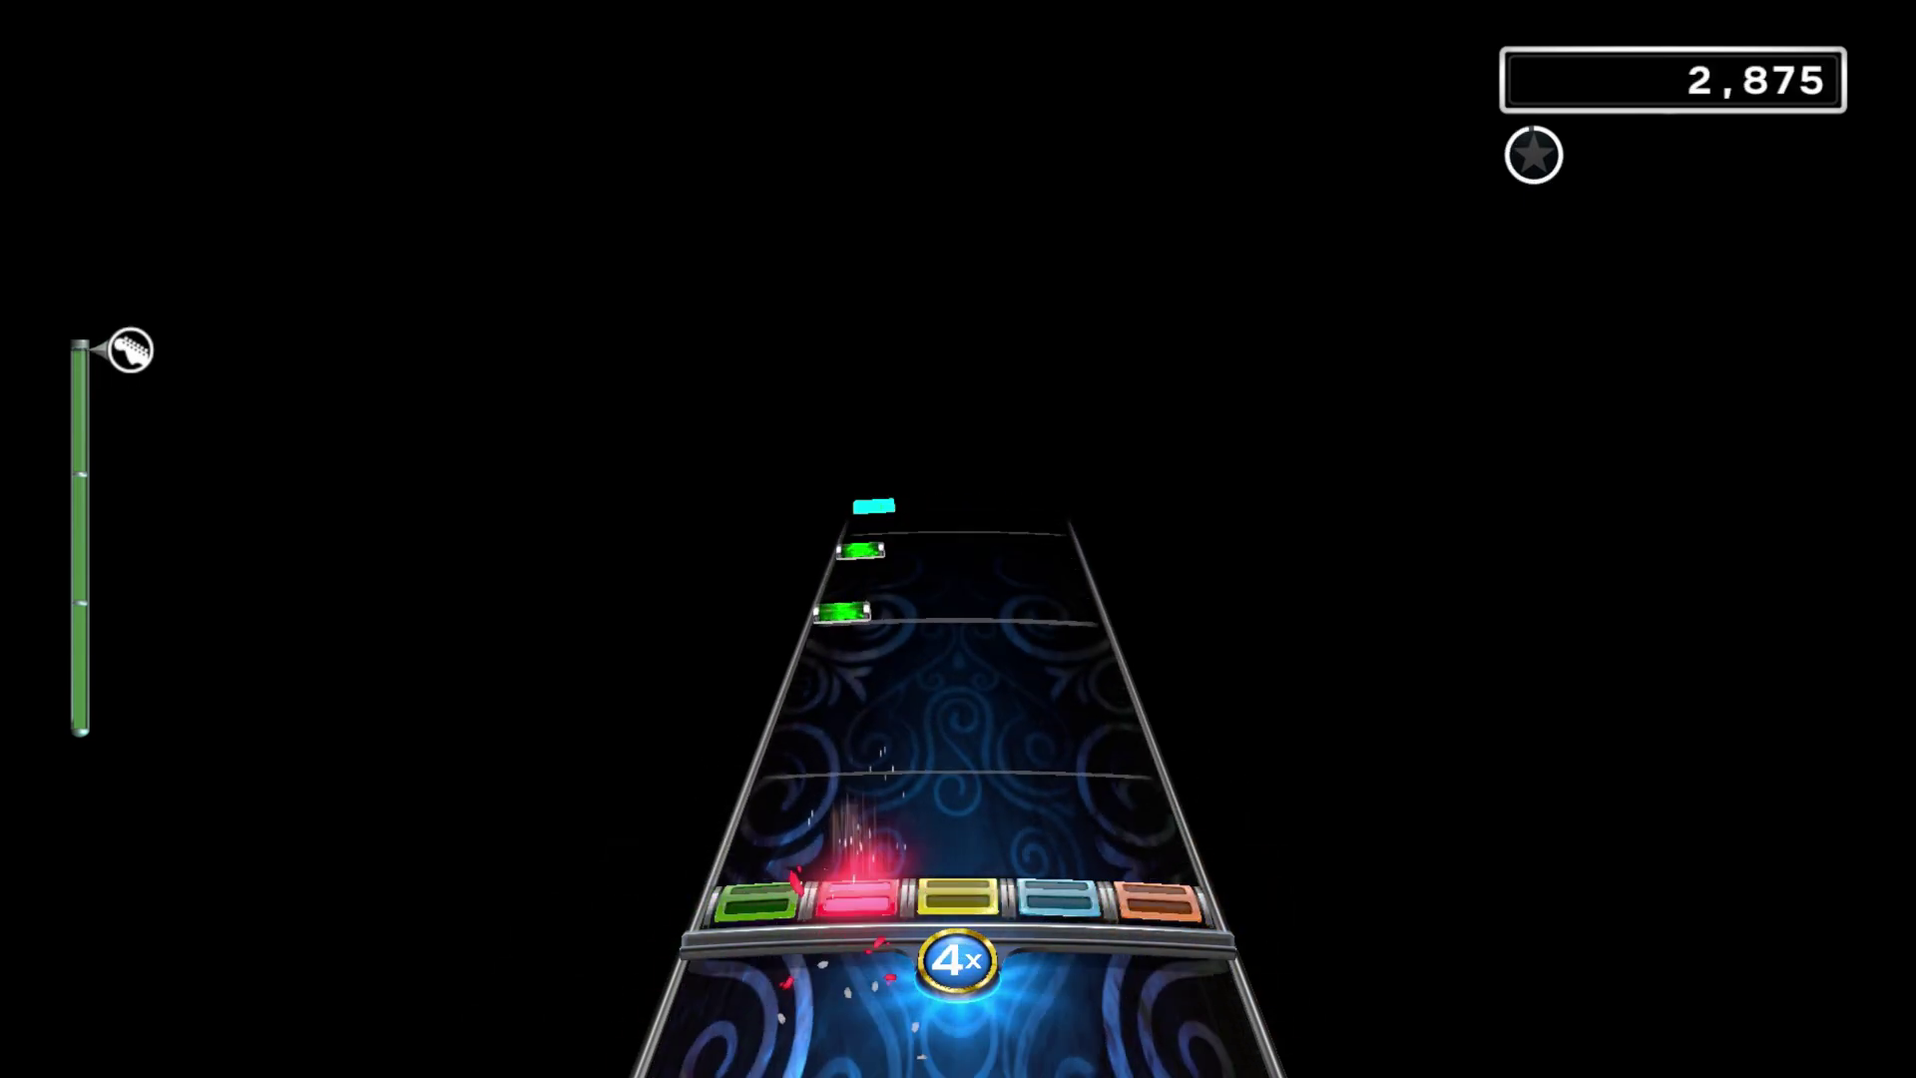
{"action": "key", "text": "a"}
{"action": "key", "text": "a"}
{"action": "key", "text": "s"}
{"action": "key", "text": "a"}
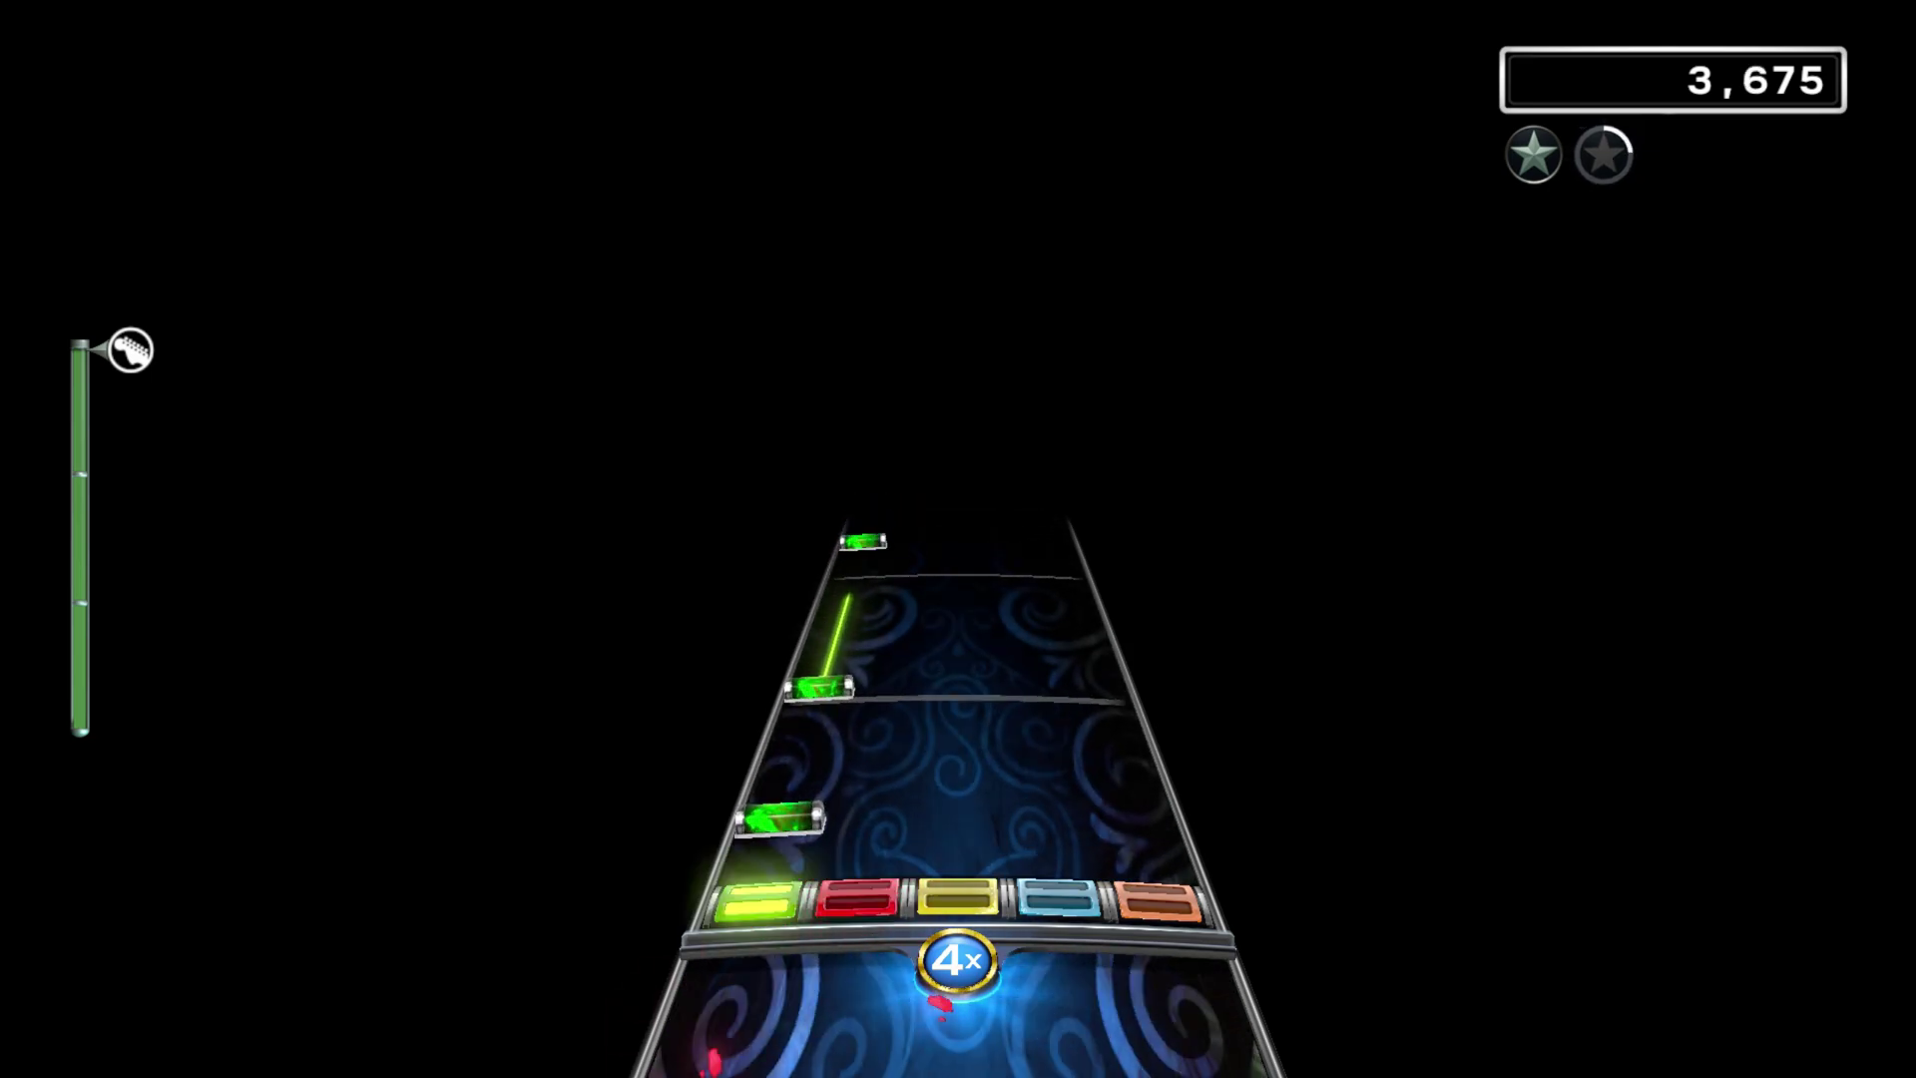
Step: Hit the next phrase of green, yellow, blue and orange notes on the highway
{"action": "key", "text": "a"}
{"action": "key", "text": "d"}
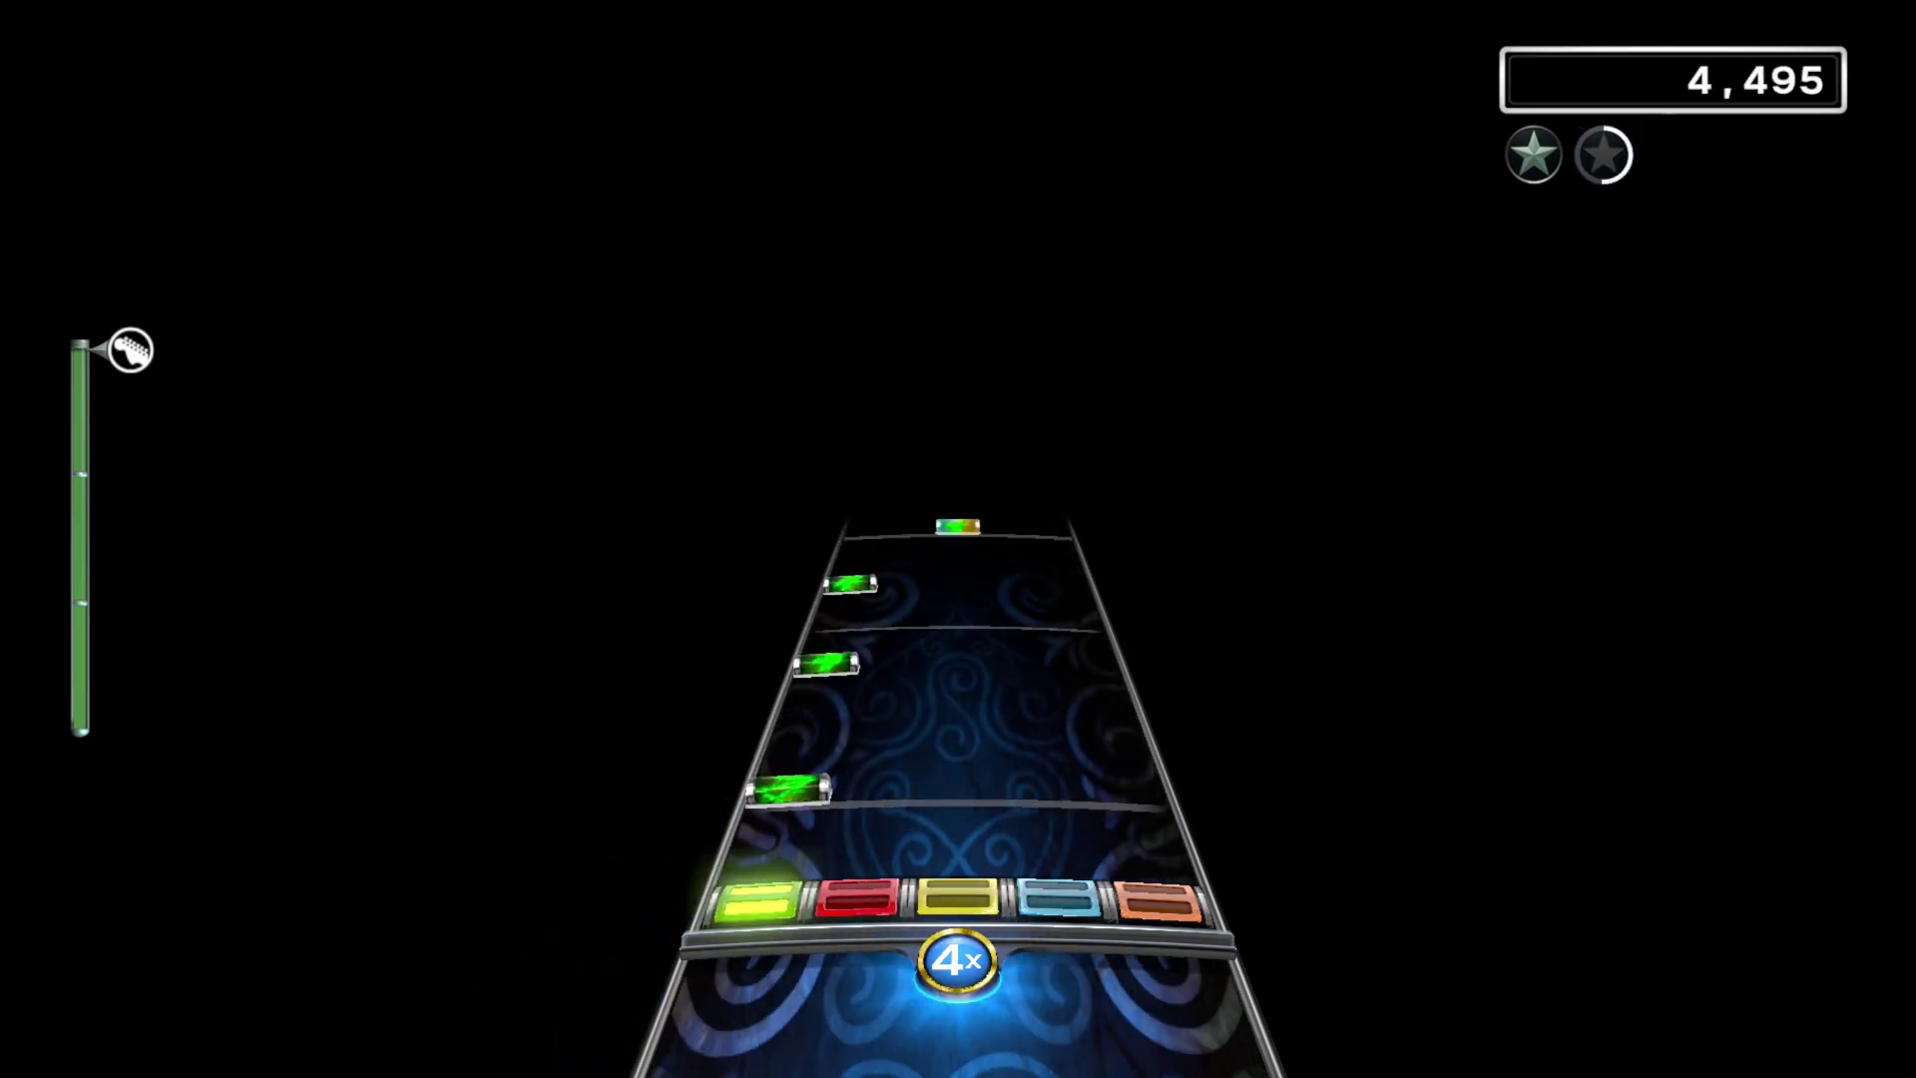
{"action": "key", "text": "a"}
{"action": "key", "text": "d"}
{"action": "key", "text": "f"}
{"action": "key", "text": "g"}
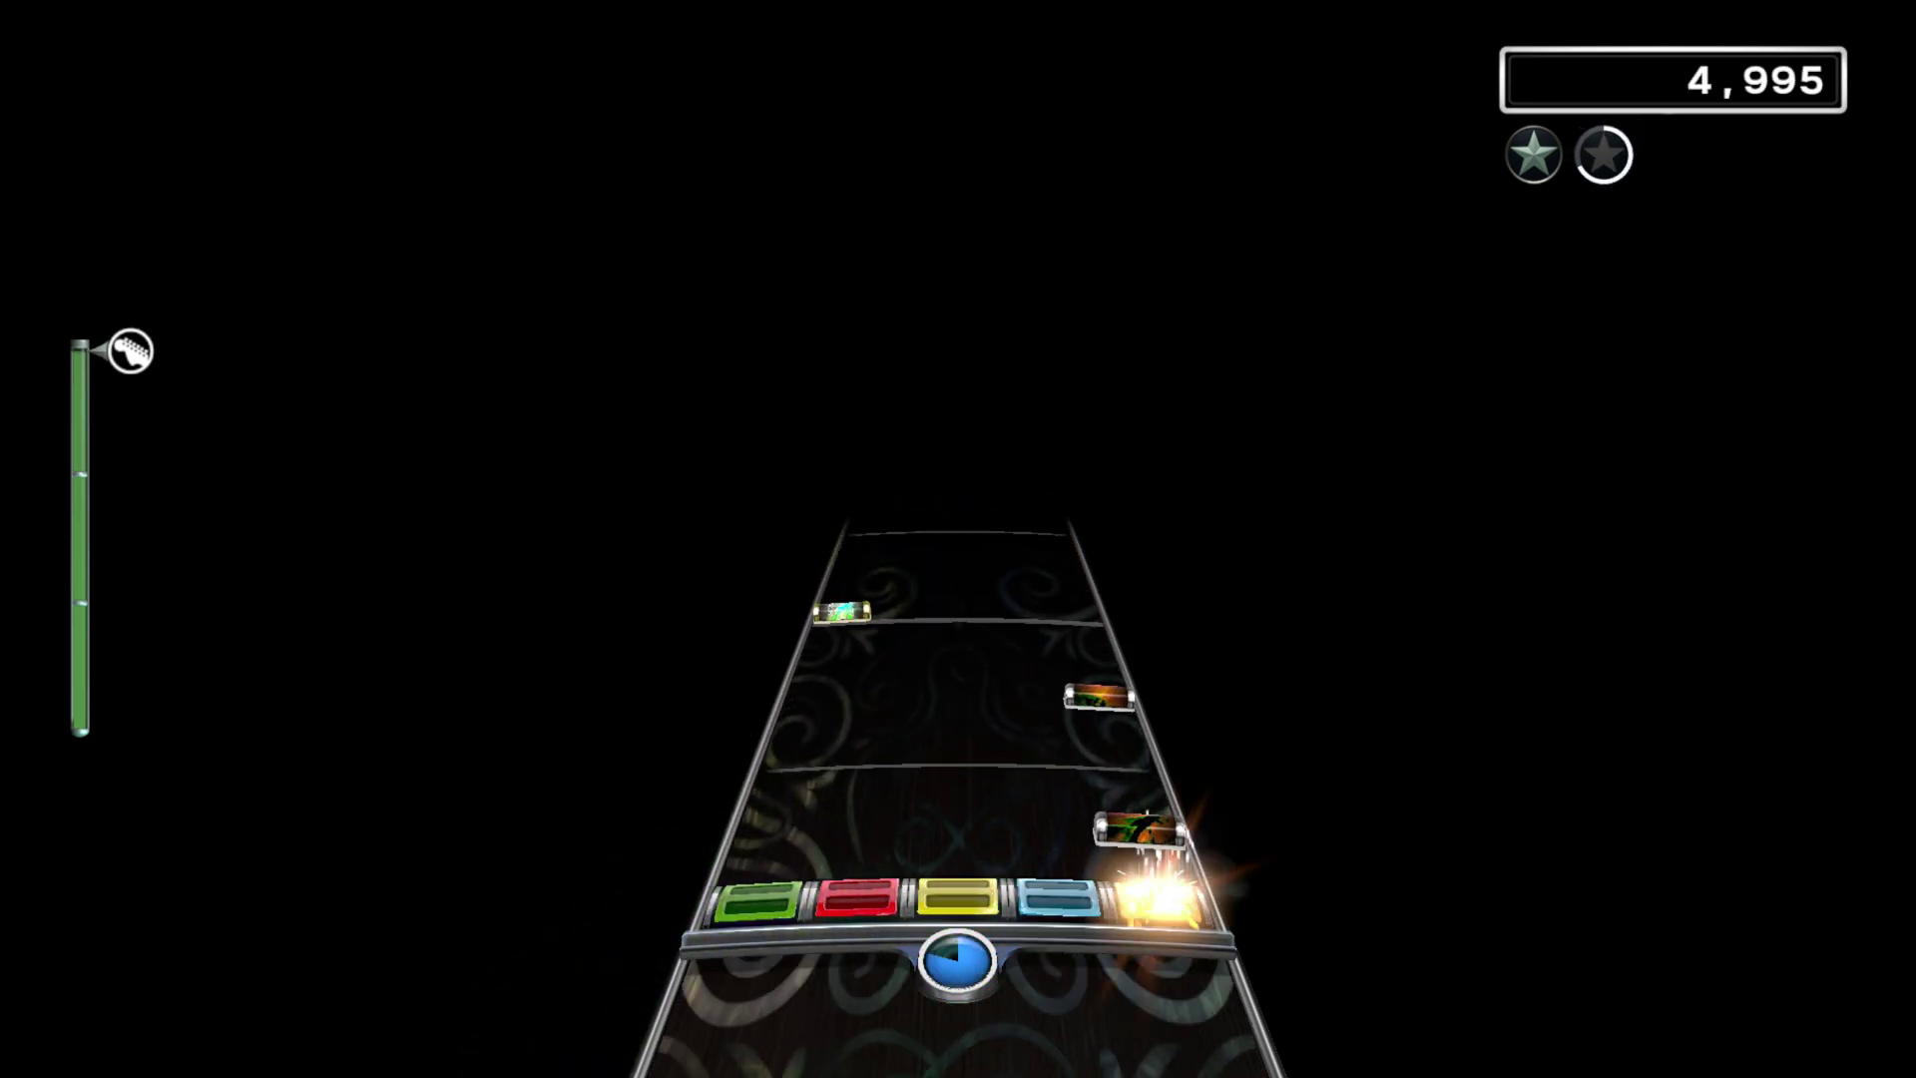
{"action": "key", "text": "g"}
{"action": "key", "text": "a"}
{"action": "key", "text": "d"}
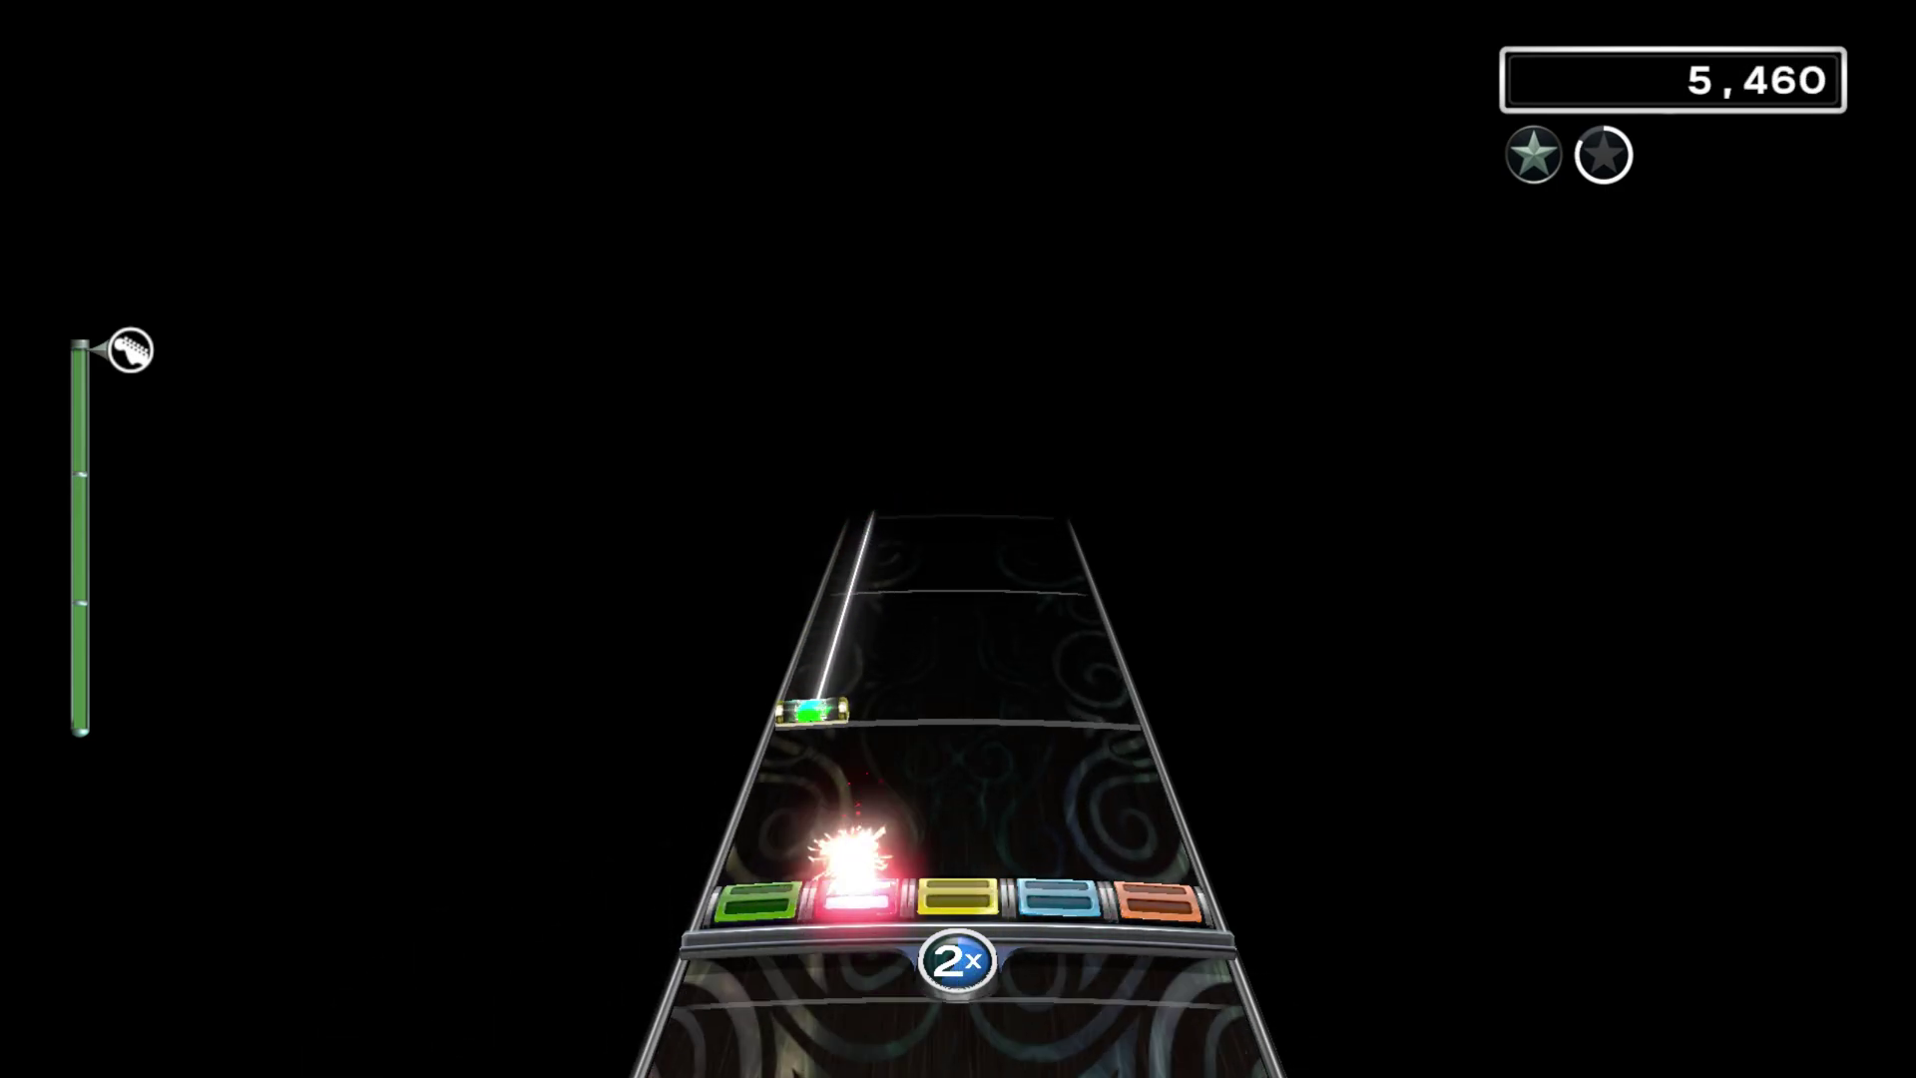
Step: Hold the green, blue and yellow sustain notes through the following passage
{"action": "key", "text": "a"}
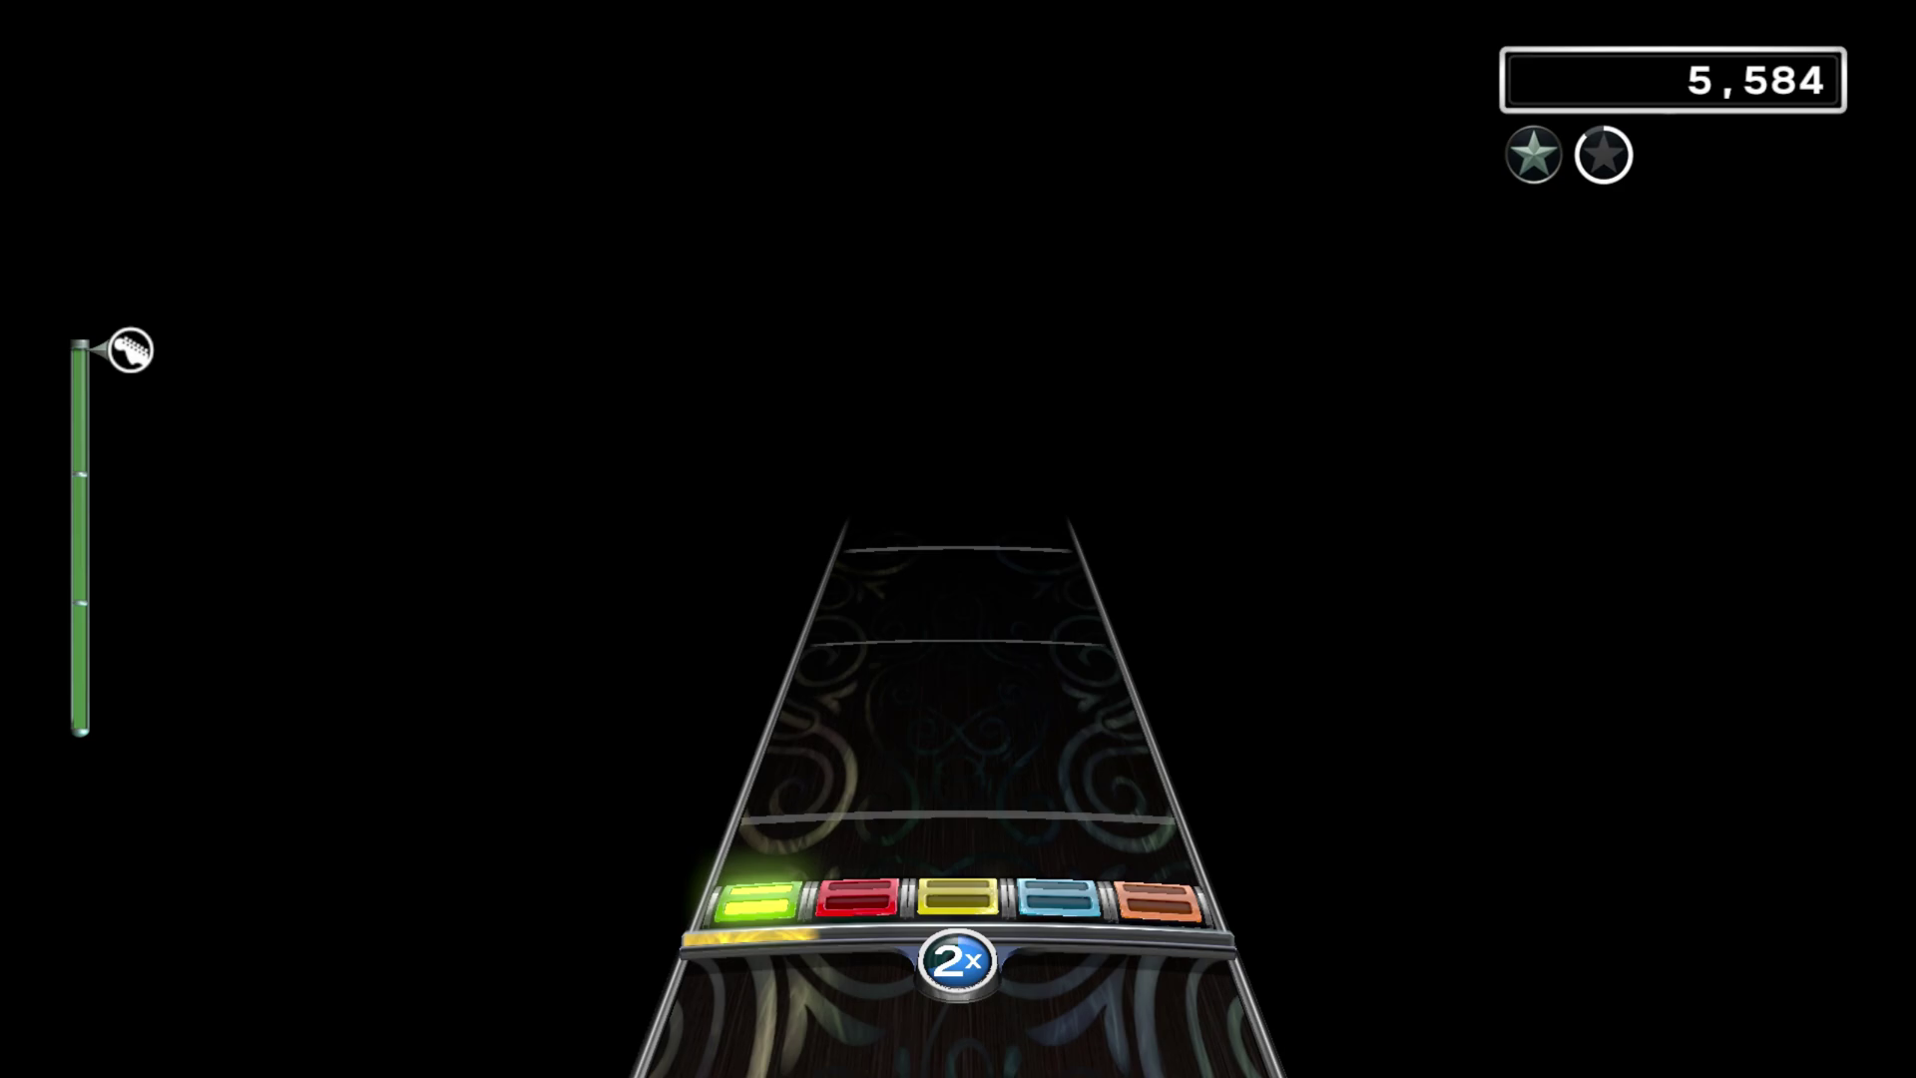
{"action": "key", "text": "a"}
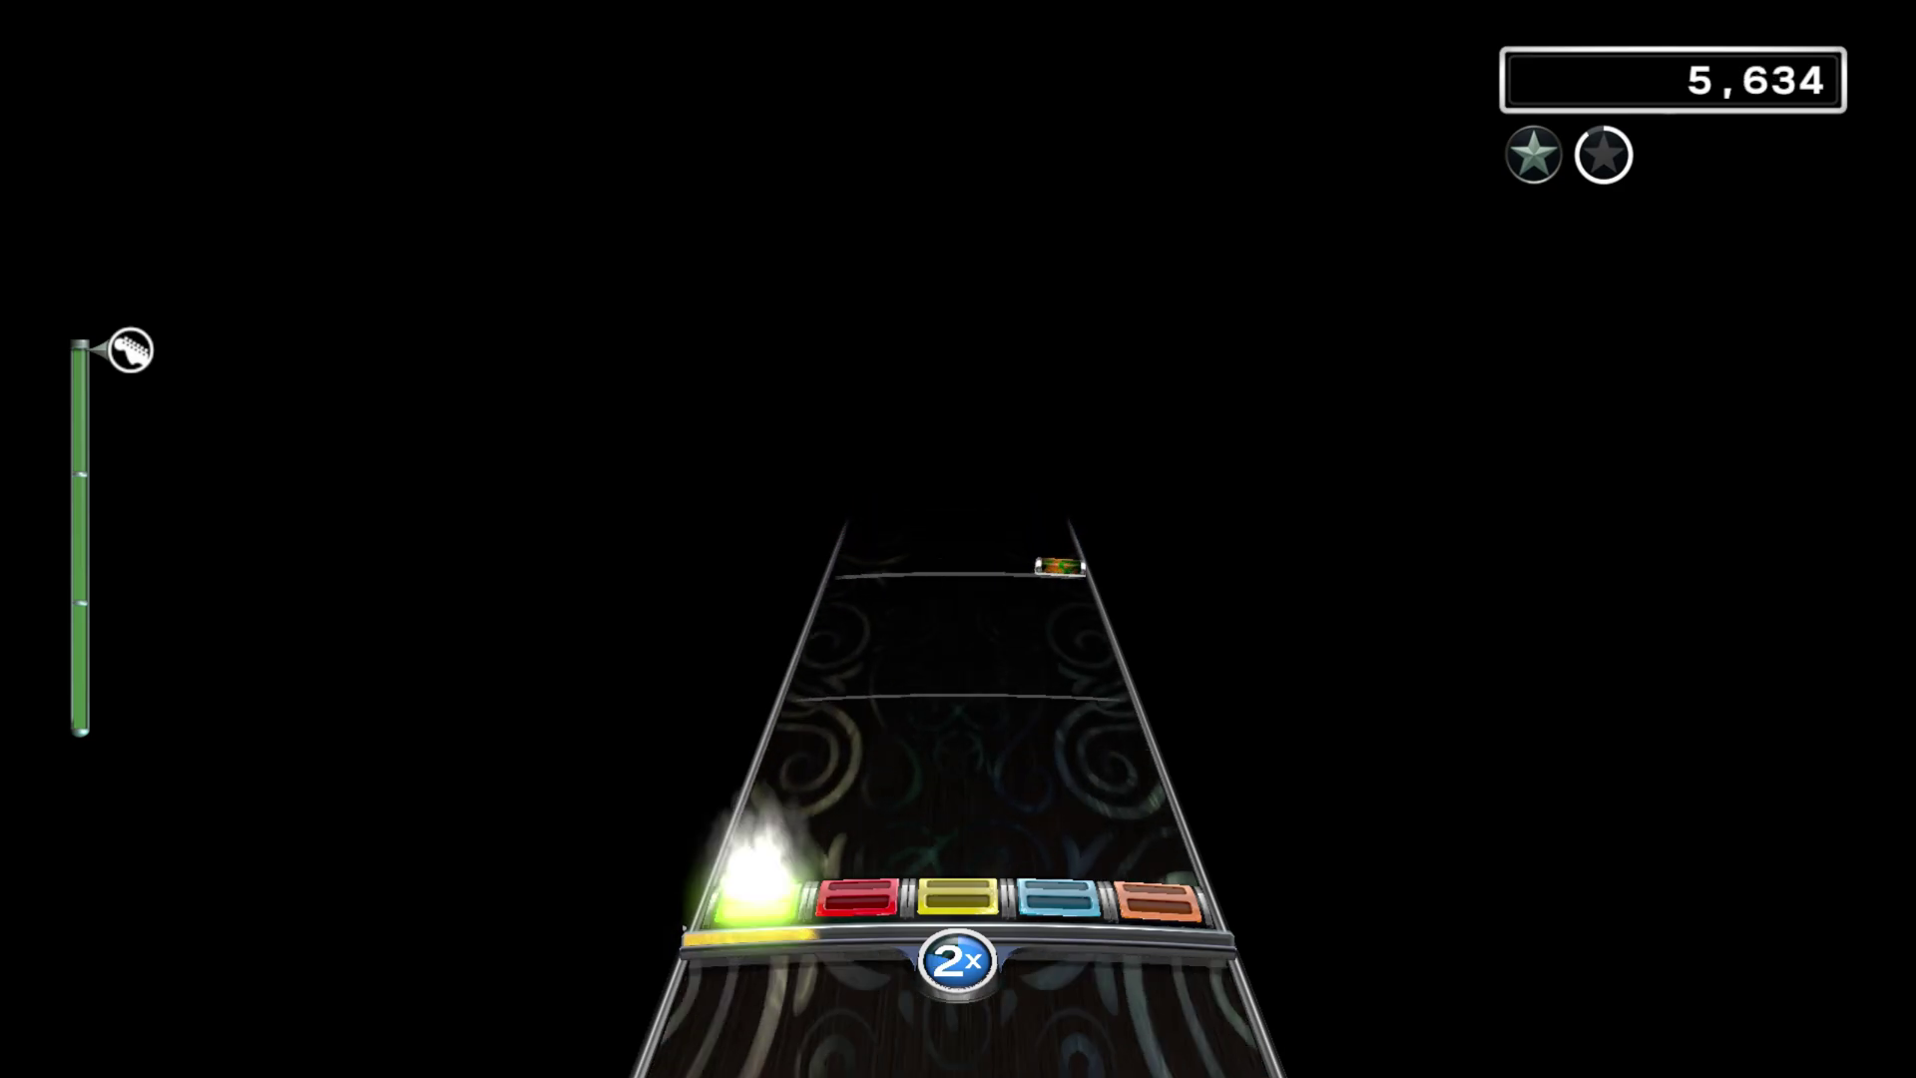
{"action": "key", "text": "g"}
{"action": "key", "text": "f"}
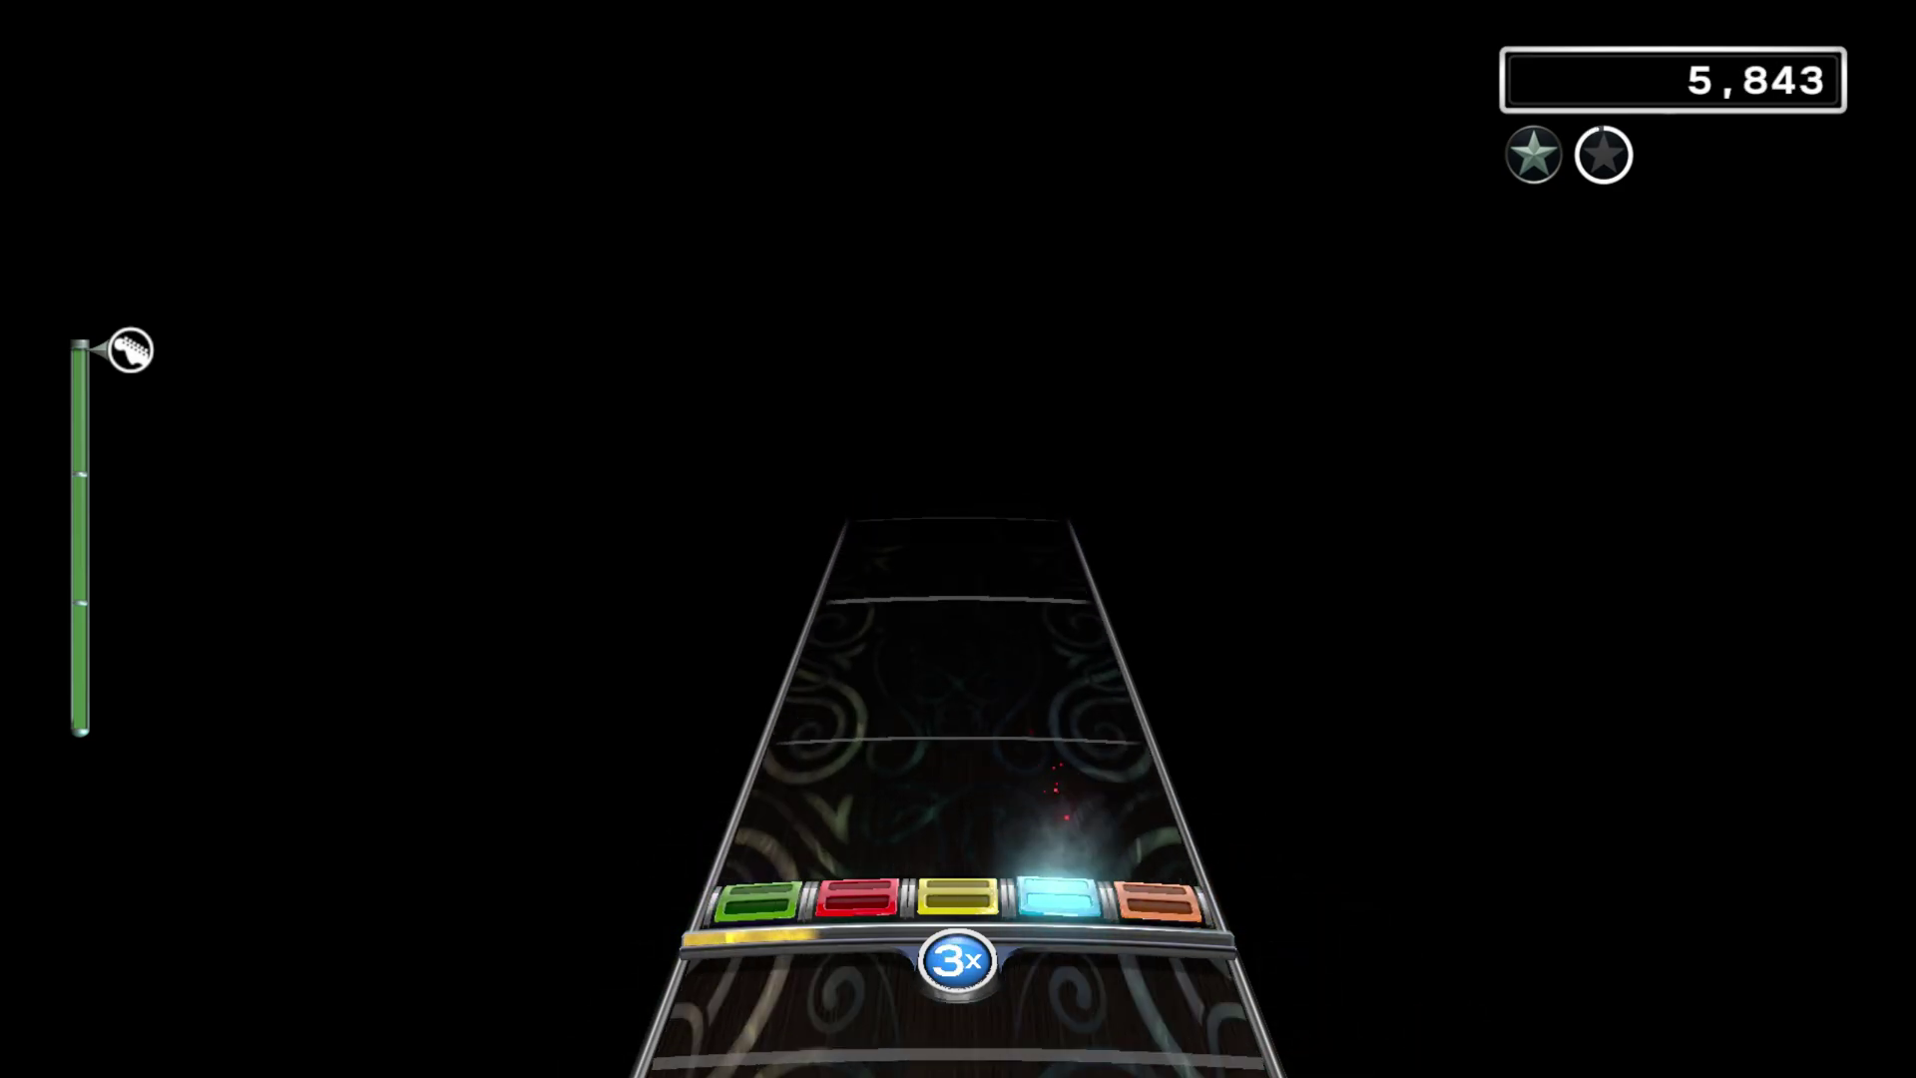
{"action": "key", "text": "f"}
{"action": "key", "text": "d"}
{"action": "key", "text": "s"}
{"action": "key", "text": "a"}
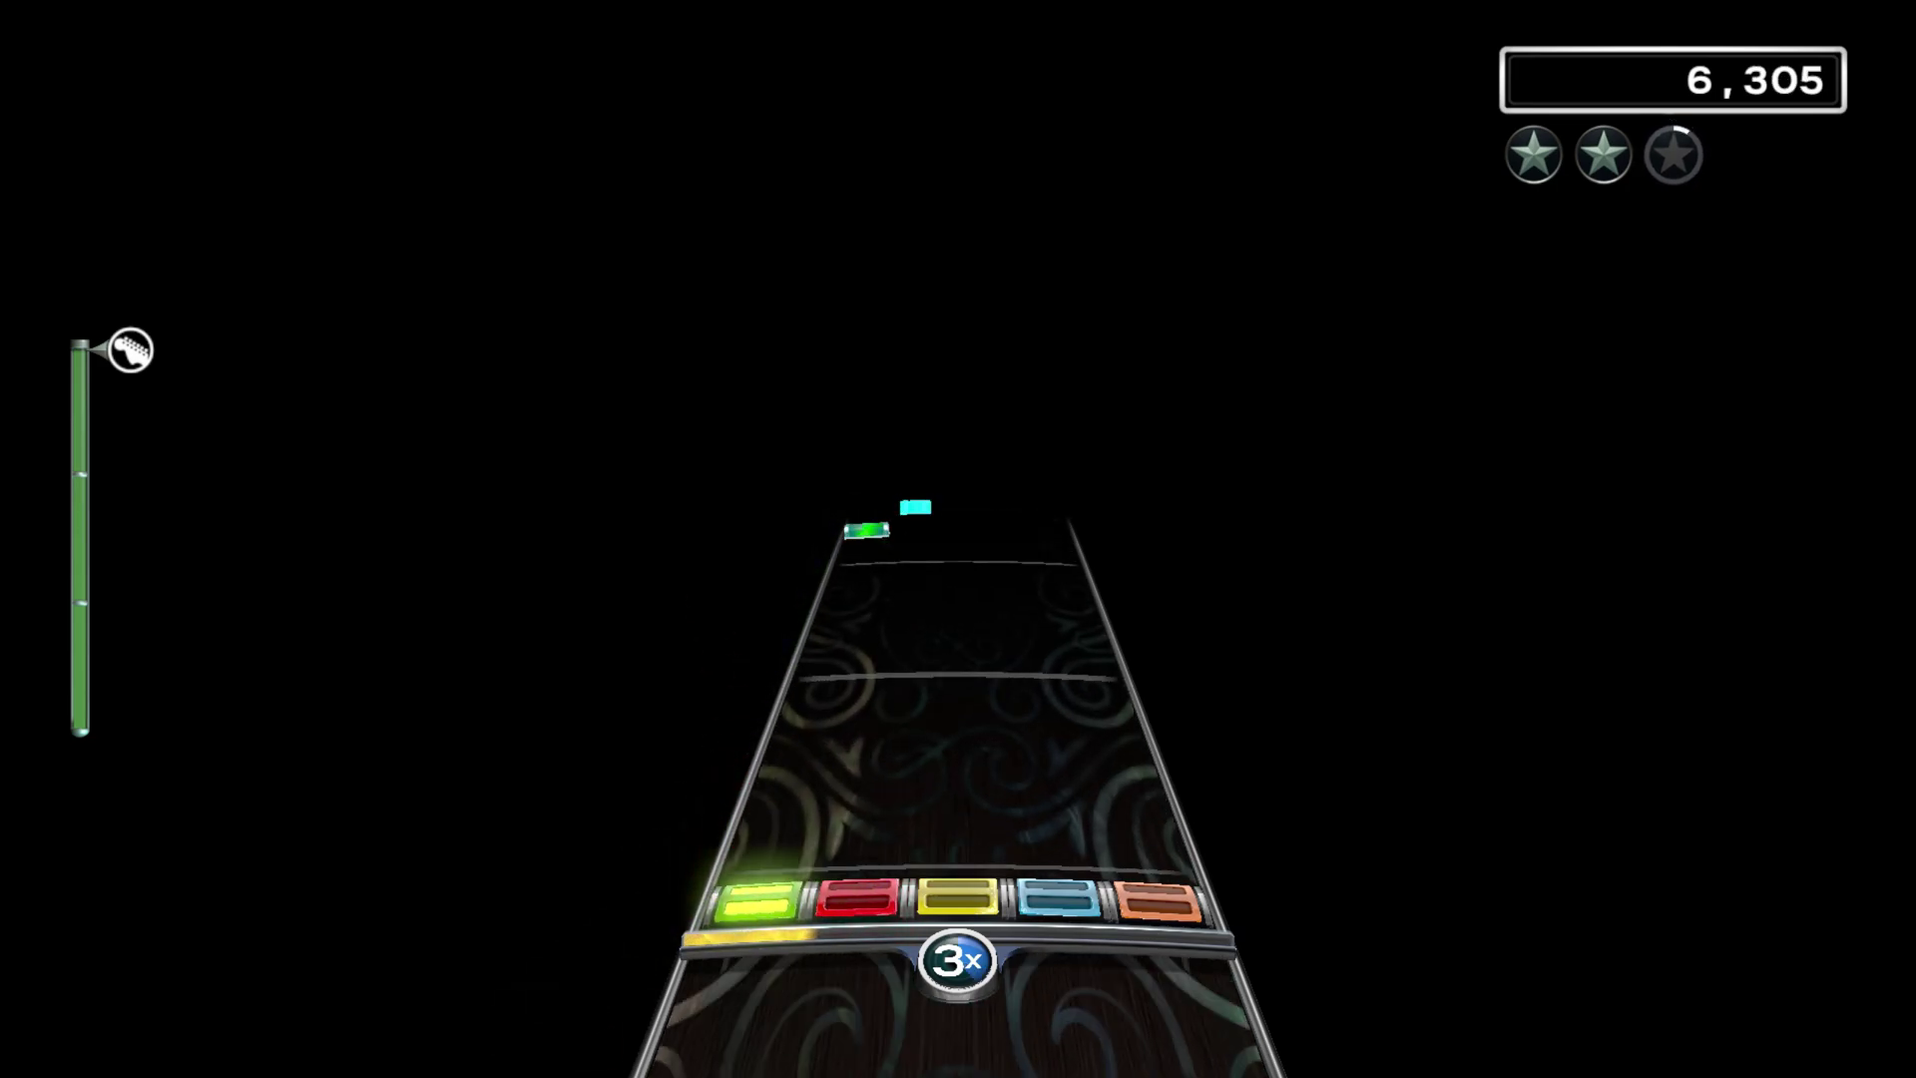
Step: Play the final held chord notes, reaching 6,921 points, then pause the song
{"action": "key", "text": "a"}
{"action": "key", "text": "s"}
{"action": "key", "text": "d"}
{"action": "key", "text": "f"}
{"action": "key", "text": "s"}
{"action": "key", "text": "a"}
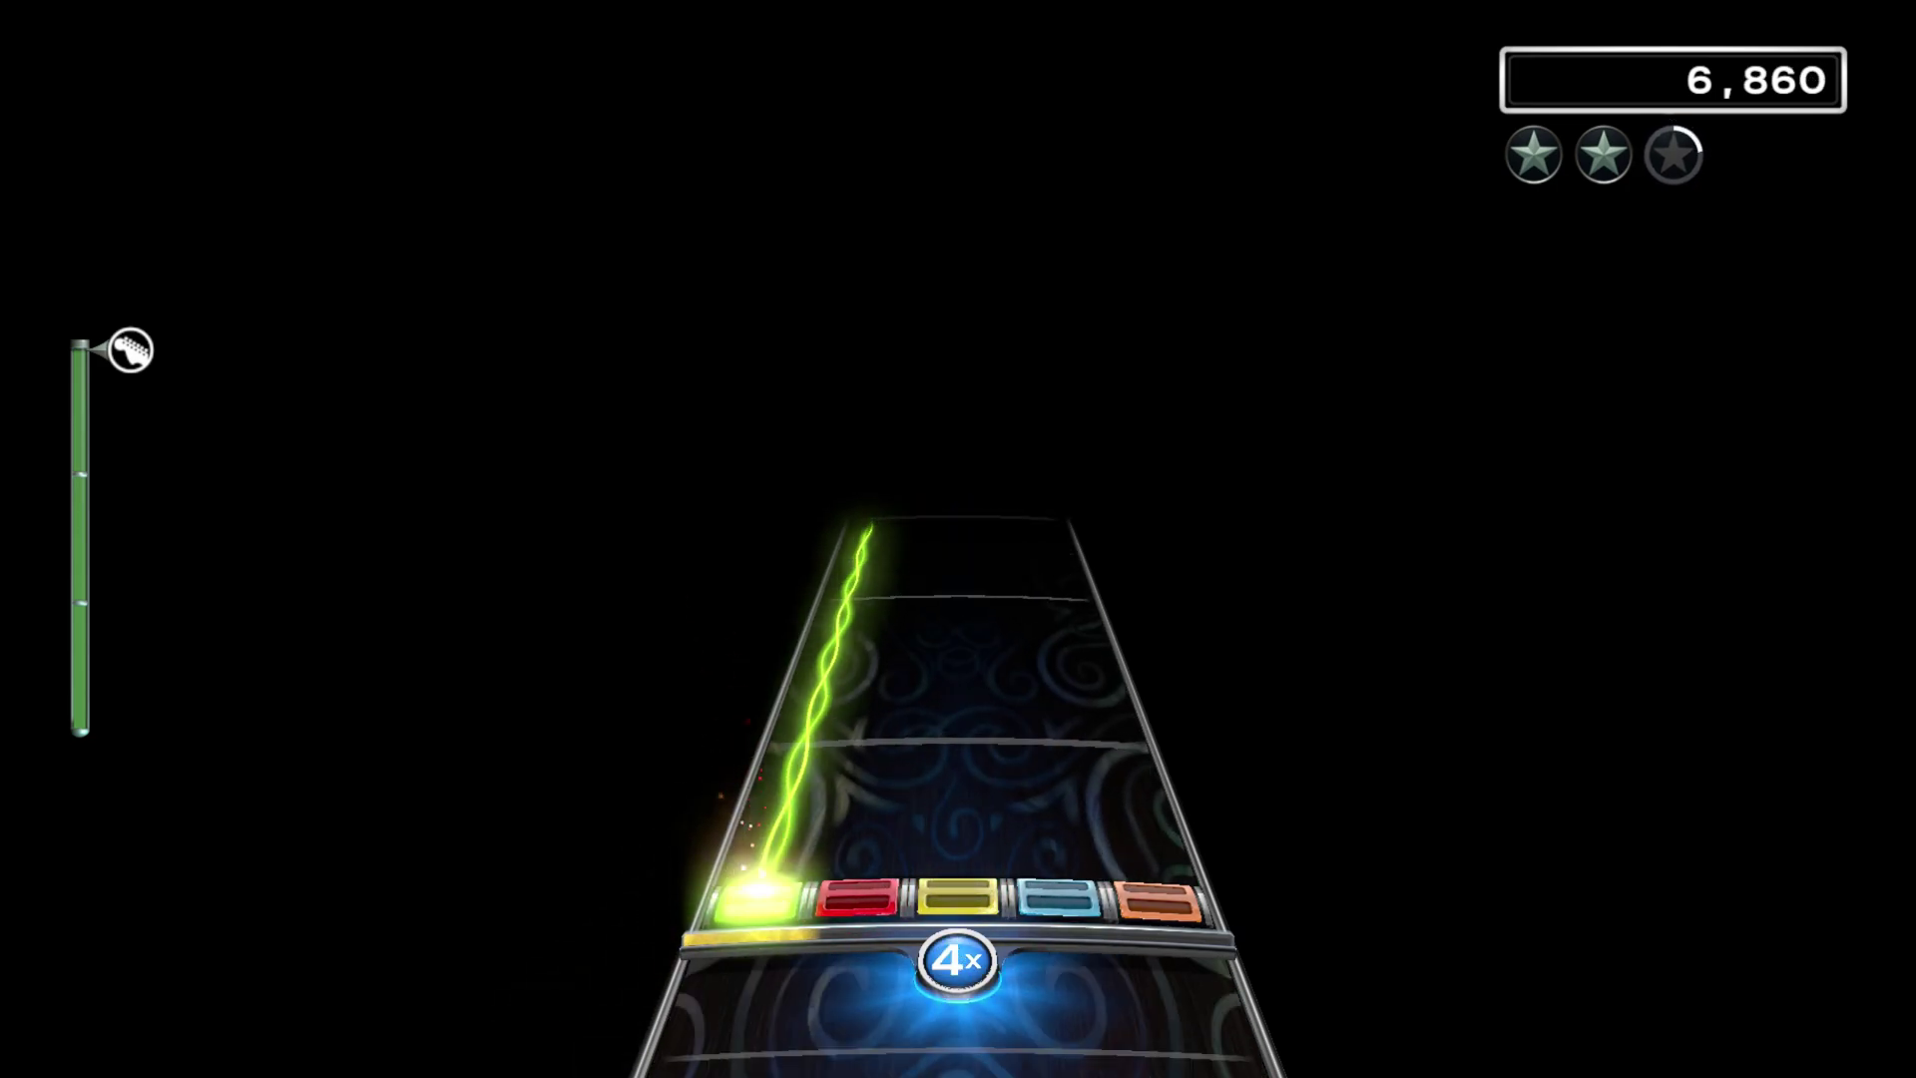
{"action": "key", "text": "Escape"}
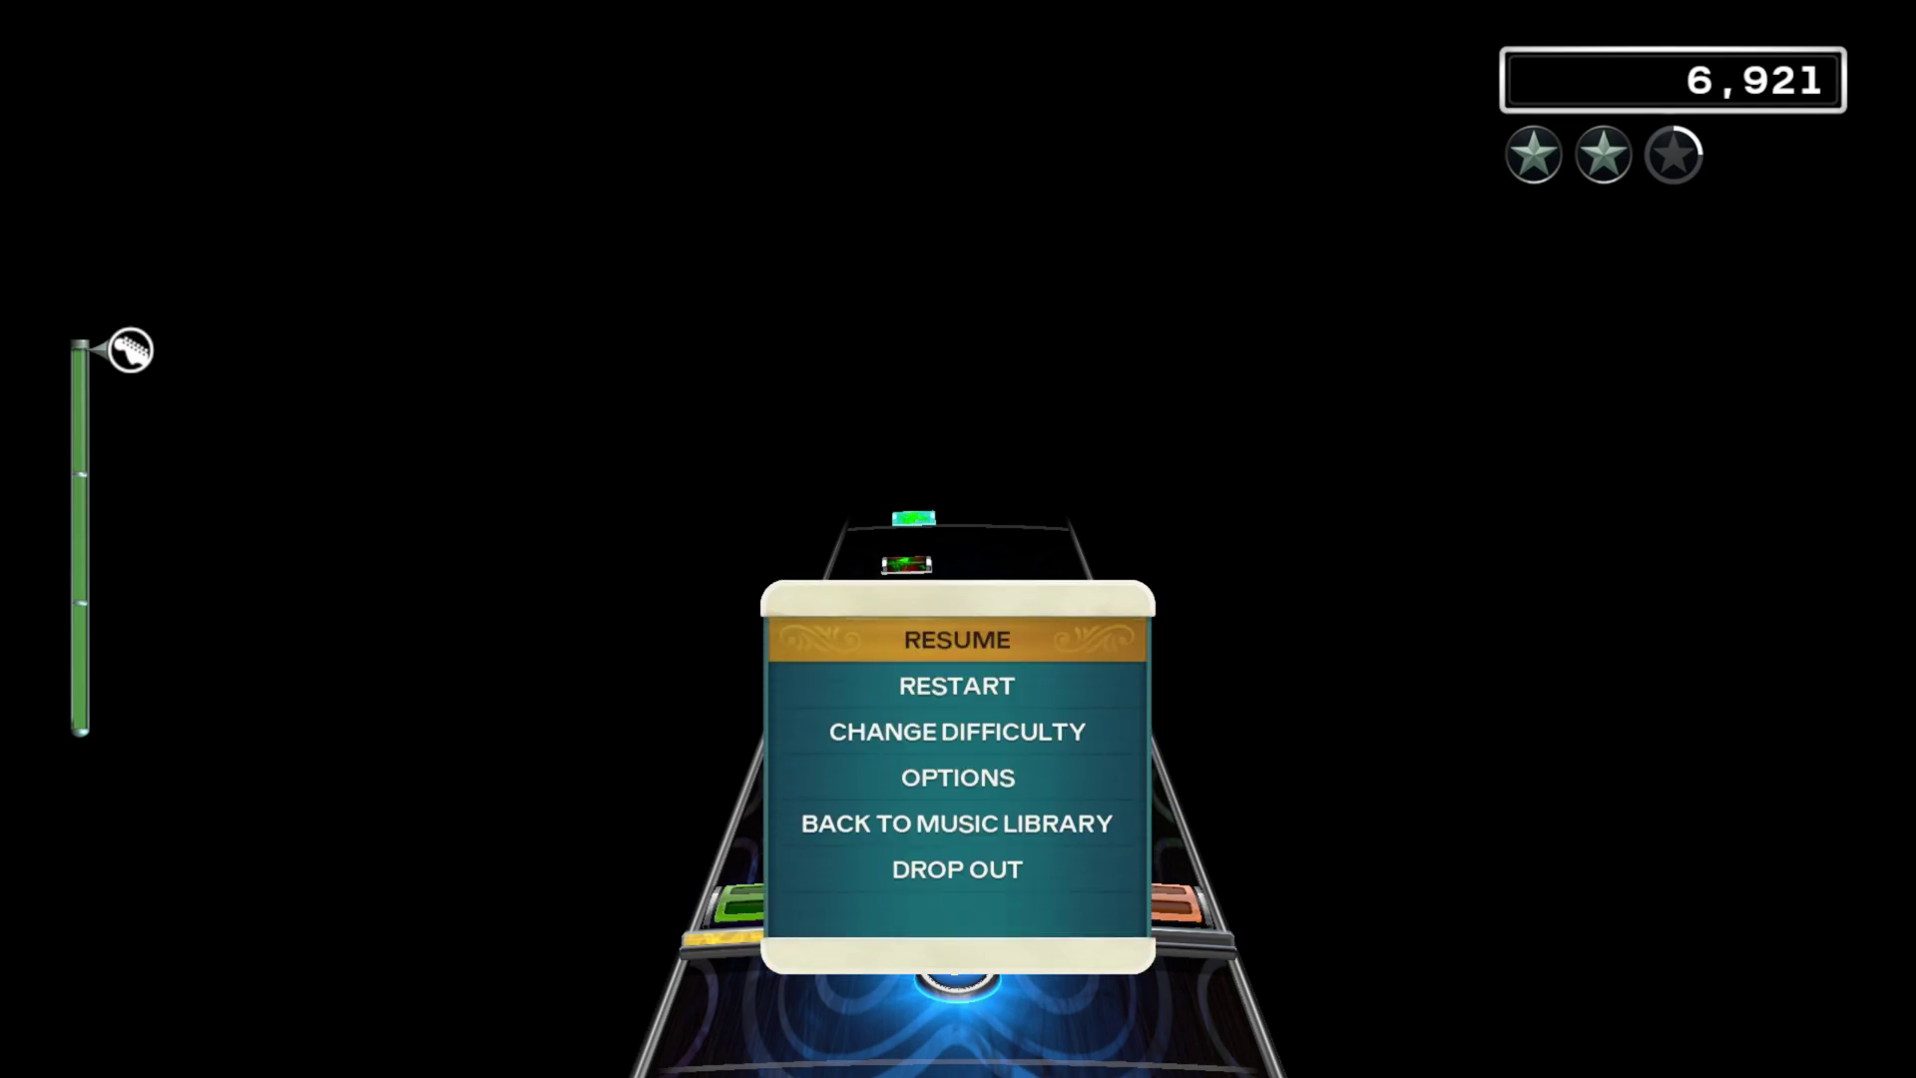